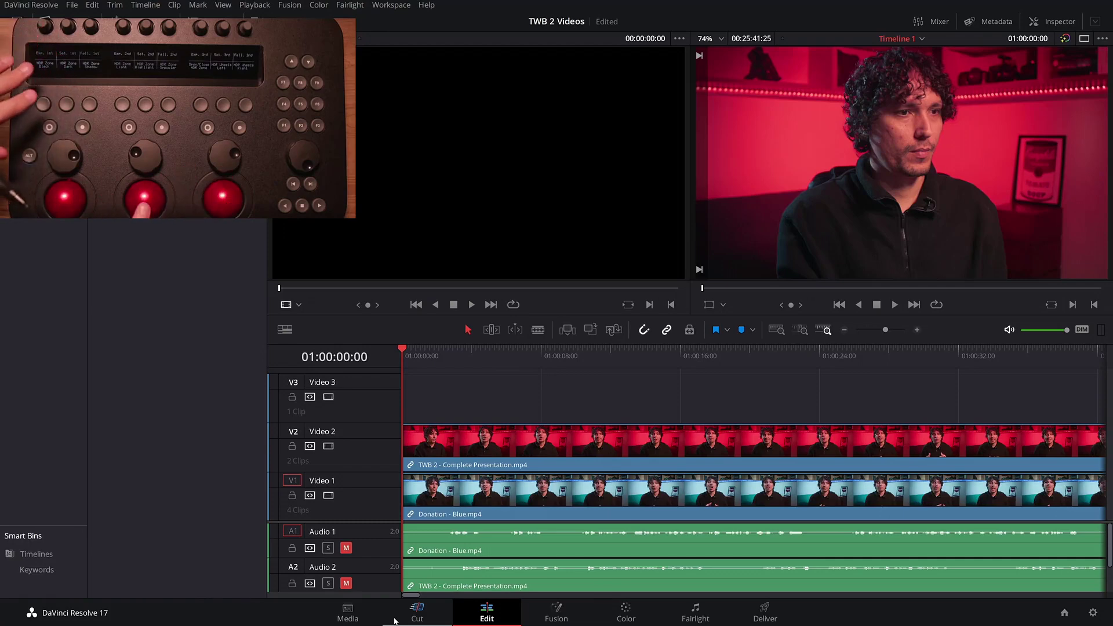
Step: Add a linear power window to clip 02's node on the Color page and save the project
key("shift+6")
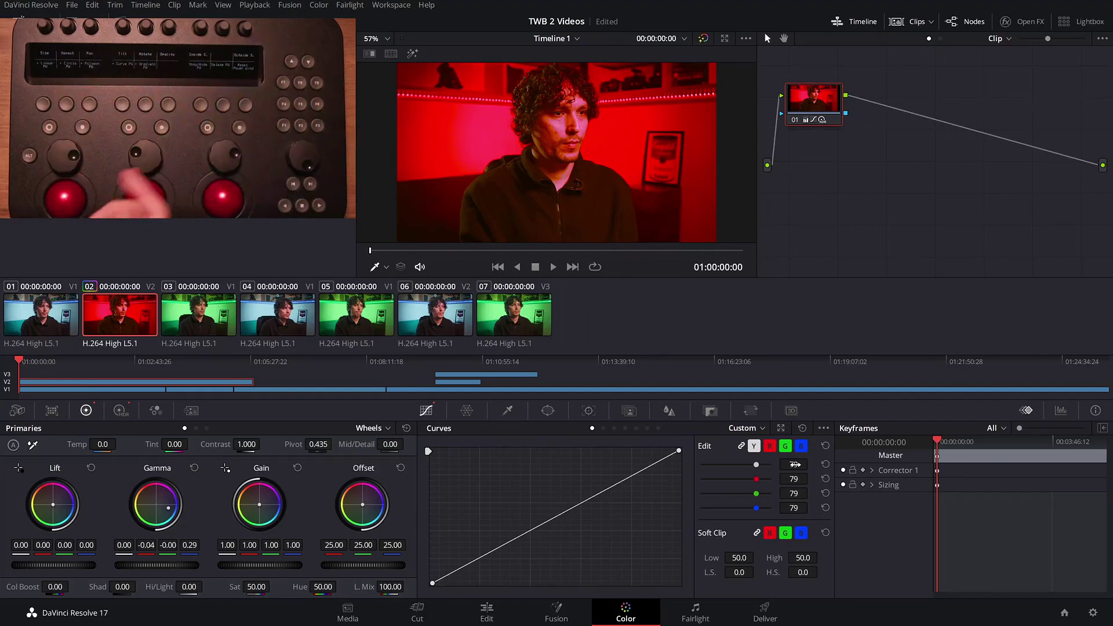
left_click(548, 410)
left_click(446, 447)
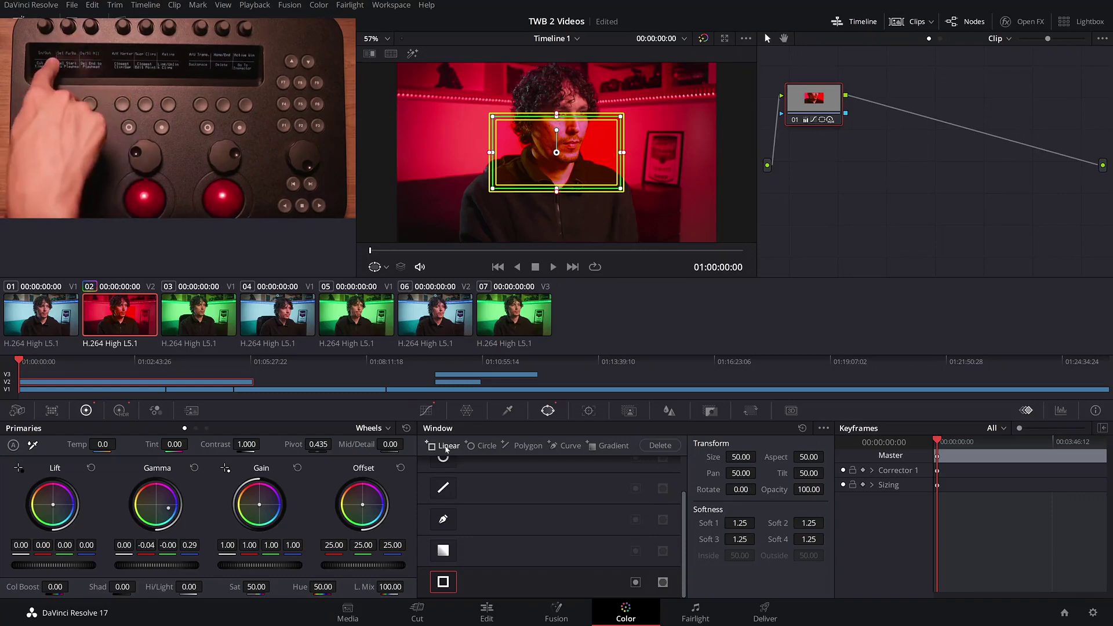
key("ctrl+s")
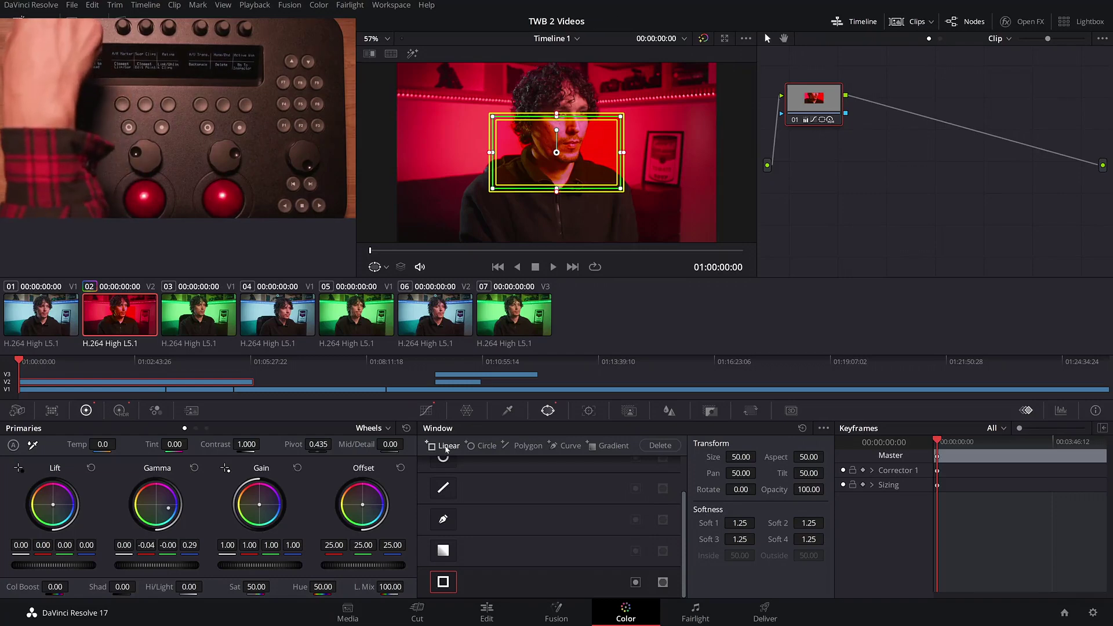
Step: Return to the Edit page and view the project list in the Project Manager, closing it without opening another project
key("shift+4")
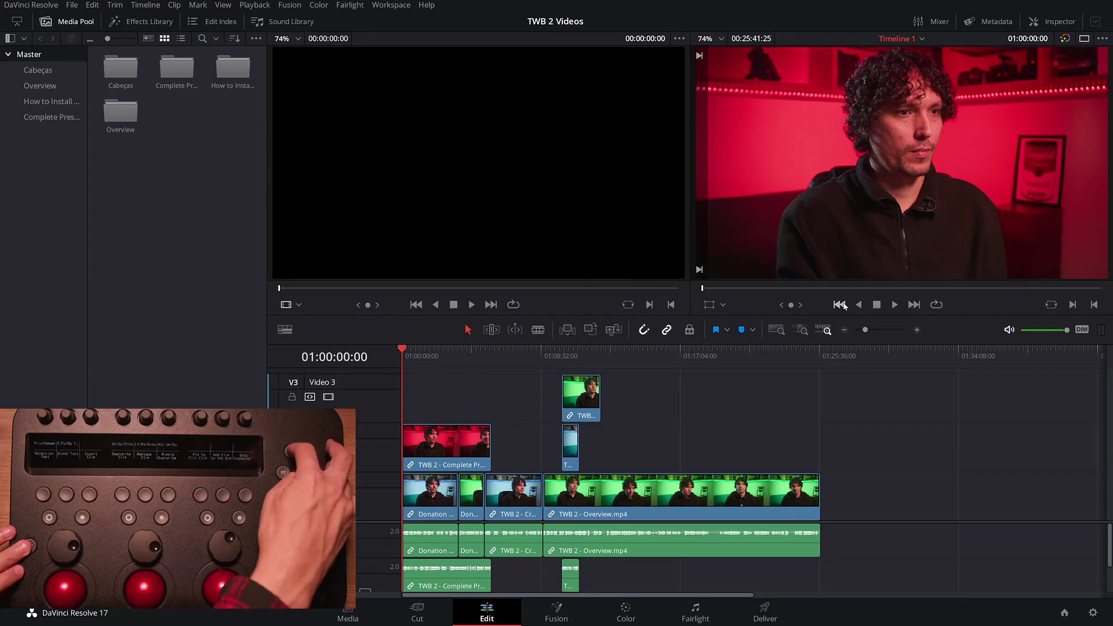
key("shift+1")
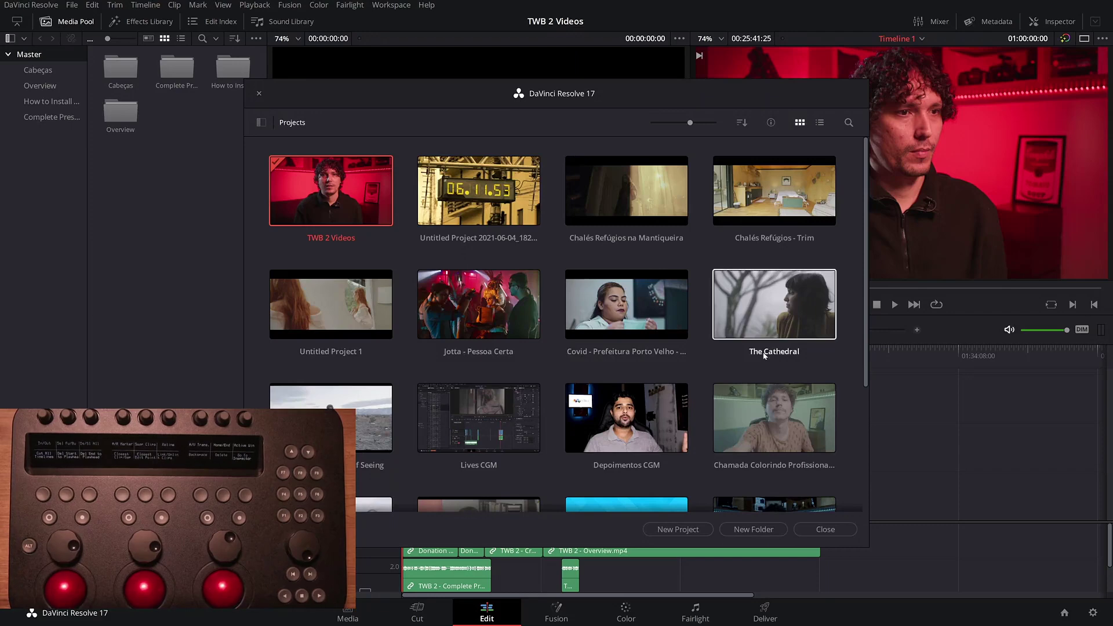
left_click(834, 525)
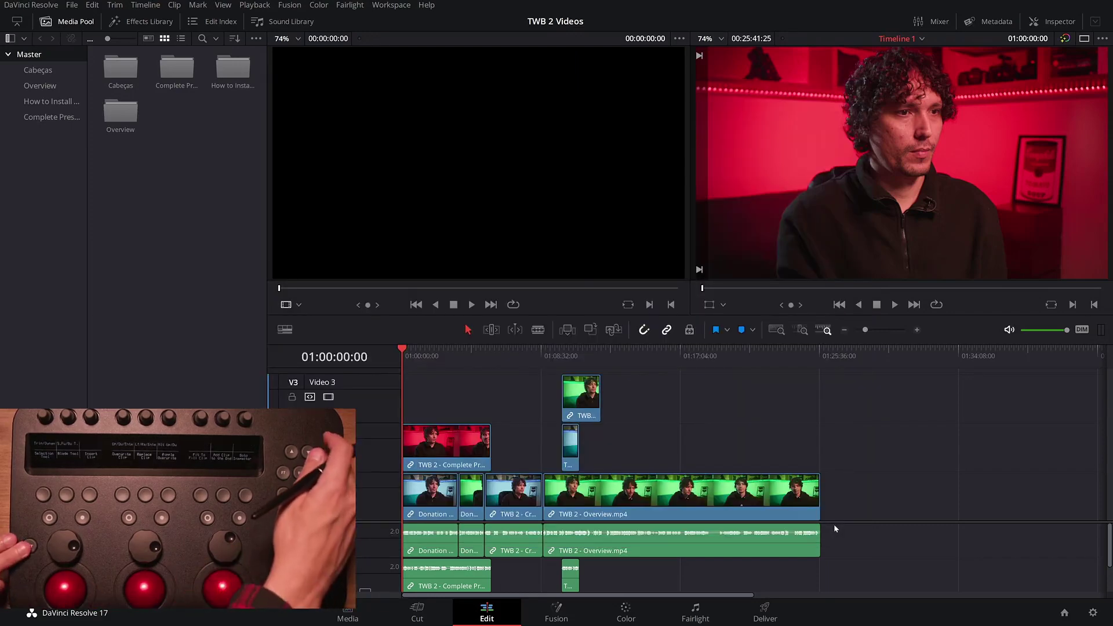
Step: Toggle the pause of the TWB 2 script and acknowledge its notice
key("Pause")
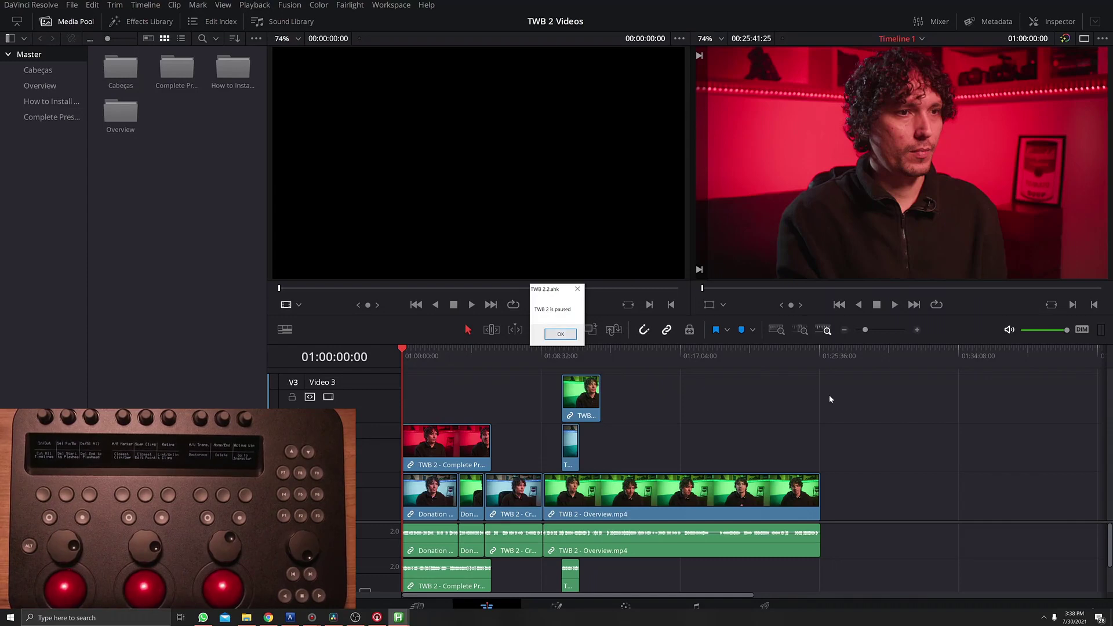
left_click(560, 335)
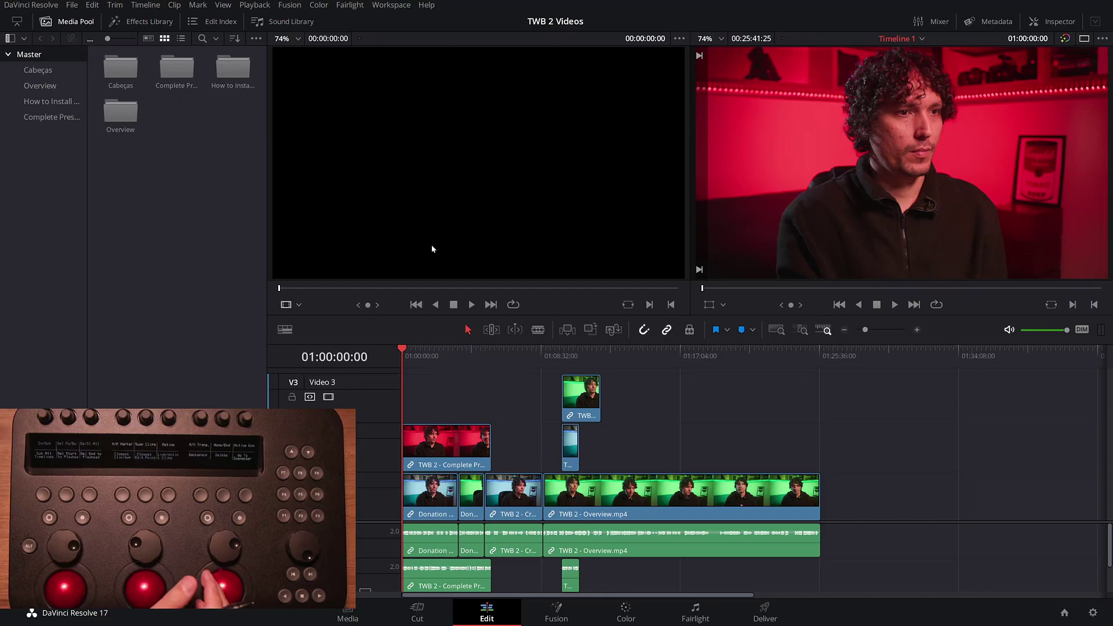
Step: View the timeline video full screen and return to the Edit page layout
key("alt+Down")
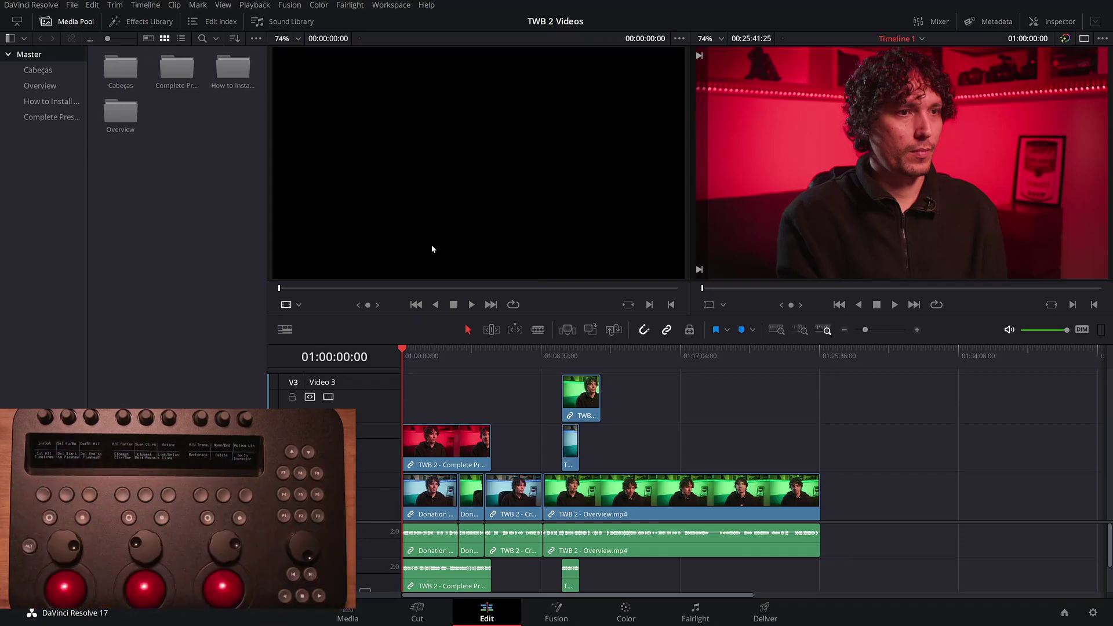
key("alt+Tab")
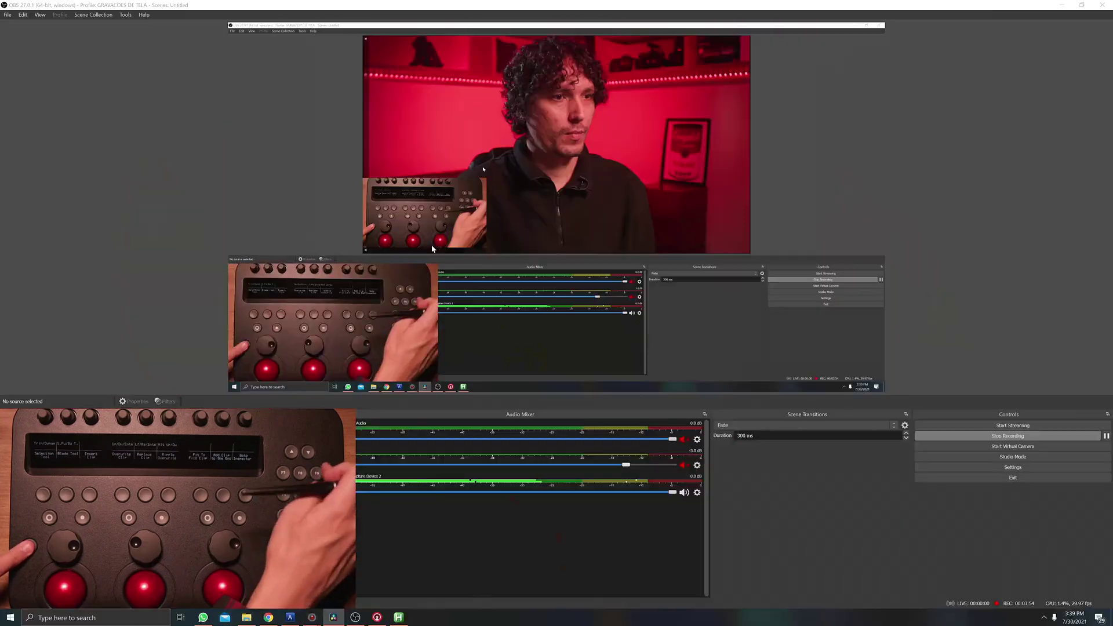
key("alt+Tab")
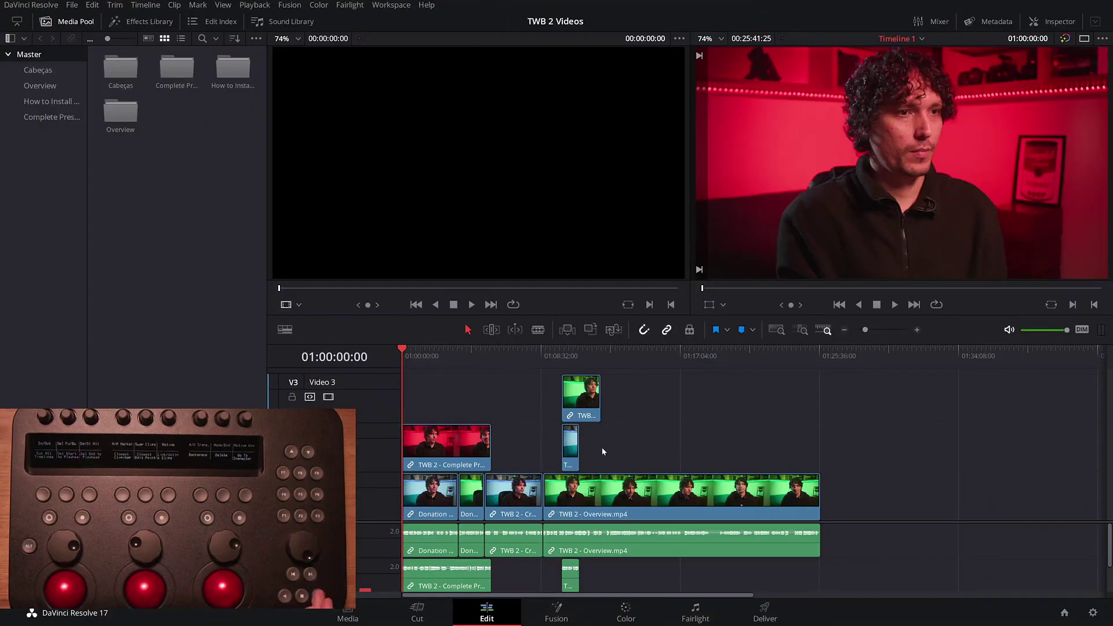
Step: Play the timeline from its start, shuttling at faster speed and in reverse, and stop playback
key("space")
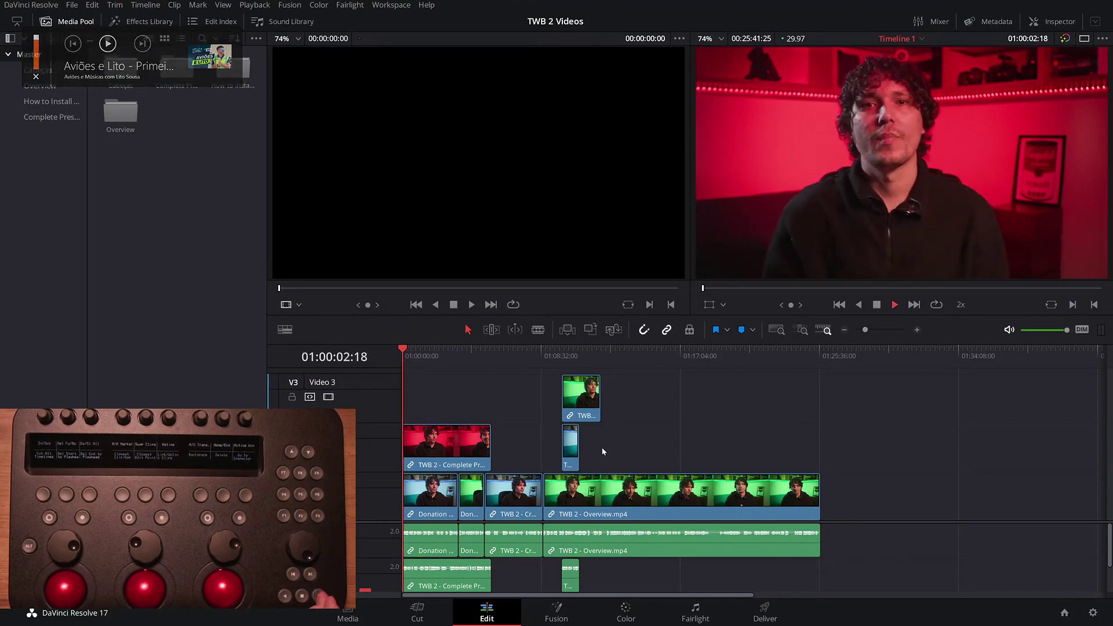
key("l")
key("l")
key("k")
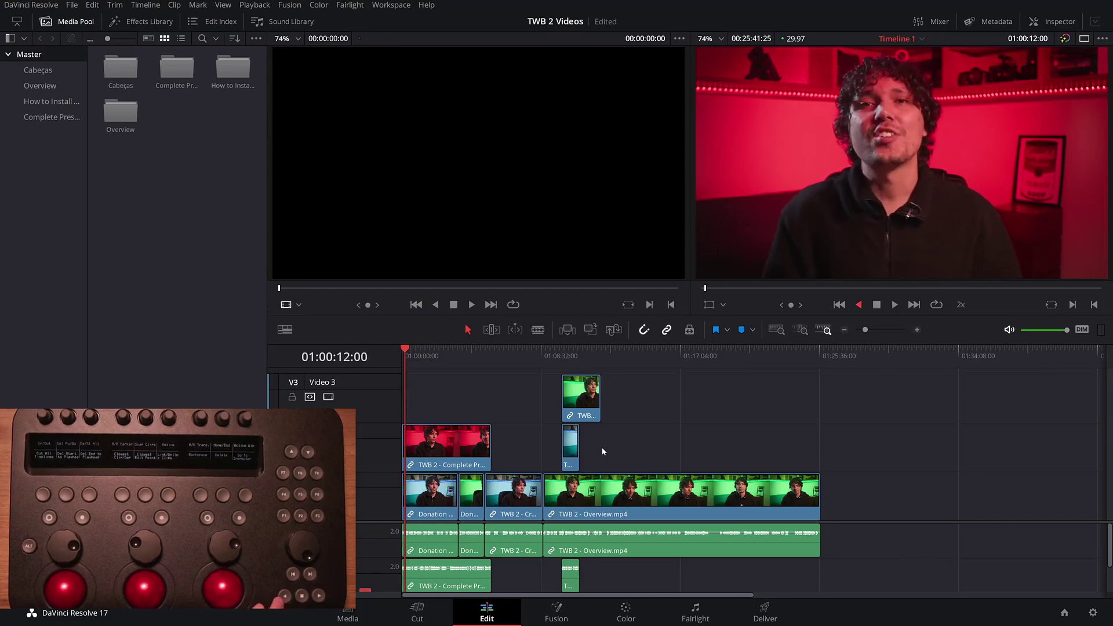
key("space")
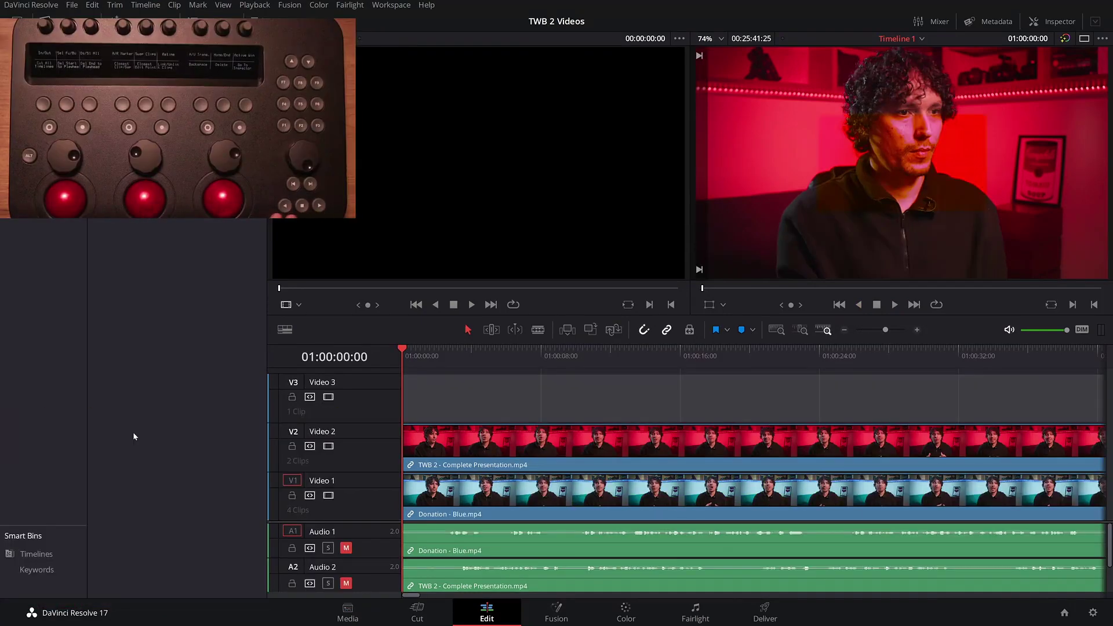
Step: Play Timeline 1 forward at increased speed, shuttle it backward, and stop at about 01:00:05:28
key("space")
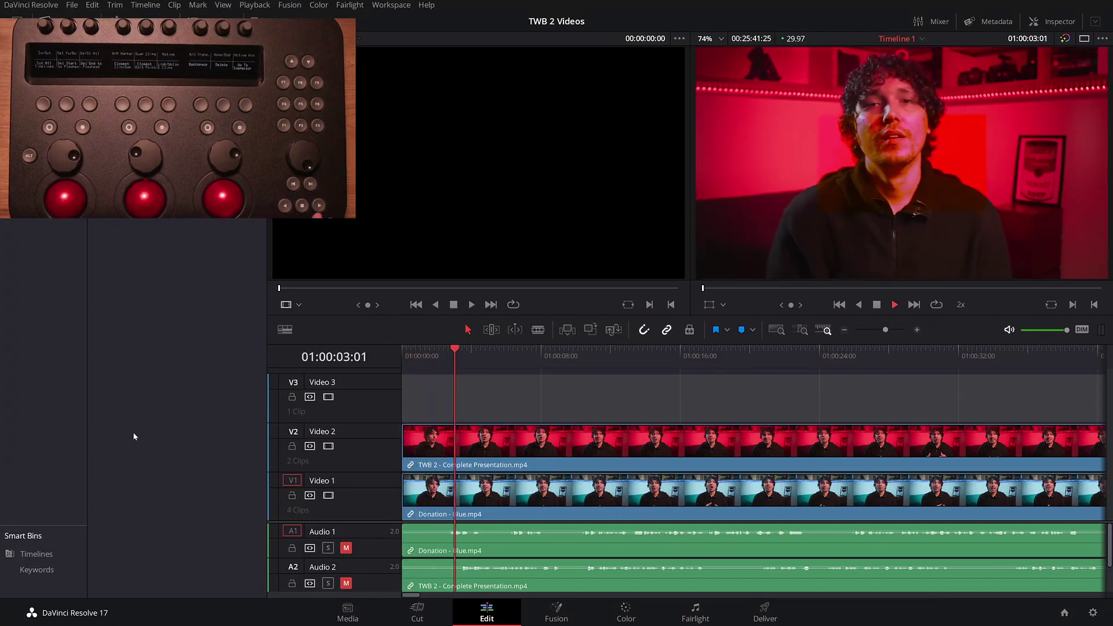
key("l")
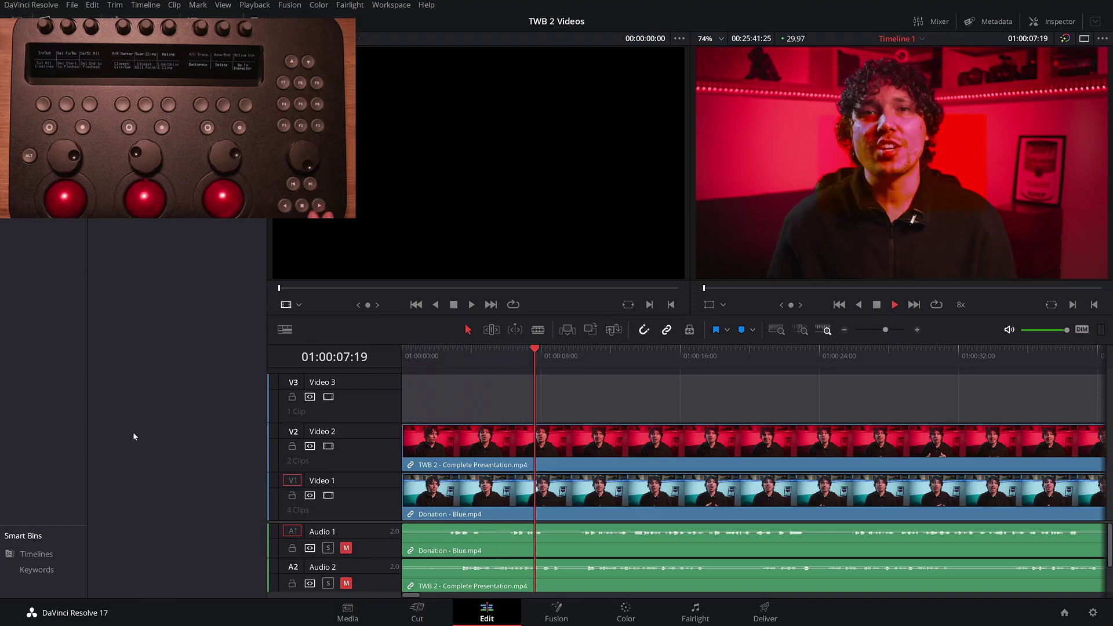
key("space")
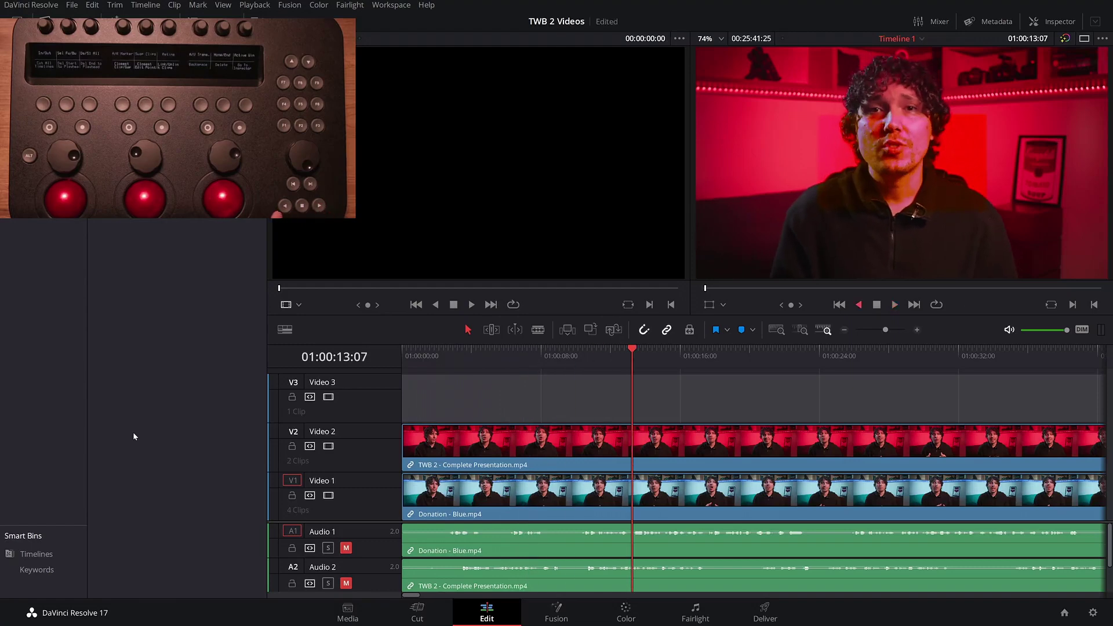
key("j")
key("j")
key("k")
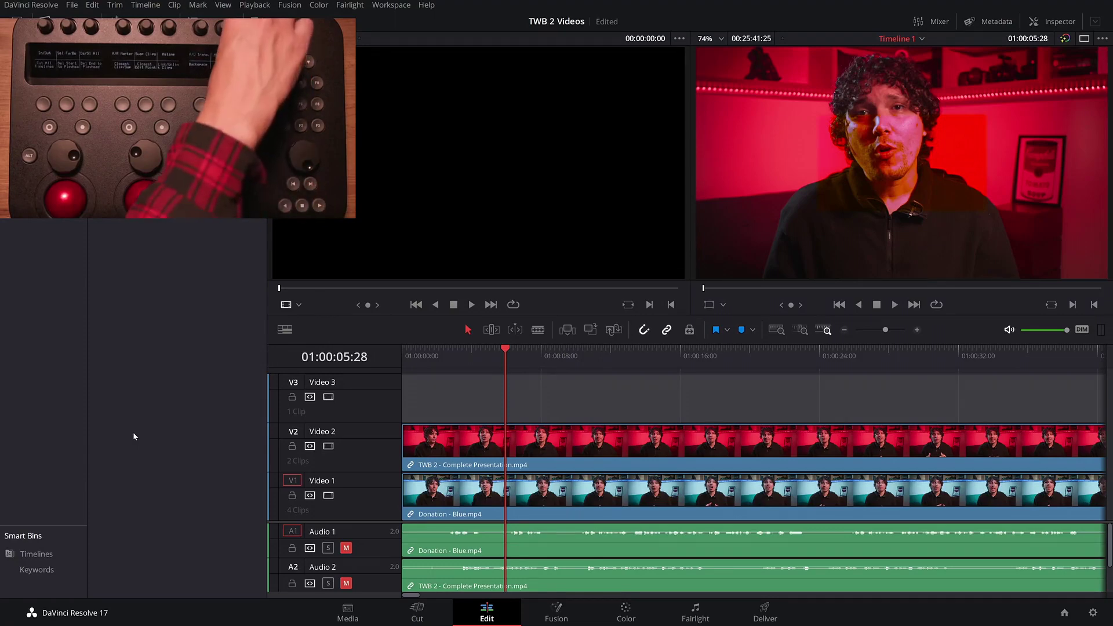
Step: Jump the playhead forward and back through the timeline's edit points, ending at the cut at 01:05:31:19
key("Down")
key("Down")
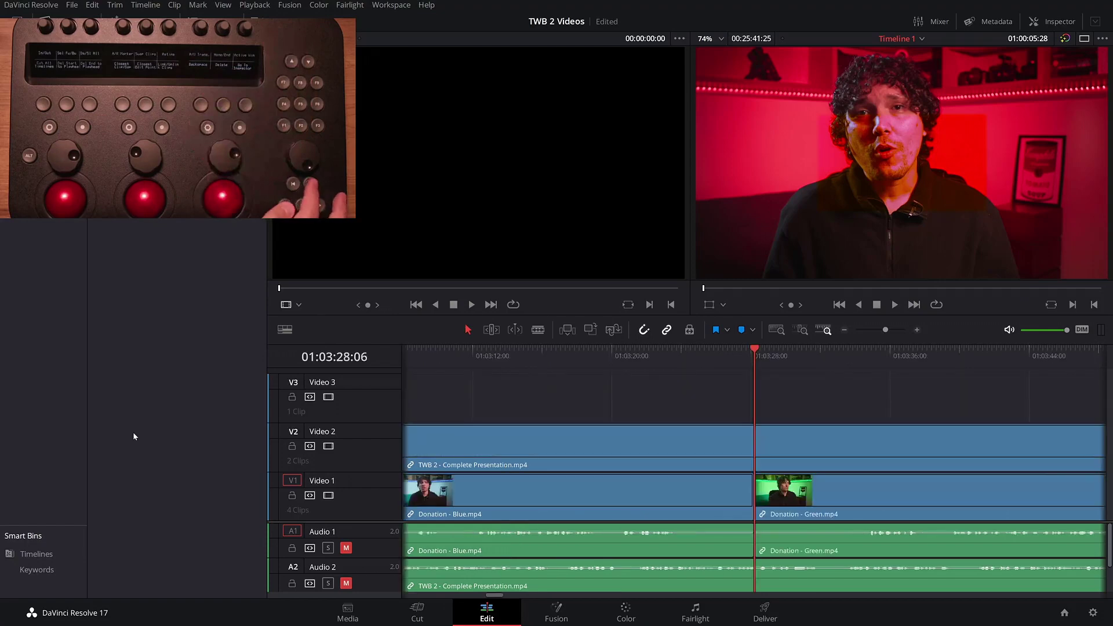
key("Down")
key("Down")
key("Down")
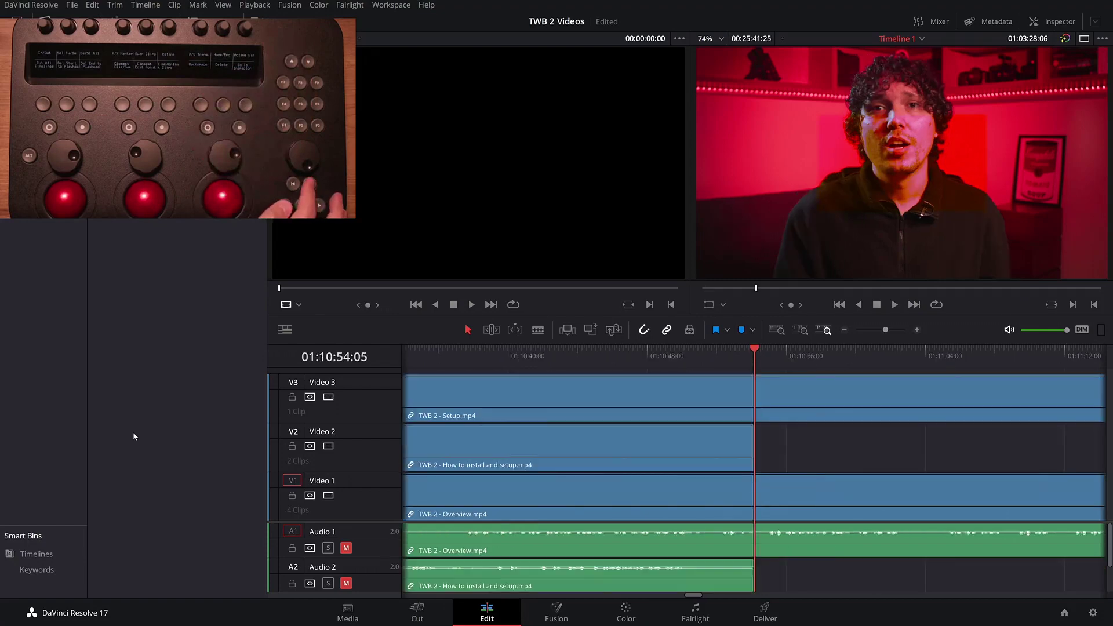
key("Up")
key("Up")
key("Up")
key("Down")
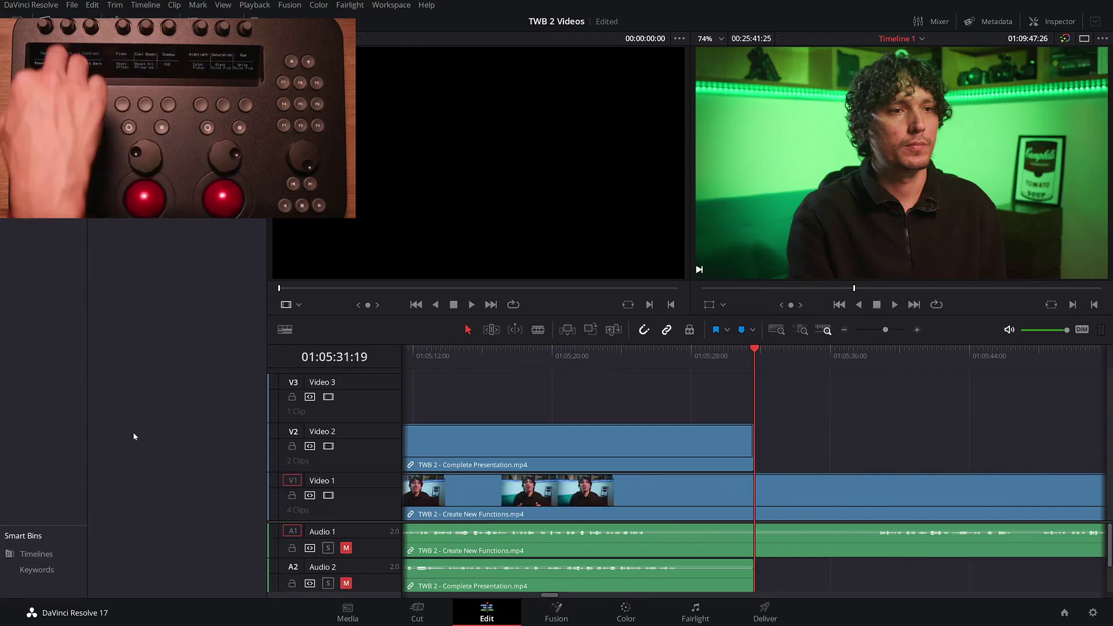
Step: Switch to the Color page and move back and forth between neighbouring clips, ending on clip 05
key("shift+6")
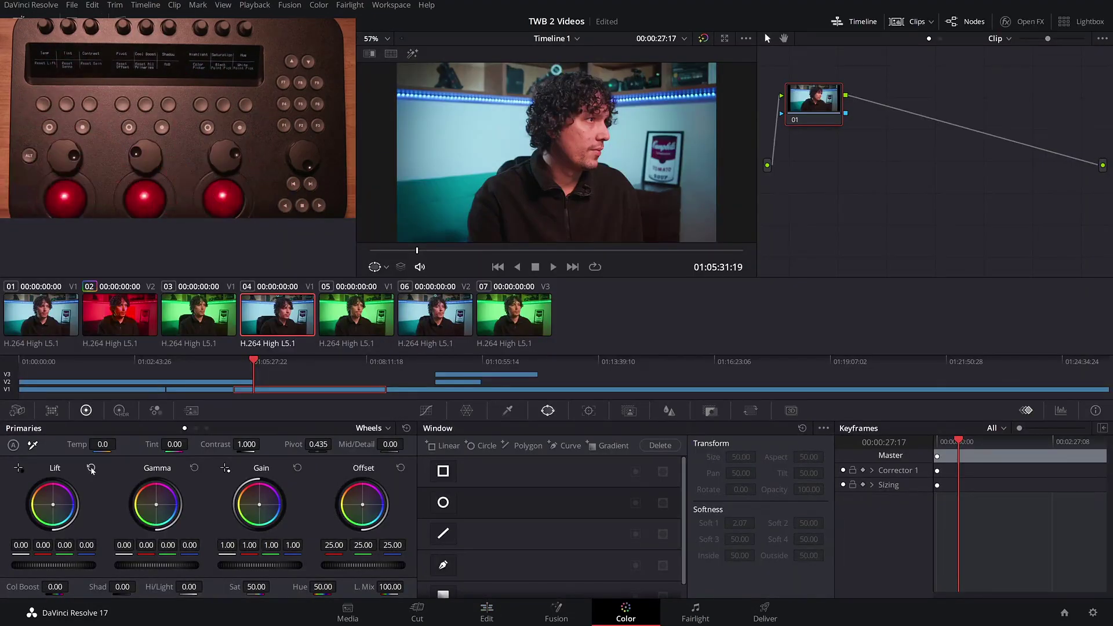
key("Up")
key("Down")
key("Down")
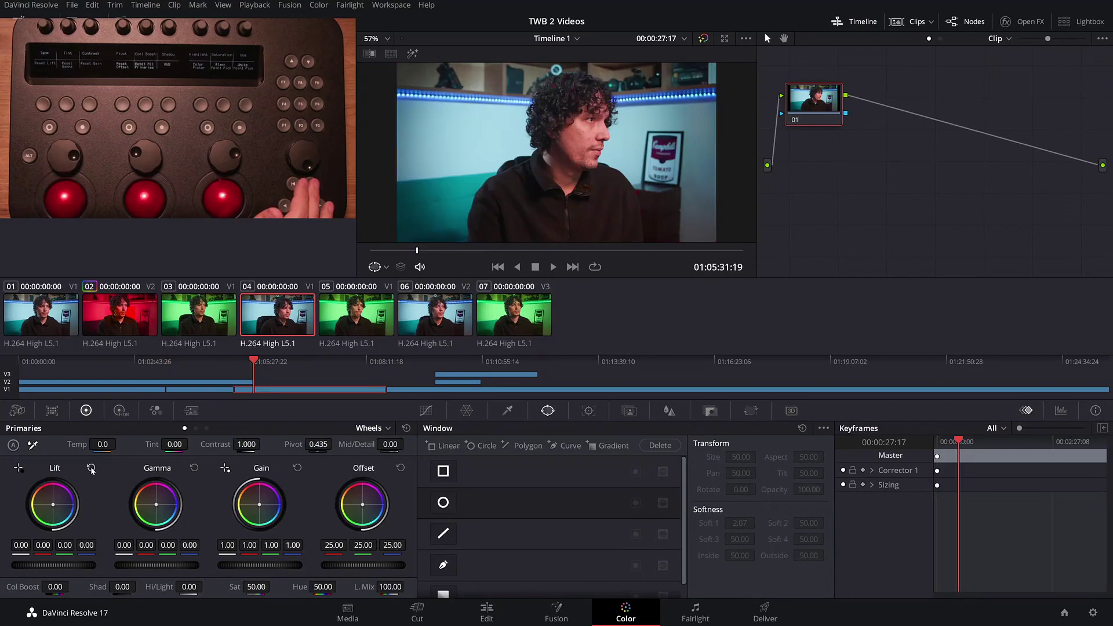
key("Down")
key("Up")
key("Up")
key("Down")
key("Down")
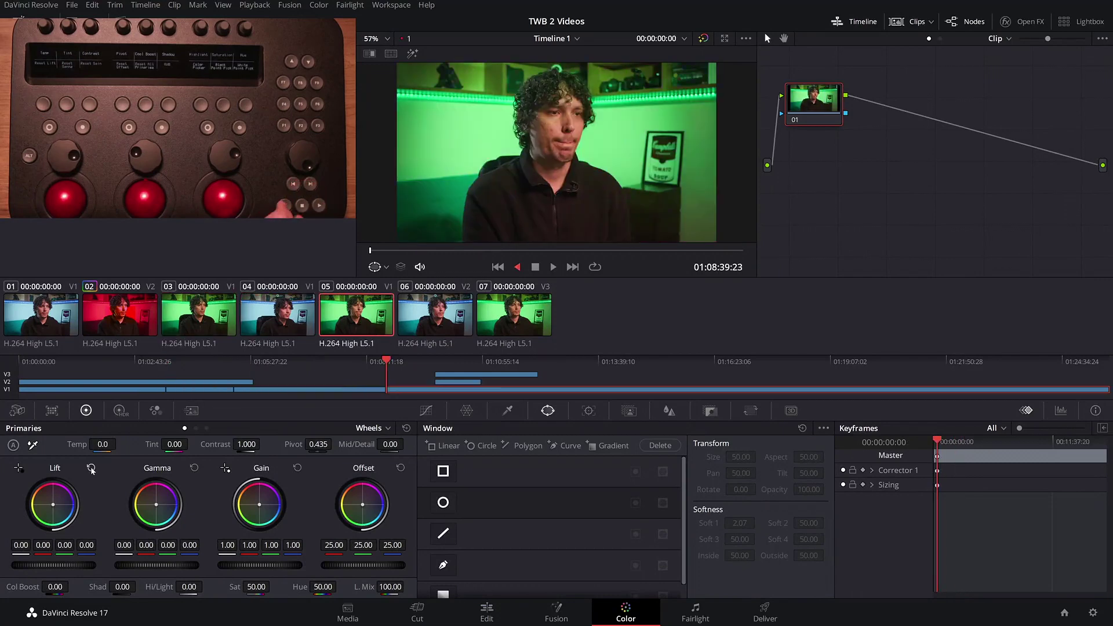
Step: Play clip 05 on the Color page, stop it, and step back frame by frame to 01:08:43:15
key("l")
key("l")
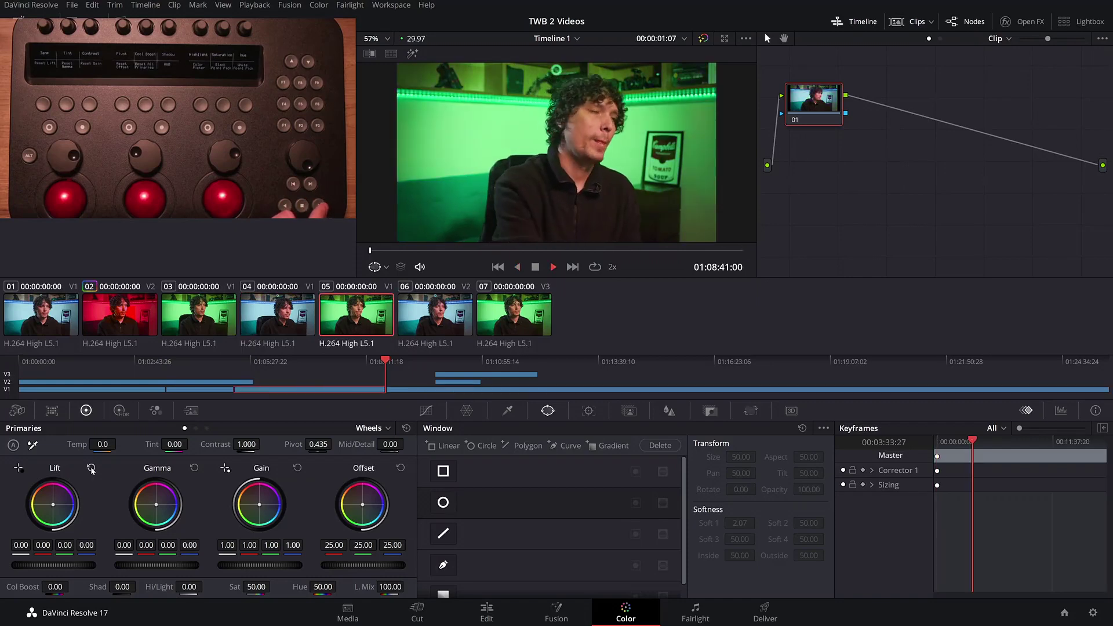
key("k")
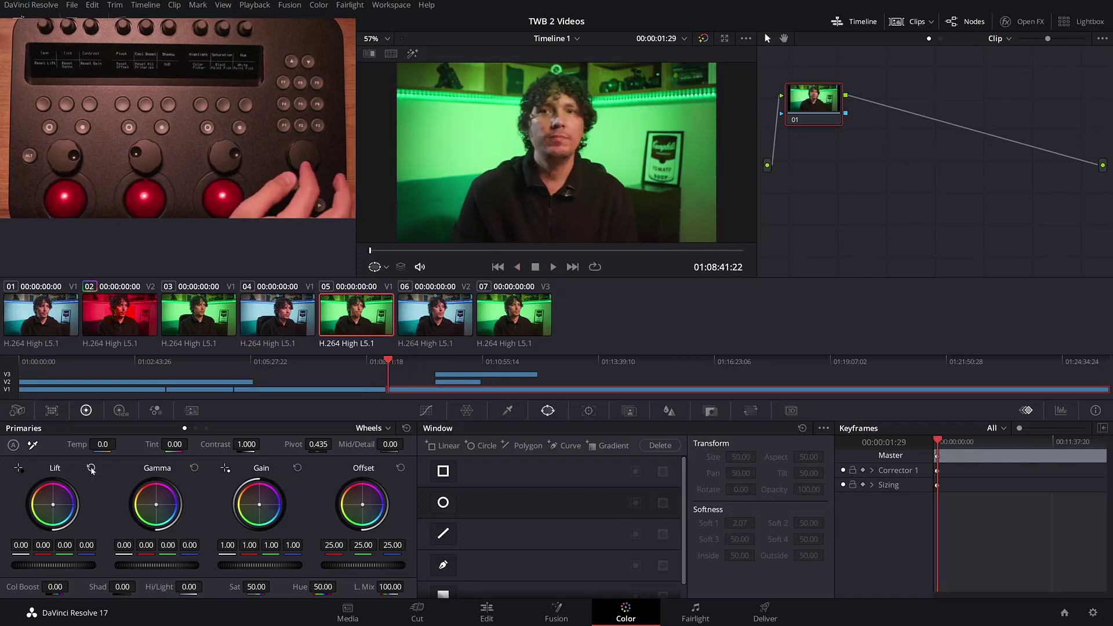
key("l")
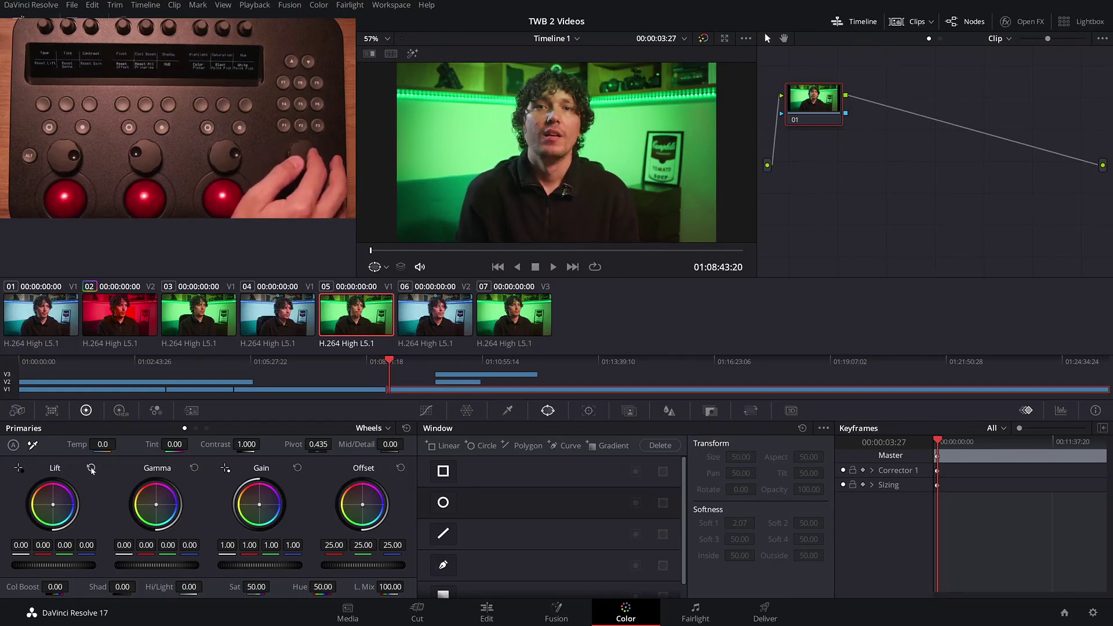
key("Left")
key("Left")
key("Left")
key("Left")
key("Left")
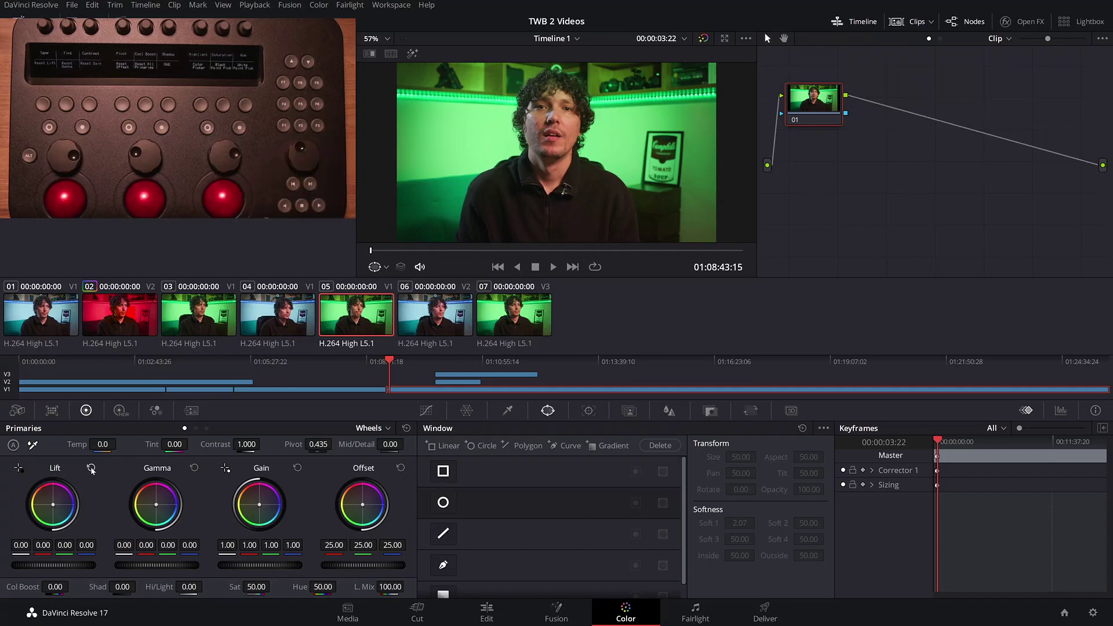
Step: Return to the Edit page and nudge the playhead forward and back by single frames, ending at 01:08:43:16
key("shift+4")
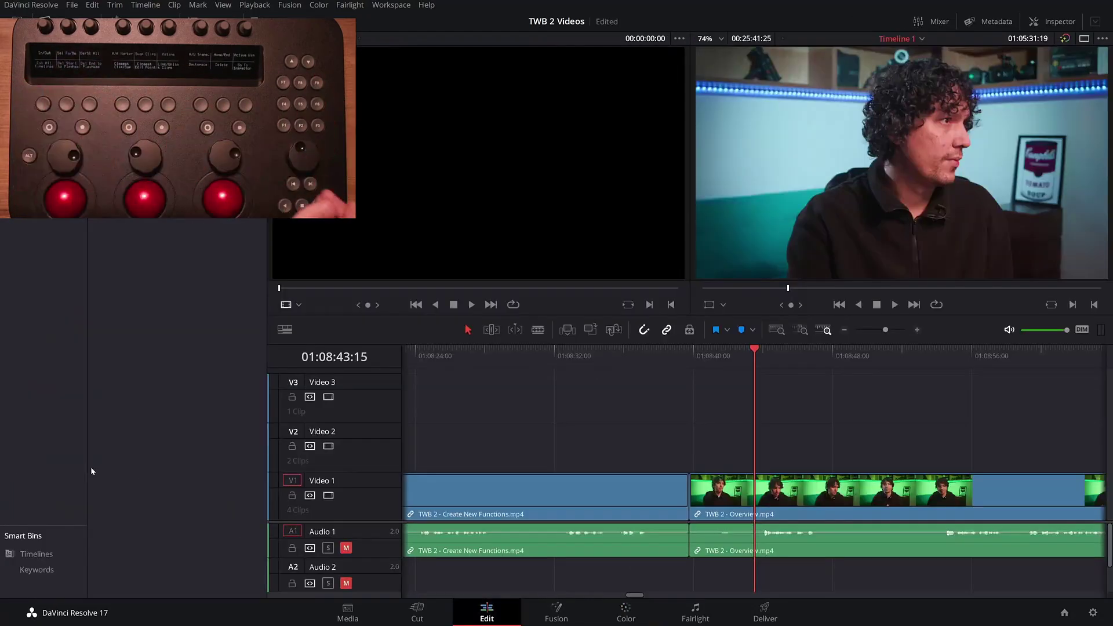
key("Right")
key("Right")
key("Right")
key("Right")
key("Right")
key("Right")
key("Right")
key("Right")
key("Right")
key("Right")
key("Left")
key("Left")
key("Left")
key("Left")
key("Left")
key("Left")
key("Left")
key("Left")
key("Left")
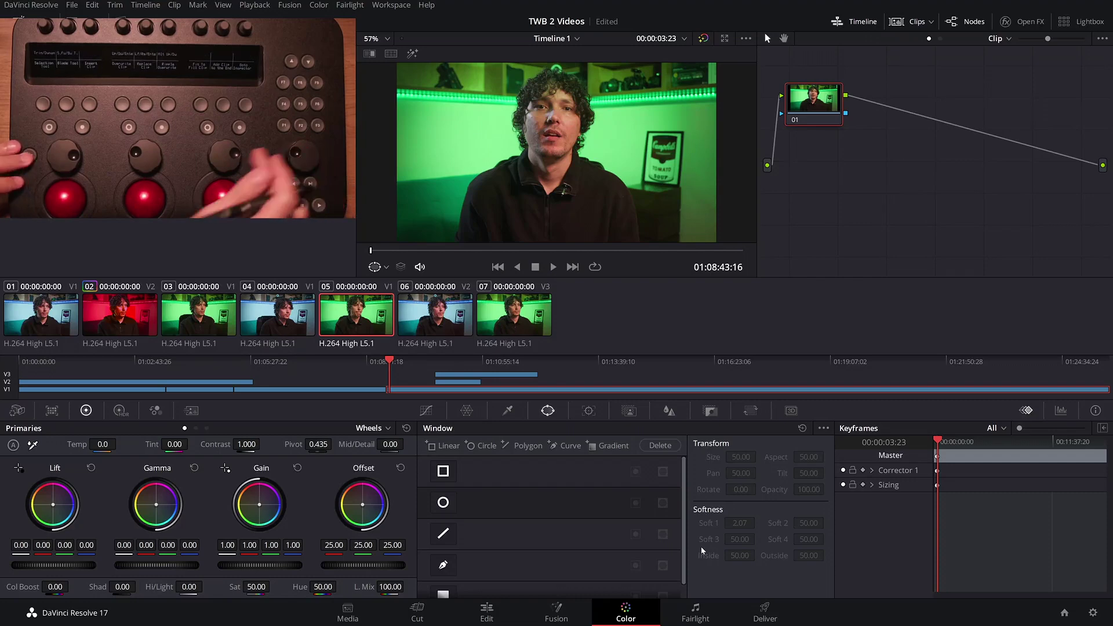
Step: Add three serial nodes after node 01 of clip 05 on the Color page
key("alt+s")
key("alt+s")
key("alt+s")
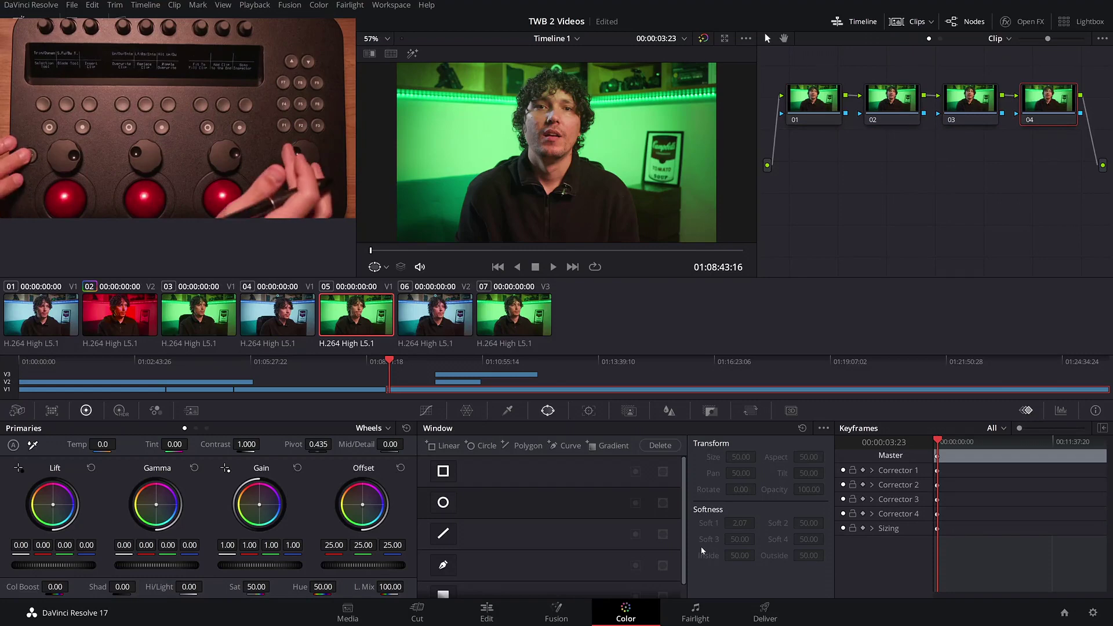
Step: Step the node selection back and forth along the four-node chain, ending with node 02 selected
key("shift+semicolon")
key("shift+semicolon")
key("shift+semicolon")
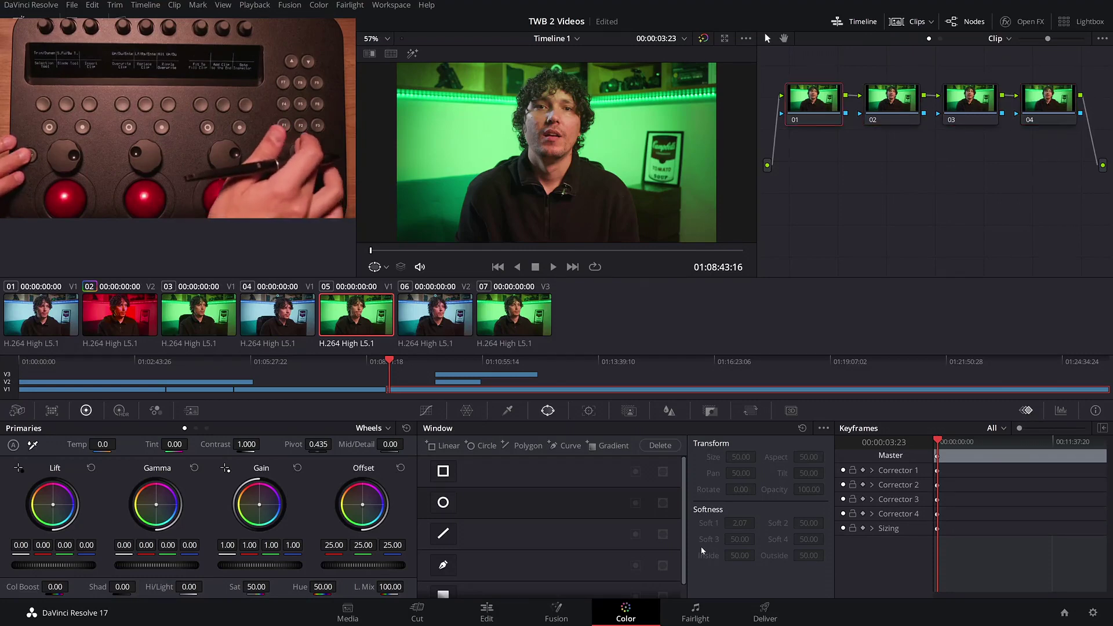
key("shift+apostrophe")
key("shift+apostrophe")
key("shift+semicolon")
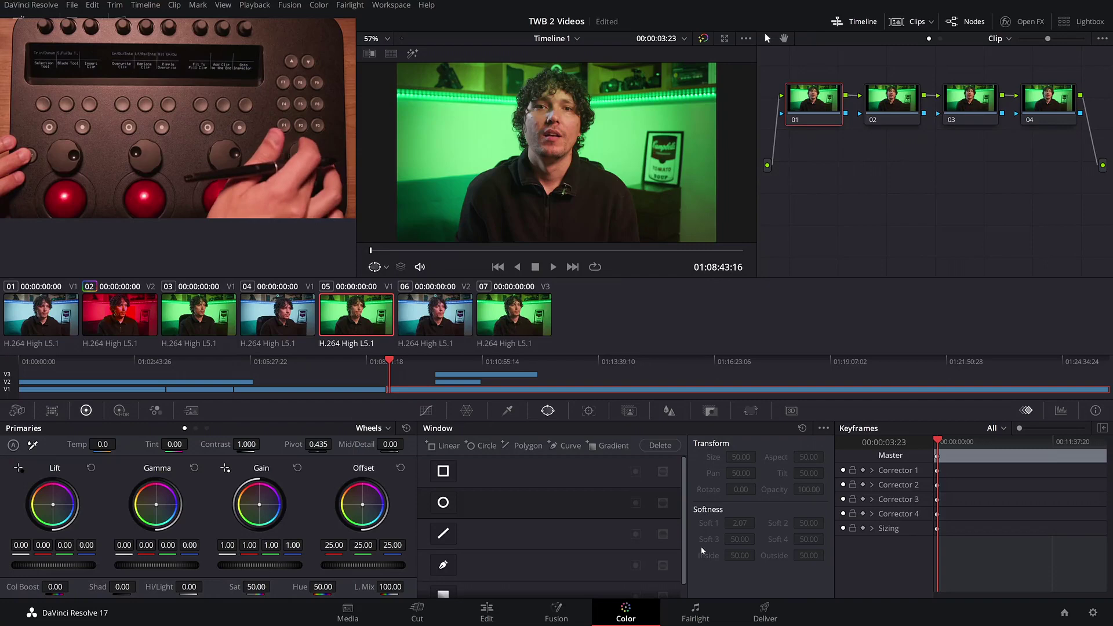
key("shift+semicolon")
key("shift+semicolon")
key("shift+semicolon")
key("shift+apostrophe")
key("shift+apostrophe")
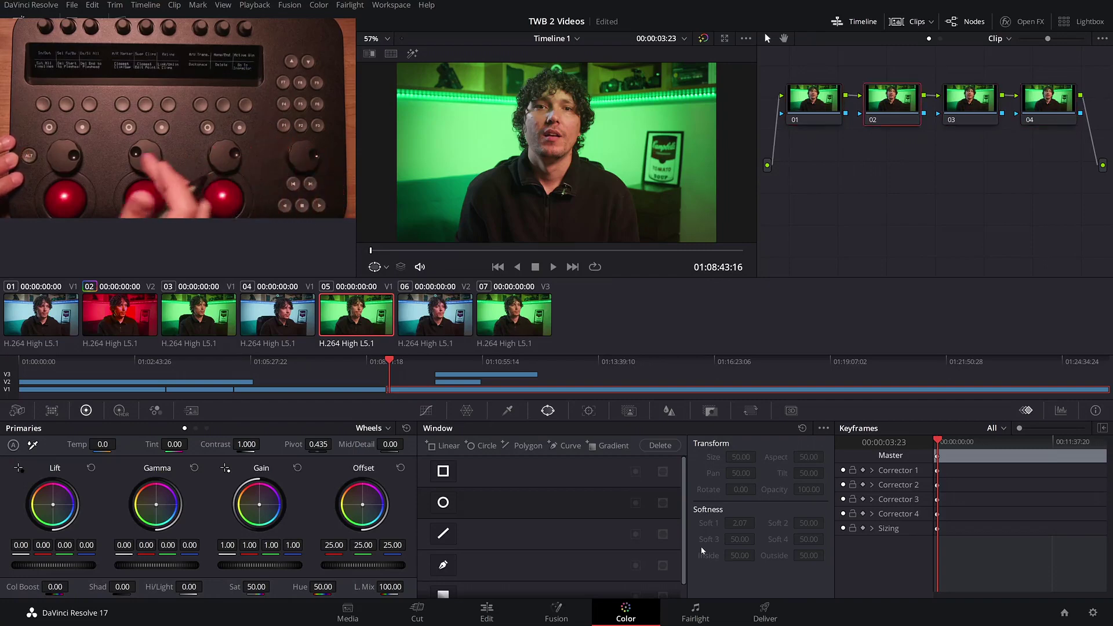
key("shift+apostrophe")
key("shift+apostrophe")
key("shift+apostrophe")
key("shift+apostrophe")
key("shift+apostrophe")
key("shift+apostrophe")
key("shift+apostrophe")
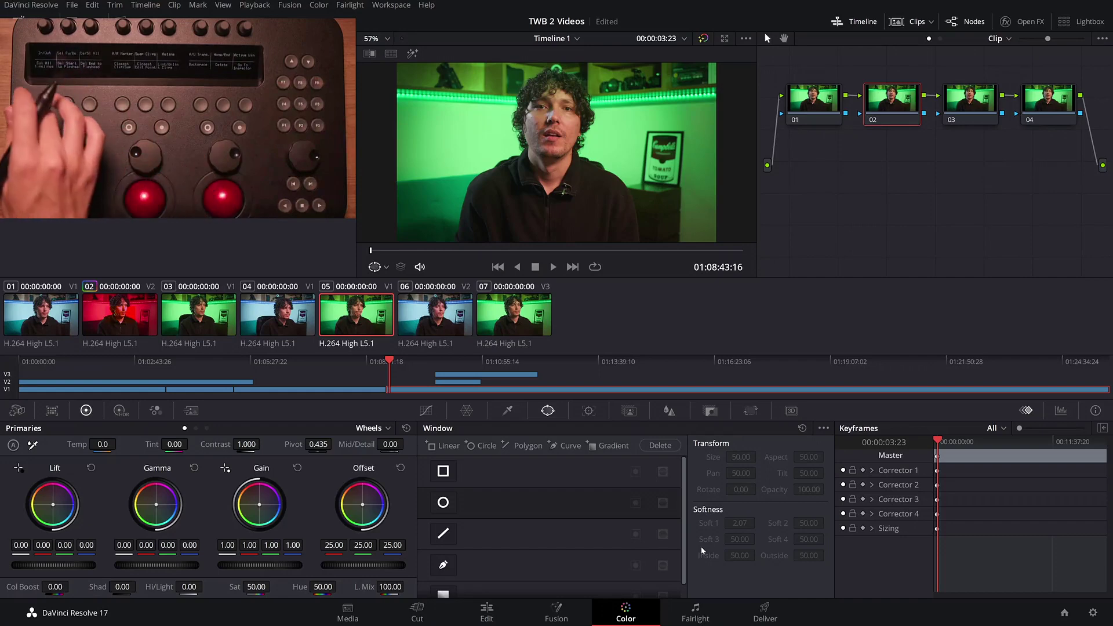
Step: Switch to the Edit page, return to the Color page, and move the node selection to node 02 of clip 05
key("shift+4")
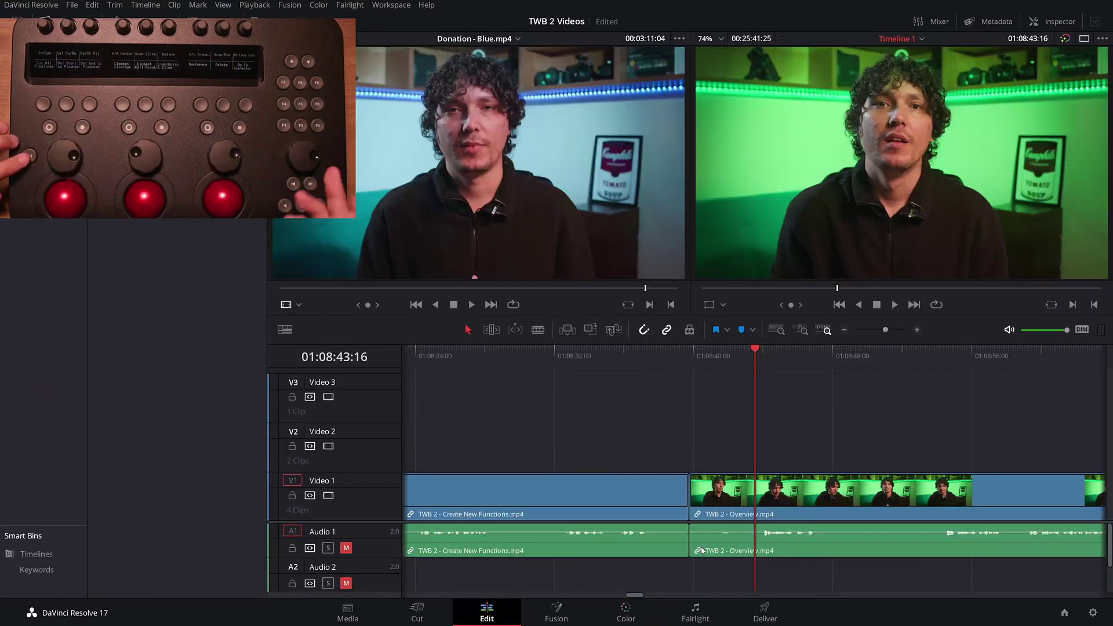
key("shift+6")
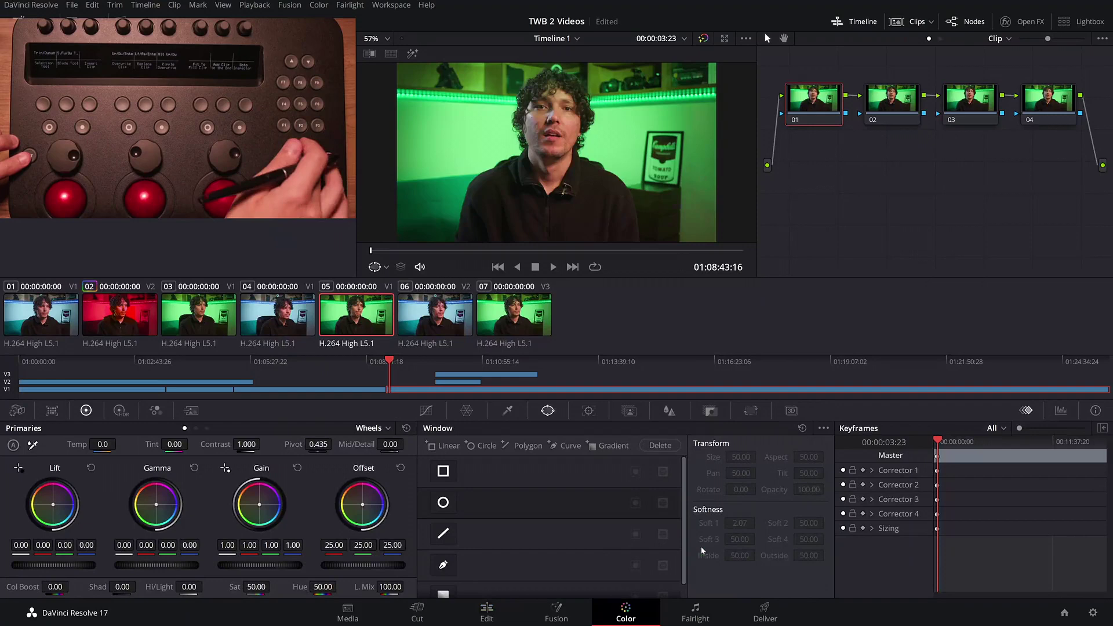
key("shift+semicolon")
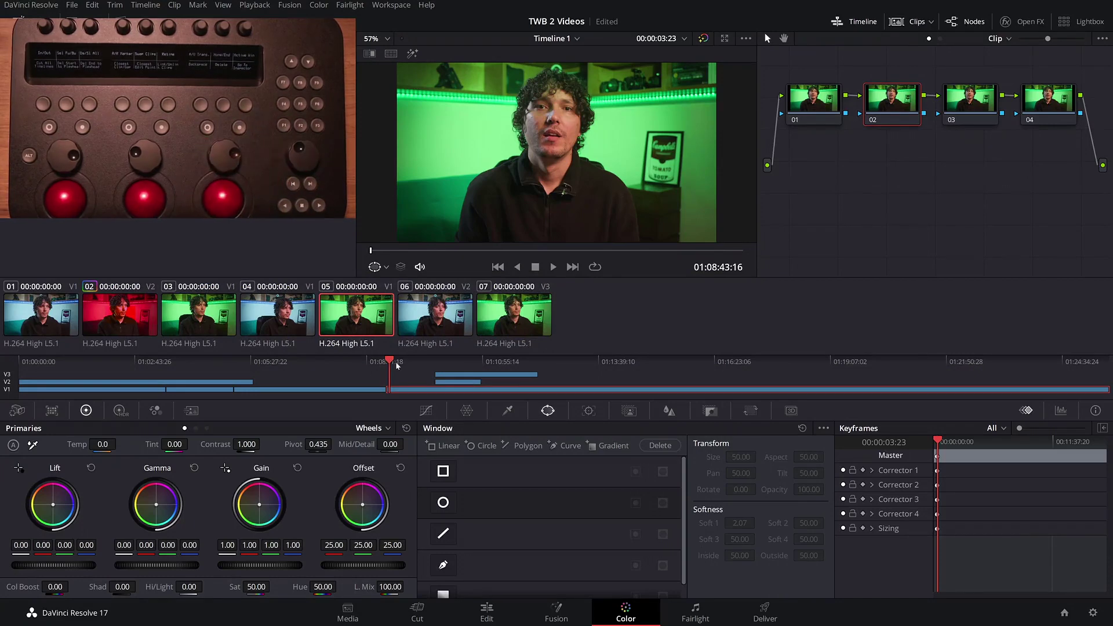
Step: Play clip 05, stop it at 01:08:44:19, and step forward clip by clip to clip 07
key("space")
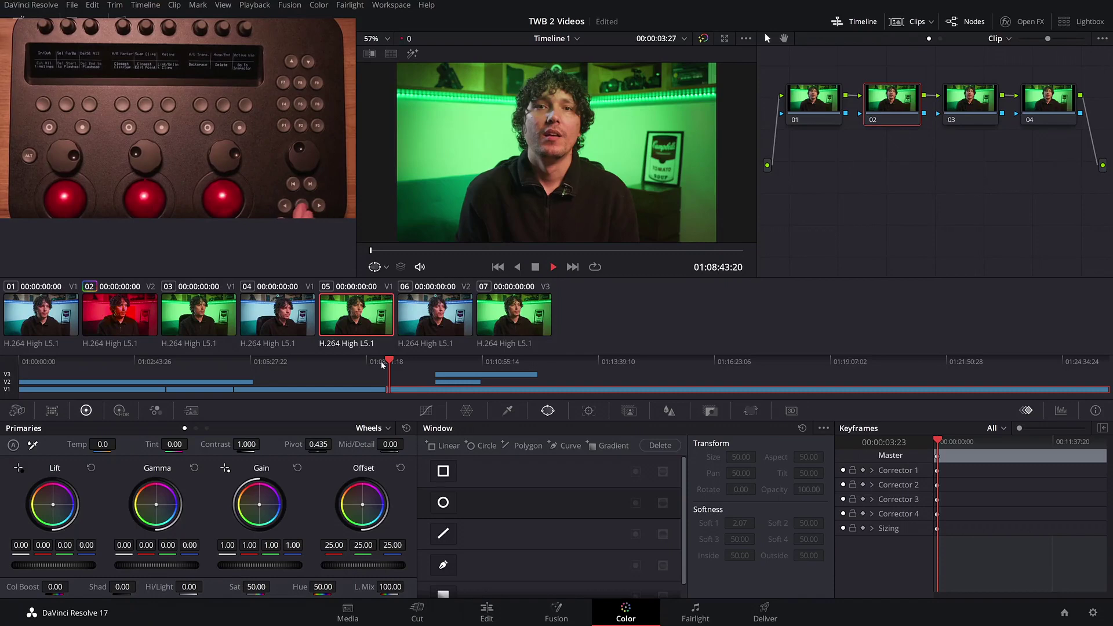
key("space")
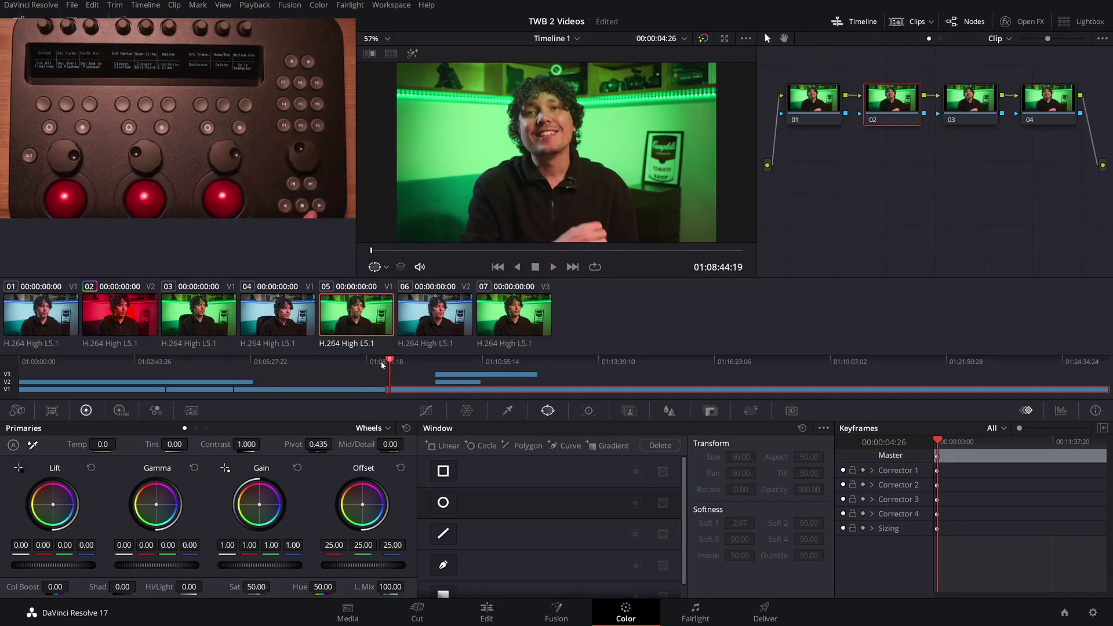
key("Down")
key("Down")
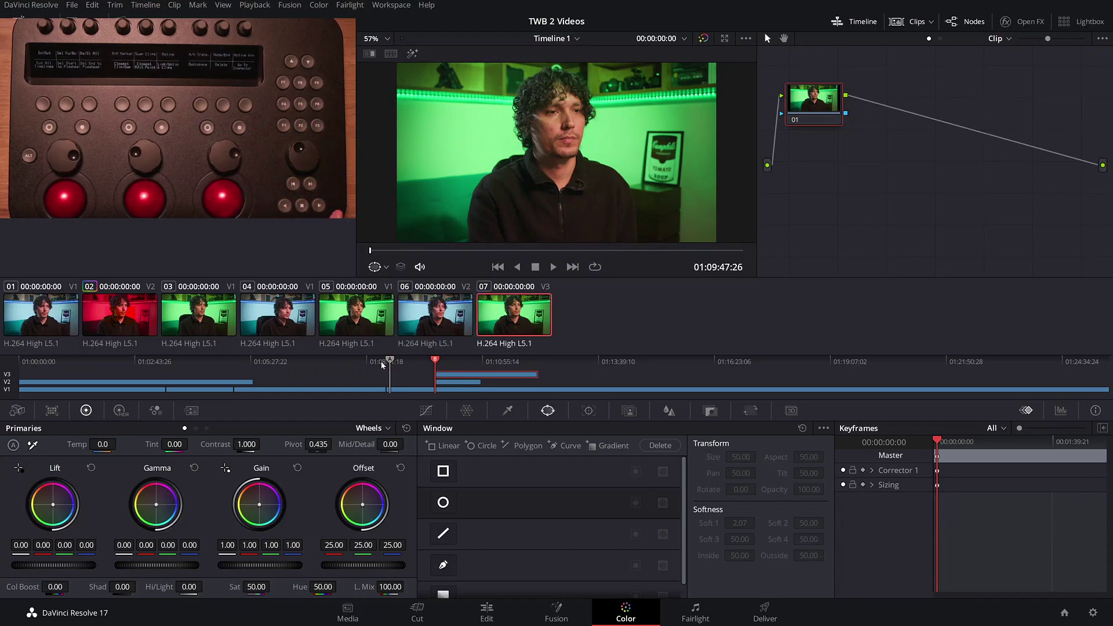
Step: Step back through the clips from clip 07 to the start of clip 02
key("Up")
key("Up")
key("Up")
key("Up")
key("Up")
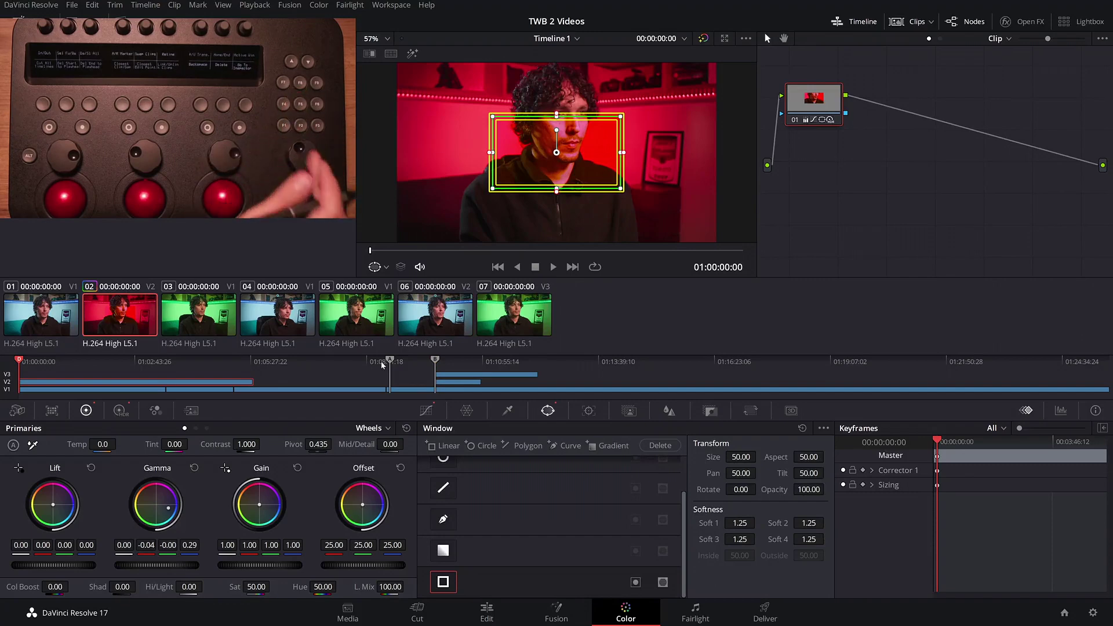
Step: Step forward one clip at a time from clip 02 until clip 07 is selected
key("Down")
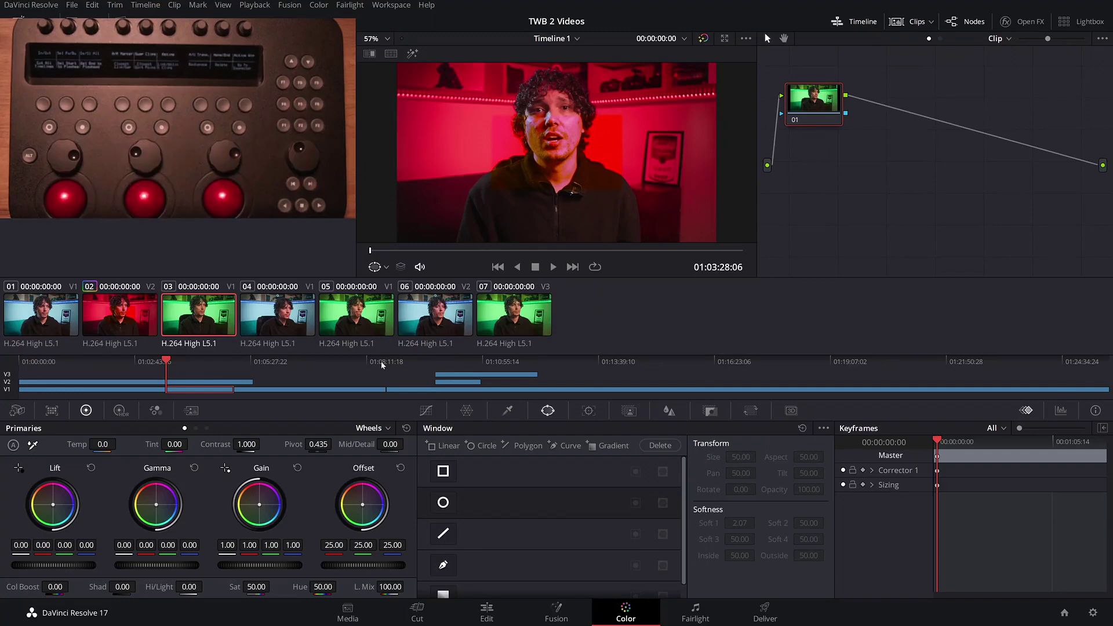
key("Down")
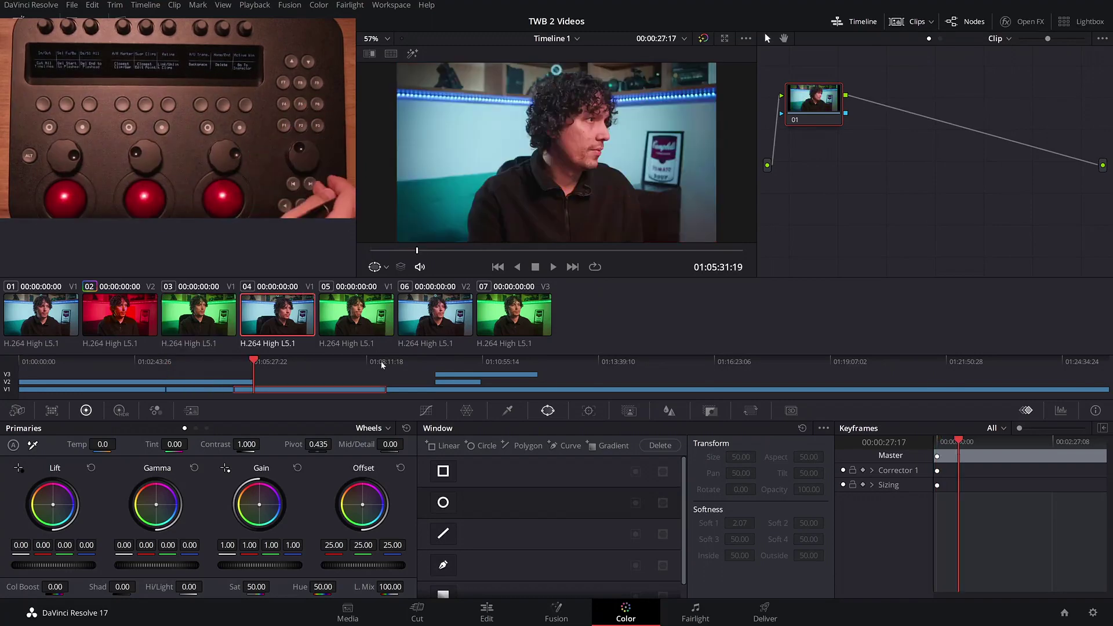
key("Down")
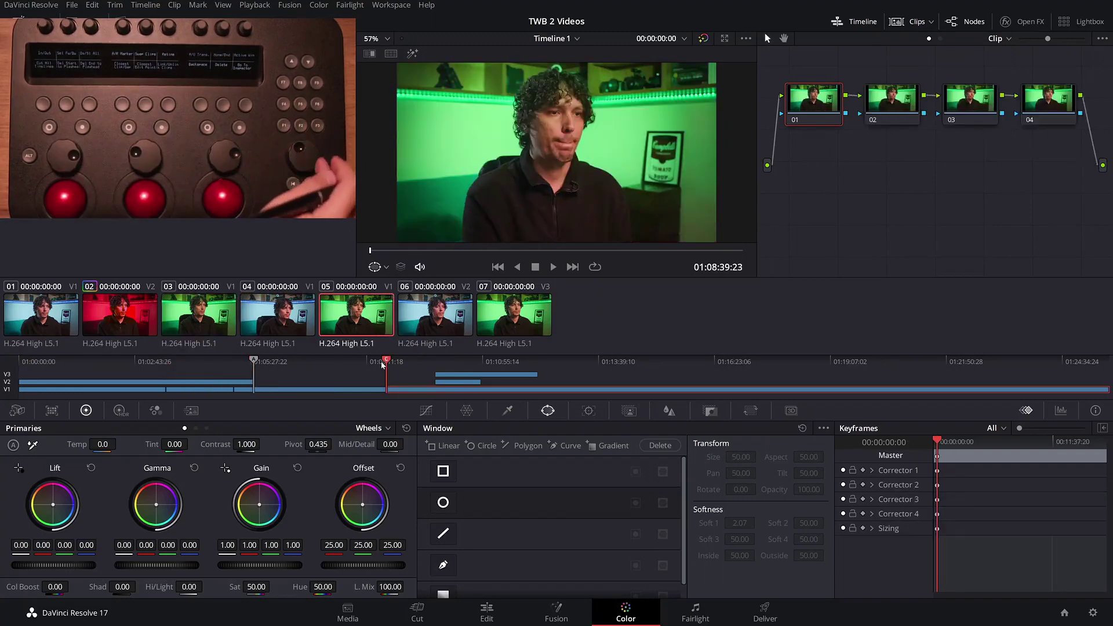
key("Down")
key("Down")
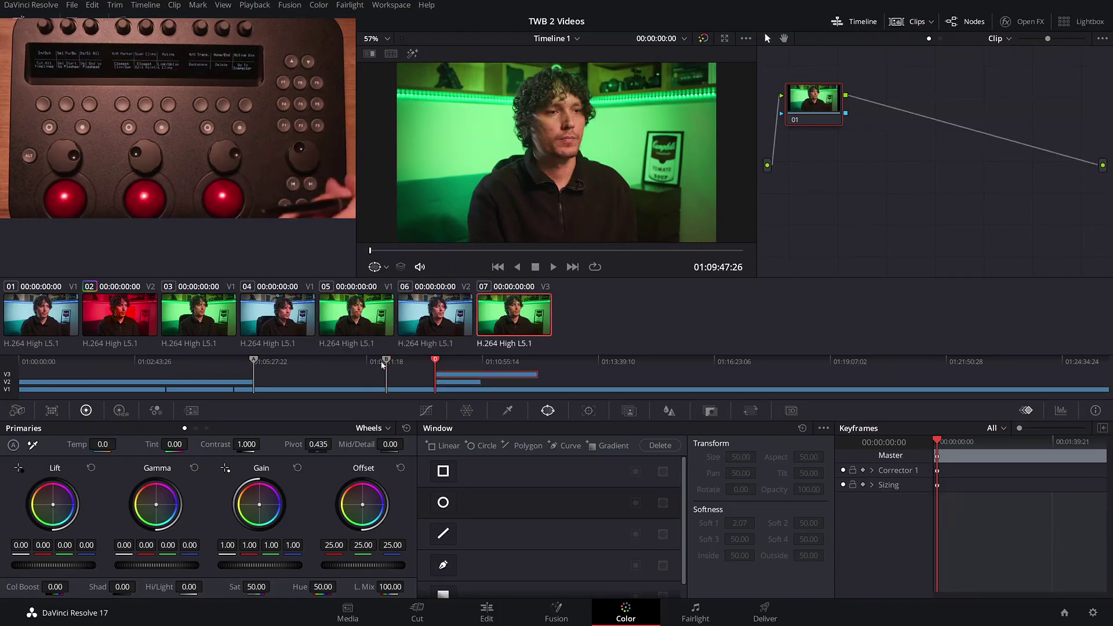
Step: Step back three clips from clip 07 to clip 04
key("Up")
key("Up")
key("Up")
key("Up")
key("Up")
key("Up")
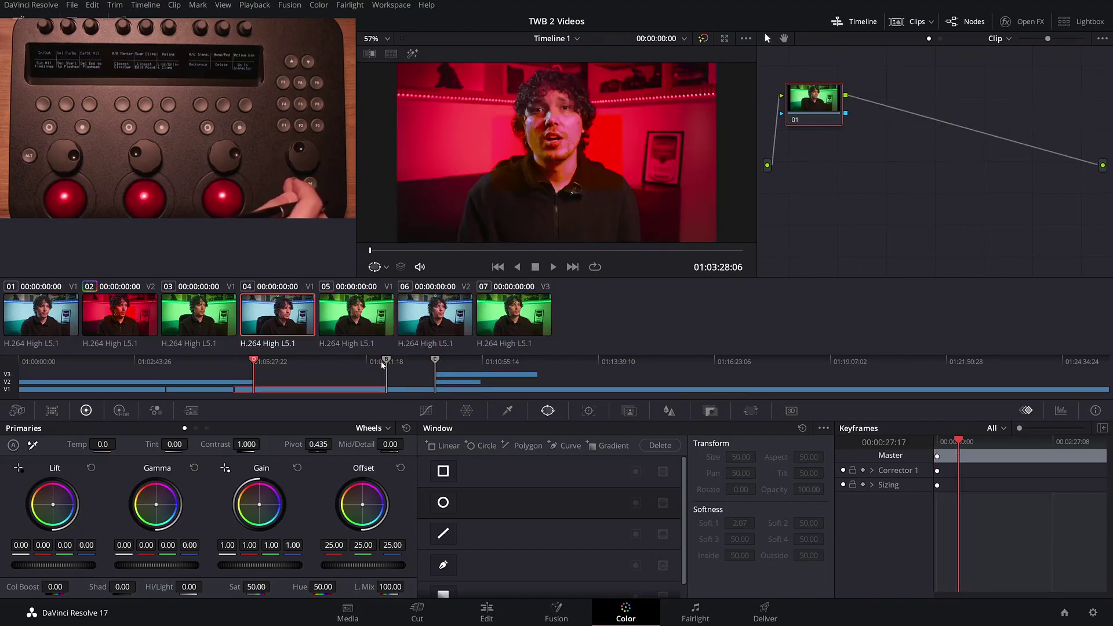
key("F3")
key("F2")
key("F1")
key("F4")
key("F1")
key("F3")
key("F2")
key("F1")
key("F4")
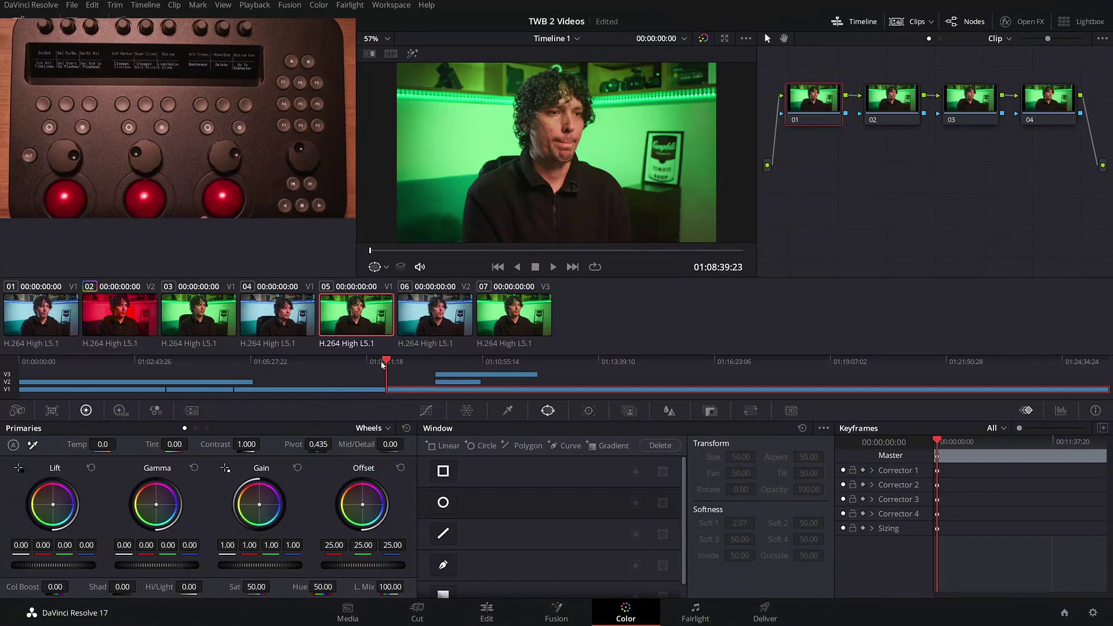
Step: Toggle node 01 of clip 05 off and on several times, leaving it enabled
key("ctrl+d")
key("ctrl+d")
key("ctrl+d")
key("ctrl+d")
key("ctrl+d")
key("ctrl+d")
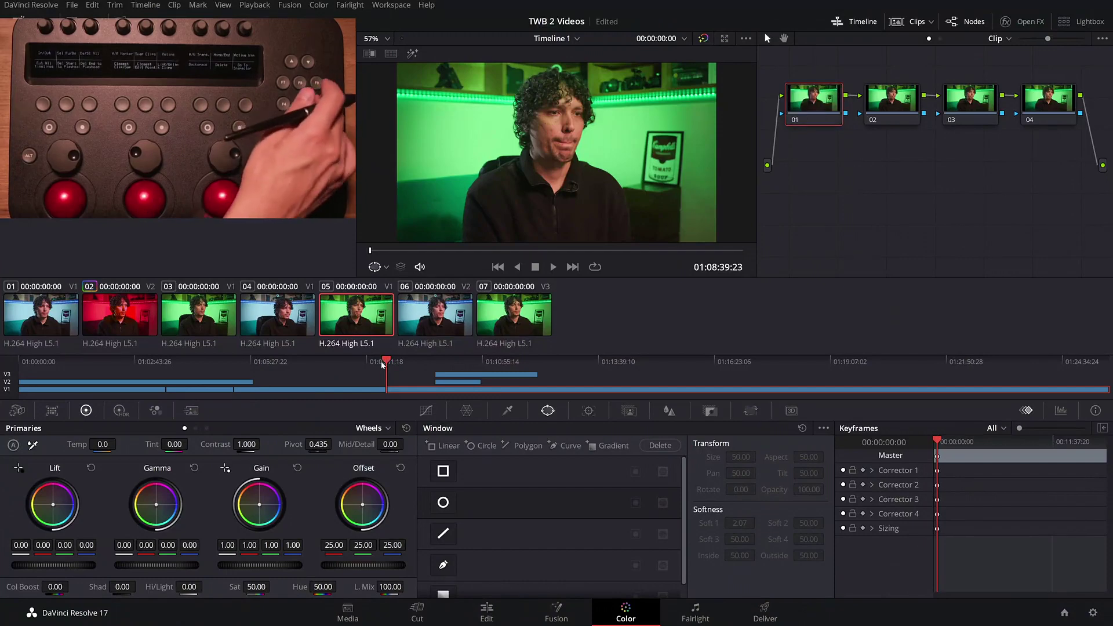
key("ctrl+d")
key("ctrl+d")
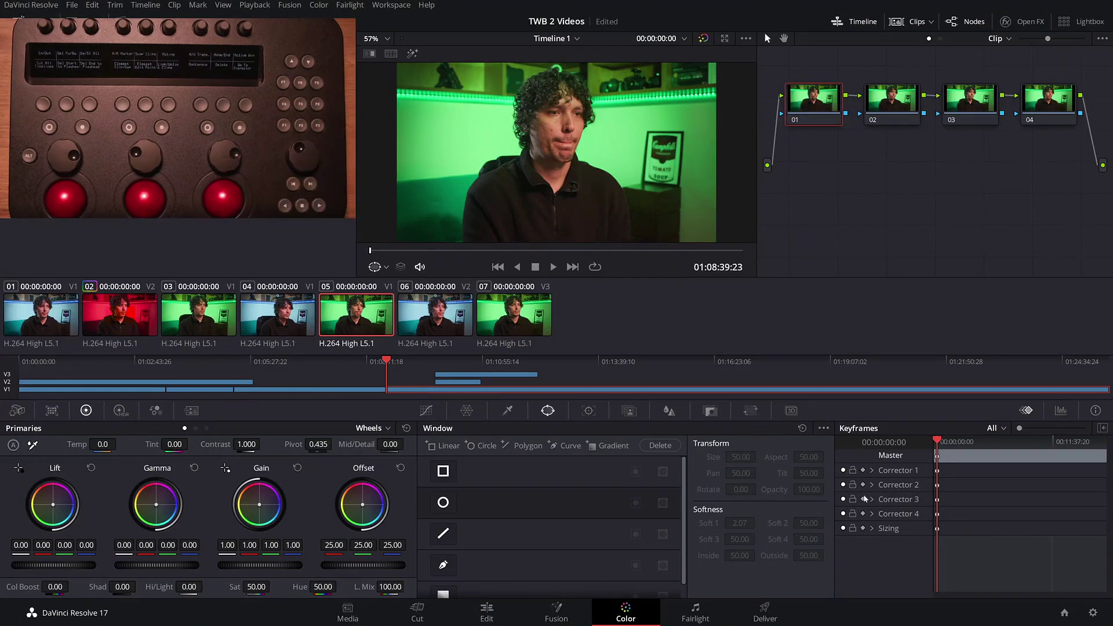
Step: Select nodes 01 to 03 of clip 05, disable and re-enable them together, and clear the selection
left_click_drag(1010, 173, 830, 97)
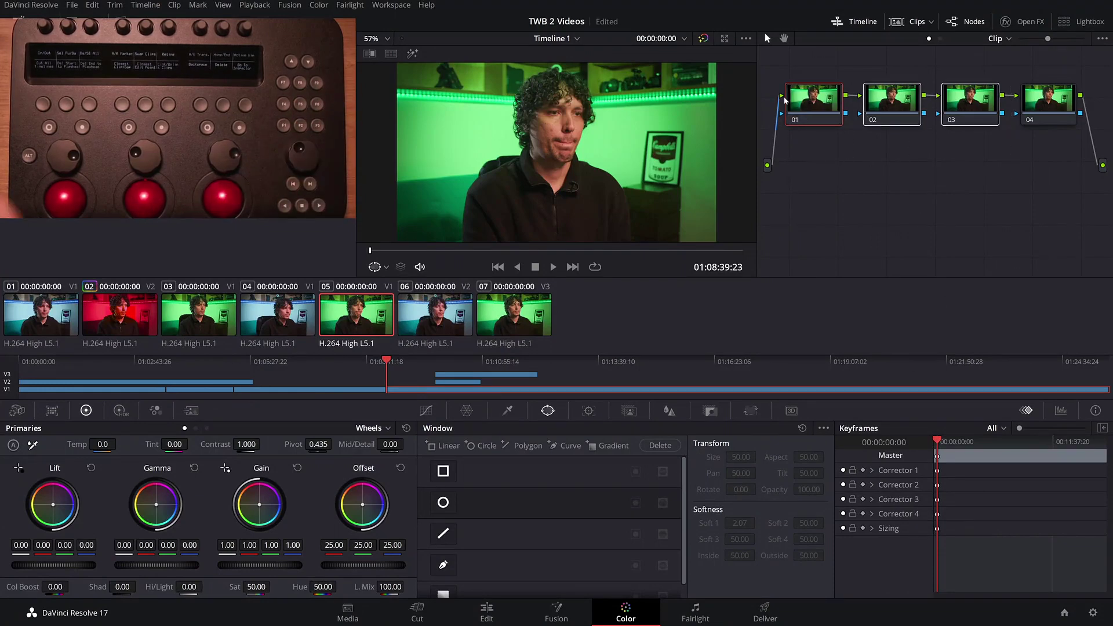
key("ctrl+d")
key("ctrl+d")
left_click(892, 188)
Step: Save the project and load the first stored grade memory, with its WB/Pre Adj, NR, Halation and Keyframe nodes, onto clip 05
key("ctrl+s")
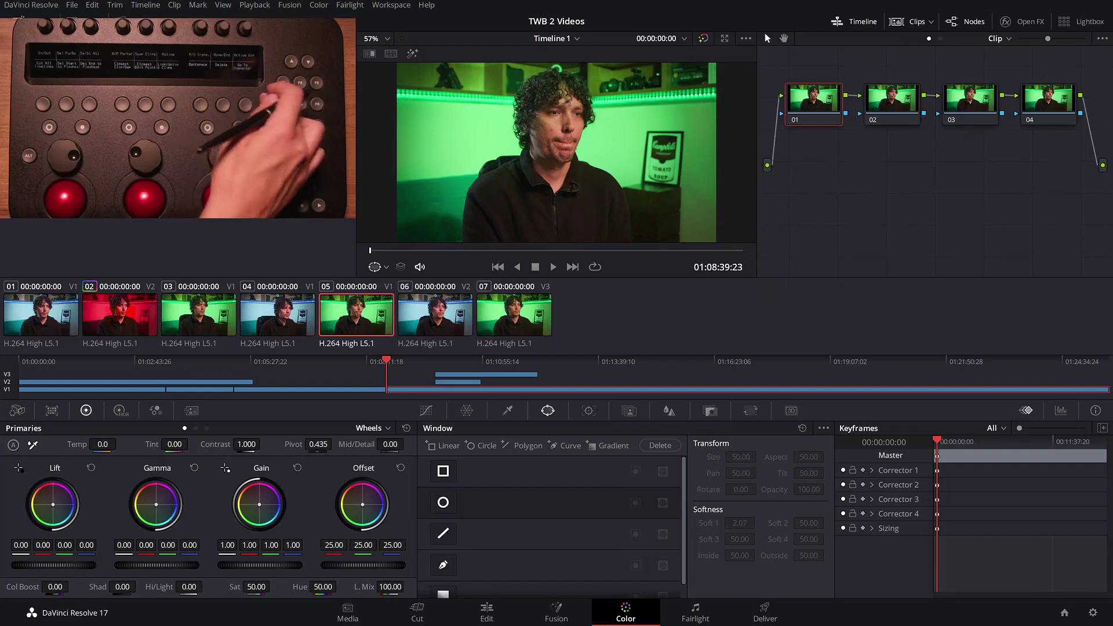
key("ctrl+1")
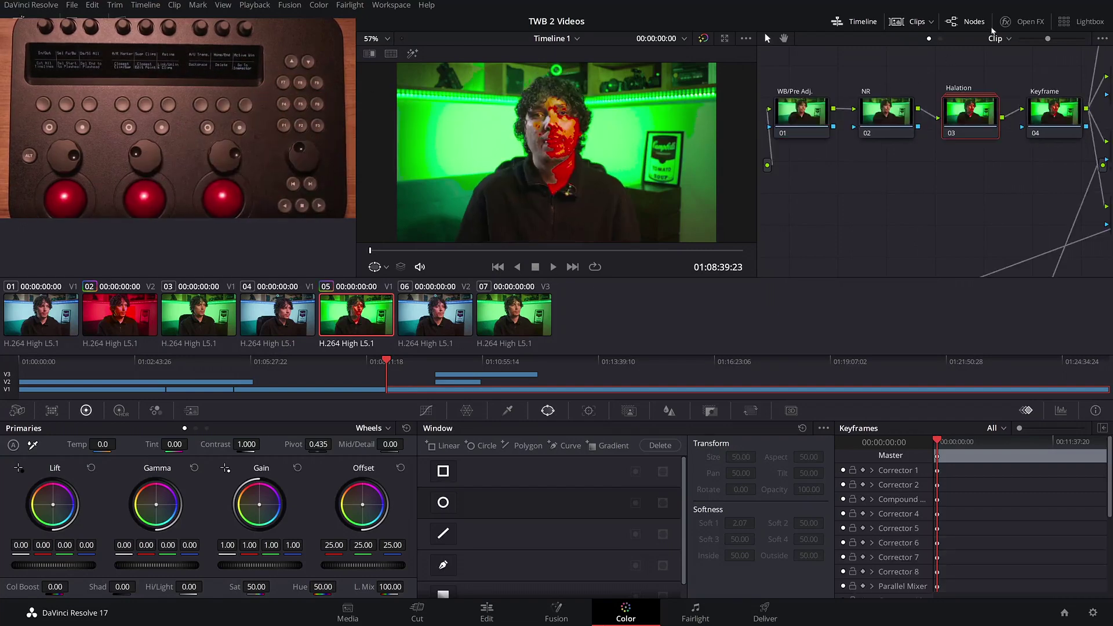
left_click_drag(1044, 41, 980, 42)
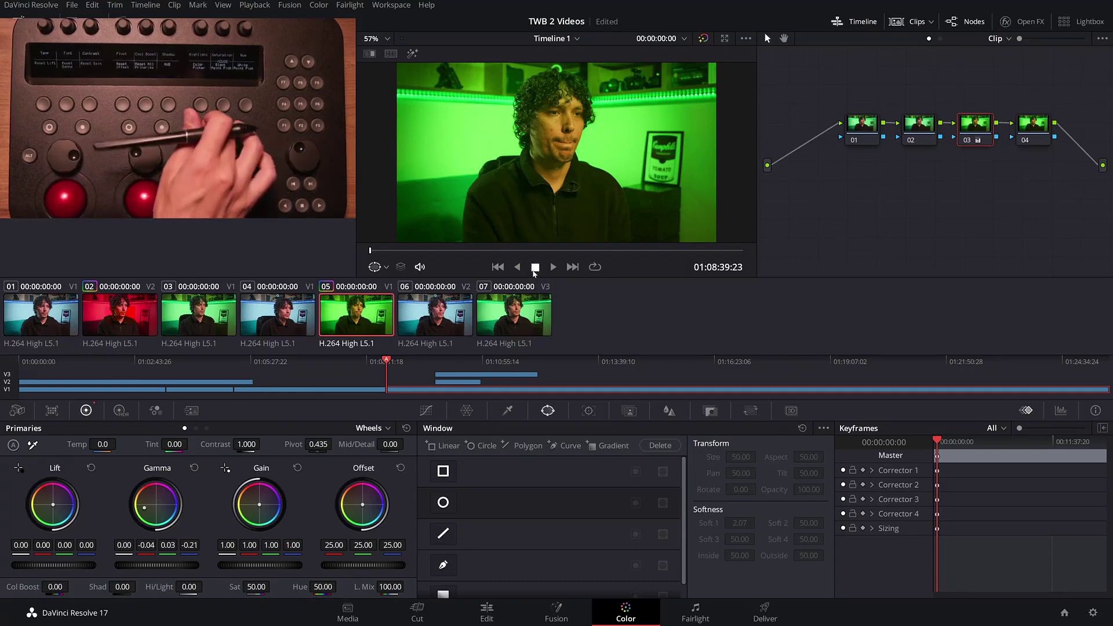
right_click(531, 313)
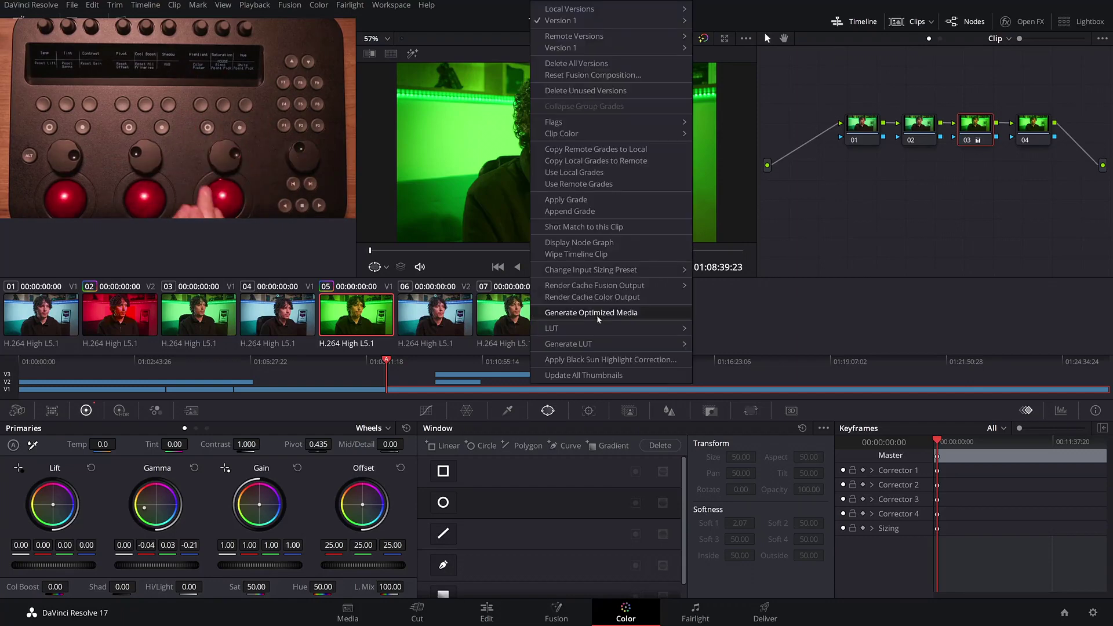
left_click(801, 326)
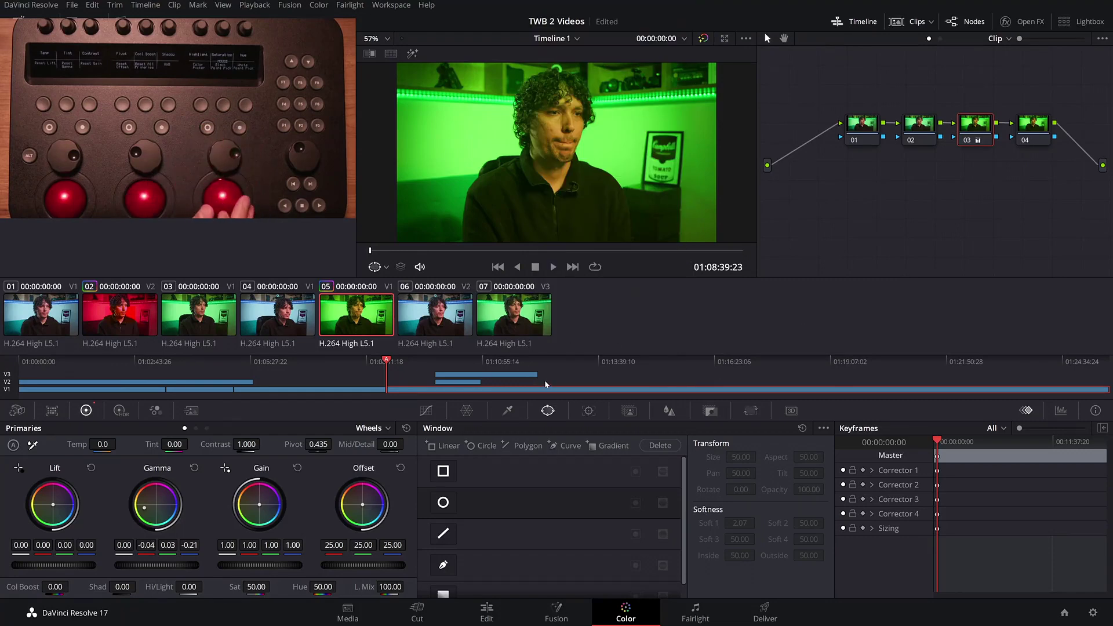
Step: View the current frame full screen on the Edit page, exit full screen, and return to the Color page
key("shift+4")
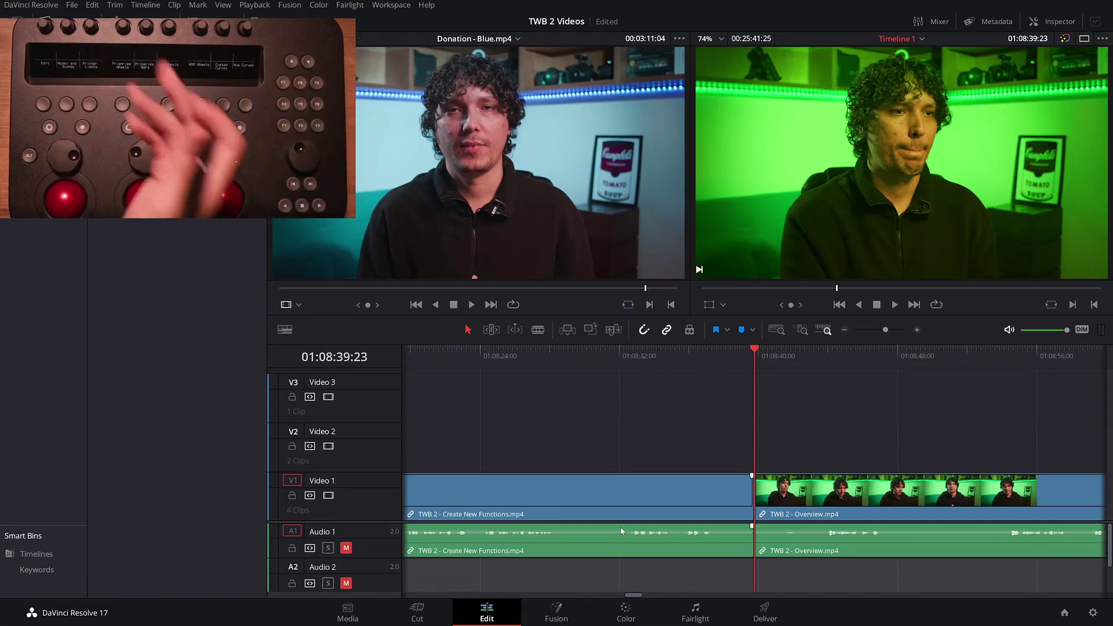
key("p")
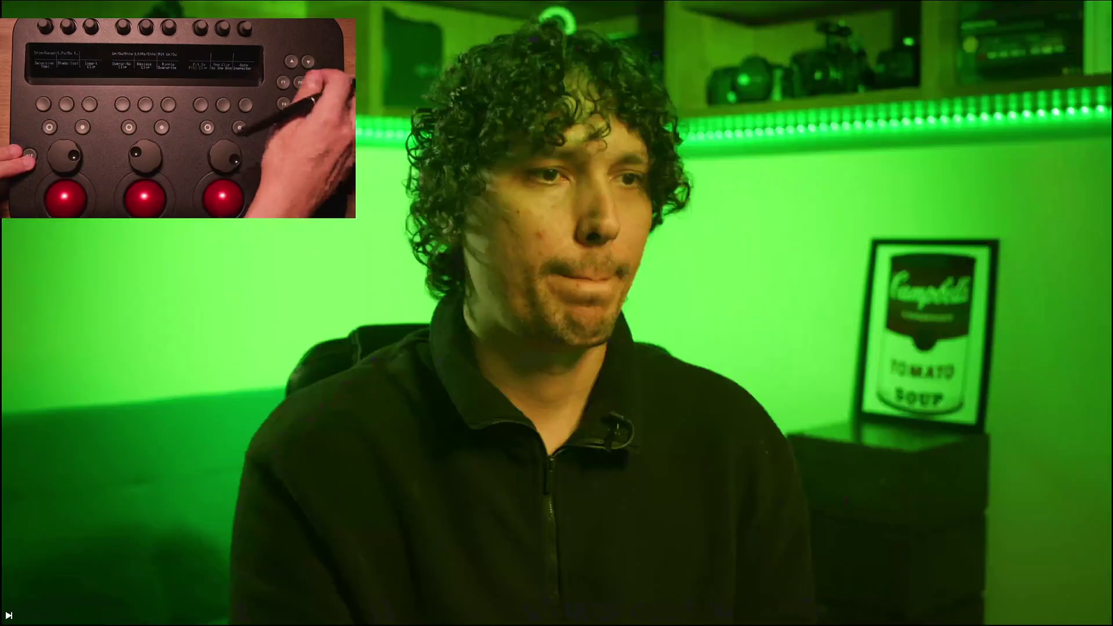
key("Escape")
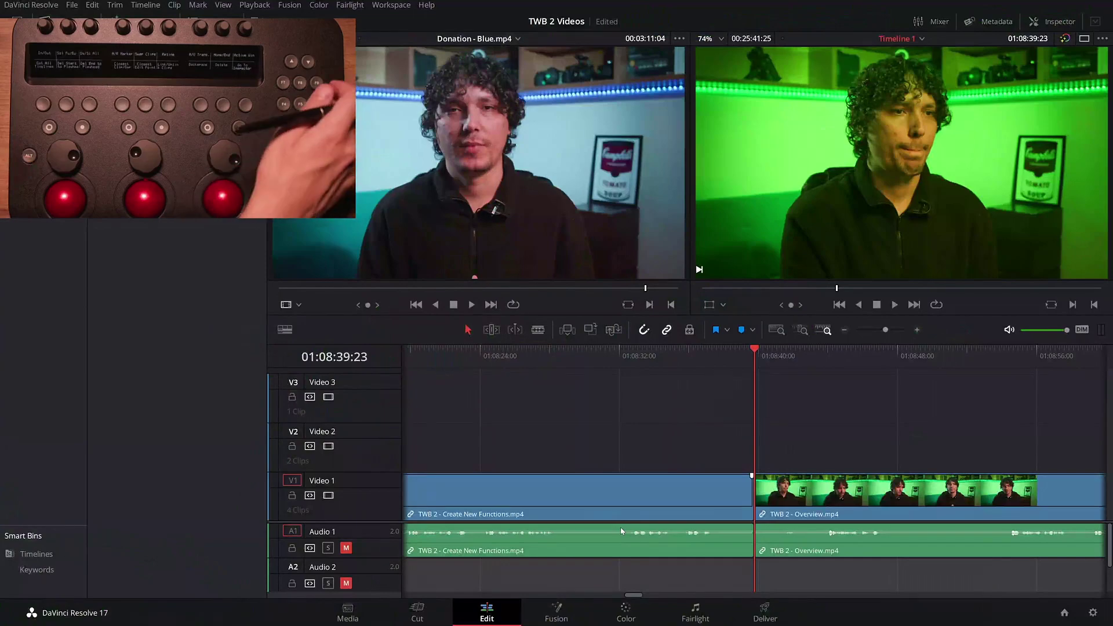
key("shift+6")
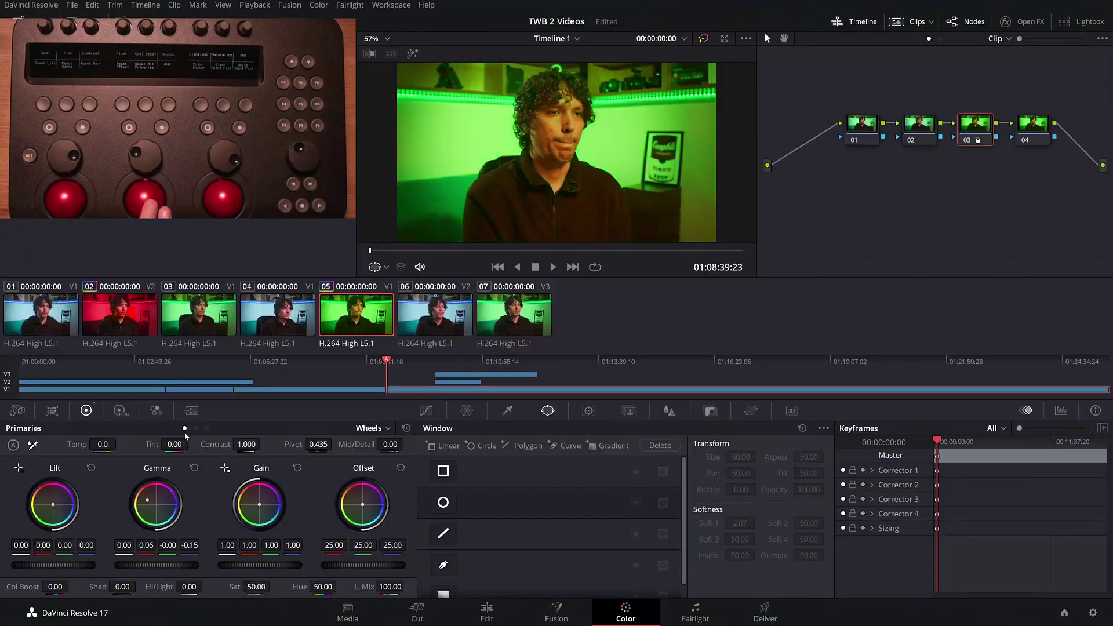
key("p")
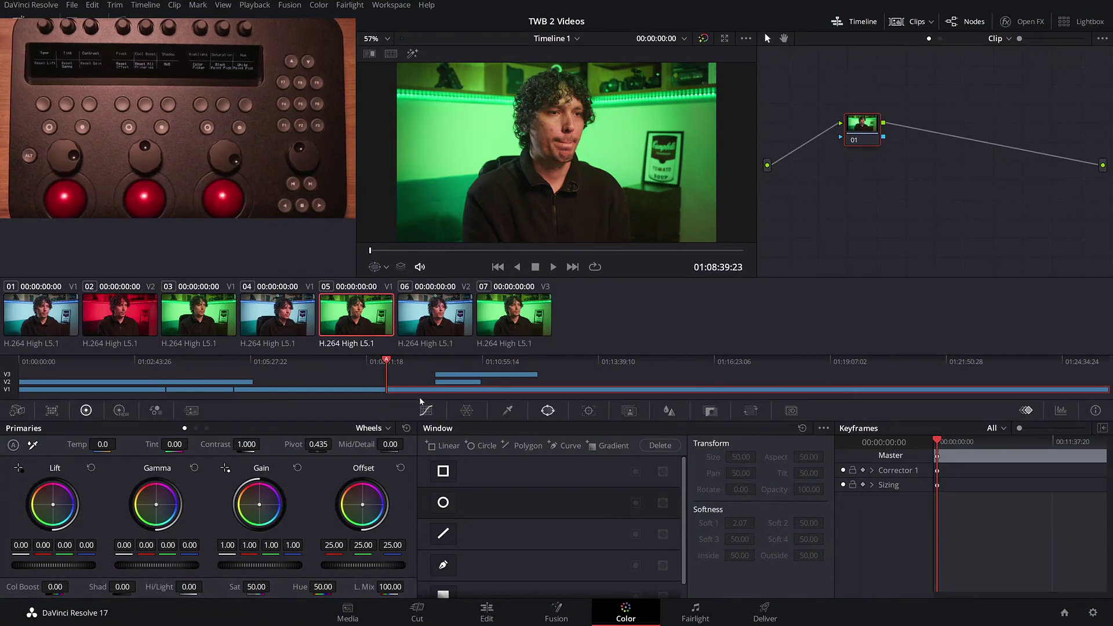
Step: Add clips 04 and 03 to the selection with clip 05 and shift their Gamma to red -0.39, green 0.21, blue -0.87
left_click(263, 324, "ctrl")
left_click(216, 325, "ctrl")
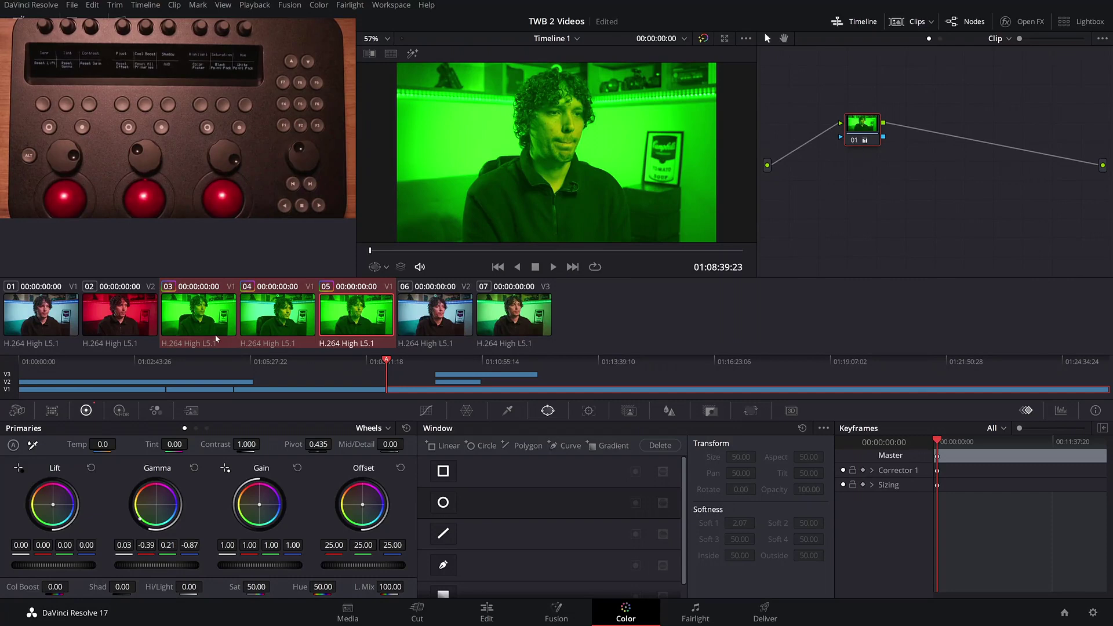
Step: Check the shared green grade by moving back and forth between clips 03, 04 and 05, ending on clip 03
left_click(277, 316)
left_click(211, 319)
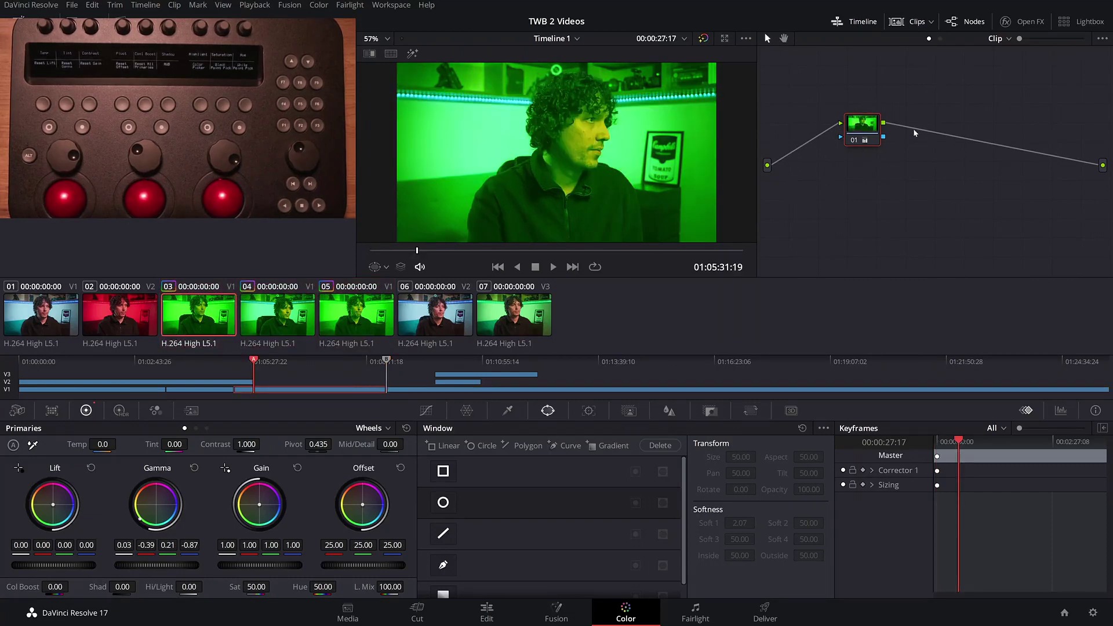
key("Down")
key("Down")
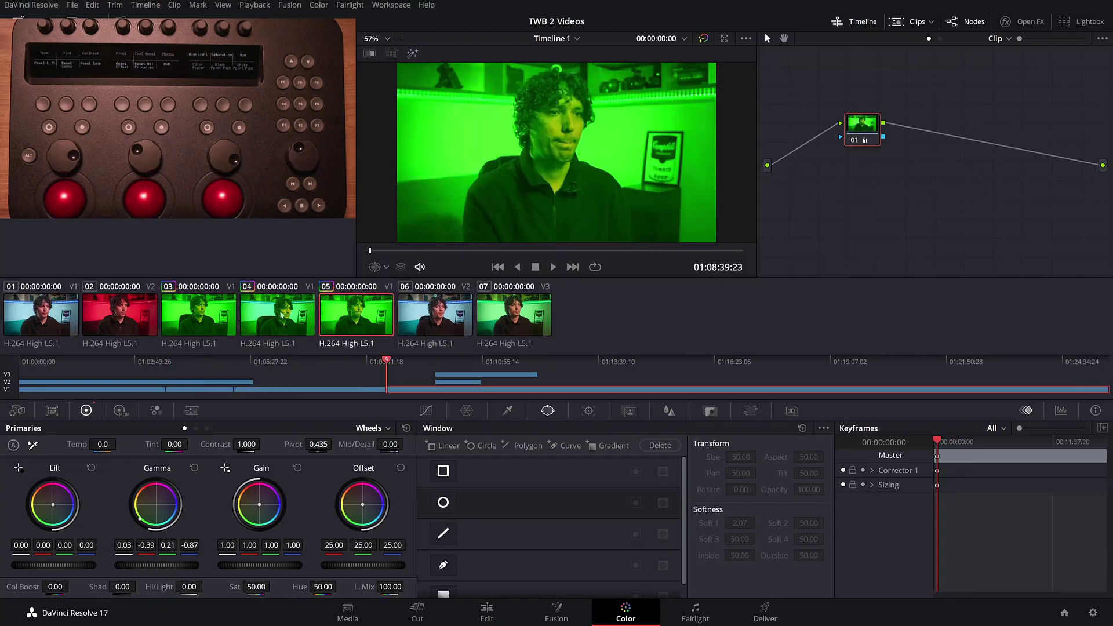
key("Up")
key("Up")
key("Down")
left_click(342, 312)
left_click(283, 325)
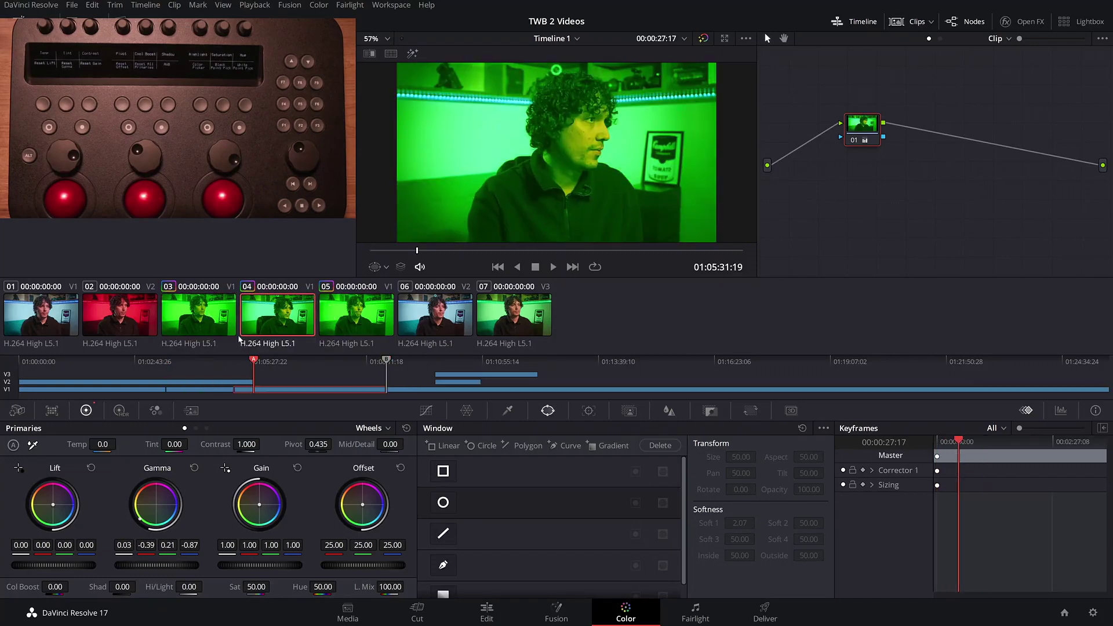
left_click(219, 326)
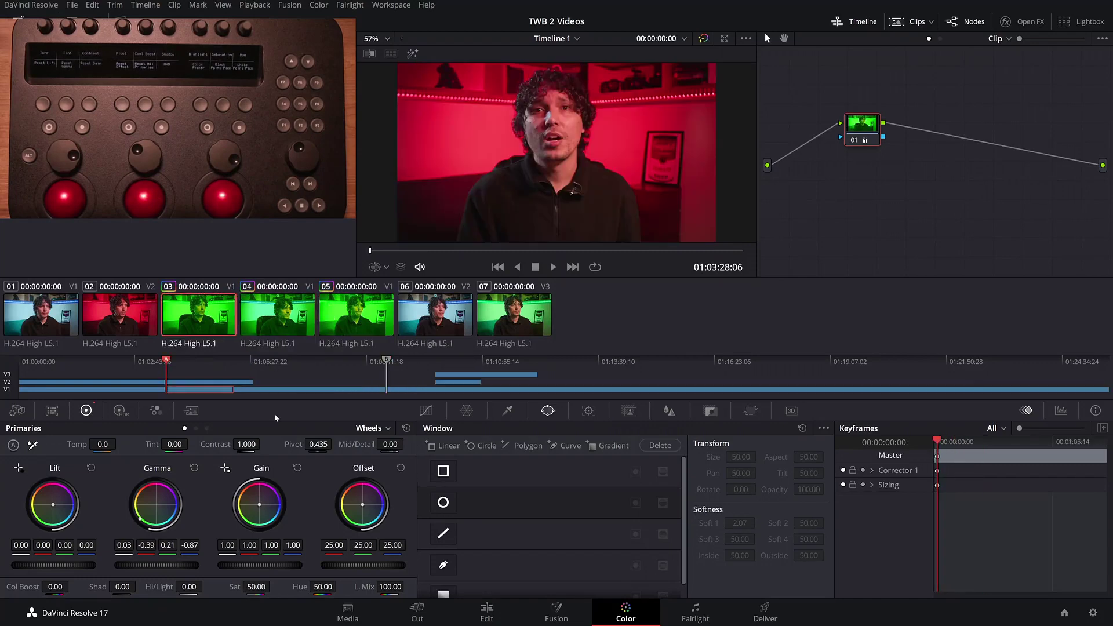
Step: Disable video track V2 in the Color page's mini timeline and enable it again
left_click(7, 389)
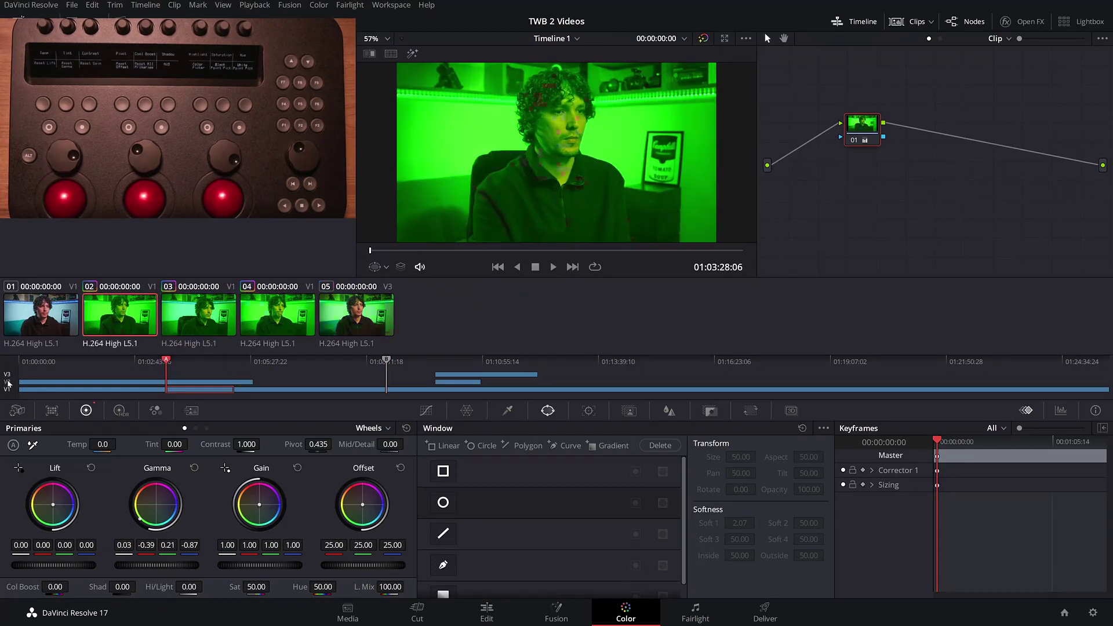
left_click(7, 382)
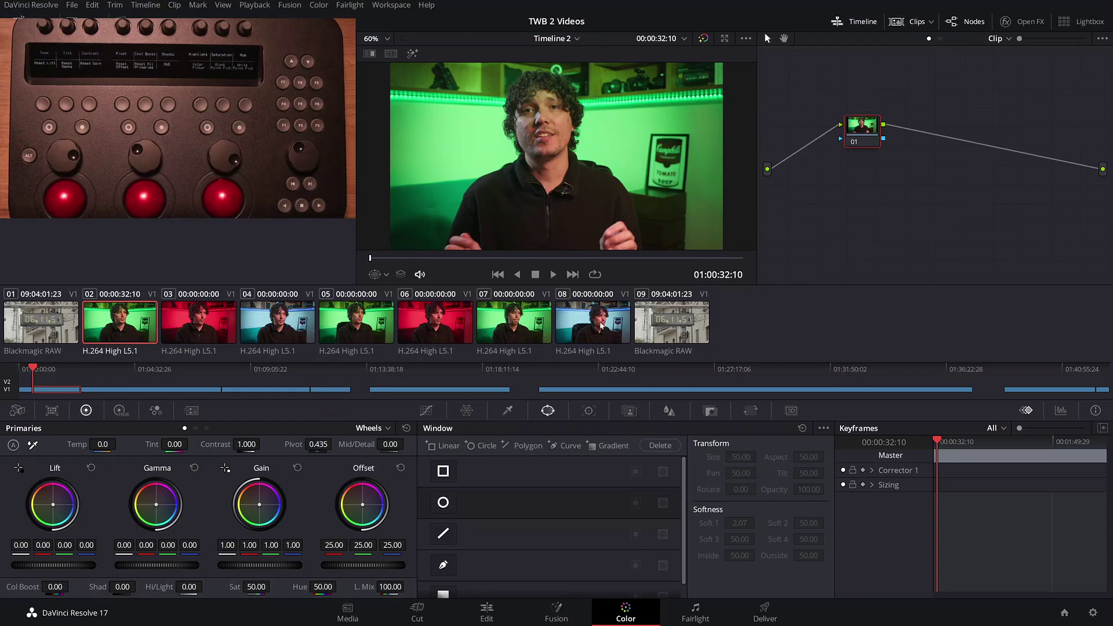
Step: Compare the two Blackmagic RAW clips, 01 and 09, in Timeline 2 and return to clip 01
left_click(44, 323)
left_click(682, 332)
left_click(23, 325)
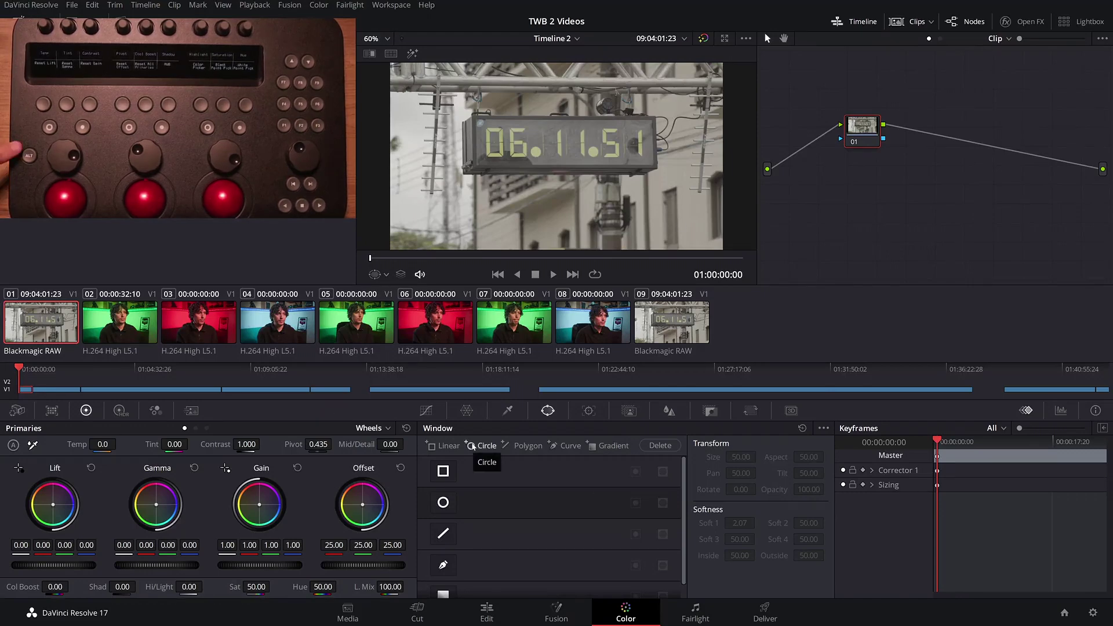
key("ctrl+alt+0")
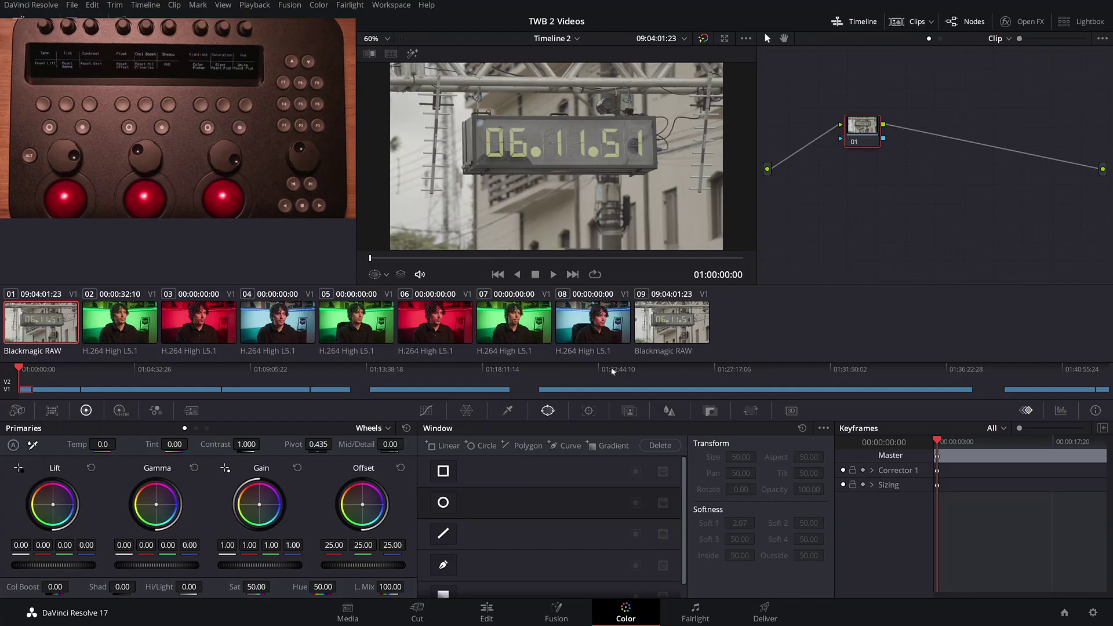
Step: Visit the Edit page, return to the Color page, and switch the clip thumbnails to source order and back to timeline order
left_click(487, 613)
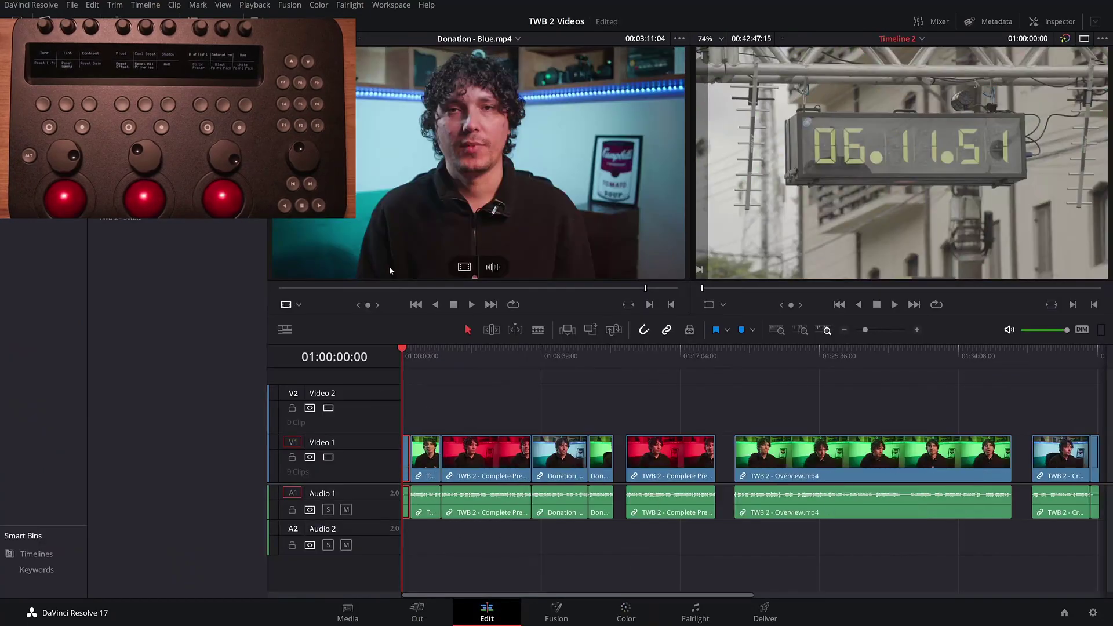
left_click(624, 612)
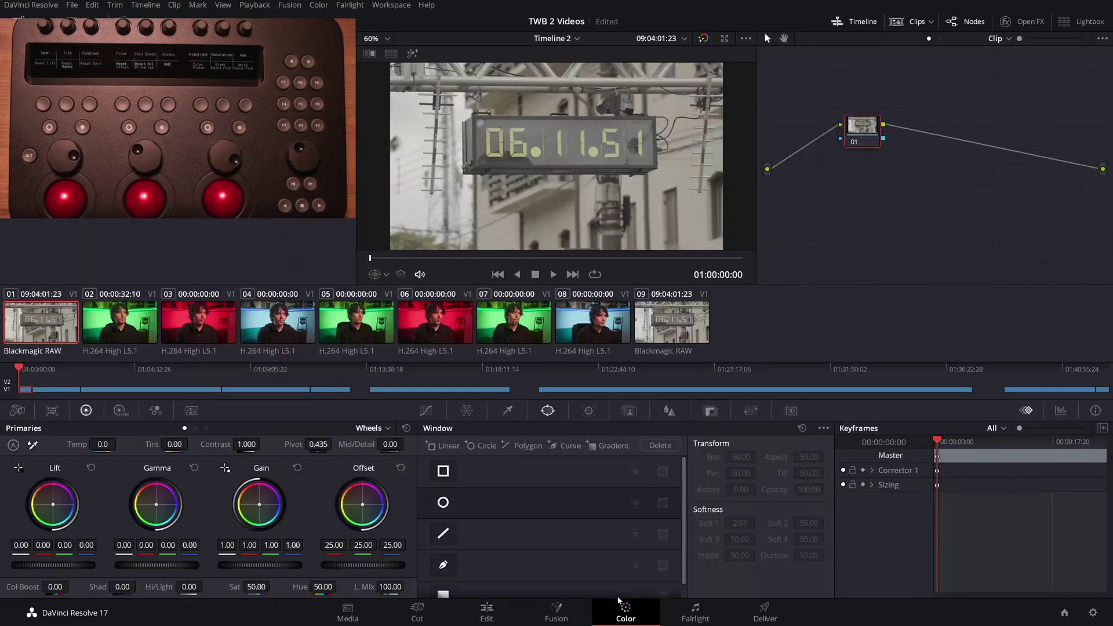
key("ctrl+Page_Down")
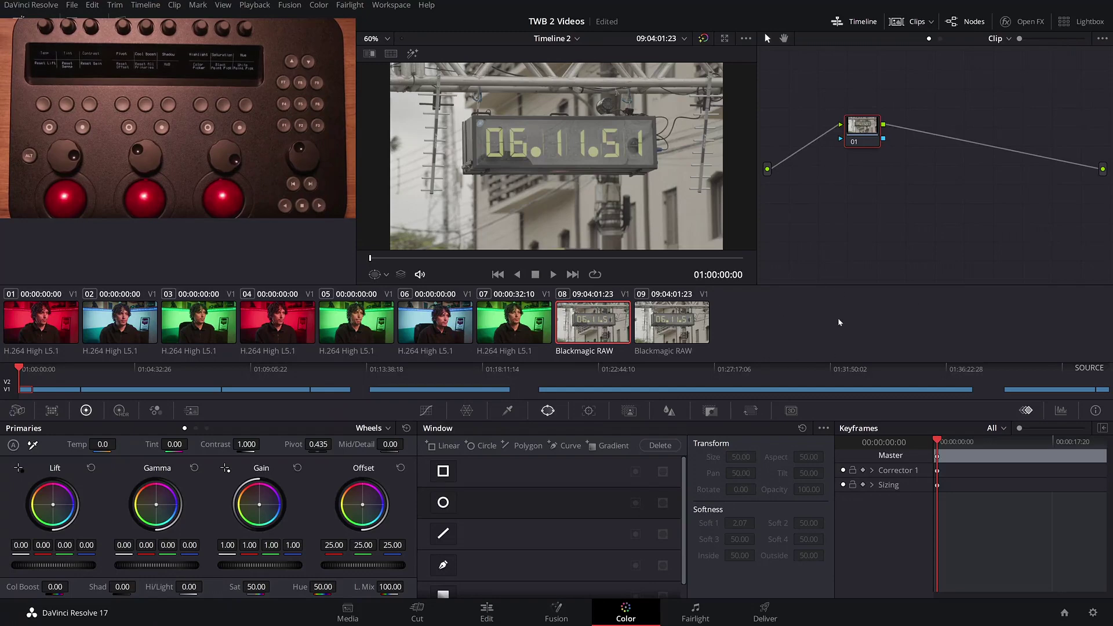
key("ctrl+Page_Down")
key("ctrl+Page_Down")
key("ctrl+Page_Down")
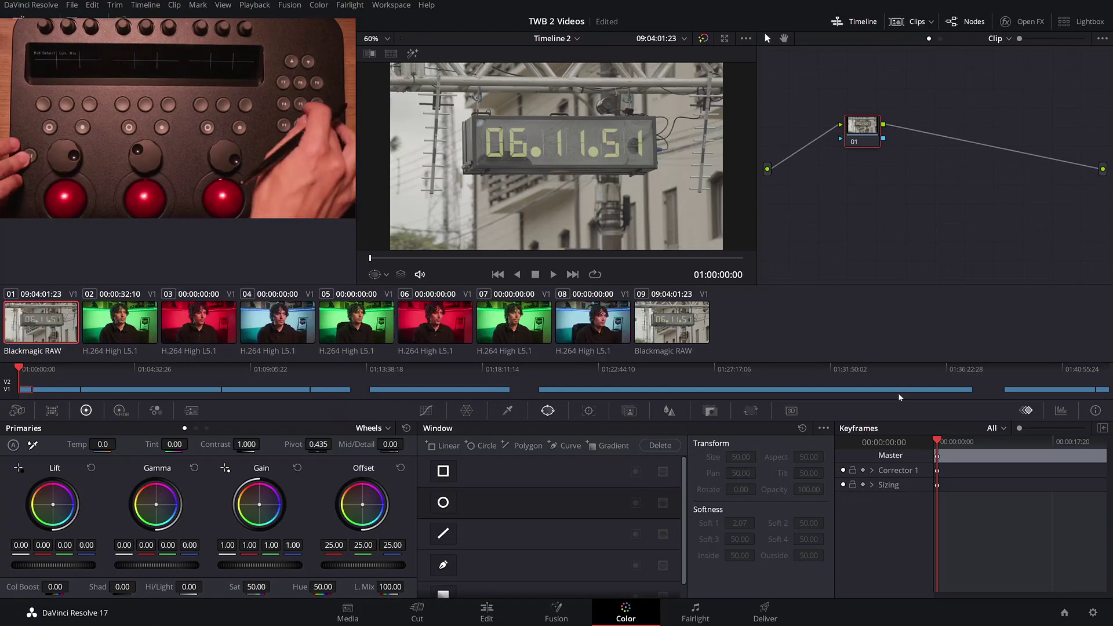
key("ctrl+Page_Up")
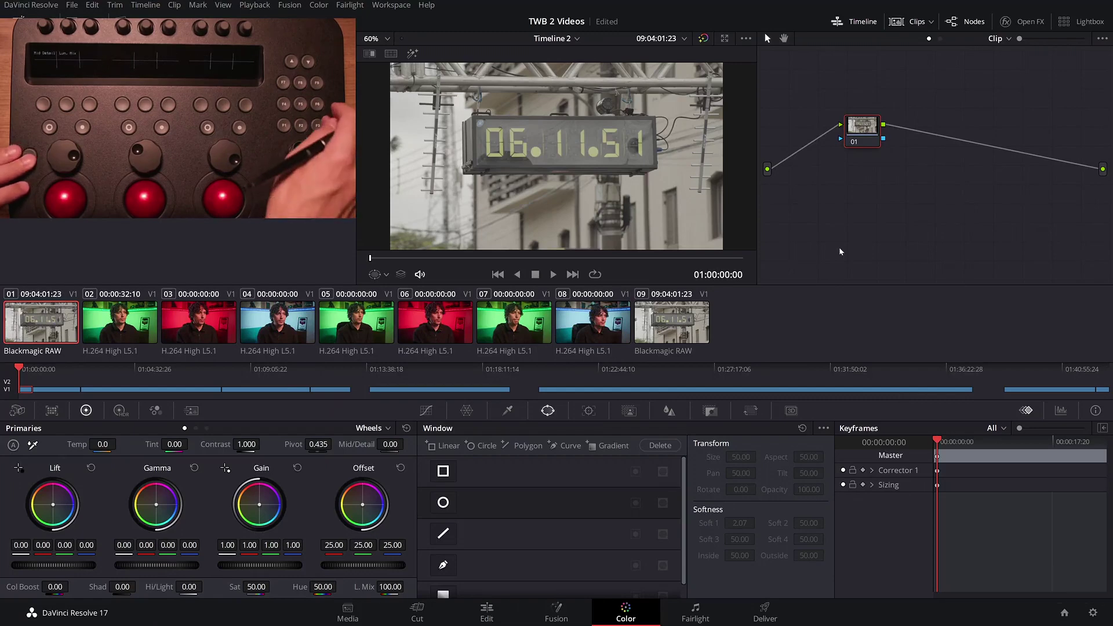
Step: Cycle the viewer through its enlarged and full-screen modes and return to the standard Color page layout
key("alt+f")
key("alt+f")
key("alt+f")
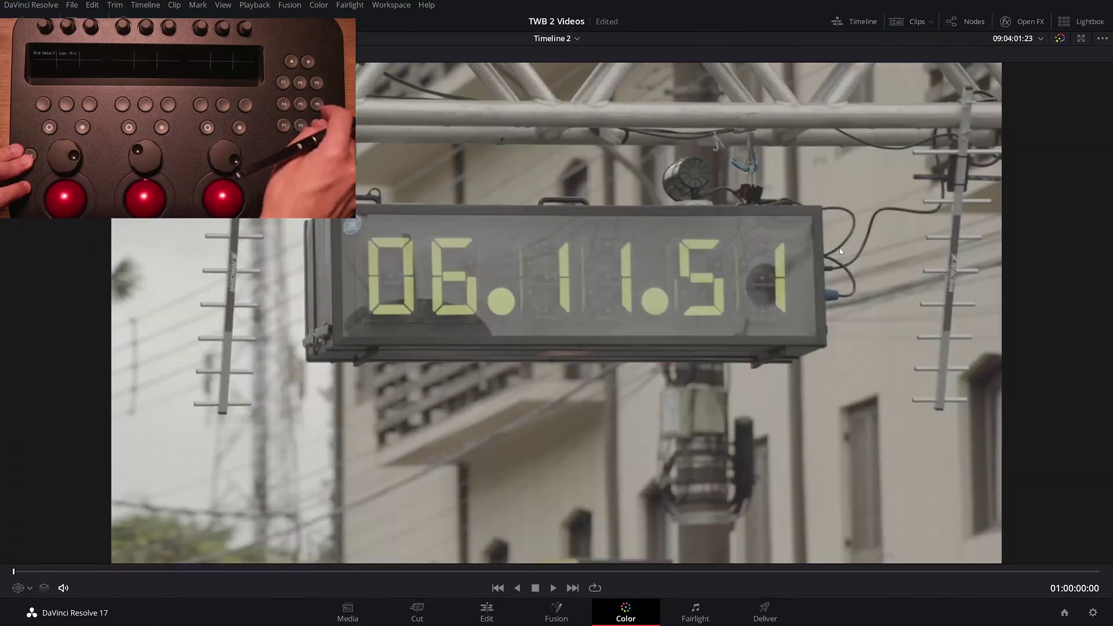
key("alt+f")
key("ctrl+f")
key("ctrl+f")
key("alt+Tab")
key("alt+f")
key("alt+f")
key("alt+f")
key("alt+f")
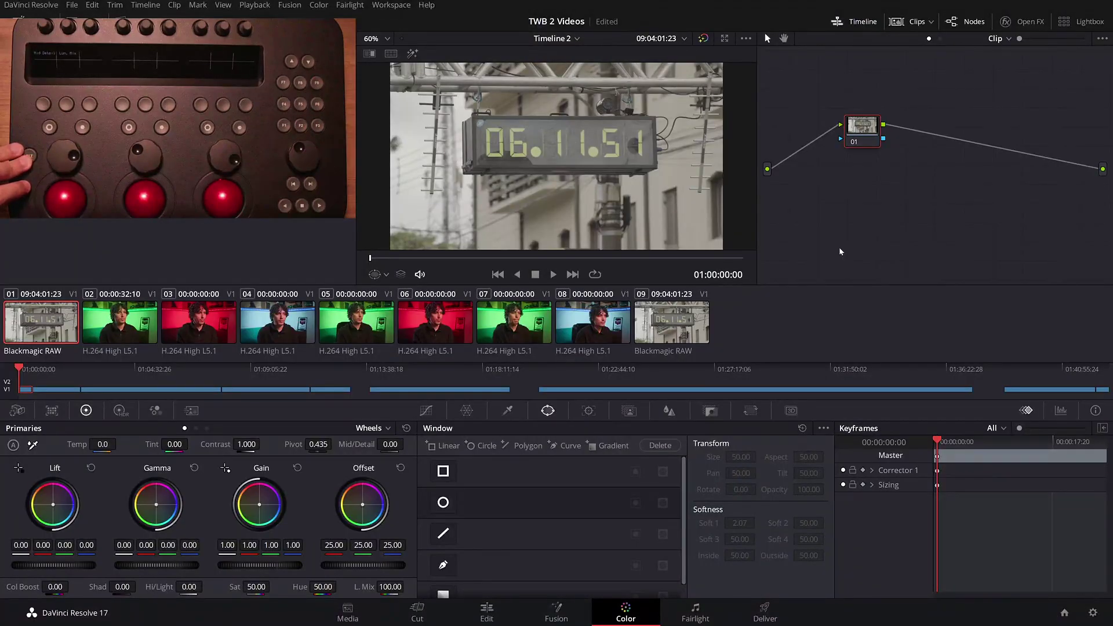
Step: Show the Parade scope, return to the keyframes, and bring up the scopes again in Waveform mode
left_click(1061, 411)
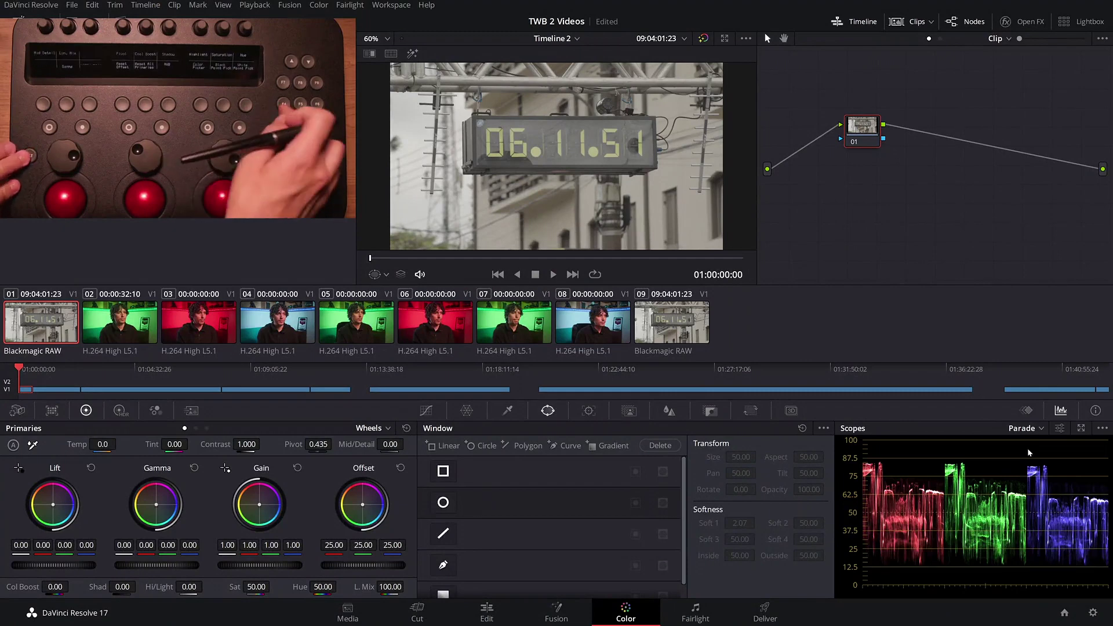
left_click(1027, 410)
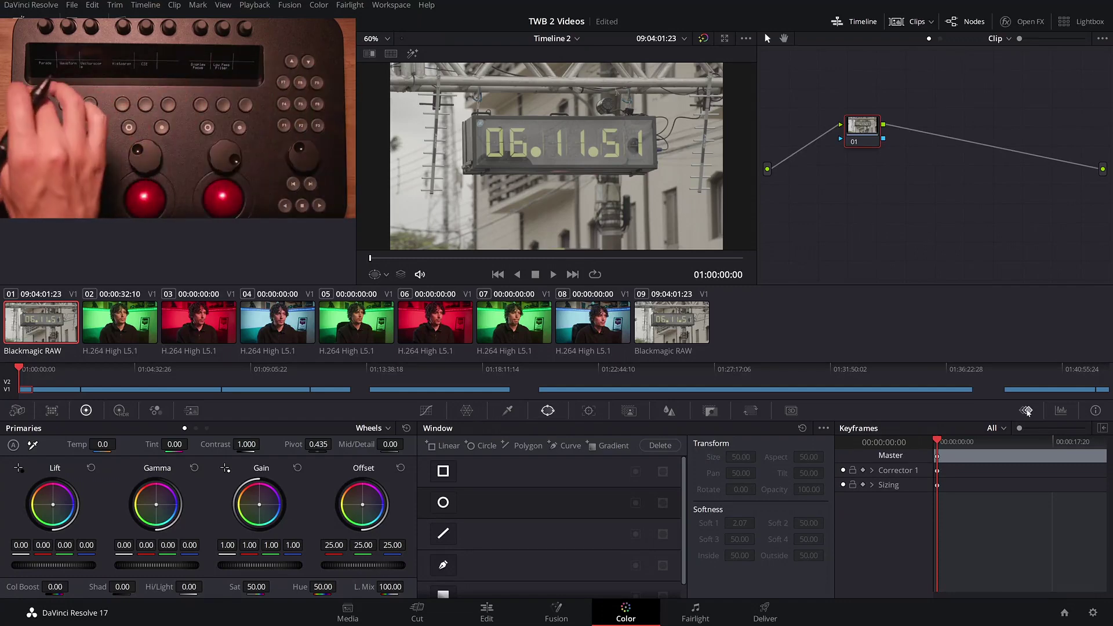
left_click(1061, 411)
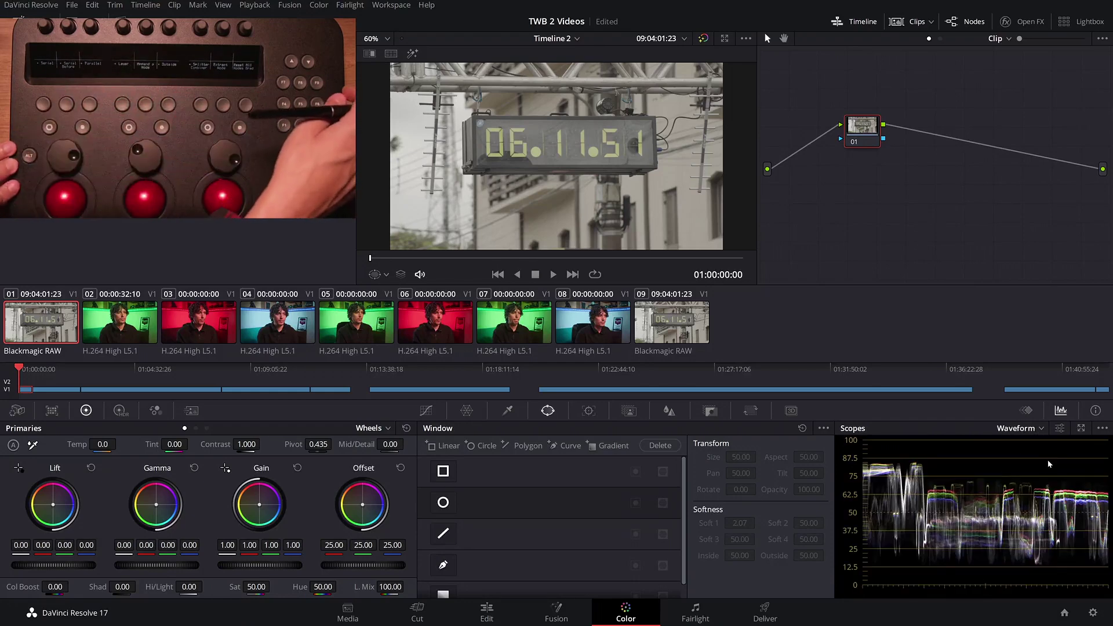
Step: Shift clip 01's Gamma to green 0.02, blue -0.27, and compare the image by bypassing and re-enabling the grade
key("shift+d")
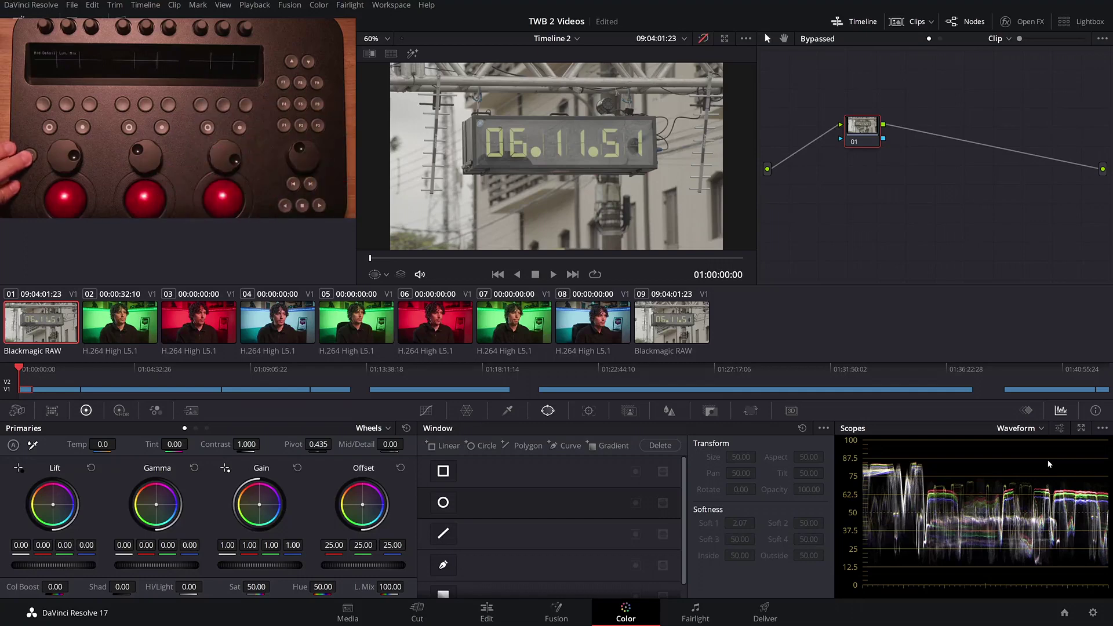
key("shift+d")
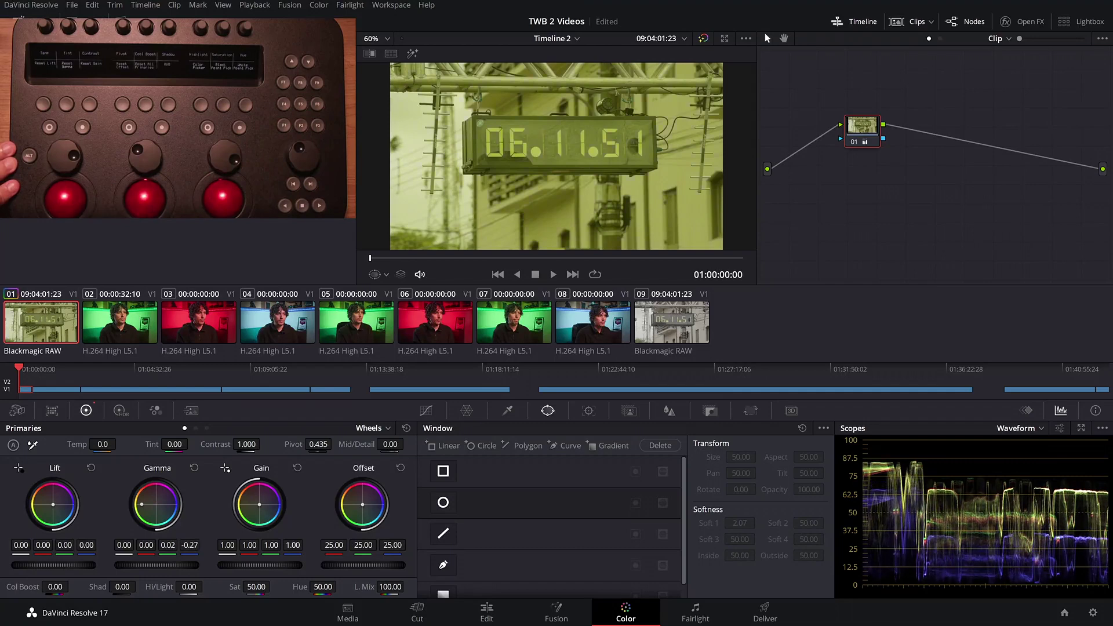
key("shift+d")
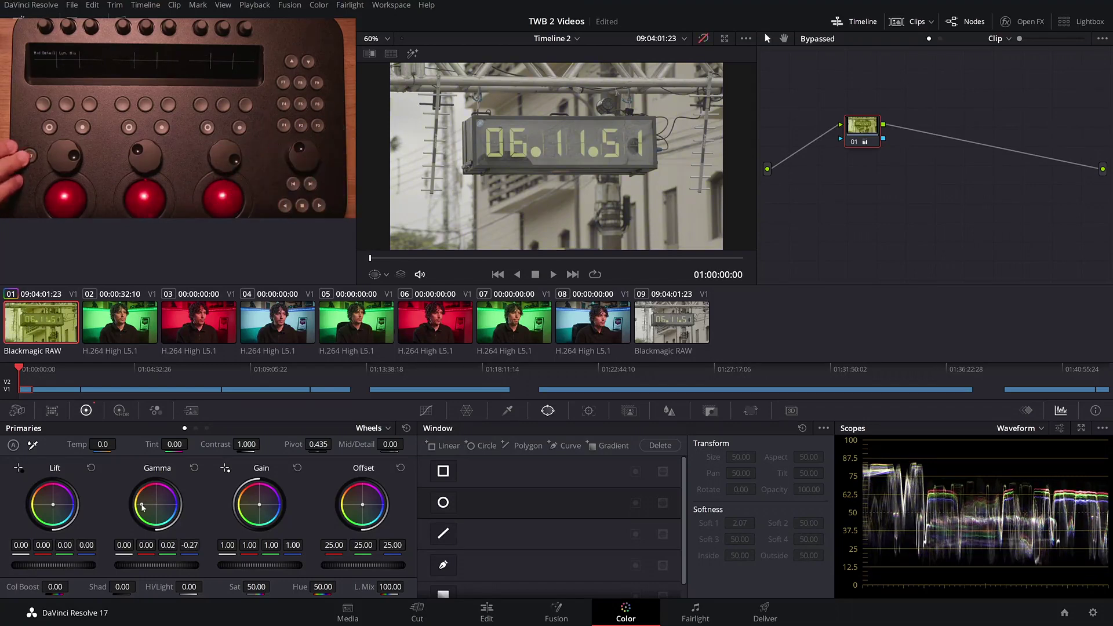
key("shift+d")
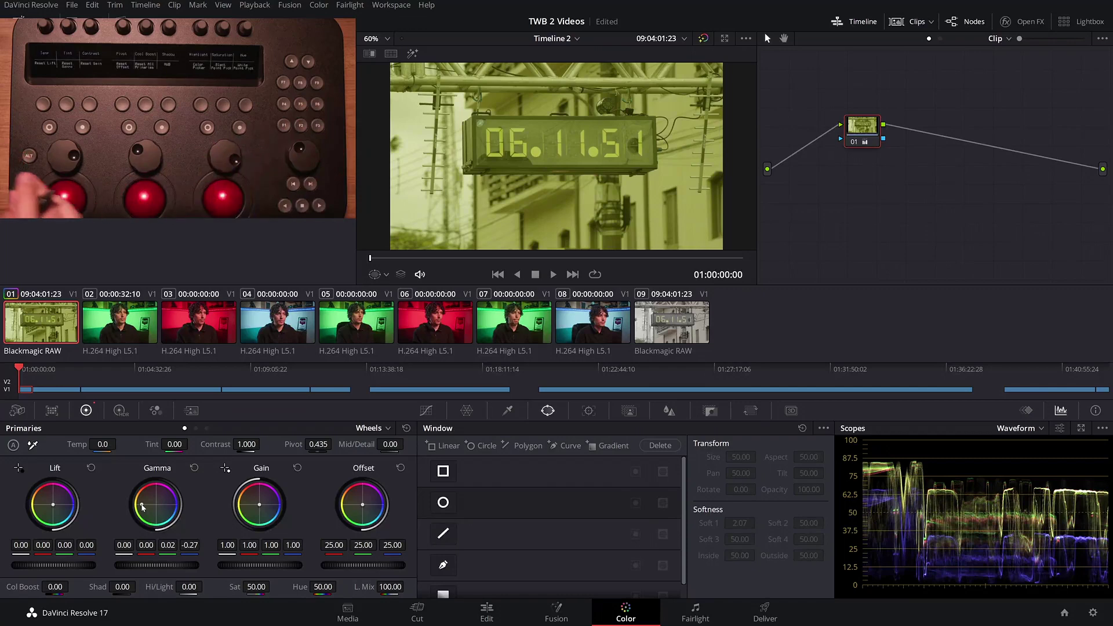
Step: Add three serial nodes after node 01 on clip 01, visit clip 08 and return to clip 01
key("alt+s")
key("alt+s")
key("alt+s")
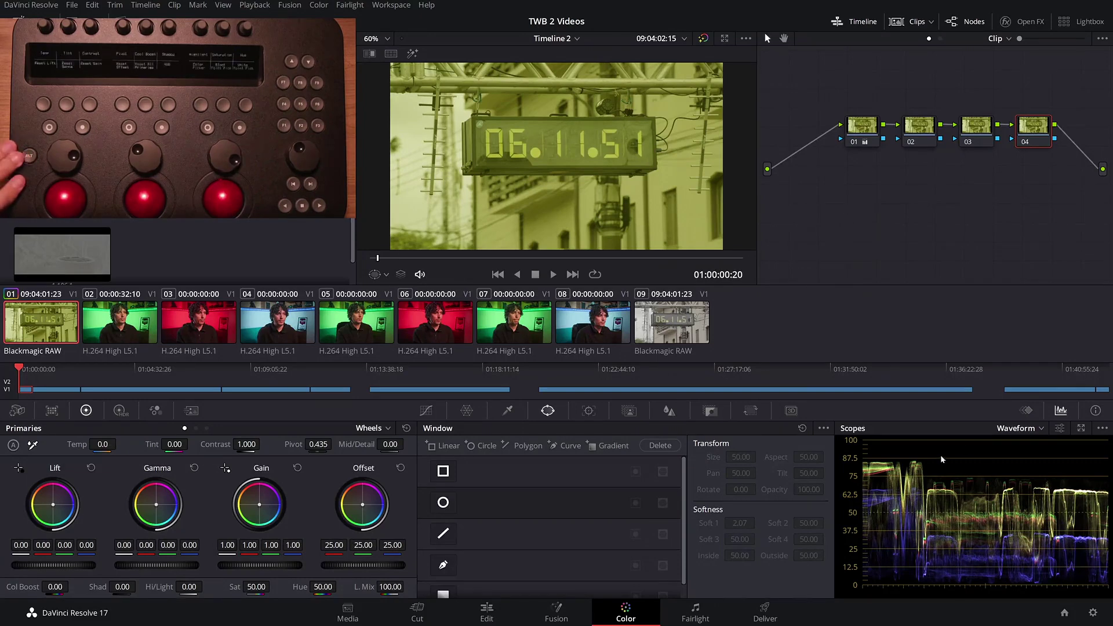
left_click(592, 316)
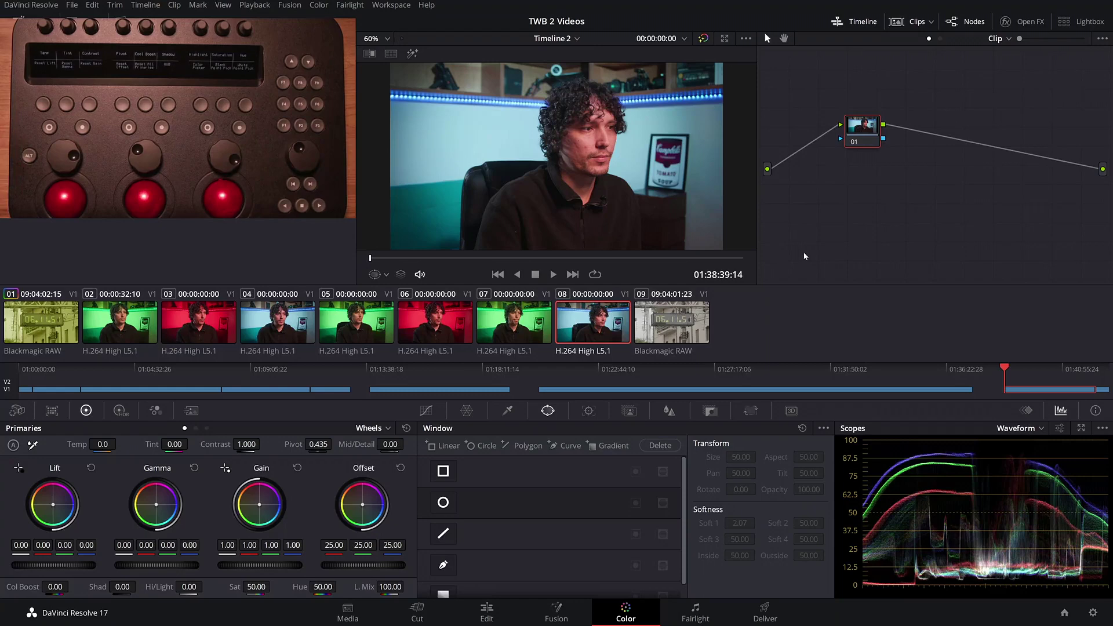
left_click(39, 321)
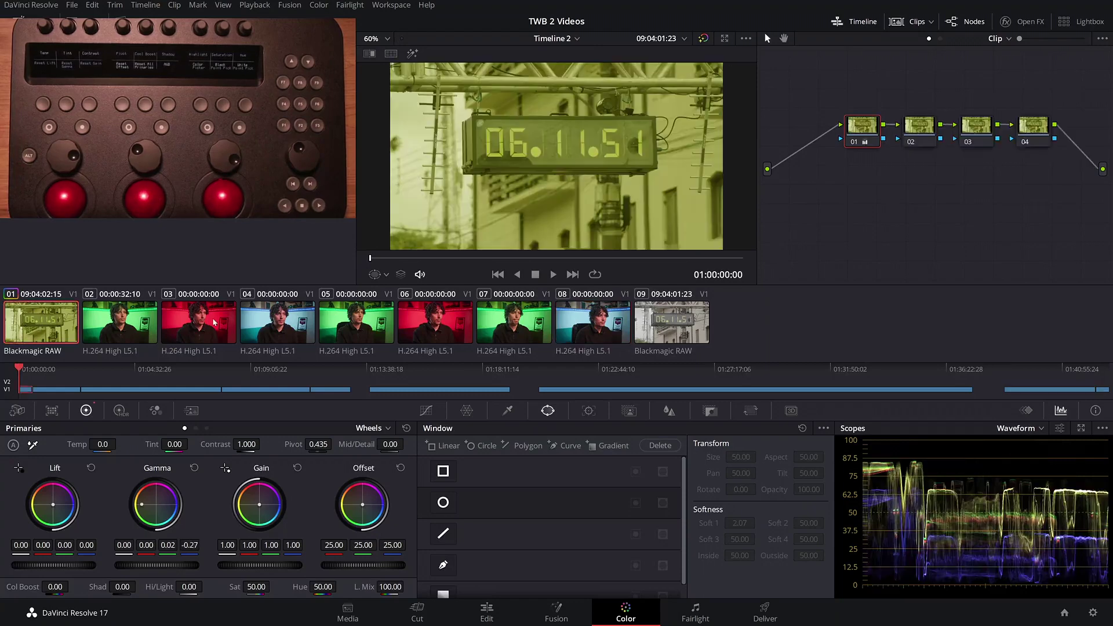
Step: On node 02 of clip 01, raise Gamma to 0.07 and shift Gain to red 0.69, green 1.03, blue 1.65
left_click_drag(157, 566, 174, 566)
left_click_drag(259, 504, 266, 508)
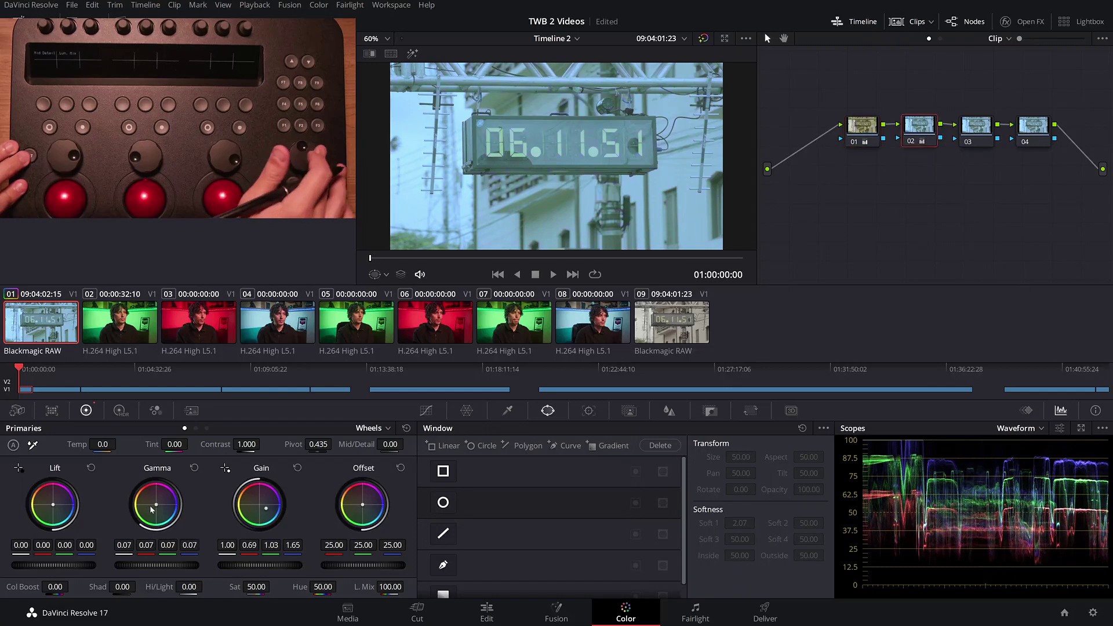
left_click_drag(260, 505, 252, 509)
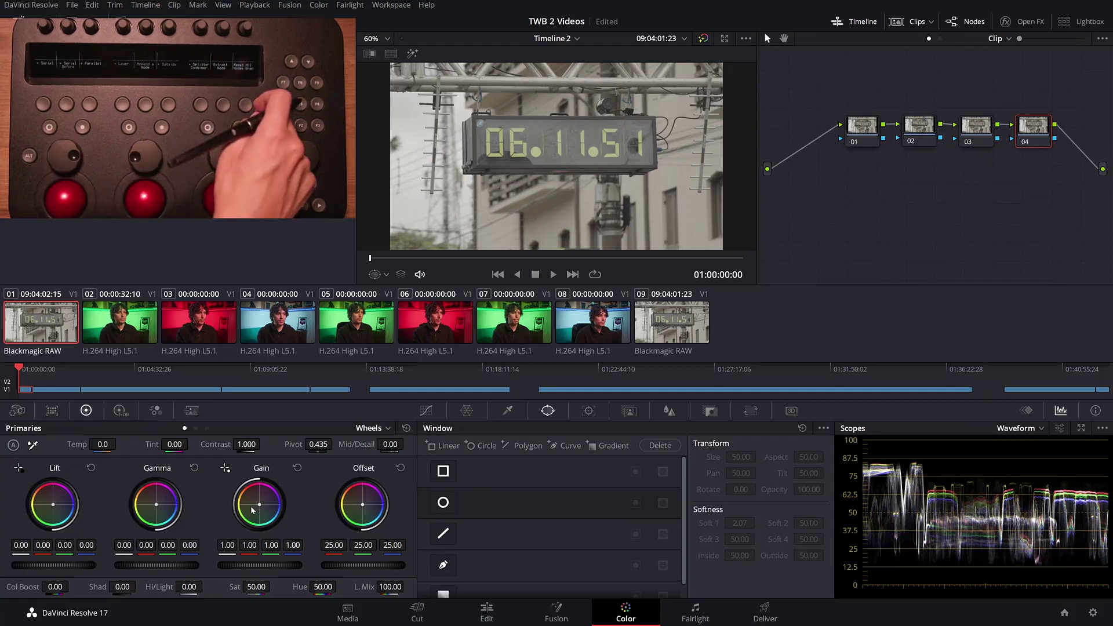
Step: Reset all grades and nodes on clip 01 and extend the selection to clips 01 through 09
key("ctrl+Home")
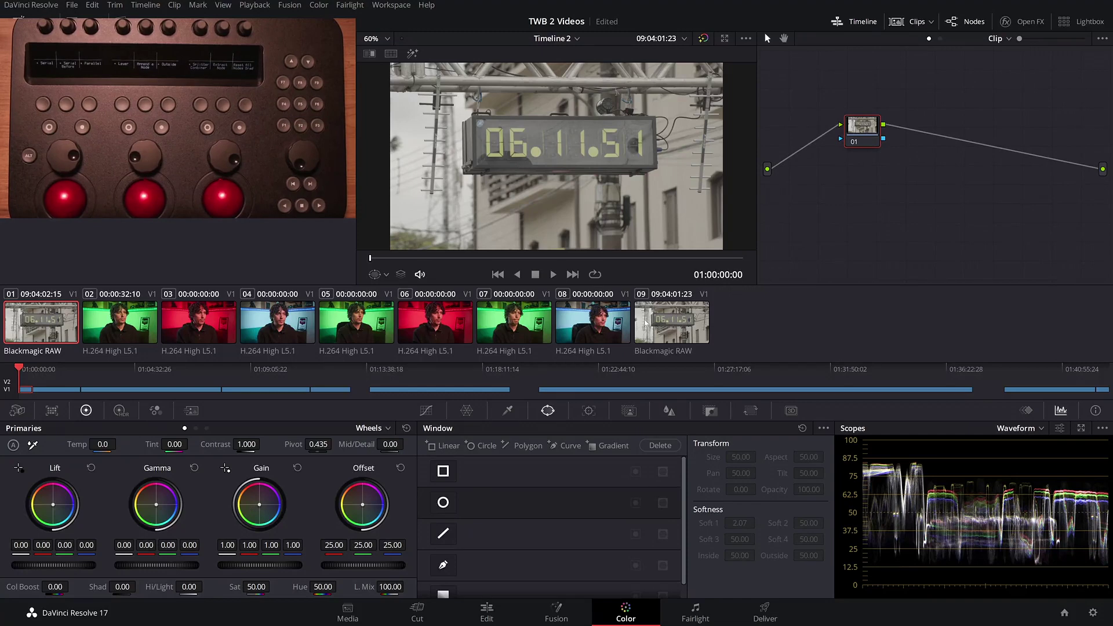
left_click(677, 325, "shift")
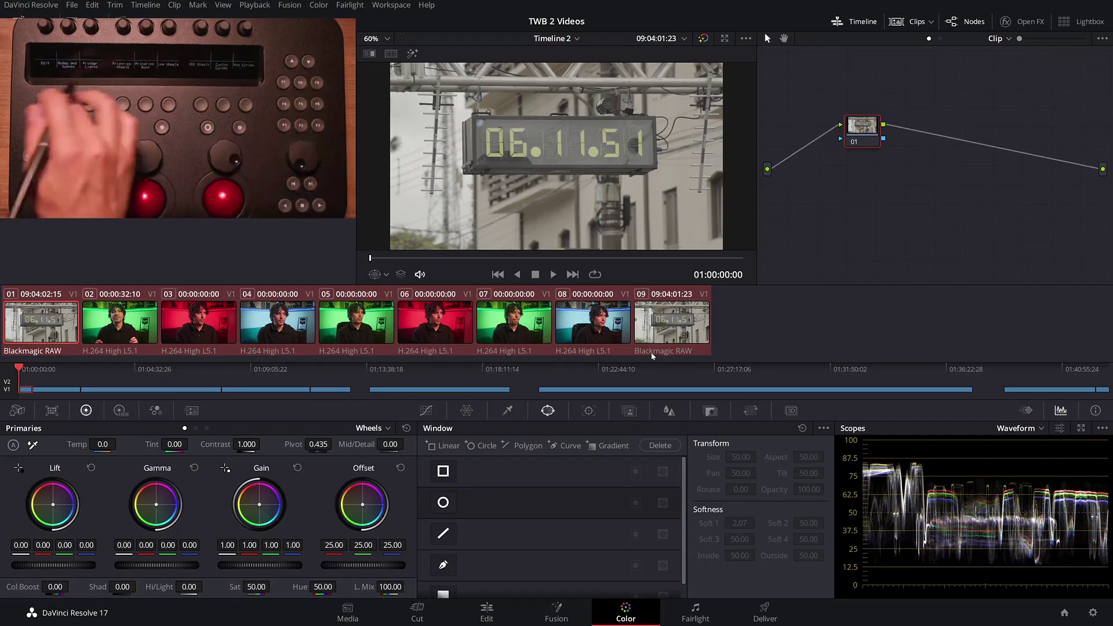
Step: On the Edit page, play Timeline 2 forward at increased speed and ripple-delete its opening clip
key("shift+4")
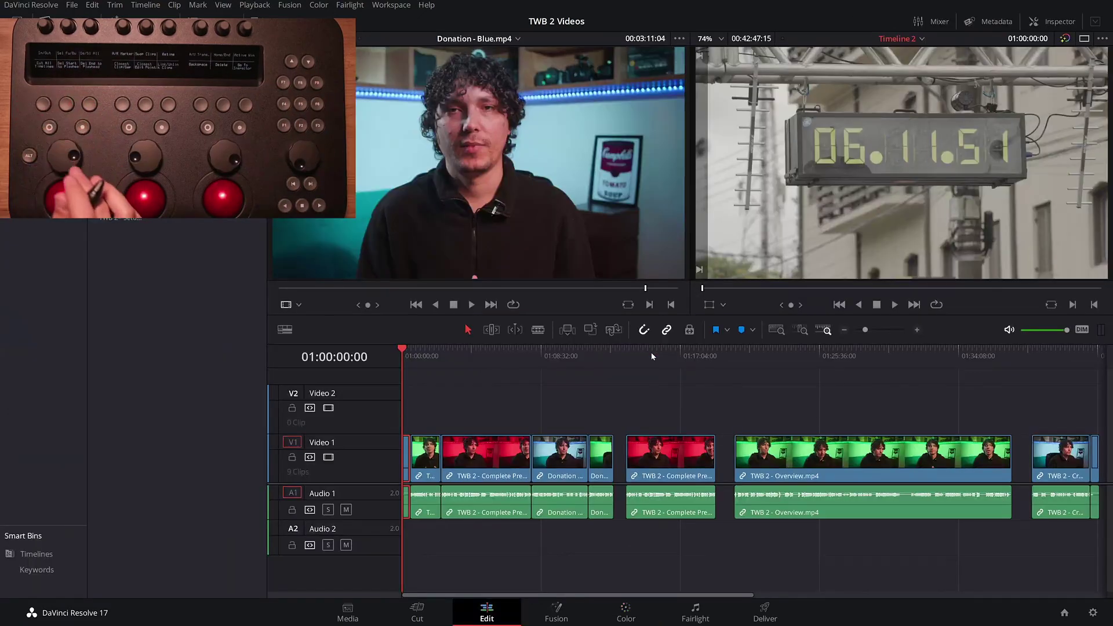
key("space")
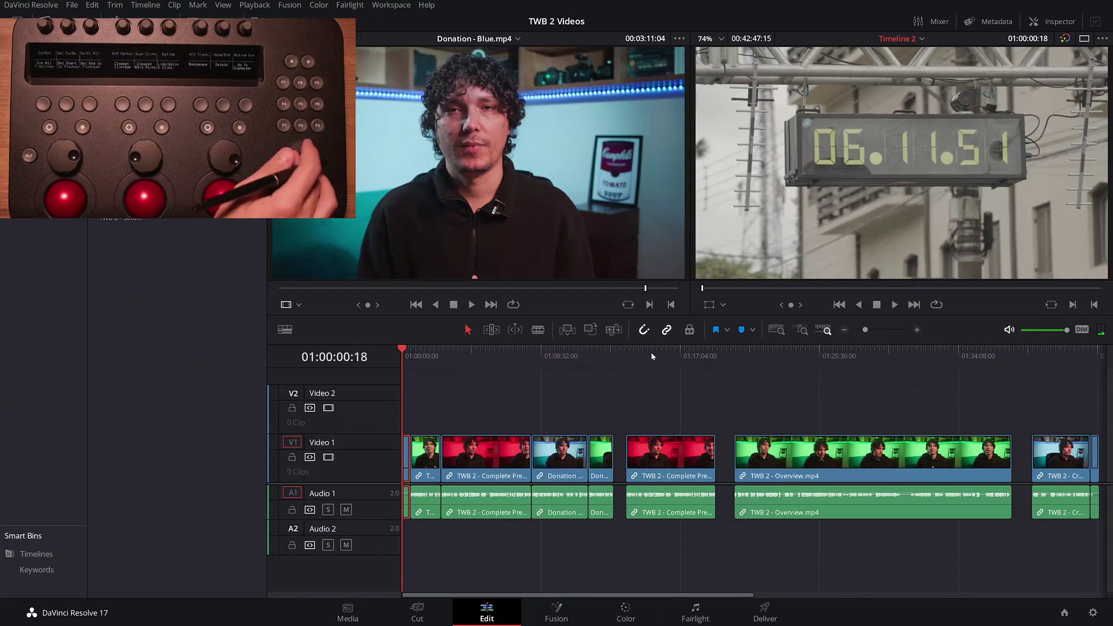
key("l")
key("l")
key("l")
key("l")
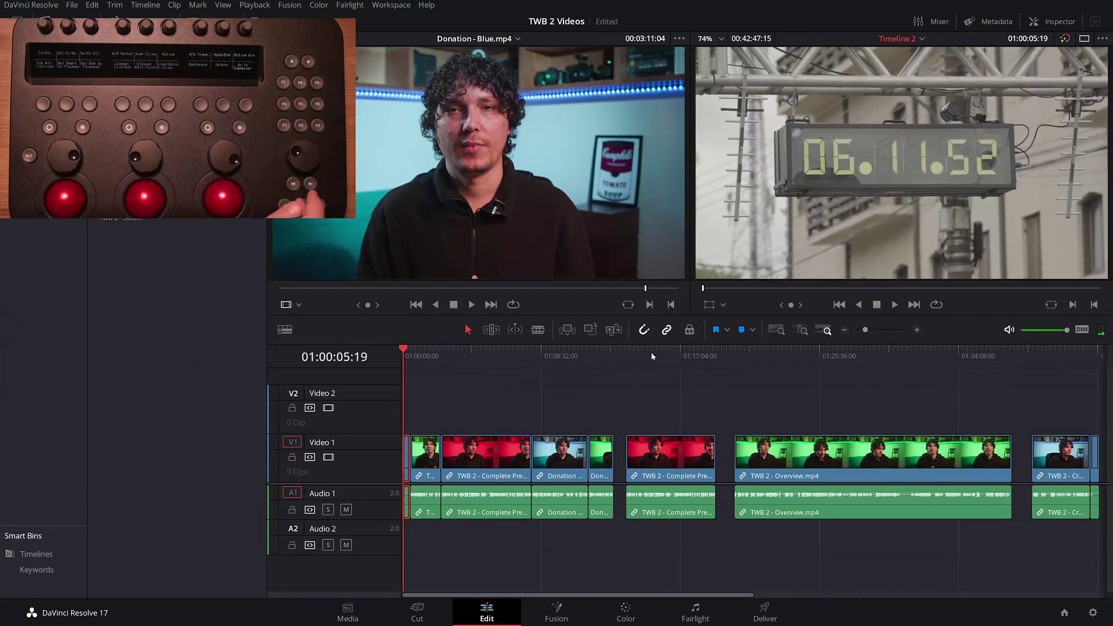
key("Delete")
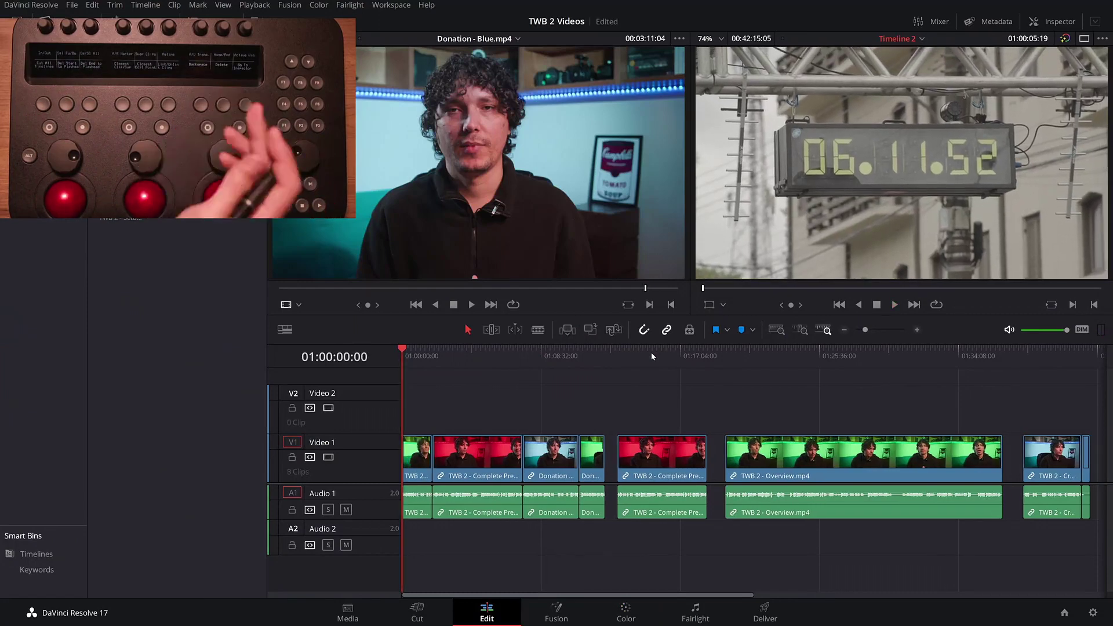
Step: Try swapping the first green clip three positions later and back toward the timeline start, and undo the change
key("shift+v")
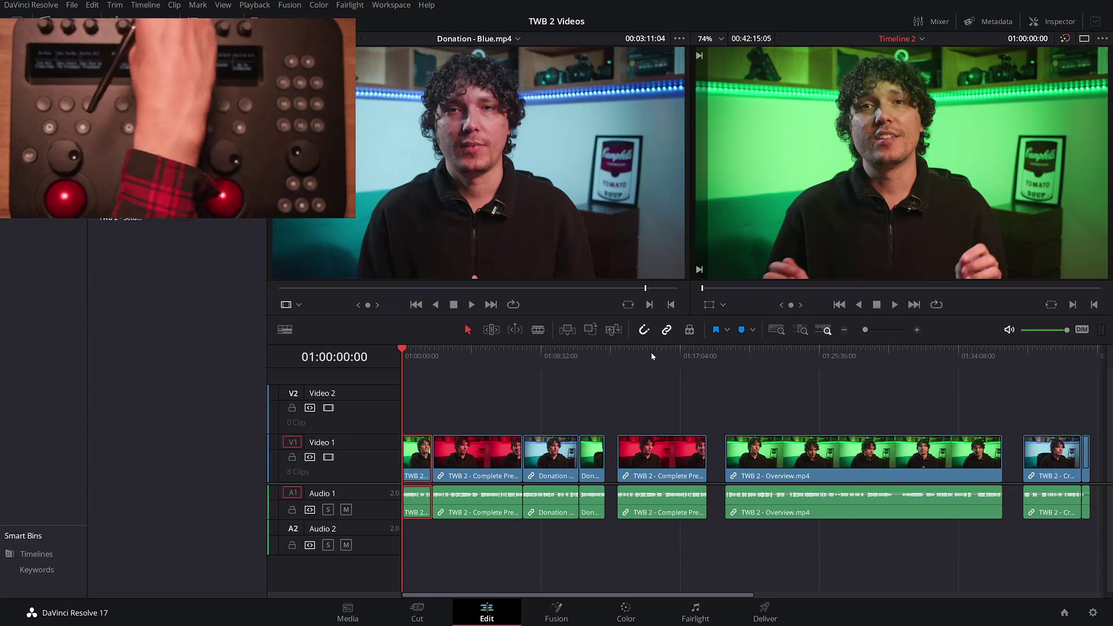
key("ctrl+shift+period")
key("ctrl+shift+period")
key("ctrl+shift+period")
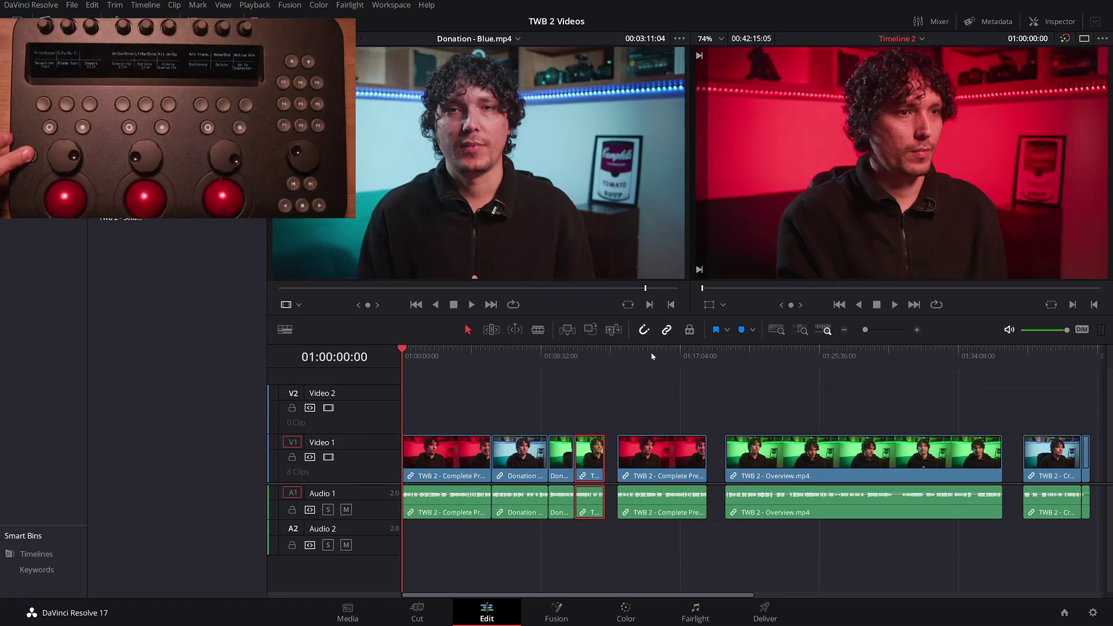
key("ctrl+shift+comma")
key("ctrl+shift+comma")
key("ctrl+shift+comma")
key("ctrl+shift+comma")
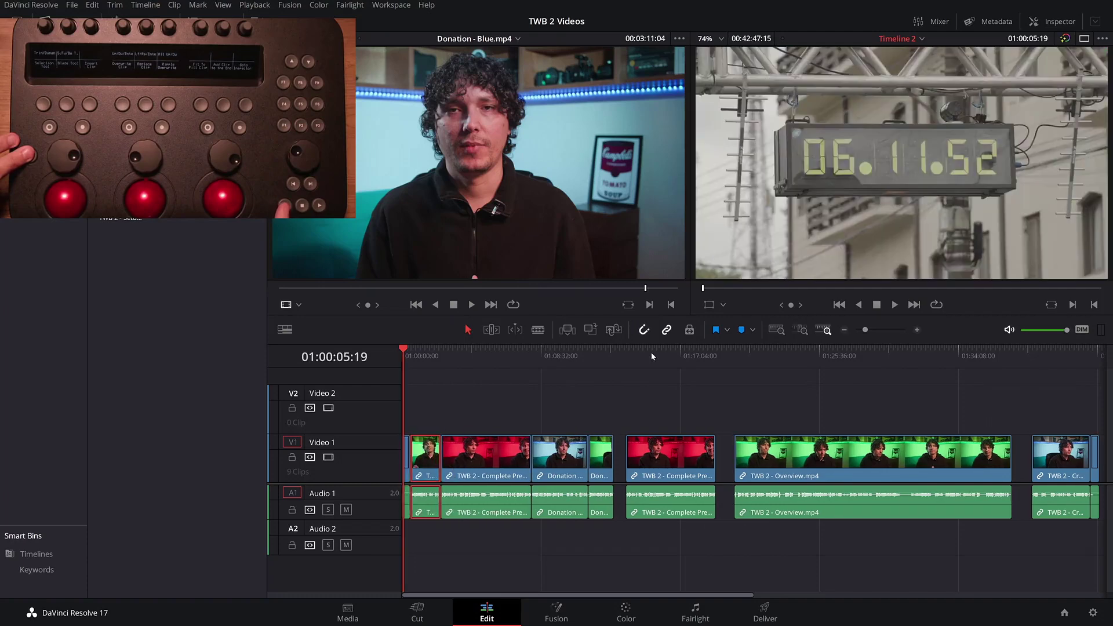
key("ctrl+z")
Step: Swap the selected first green clip three positions later on Video 1
key("ctrl+shift+period")
key("ctrl+shift+period")
key("ctrl+shift+period")
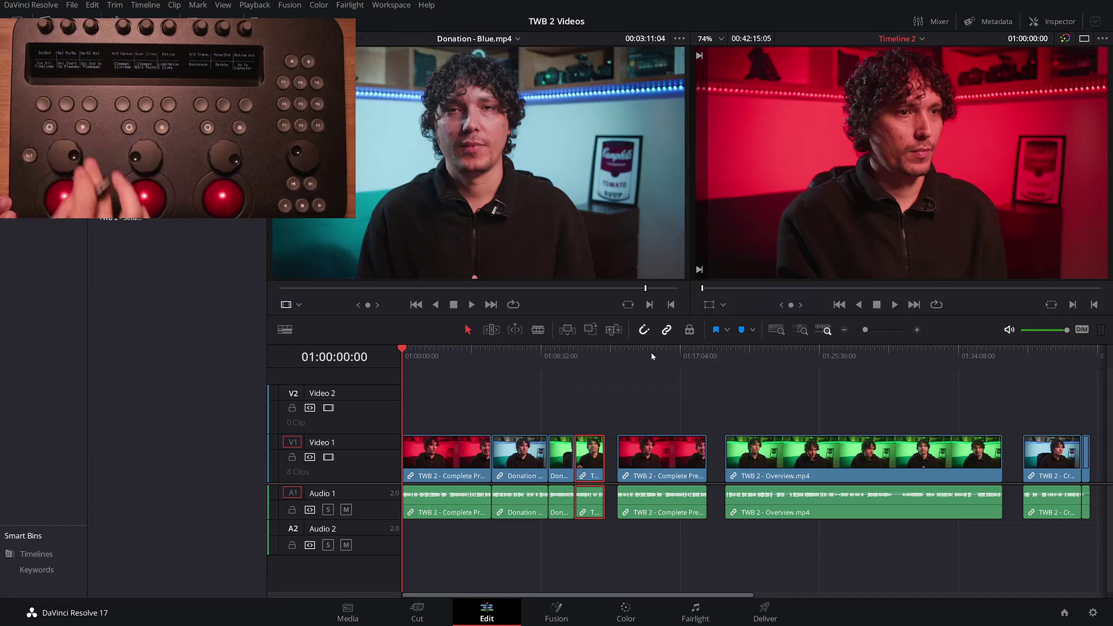
Step: Paste five copies of the green TWB 2 - Setup.mp4 clip back to back from the timeline's start, overwriting the clips there
key("ctrl+v")
key("ctrl+v")
key("ctrl+v")
key("ctrl+v")
key("ctrl+v")
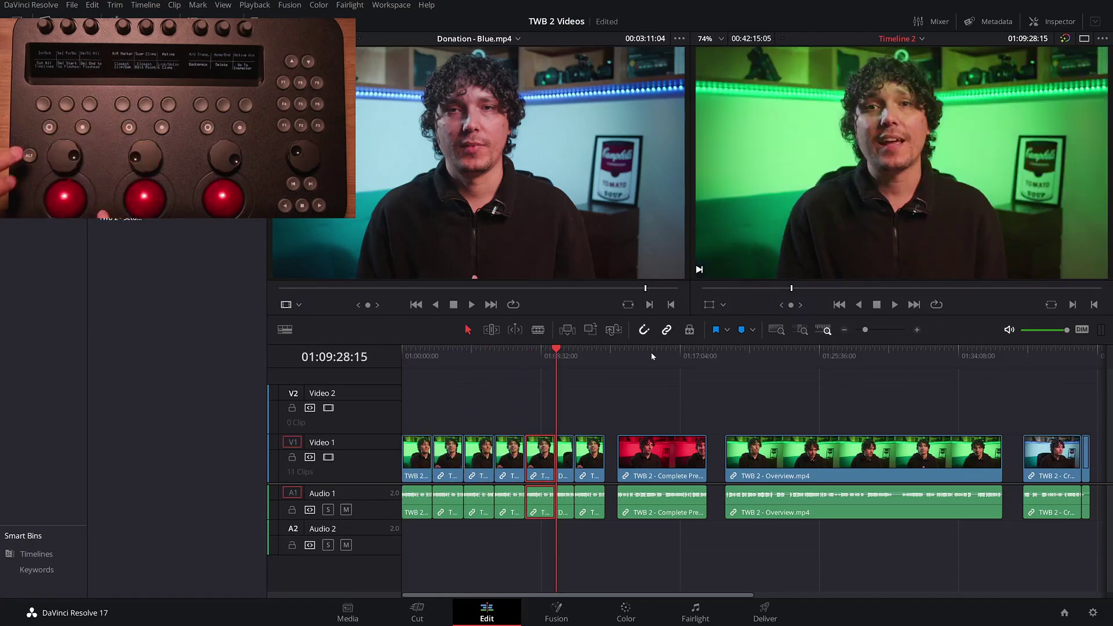
Step: Delete the fifth pasted copy, leaving a gap, and paste two more copies from the playhead at 01:09:28:15
key("BackSpace")
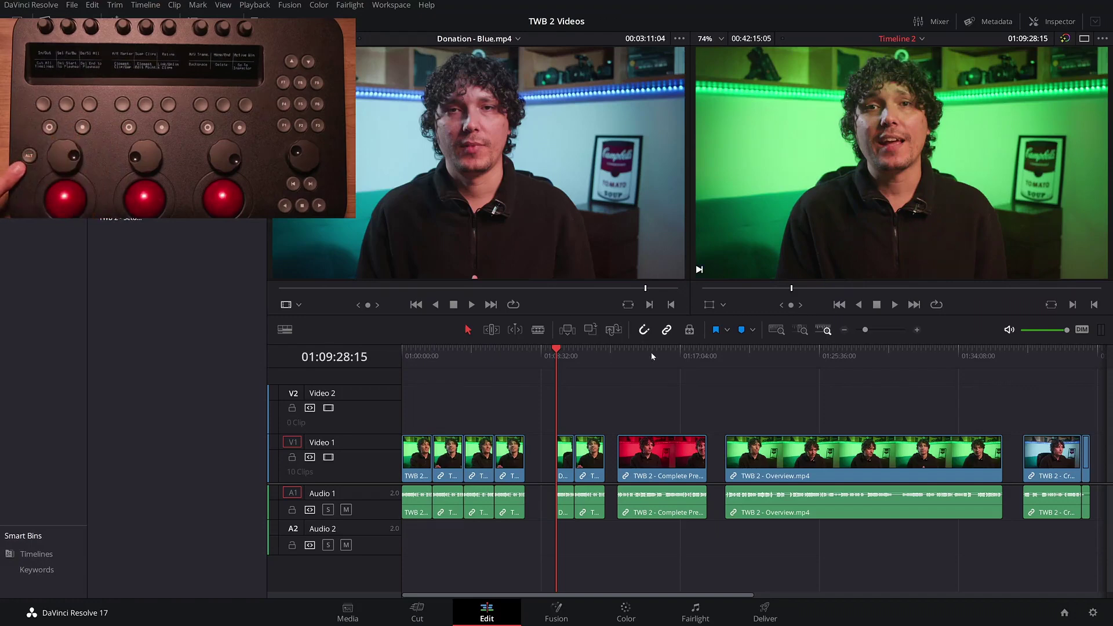
key("ctrl+v")
key("ctrl+v")
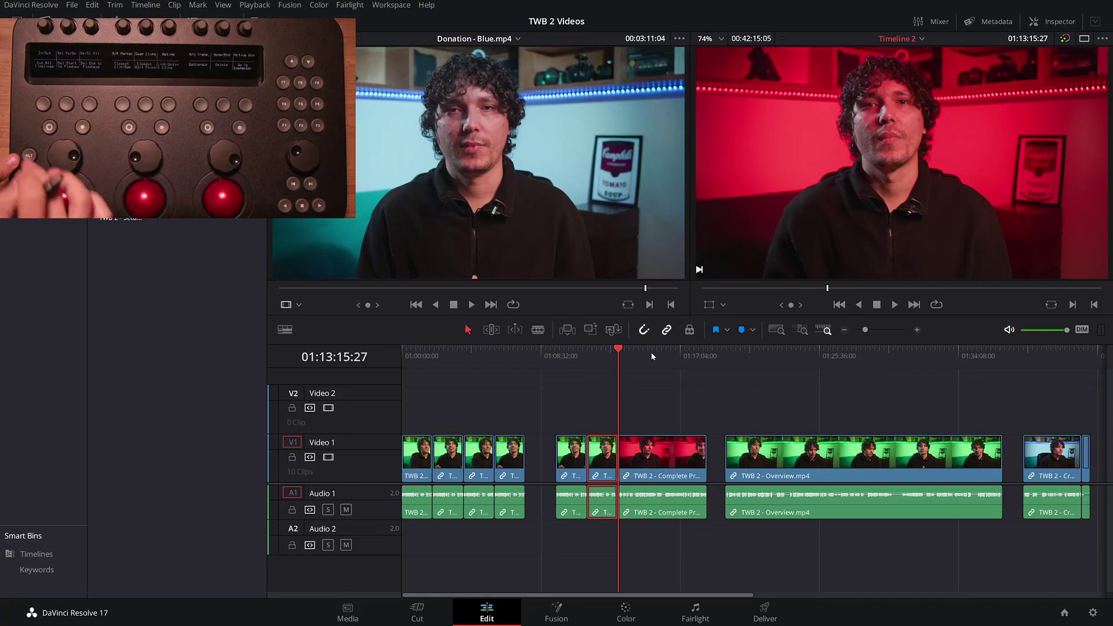
Step: Select the TWB 2 - Overview.mp4 clip at 01:19:51:04, open Paste Attributes for it and cancel without applying
key("Down")
key("Down")
key("Down")
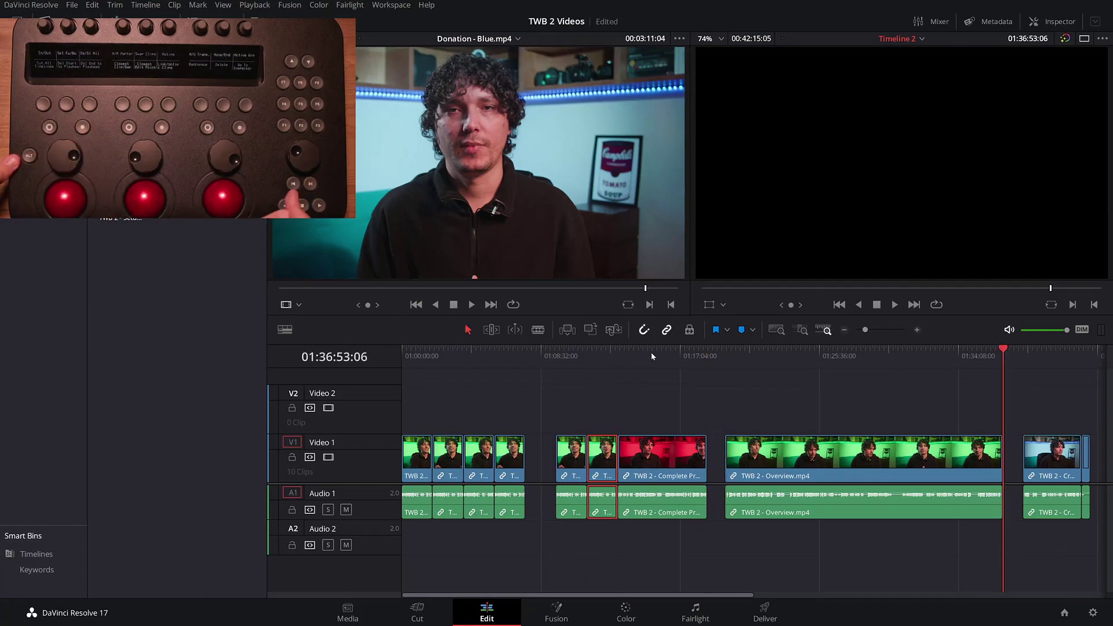
key("Up")
key("shift+v")
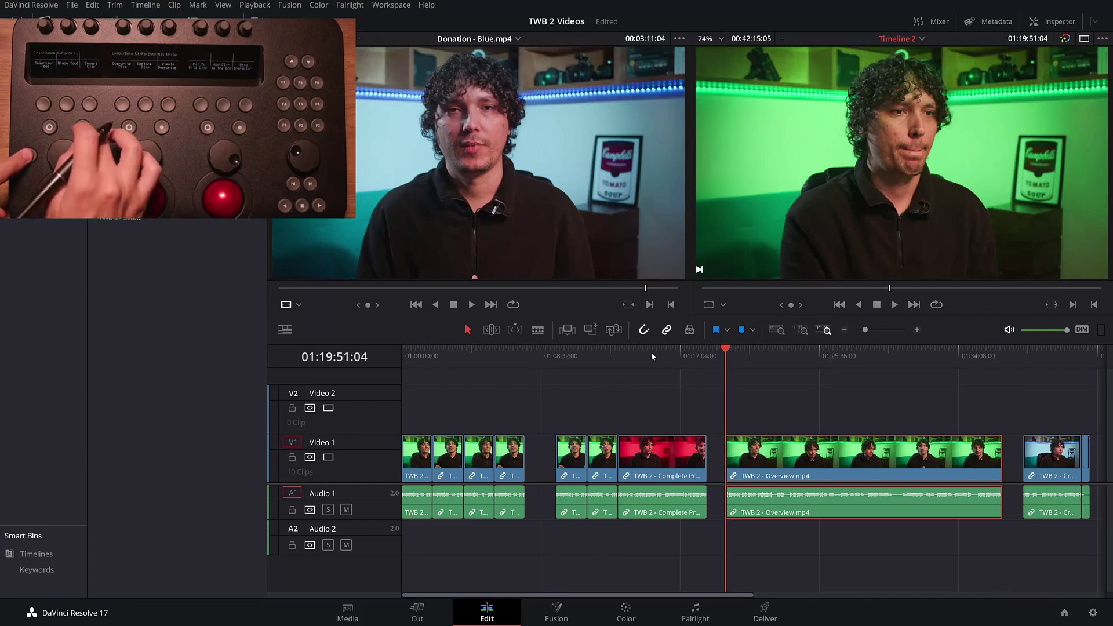
key("alt+v")
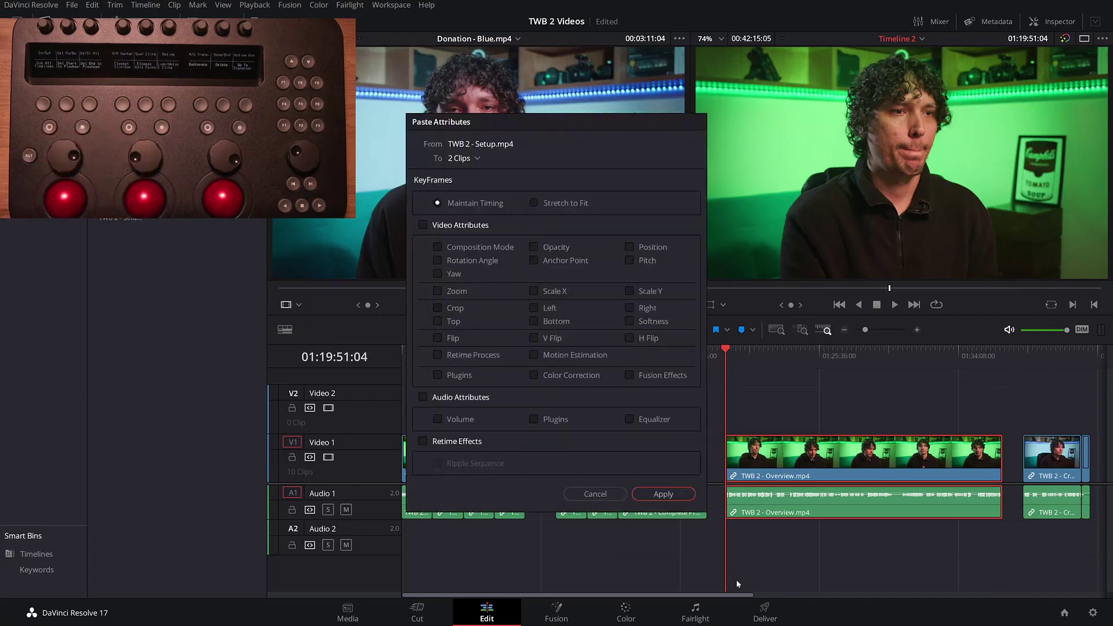
left_click(595, 496)
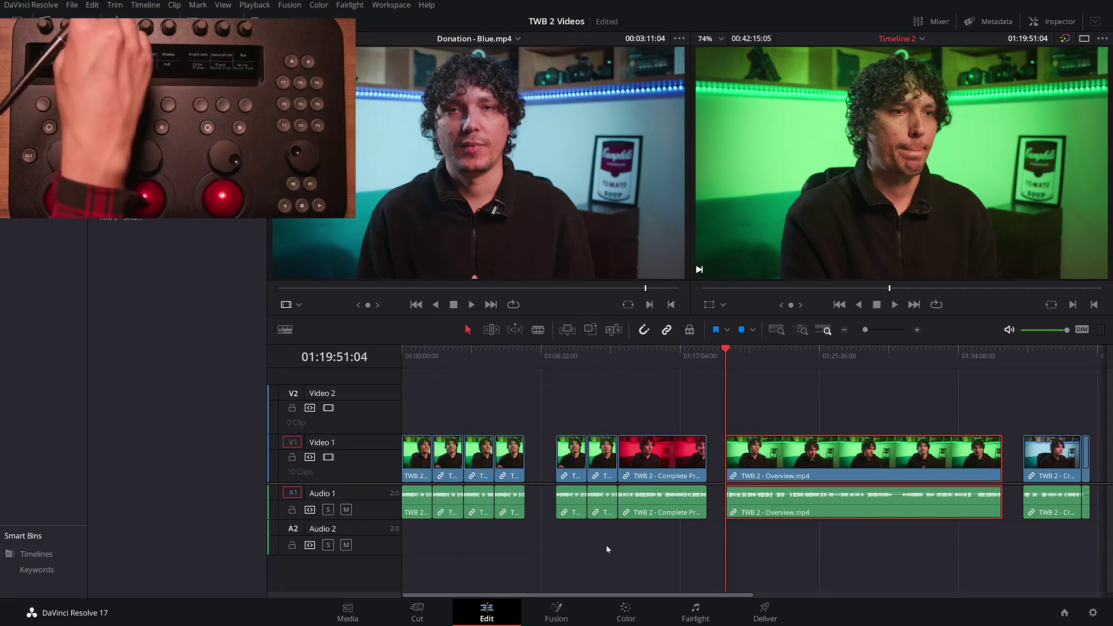
Step: Switch to the Color page and add two serial nodes after node 01 on clip 08
key("shift+6")
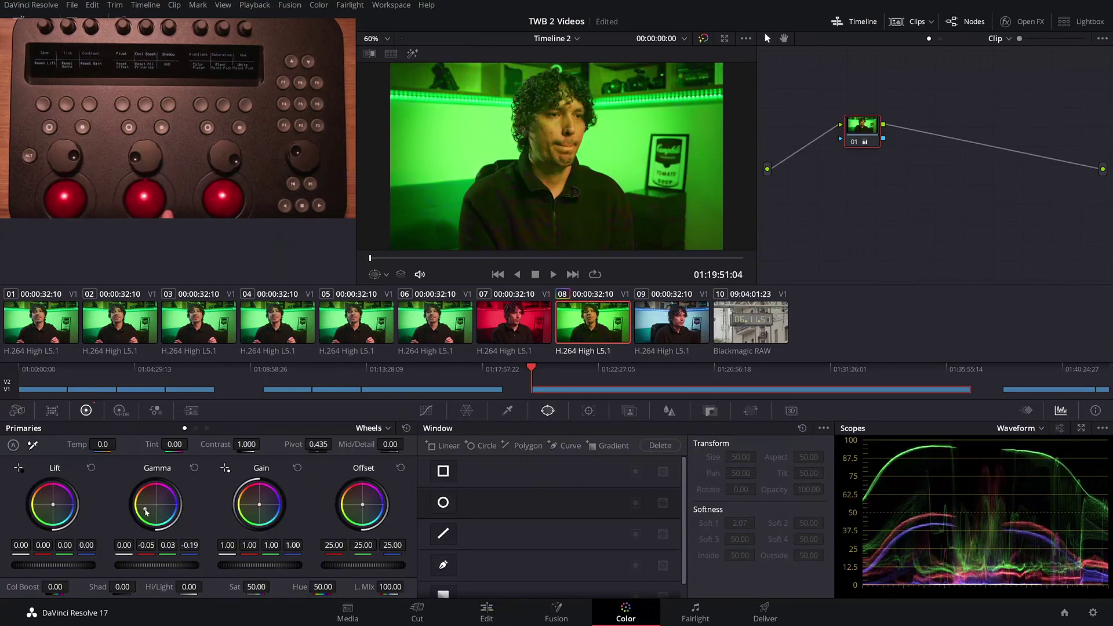
key("alt+s")
key("alt+s")
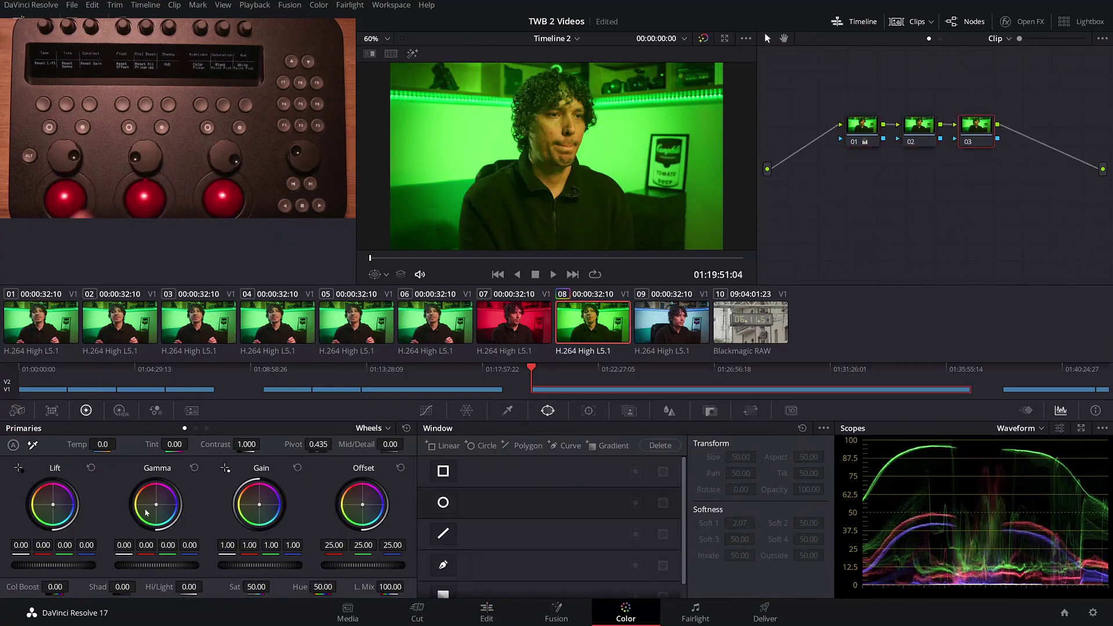
Step: Copy the grade of node 01 on clip 08 and paste it onto node 03
key("shift+semicolon")
key("alt+shift+;")
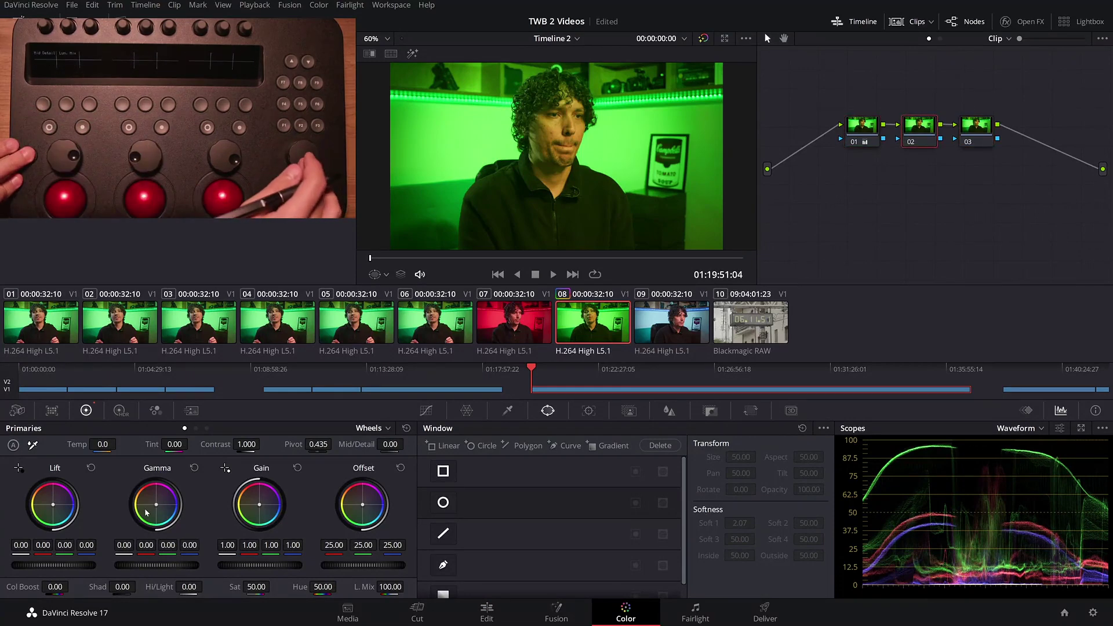
key("alt+shift+apostrophe")
key("alt+shift+apostrophe")
key("ctrl+v")
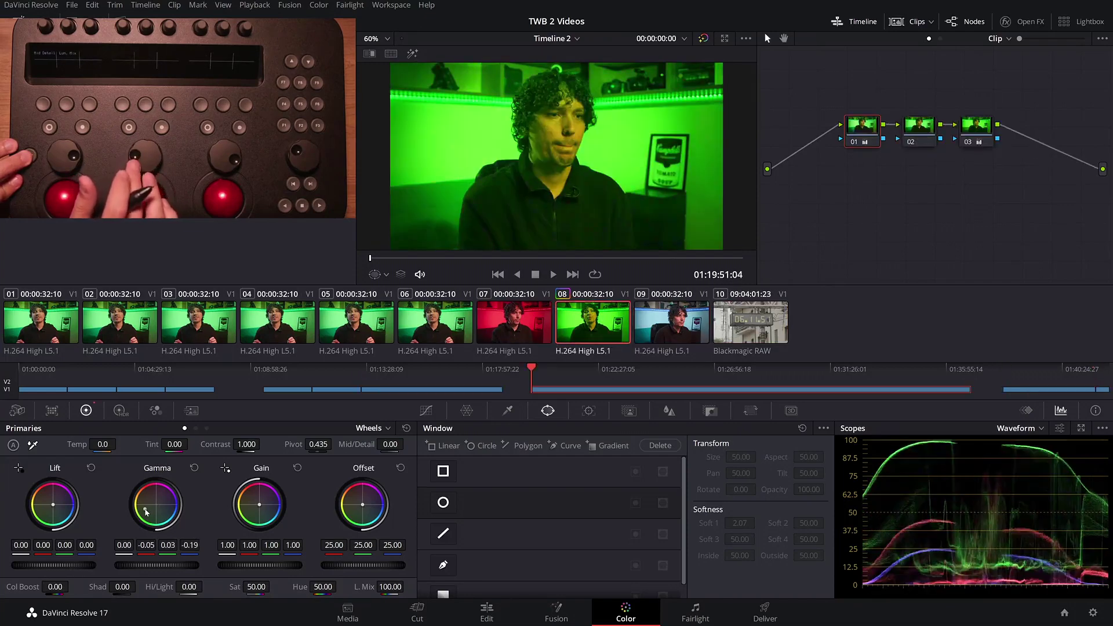
Step: Go back to clip 03, open Paste Attributes with clip 8, node 1 as the source, and cancel without applying
key("Up")
key("Down")
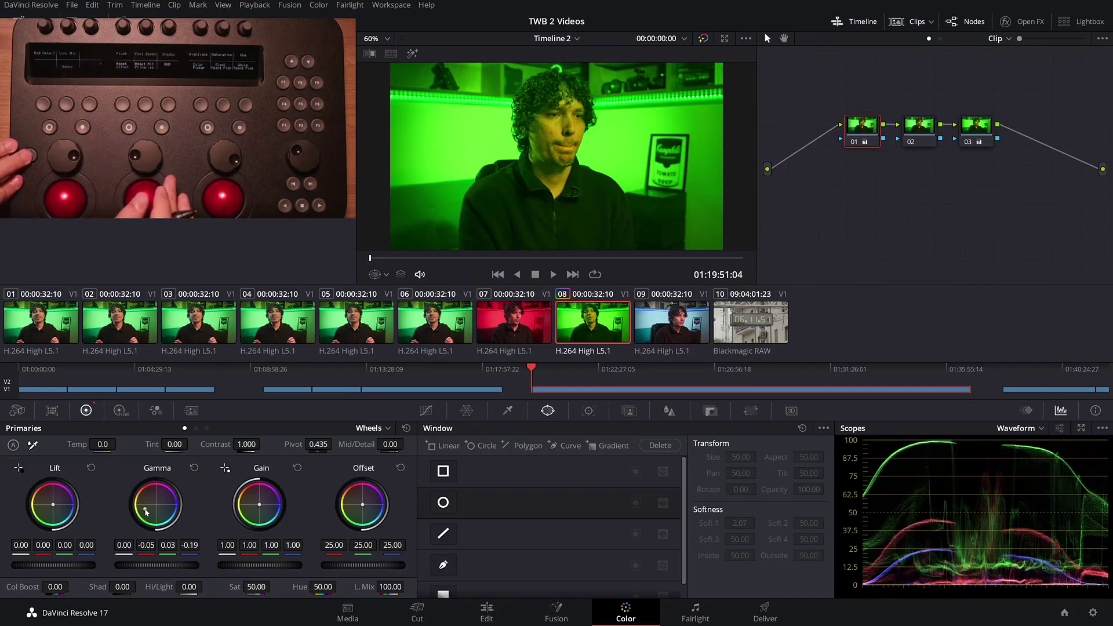
key("Up")
key("Up")
key("Up")
key("Up")
key("Up")
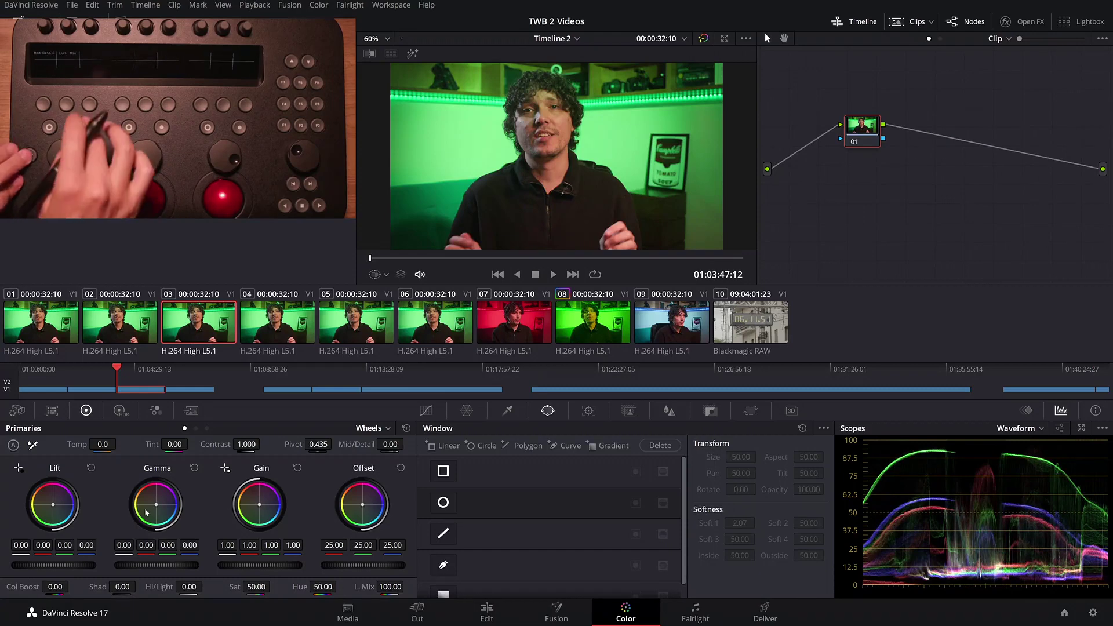
key("alt+v")
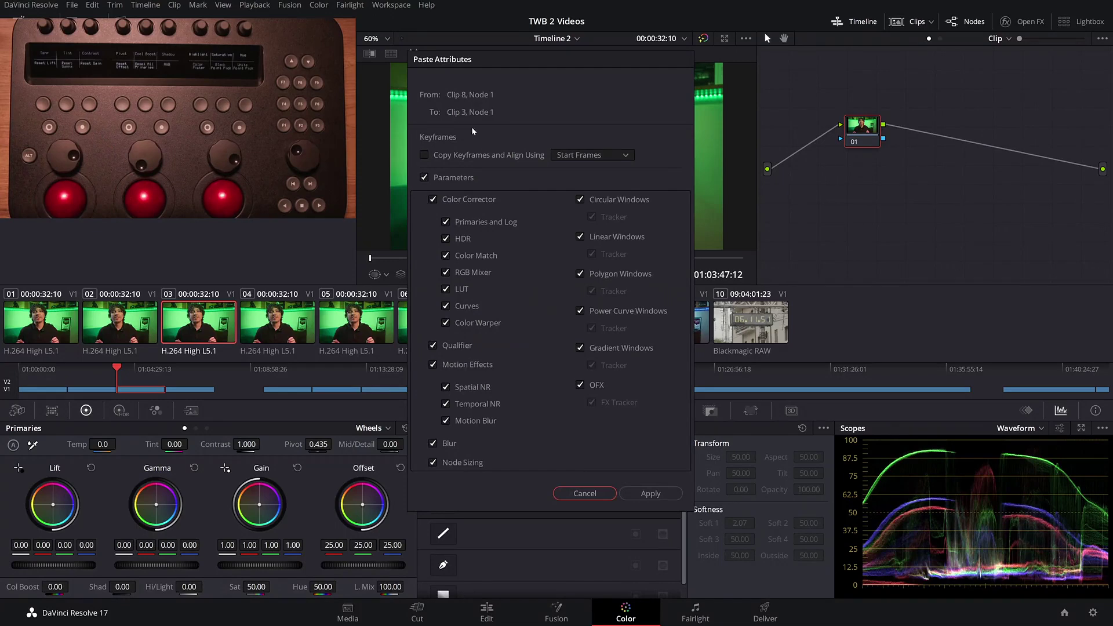
left_click(585, 494)
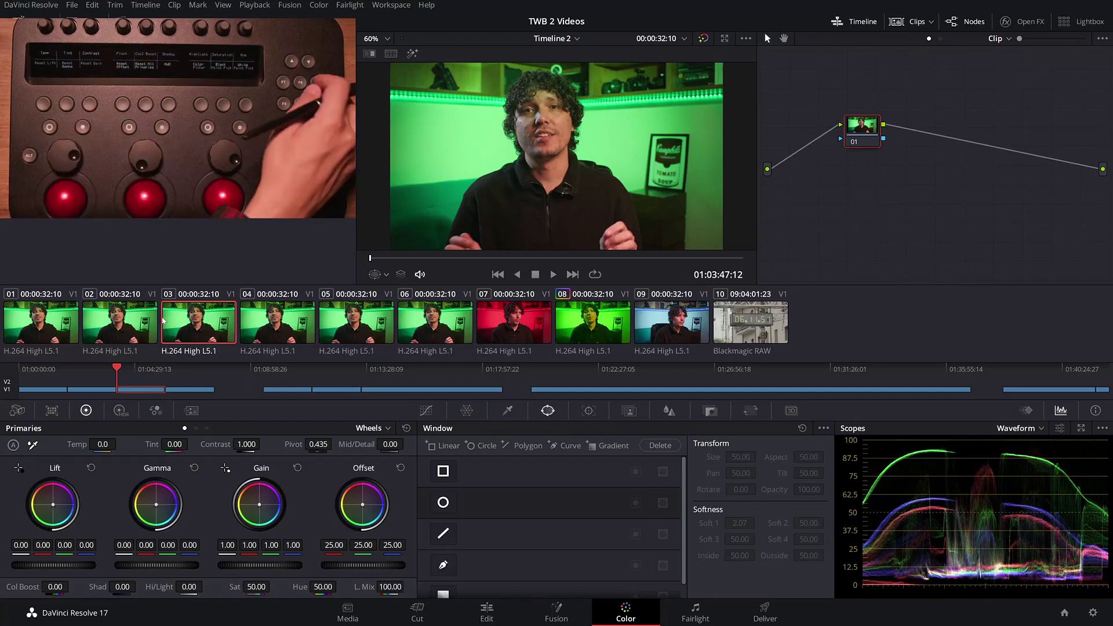
Step: Return to the Edit page and stop the timeline playback at 01:03:56:26
key("shift+4")
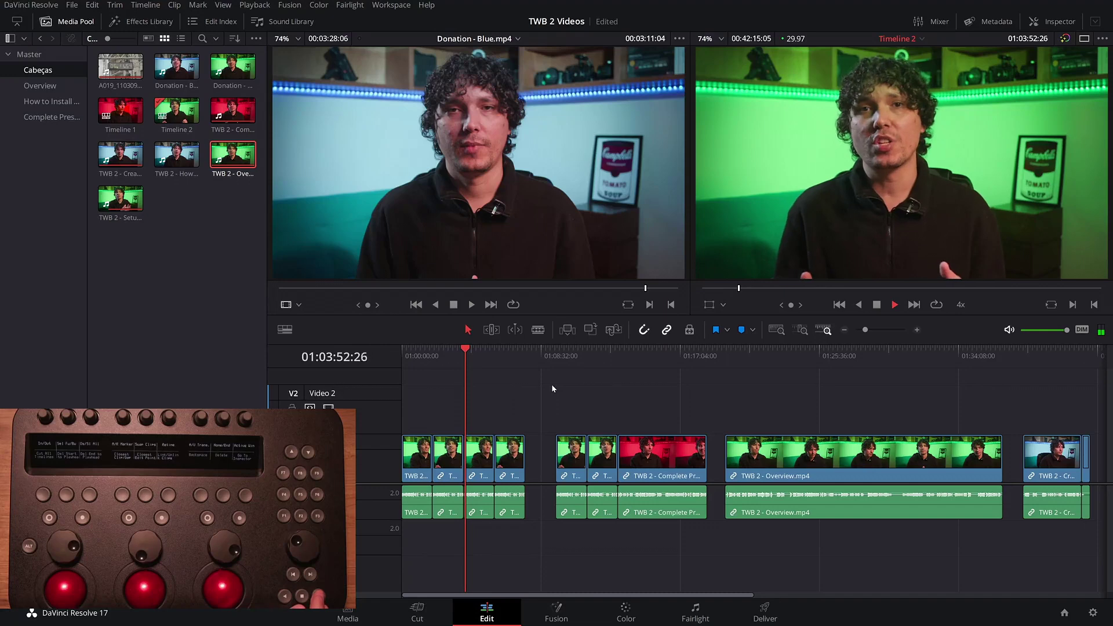
key("space")
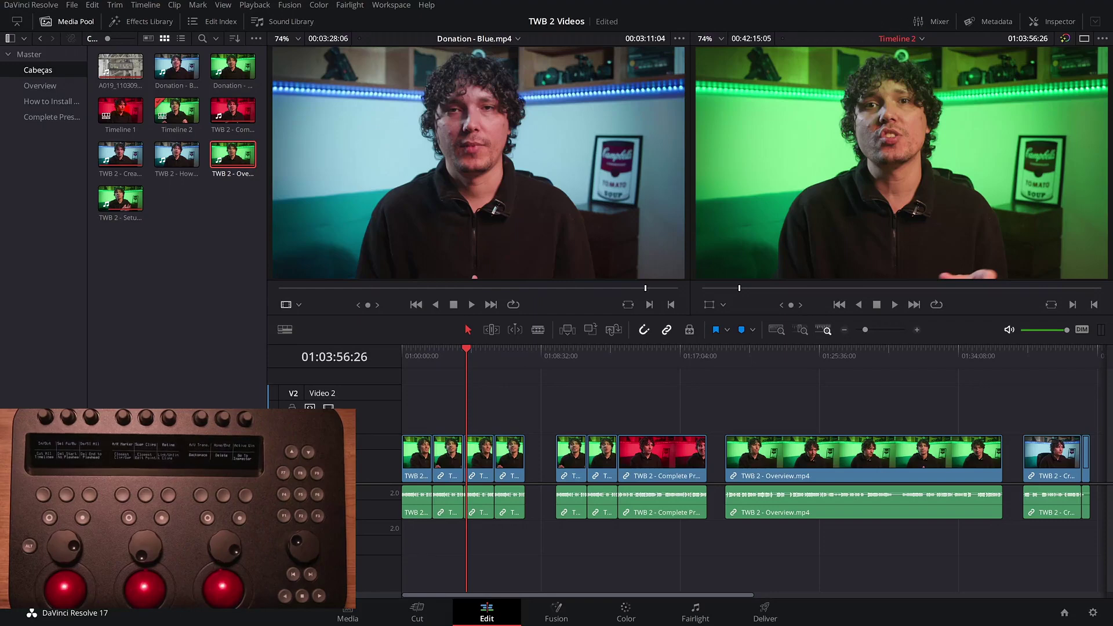
Step: Show the Inspector and toggle the single viewer between timeline and source, ending on the source clip
key("q")
left_click(1053, 22)
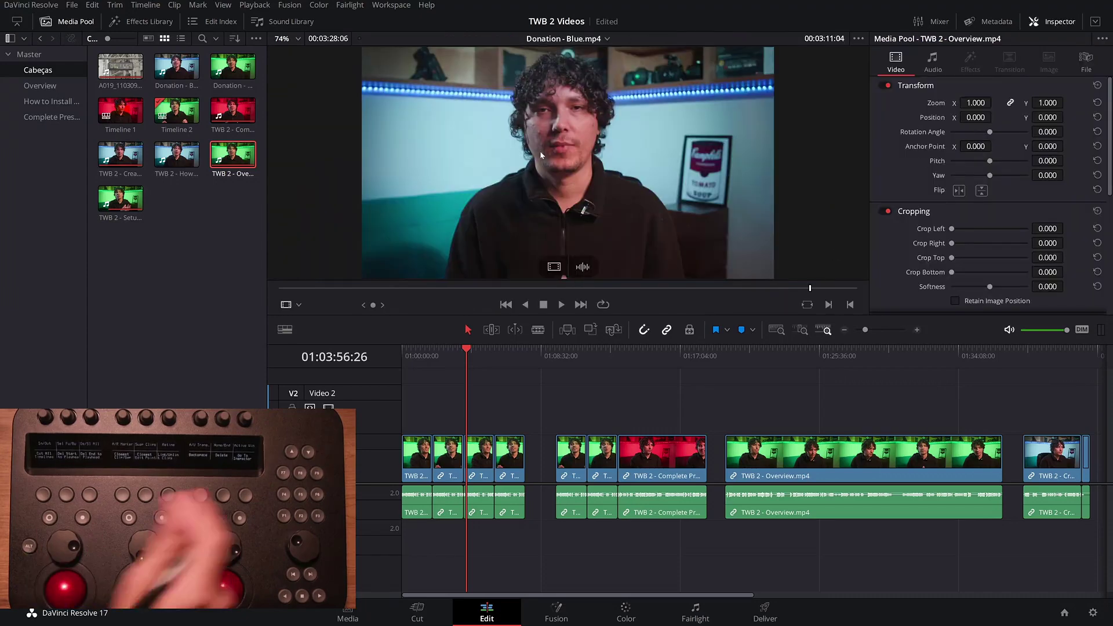
key("q")
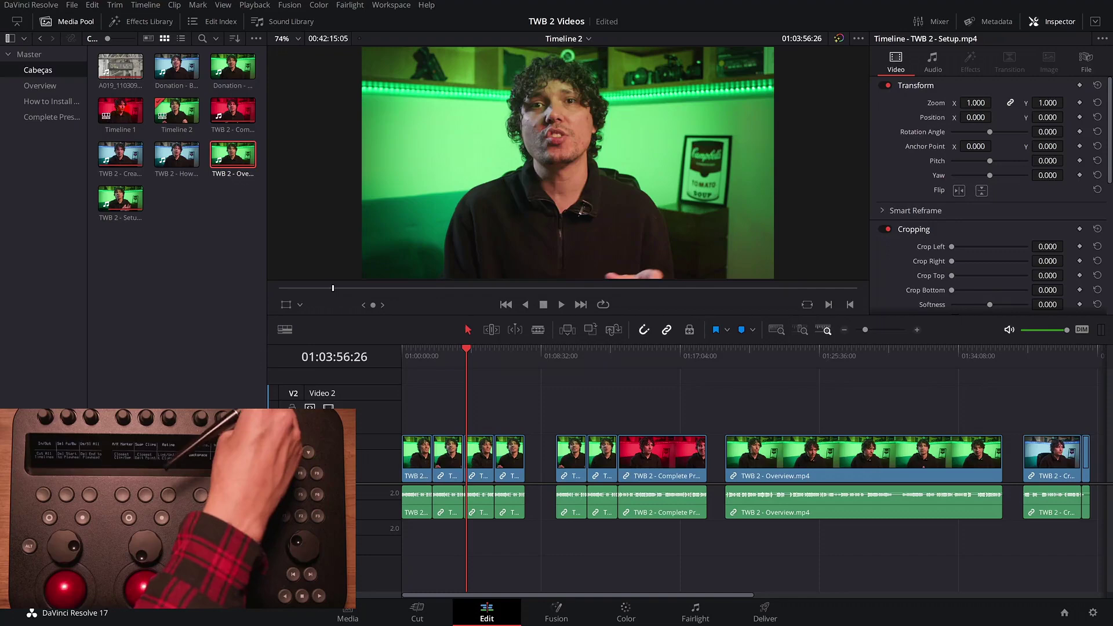
key("q")
key("q")
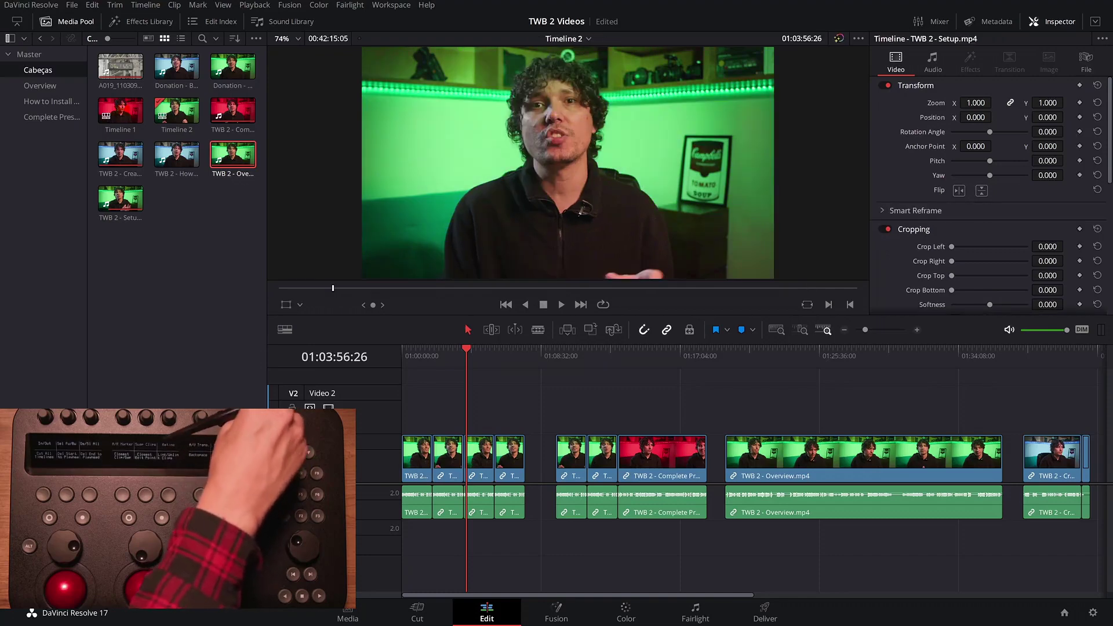
key("q")
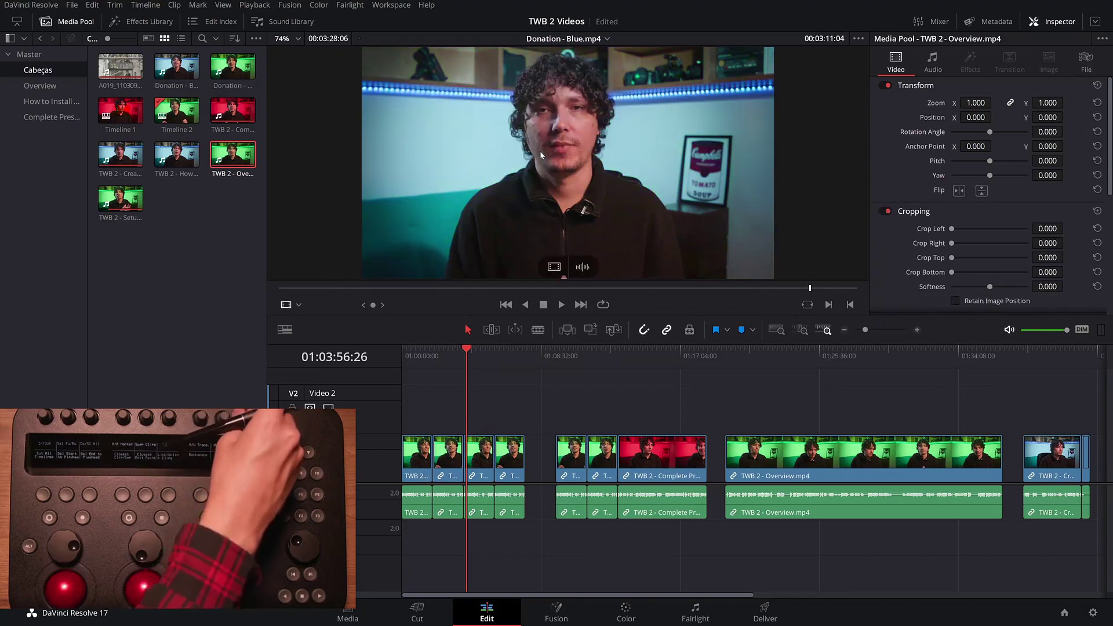
Step: Load Donation - Blue.mp4 into the source viewer and shuttle it backward, stopping at 00:02:13:26
double_click(185, 70)
key("space")
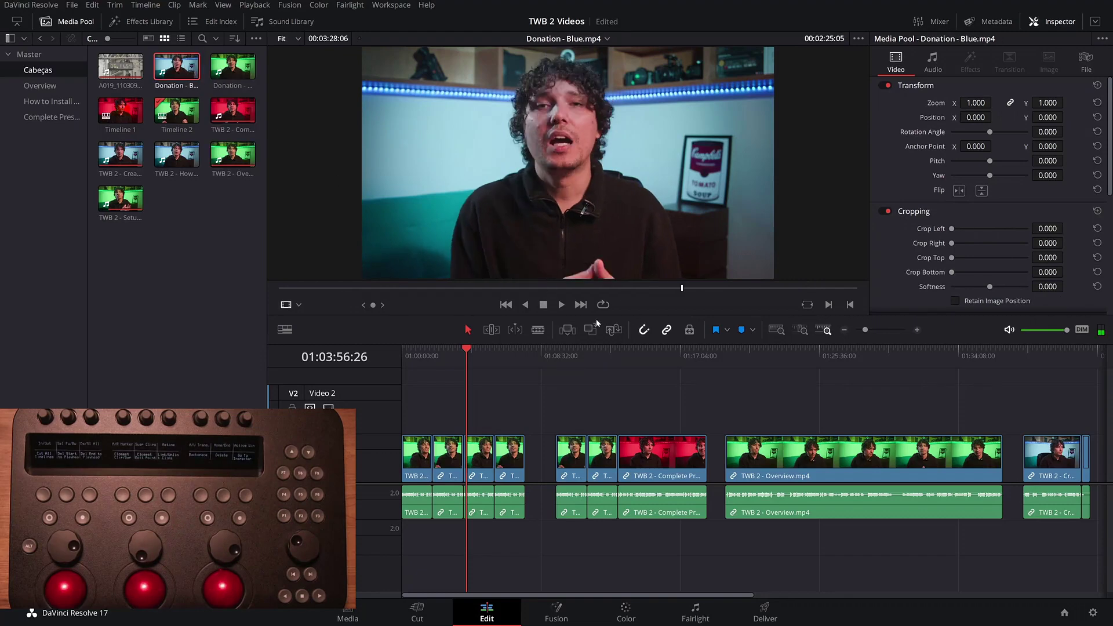
key("j")
key("j")
key("j")
key("j")
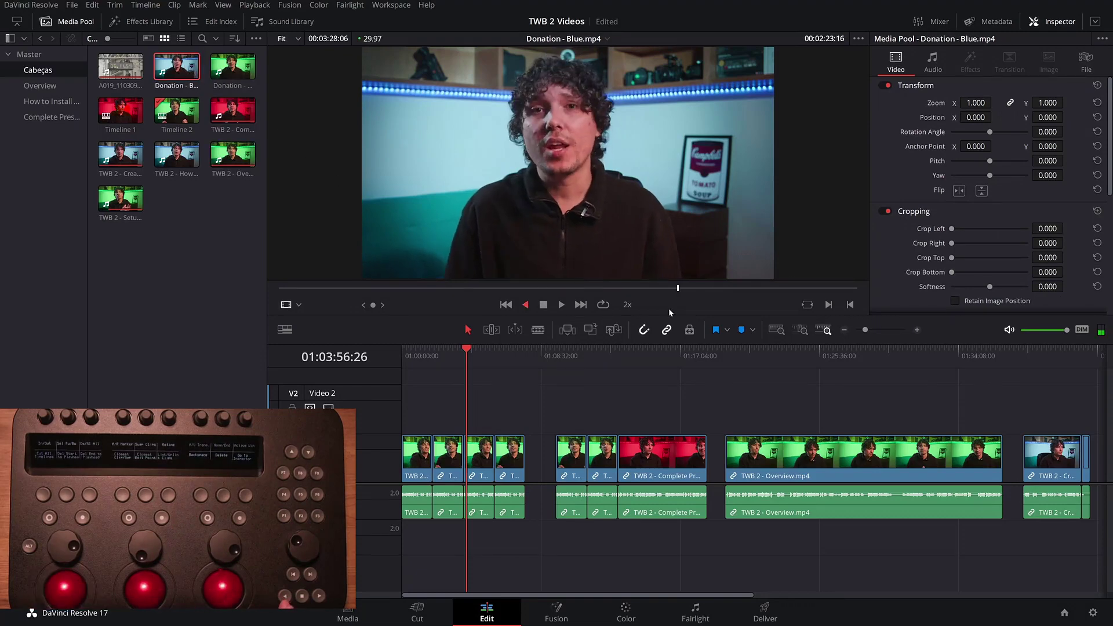
key("k")
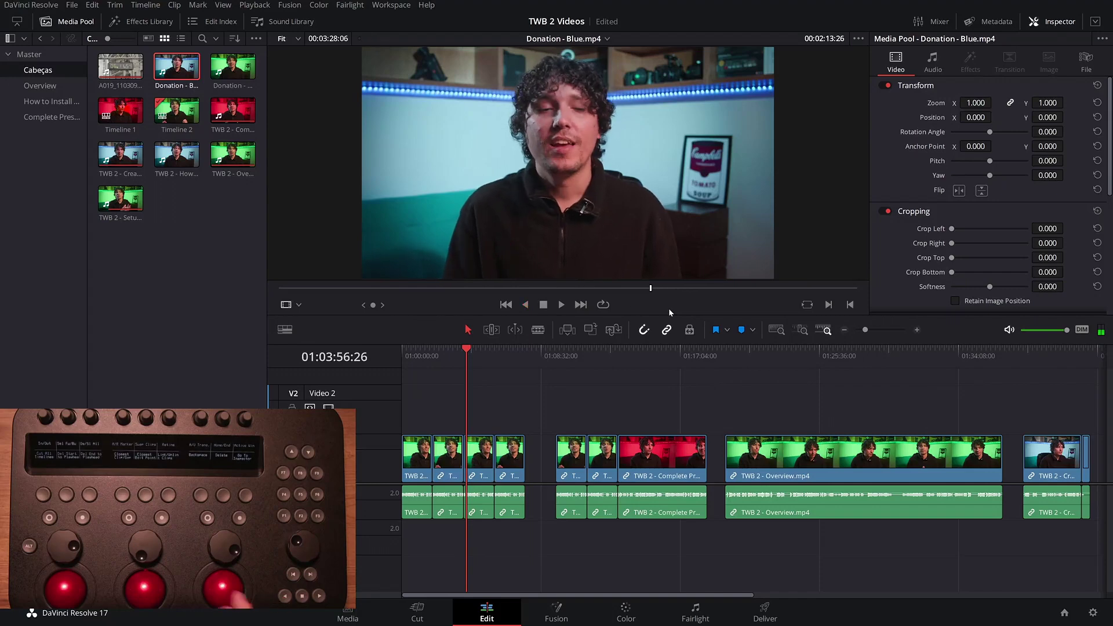
Step: Mark an in point at 00:02:13:26 in Donation - Blue.mp4, shuttle forward and mark the out point at 00:02:16:18
key("l")
key("l")
key("l")
key("k")
key("o")
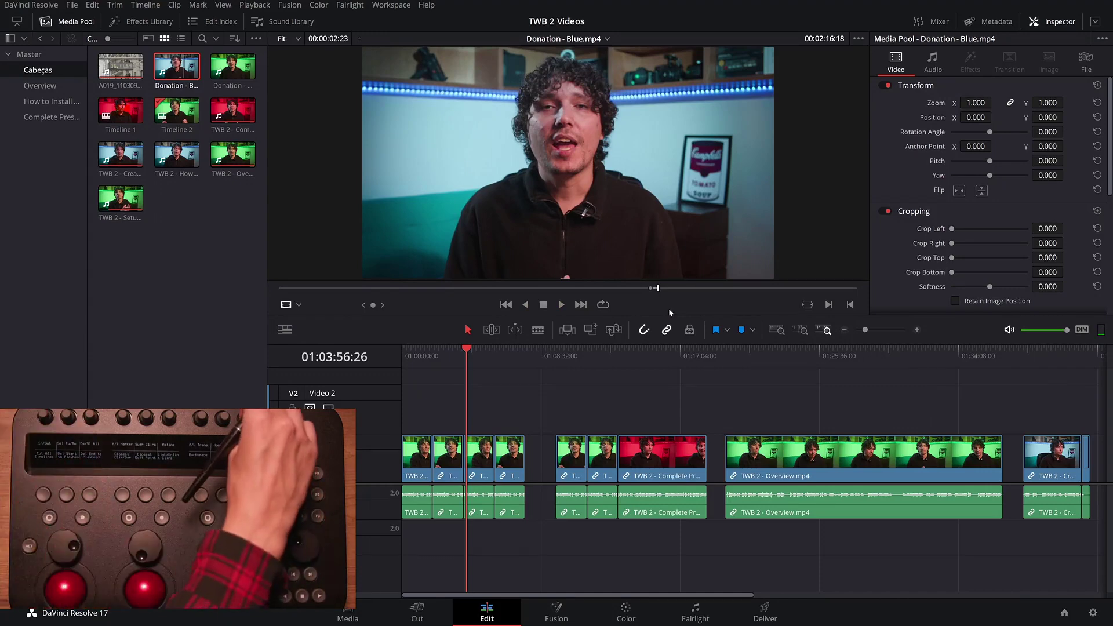
Step: Switch the viewer to Timeline 2, play it forward at 2x and stop at 01:04:01:04
key("q")
key("l")
key("l")
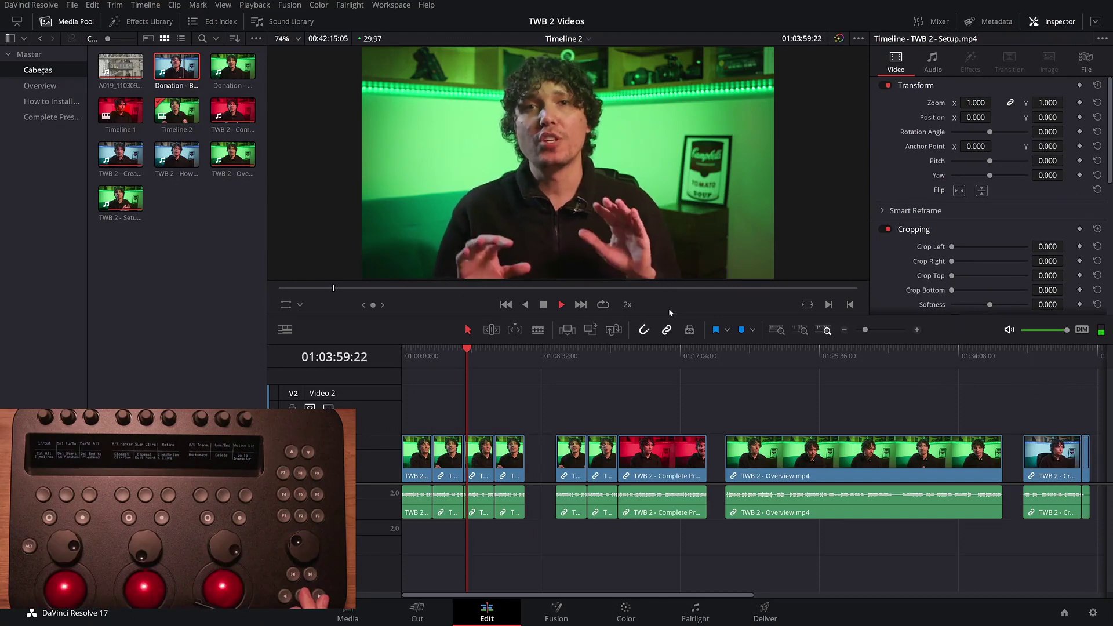
key("k")
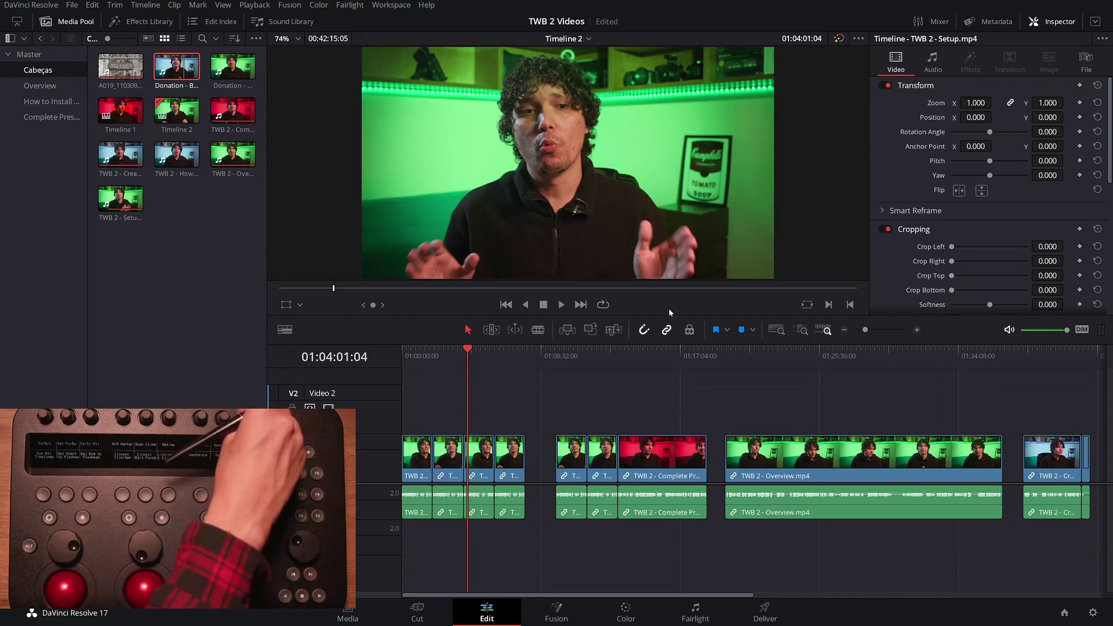
Step: Select all clips in Timeline 2, clear the selection and play the timeline briefly to 01:04:01:26
key("ctrl+a")
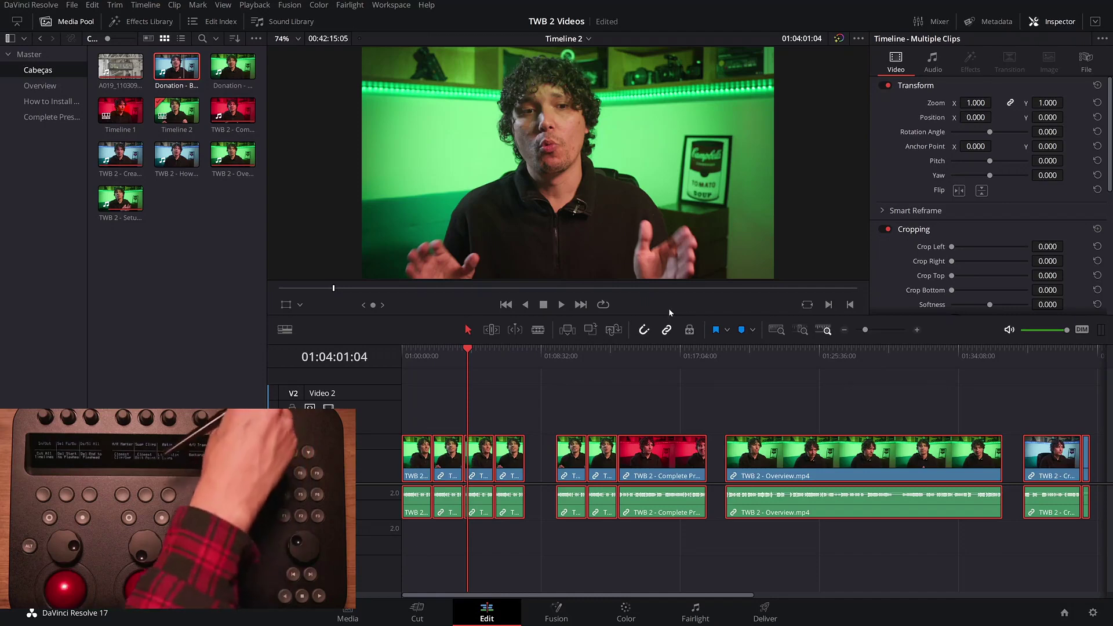
key("ctrl+shift+a")
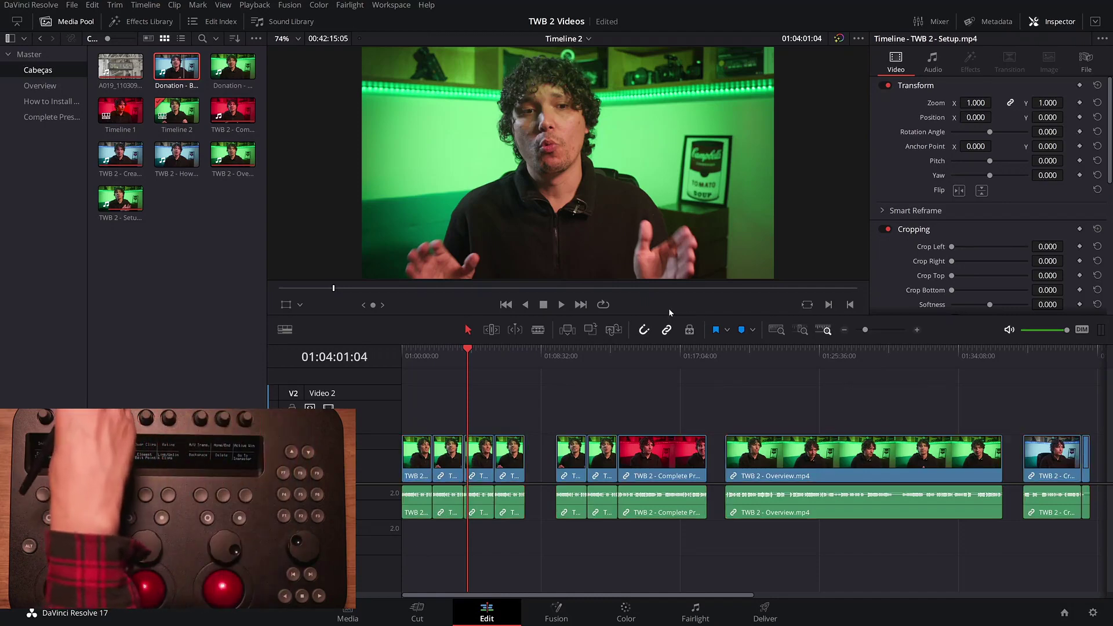
key("space")
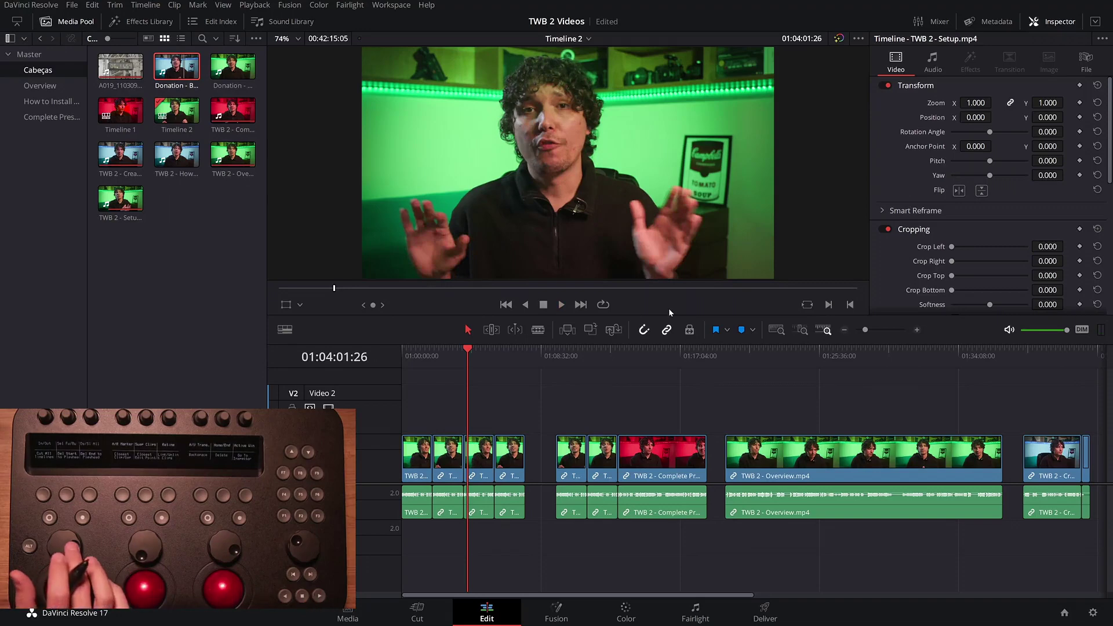
Step: Zoom the timeline in and out around the playhead, and scroll along it and back to the playhead
key("ctrl+equal")
key("ctrl+equal")
key("ctrl+equal")
key("ctrl+equal")
key("ctrl+equal")
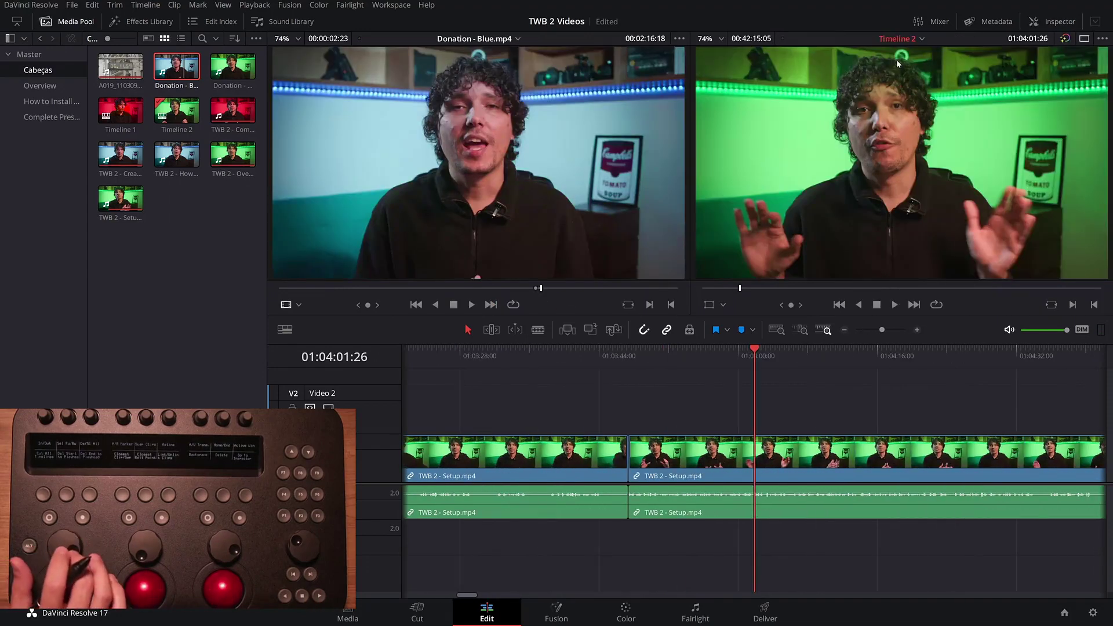
key("ctrl+minus")
key("ctrl+minus")
key("ctrl+minus")
key("ctrl+minus")
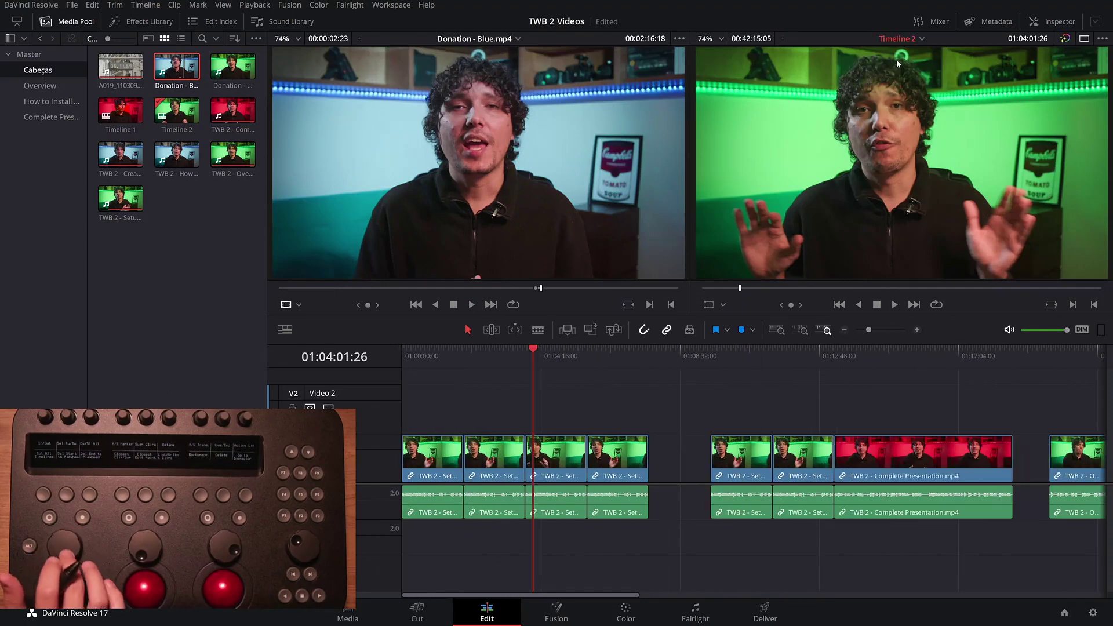
key("ctrl+equal")
key("ctrl+equal")
key("ctrl+equal")
key("ctrl+equal")
key("ctrl+equal")
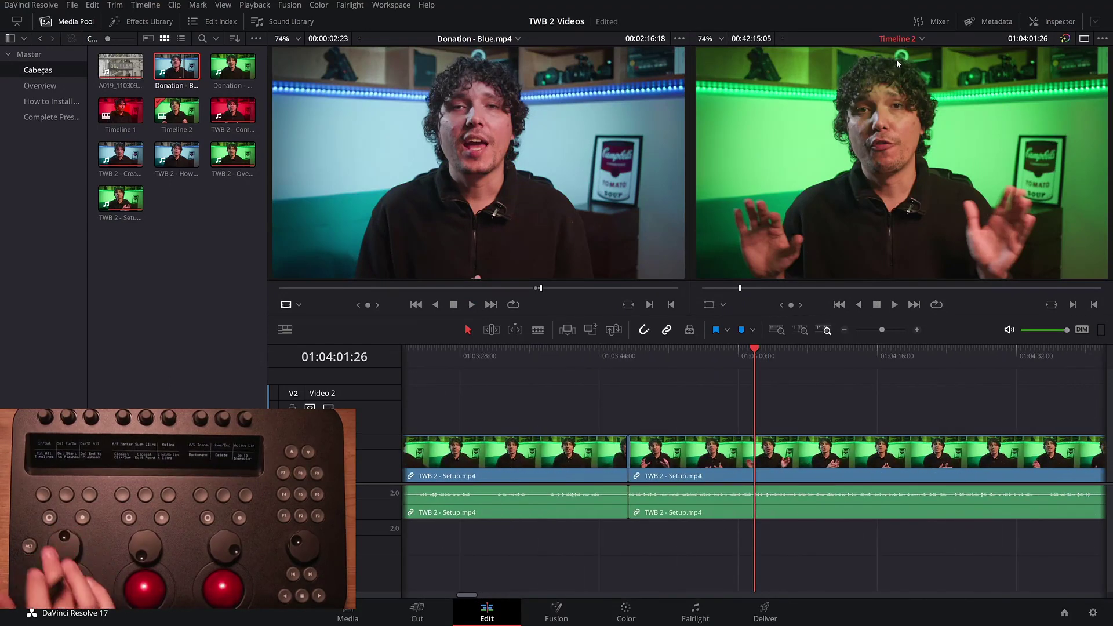
scroll(528, 373, "right", 10)
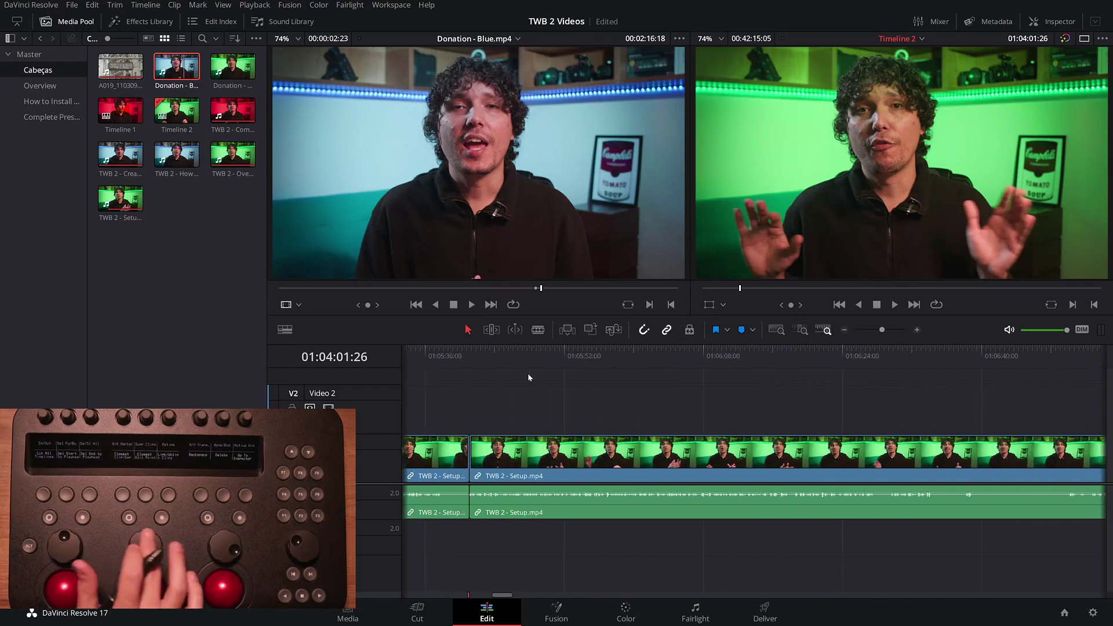
scroll(527, 377, "left", 6)
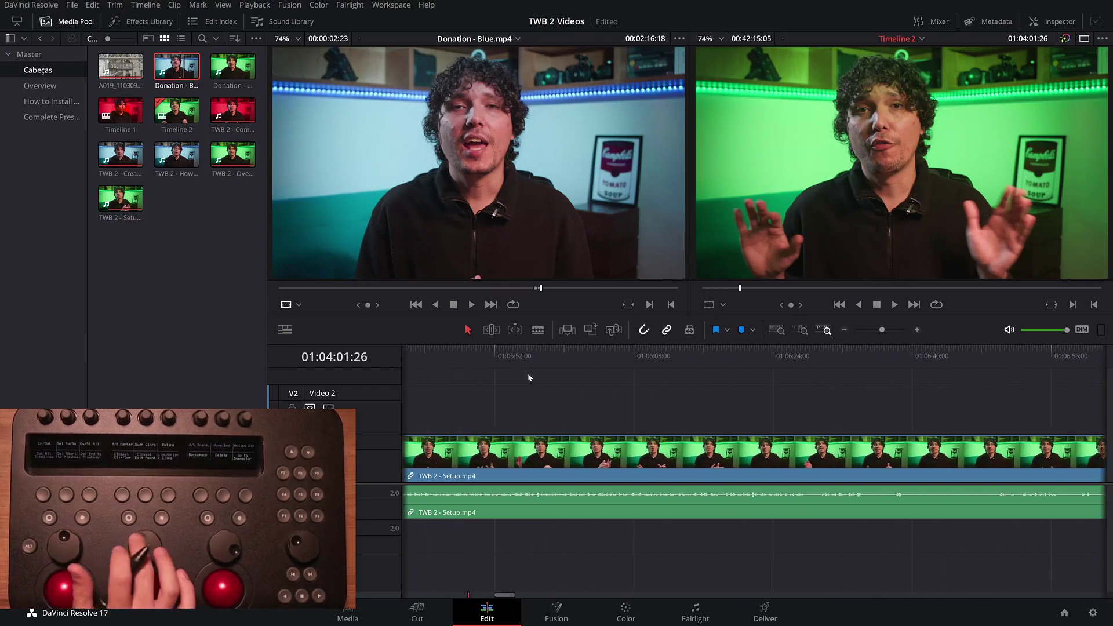
scroll(528, 377, "left", 5)
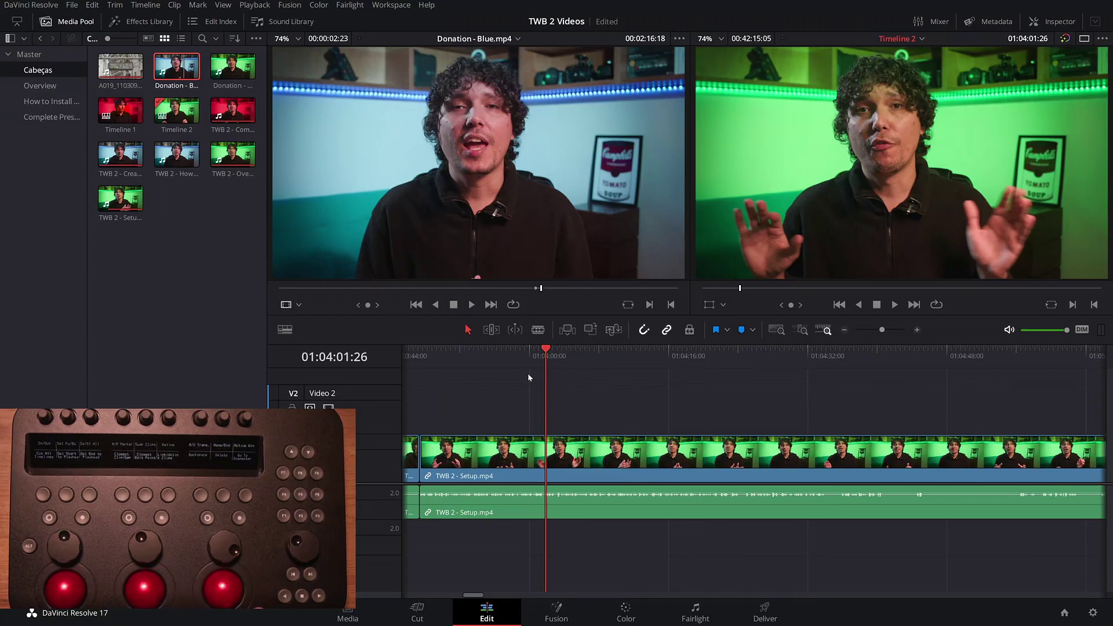
Step: Select the TWB 2 - Setup.mp4 clip under the playhead and nudge it a few frames later
key("shift+v")
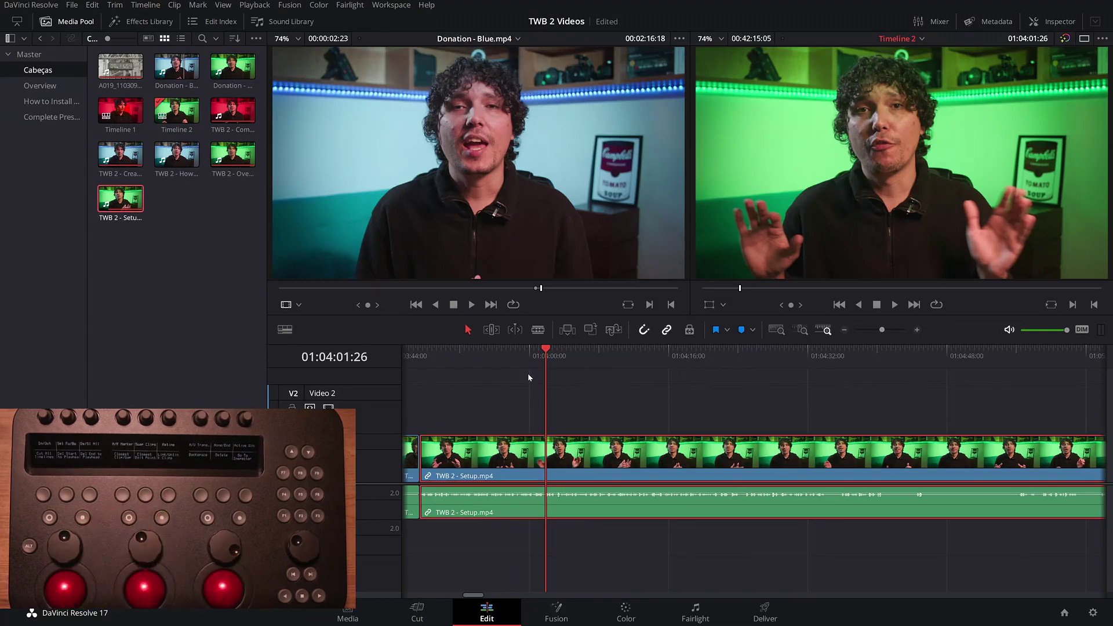
key("period")
key("period")
key("period")
key("period")
key("period")
key("period")
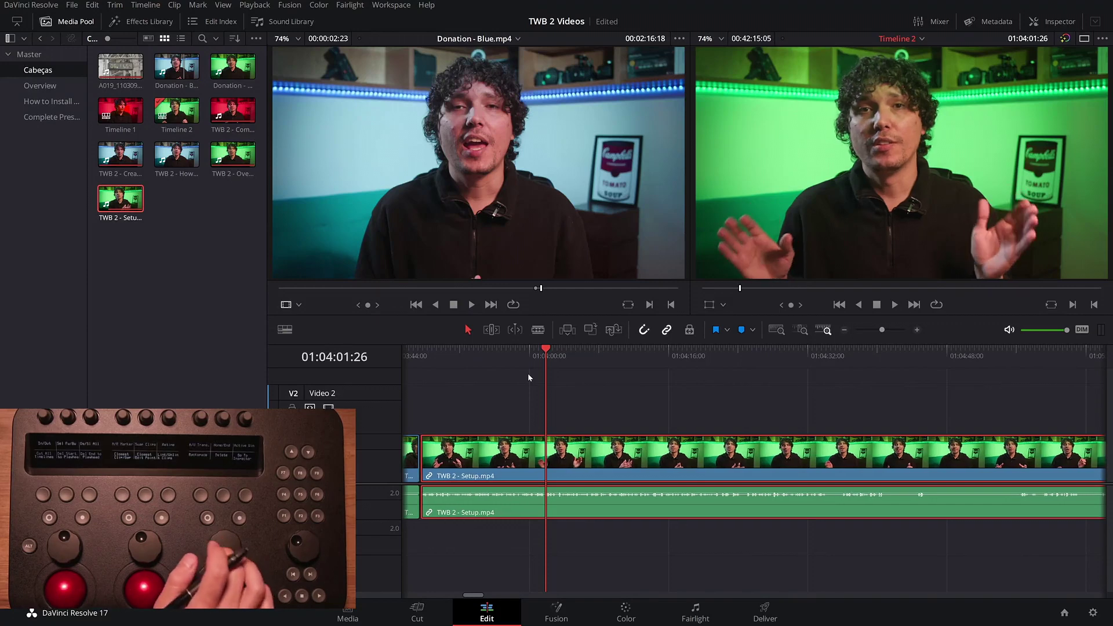
Step: Keep nudging the selected TWB 2 - Setup.mp4 clip later, widening the gap after the preceding clip
key("period")
key("period")
key("period")
key("period")
key("period")
key("period")
key("period")
key("period")
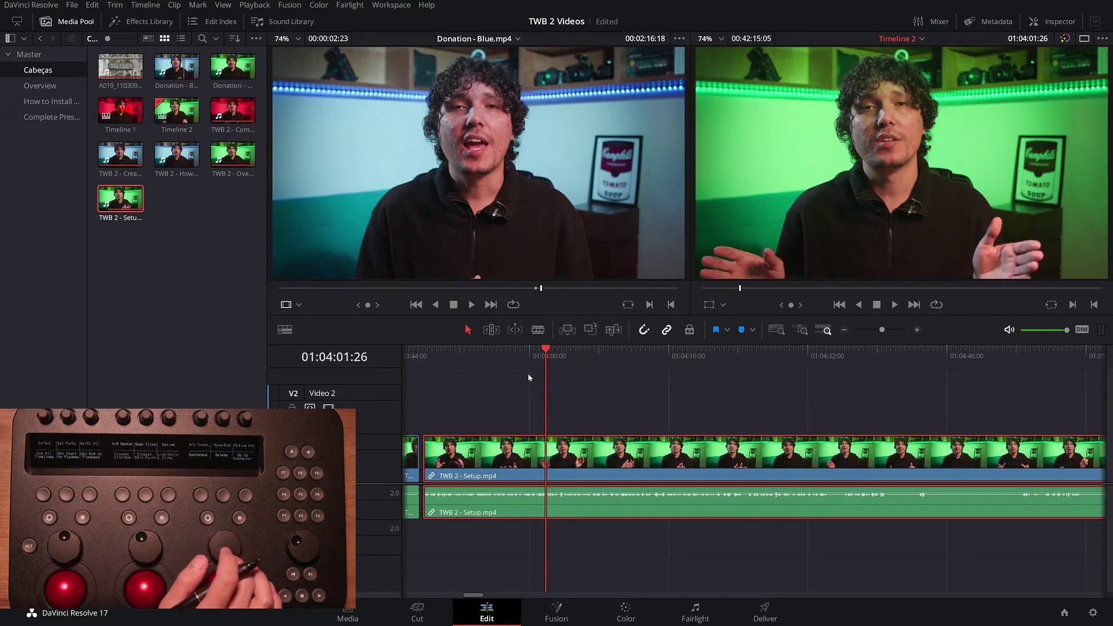
key("period")
key("period")
key("period")
key("period")
key("period")
key("period")
key("period")
key("period")
key("period")
key("period")
key("period")
key("period")
key("period")
key("period")
key("period")
key("period")
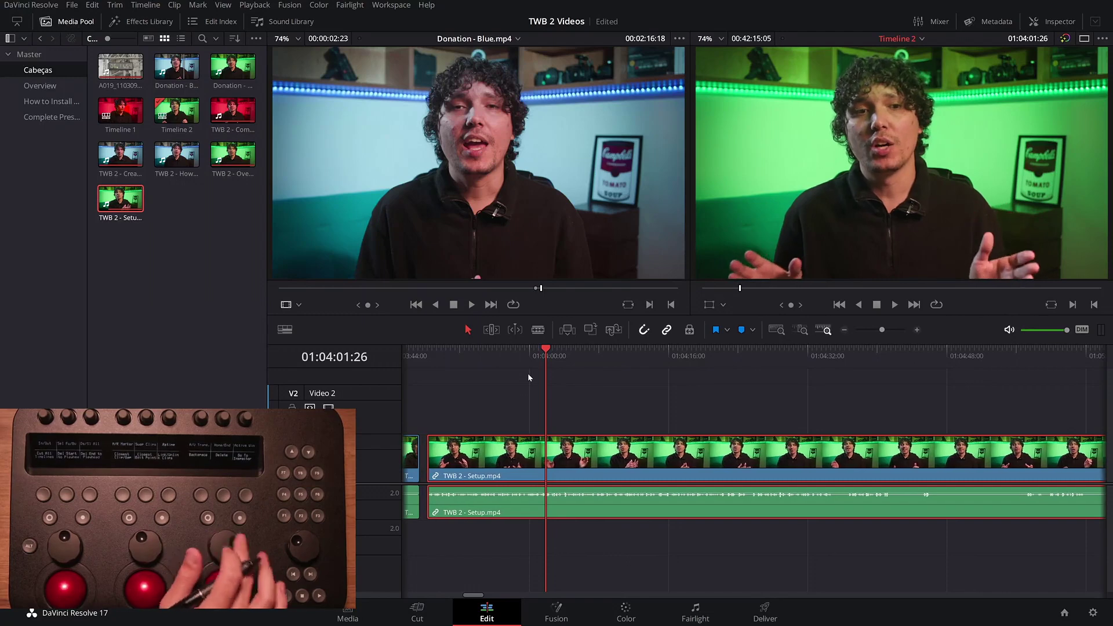
key("period")
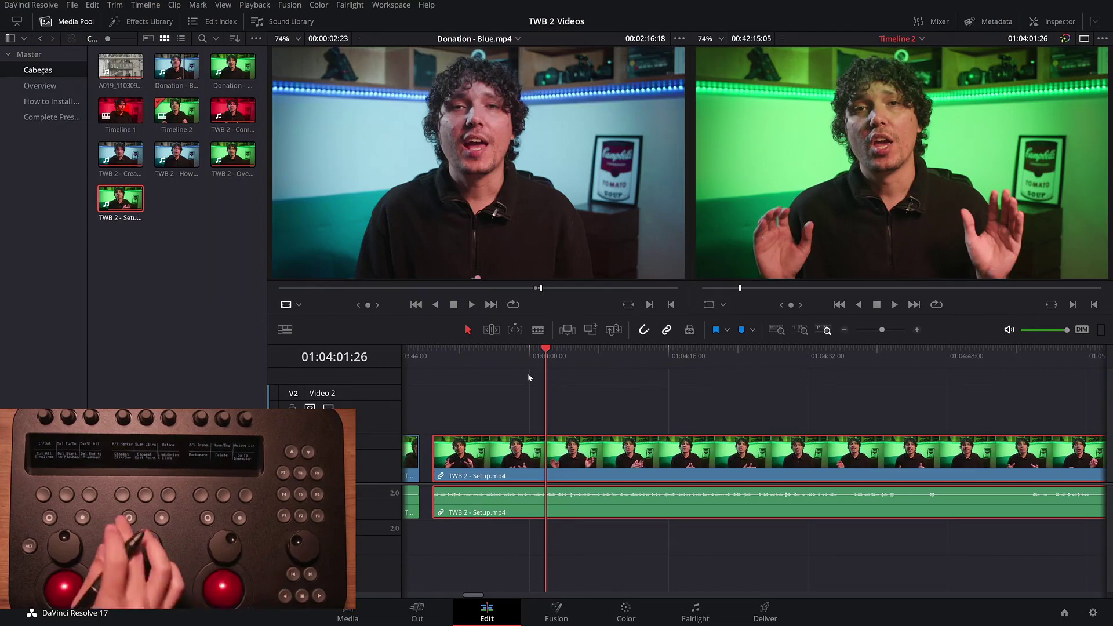
Step: Jump to the start of the TWB 2 - Setup.mp4 clip at 01:03:48:26 and nudge that edit point later
key("Up")
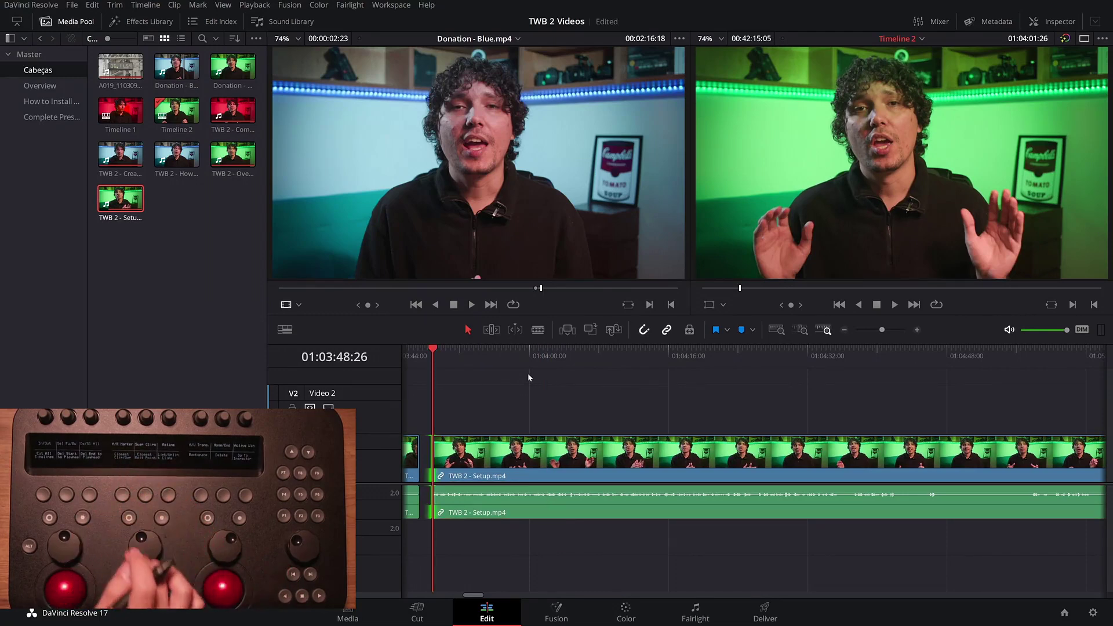
key("period")
key("period")
key("period")
key("period")
key("period")
key("period")
key("period")
key("period")
key("period")
key("period")
key("period")
key("period")
key("period")
key("period")
key("period")
key("period")
key("period")
key("period")
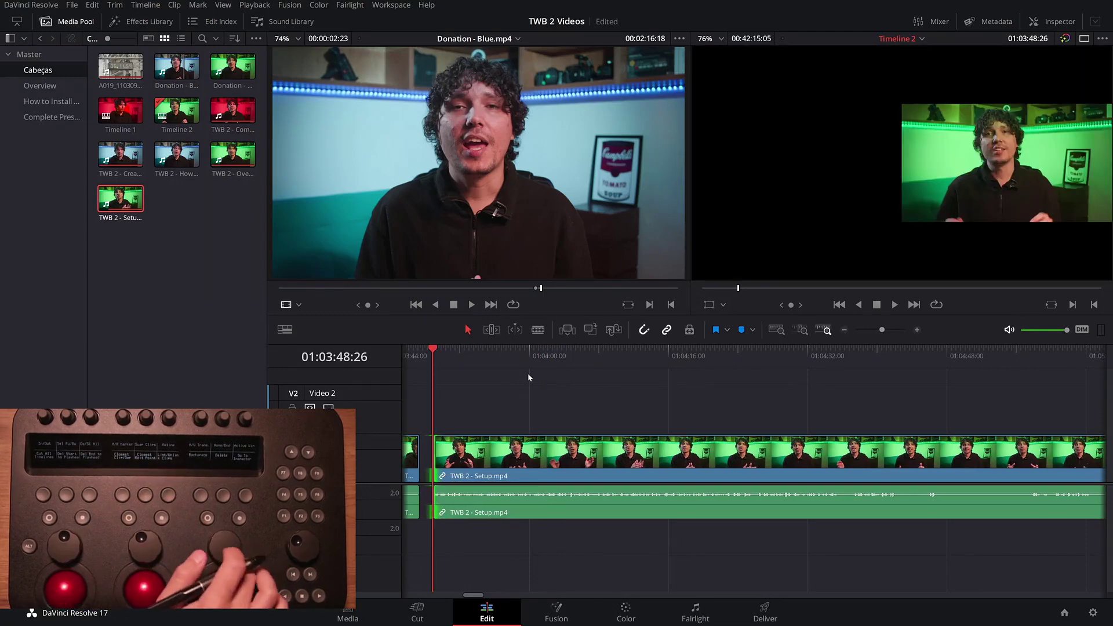
Step: Nudge the selected edit point at the start of the TWB 2 - Setup.mp4 clip back earlier
key("comma")
key("comma")
key("comma")
key("comma")
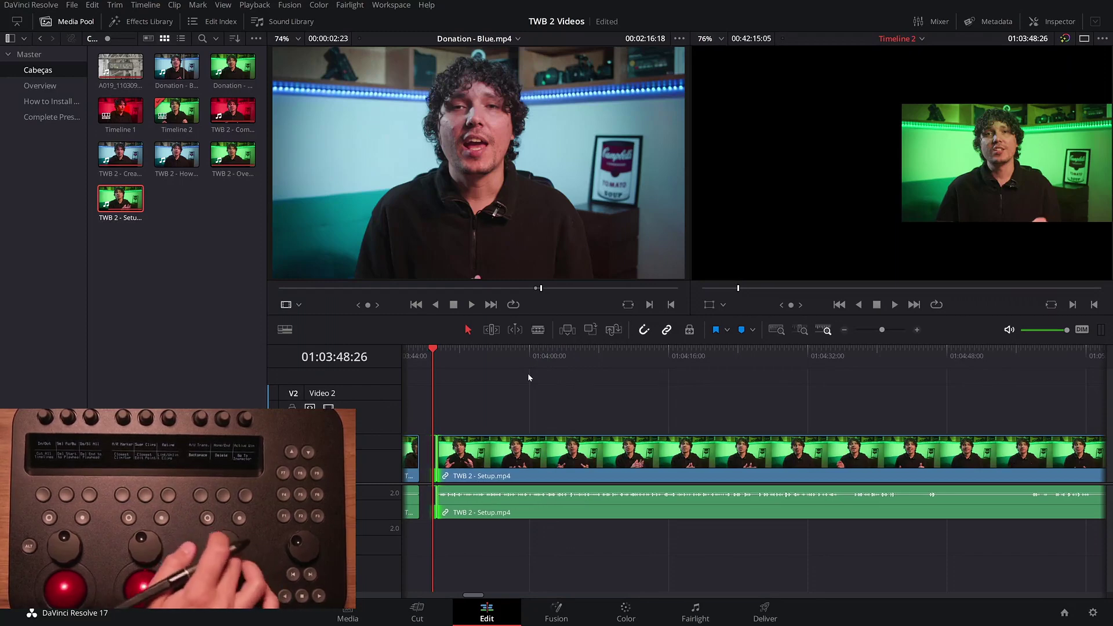
key("comma")
key("comma")
key("comma")
key("comma")
key("comma")
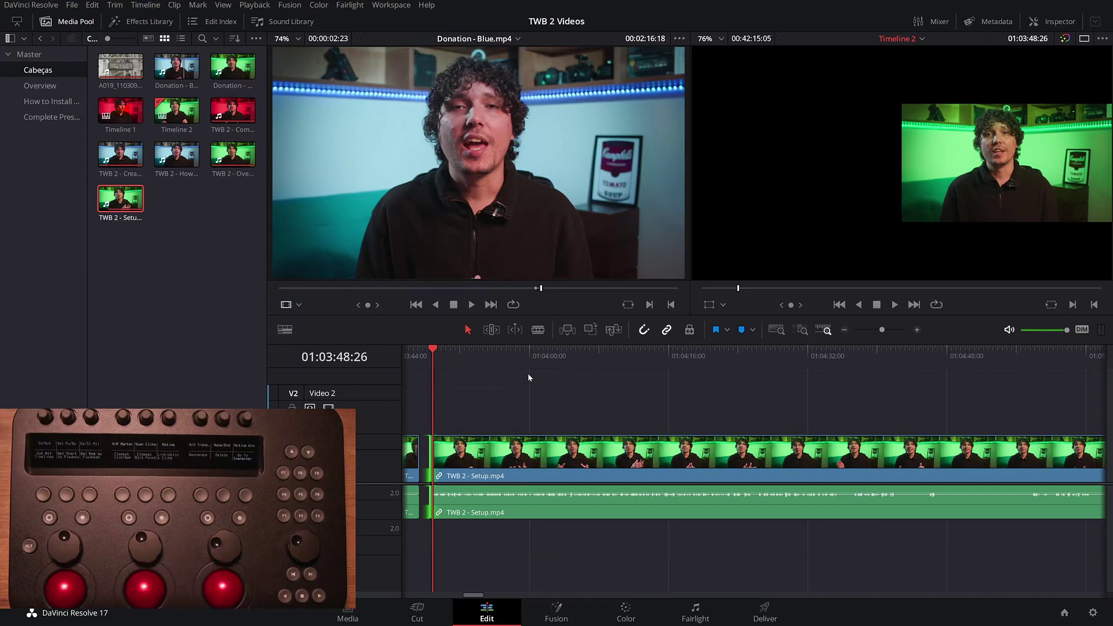
Step: Step the playhead frame by frame forward and backward near the clip's start, ending at 01:03:49:14
key("Right")
key("Right")
key("Right")
key("Right")
key("Right")
key("Right")
key("Right")
key("Right")
key("Right")
key("Right")
key("Right")
key("Right")
key("Right")
key("Right")
key("Right")
key("Right")
key("Right")
key("Right")
key("Right")
key("Right")
key("Left")
key("Left")
key("Left")
key("Left")
key("Left")
key("Left")
key("Left")
key("Left")
key("Left")
key("Left")
key("Left")
key("Left")
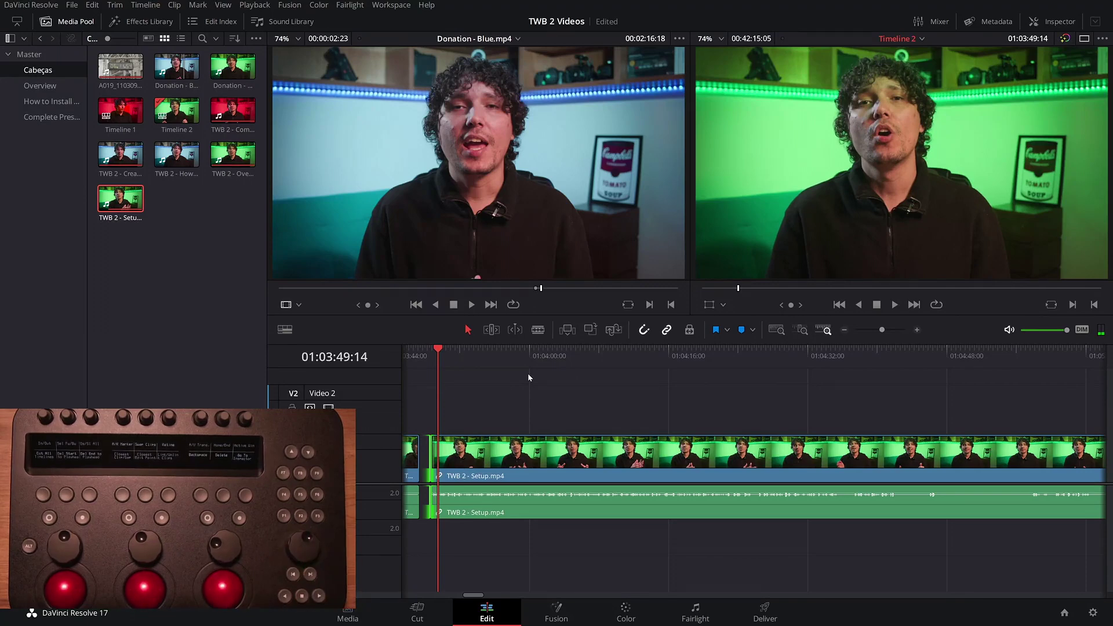
Step: Play Timeline 2 forward at 4x to 01:04:04:15 and split the TWB 2 - Setup.mp4 clip there
key("ctrl+minus")
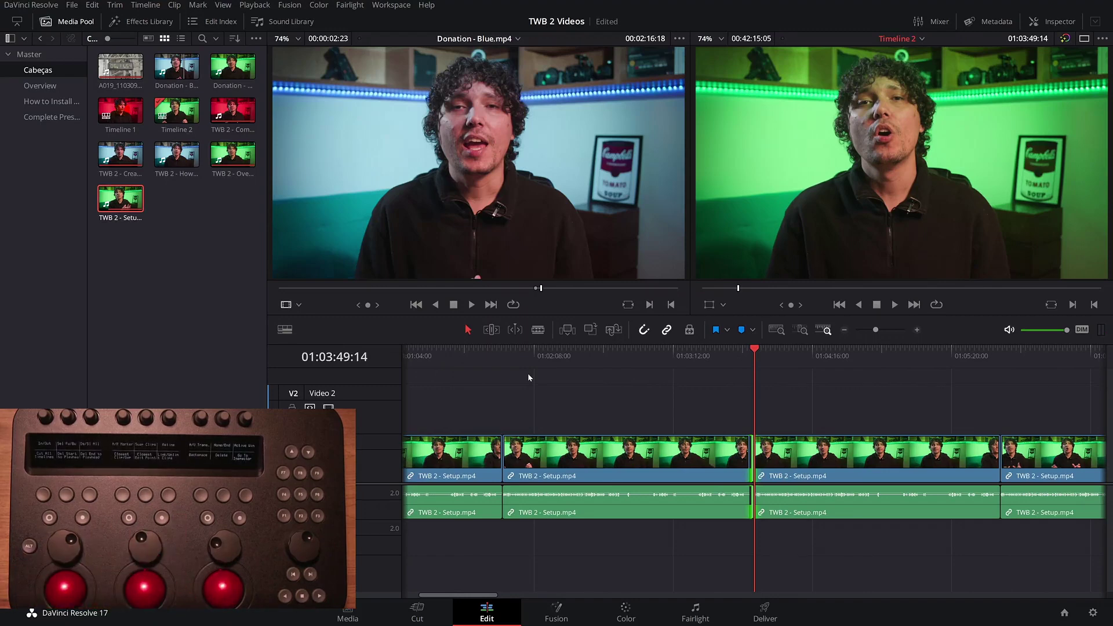
key("l")
key("l")
key("l")
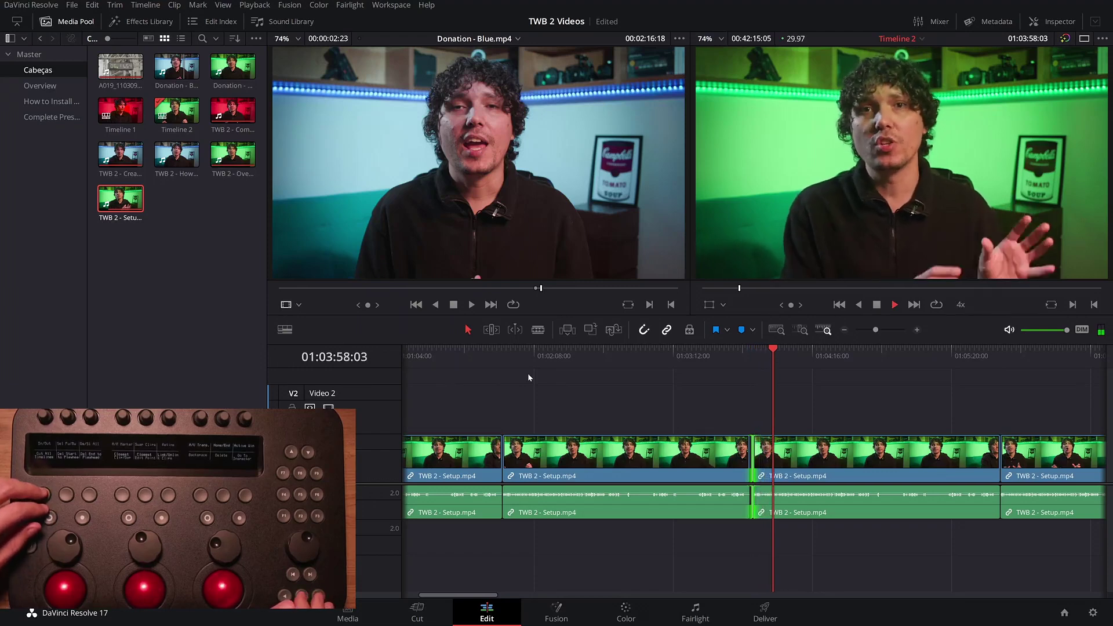
key("k")
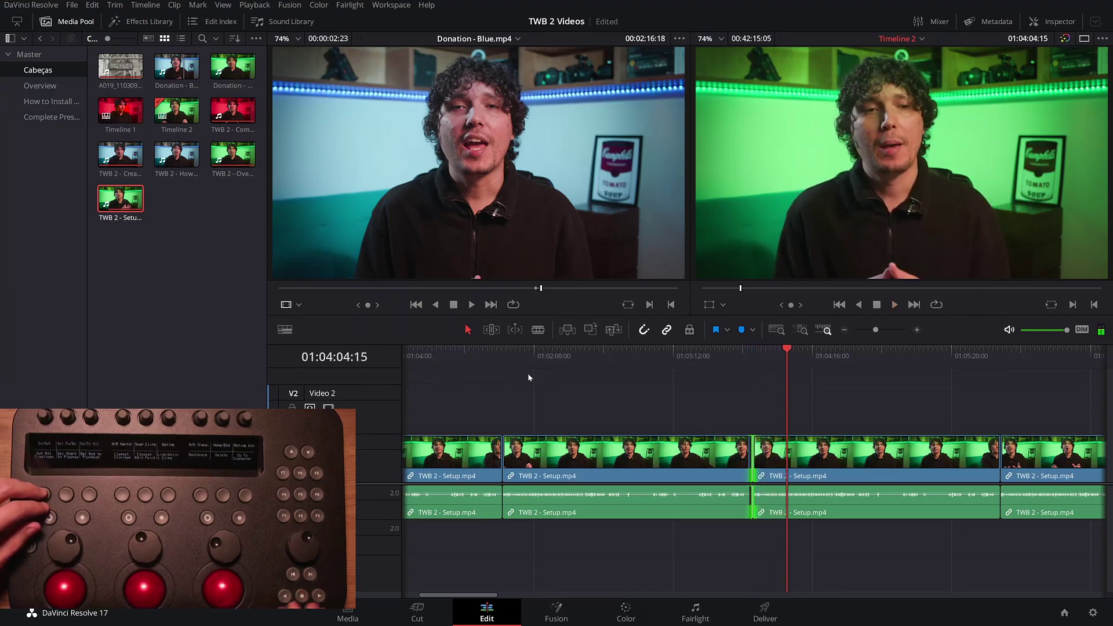
key("ctrl+b")
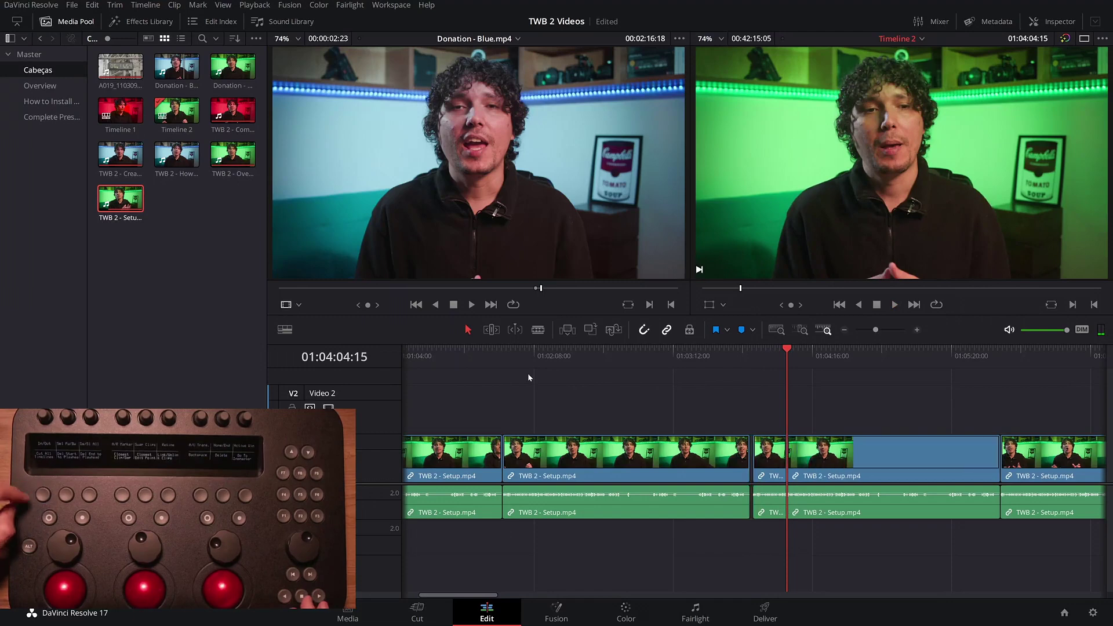
Step: Play forward at 4x to 01:04:15:09 and ripple-trim the start of the current clip to the playhead
key("l")
key("l")
key("l")
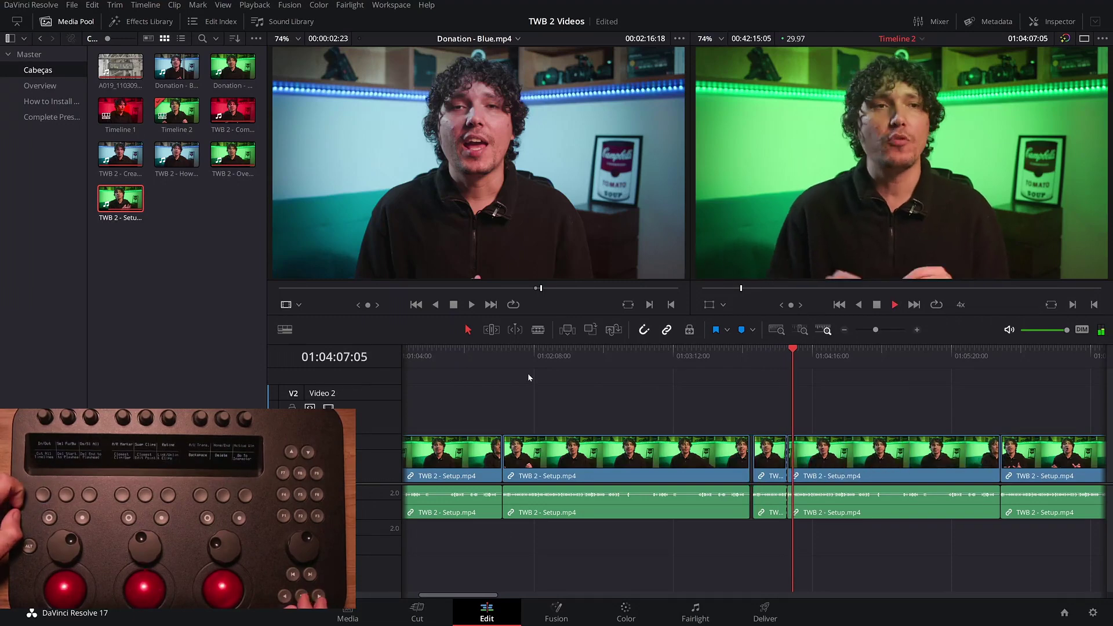
key("k")
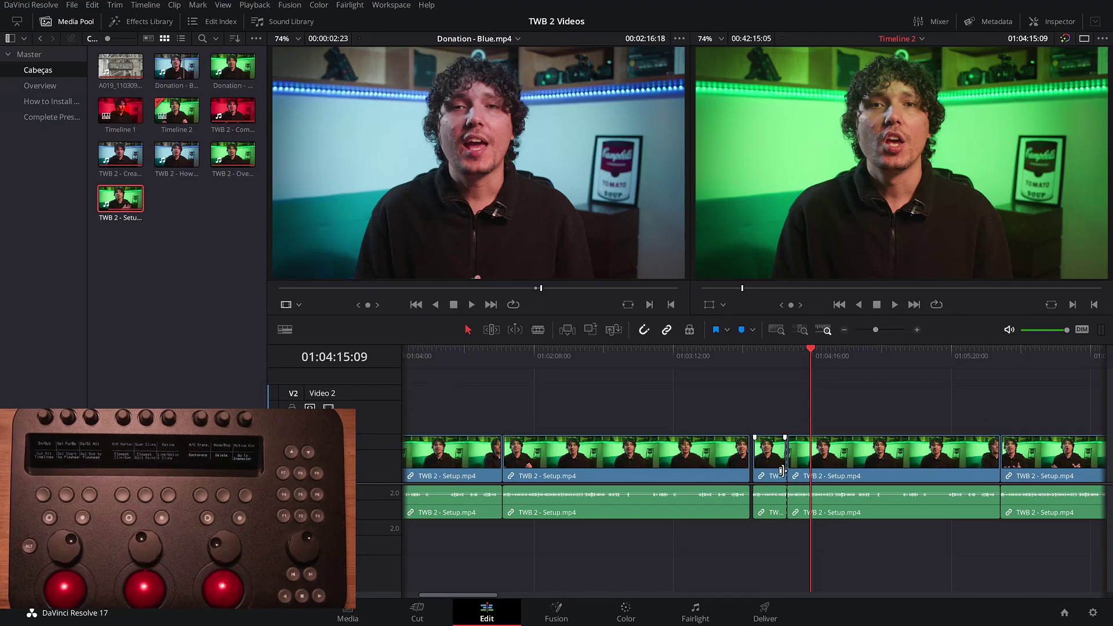
key("shift+bracketleft")
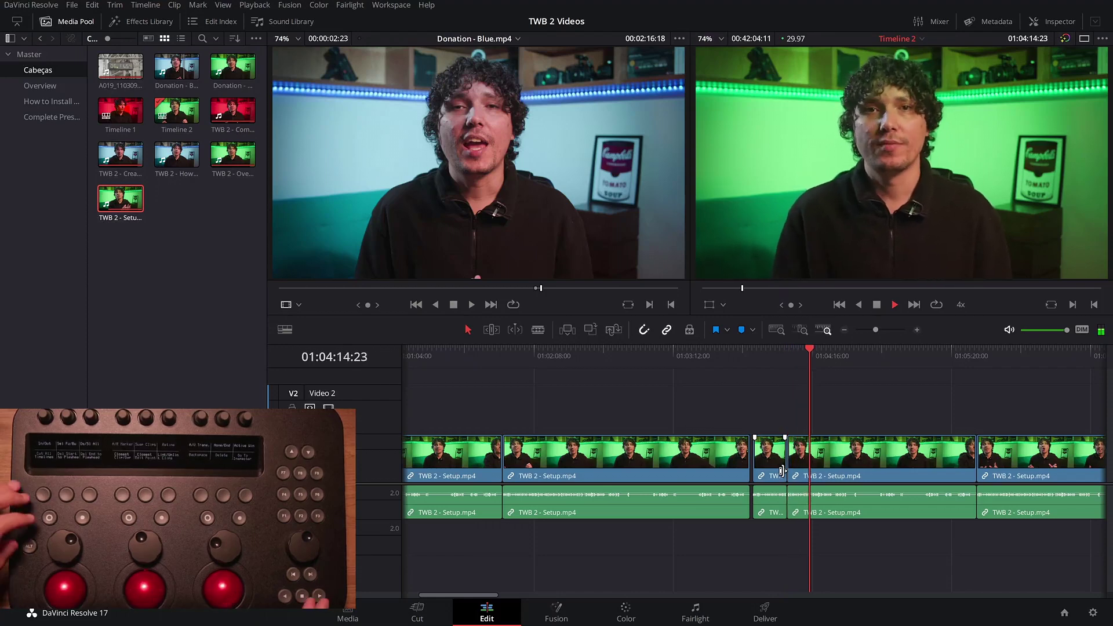
Step: Split the clip at 01:04:17:21, play on to 01:05:04:03 and ripple-trim the new clip's start to the playhead
key("space")
key("ctrl+b")
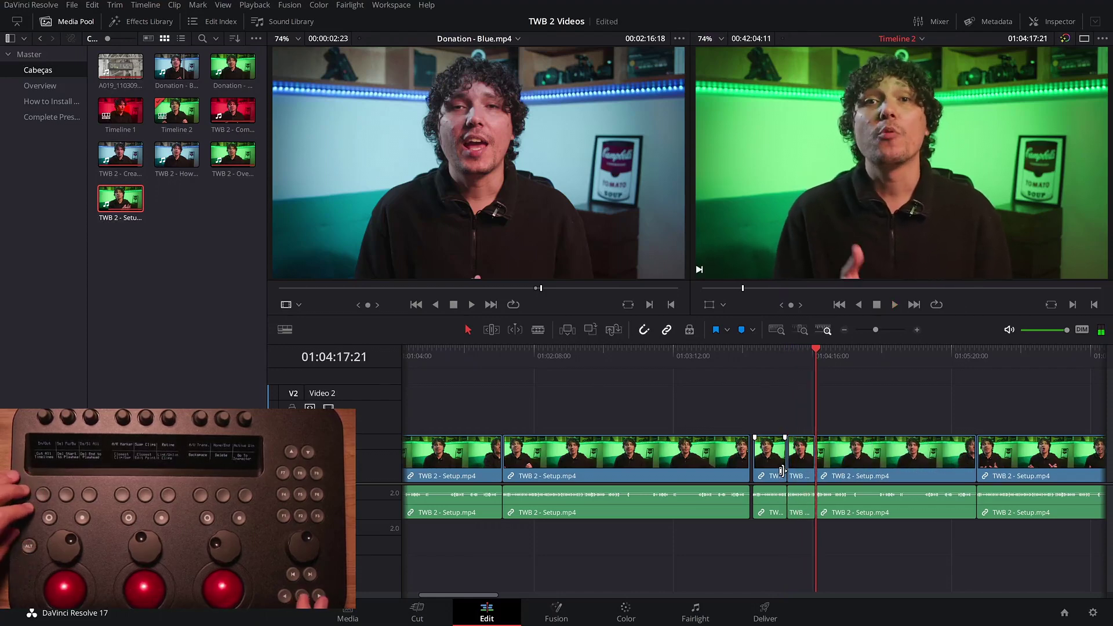
key("l")
key("l")
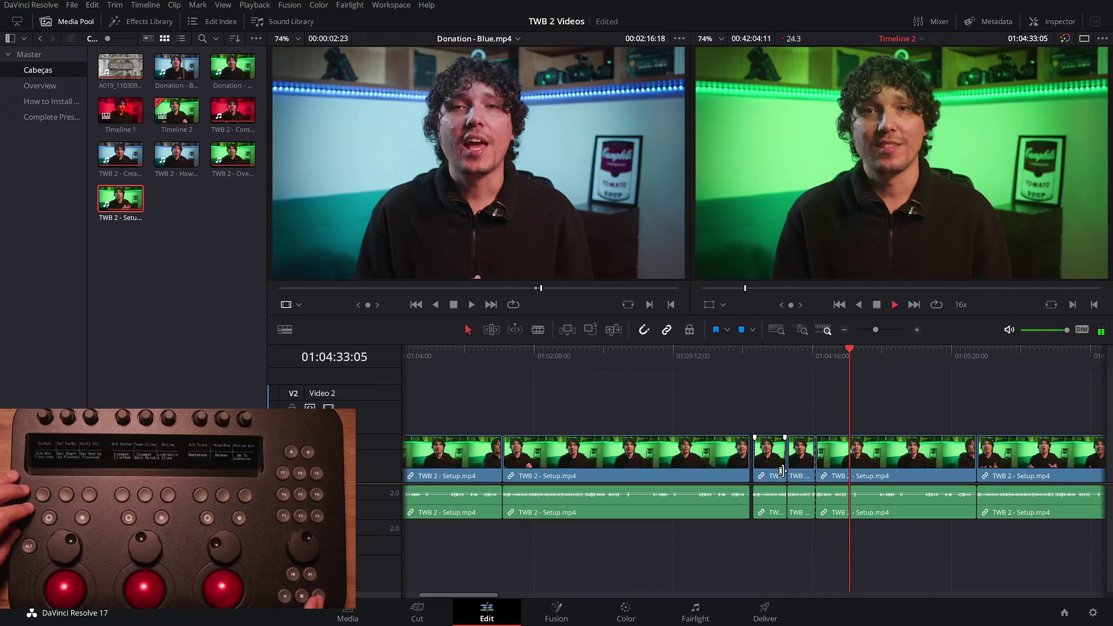
key("space")
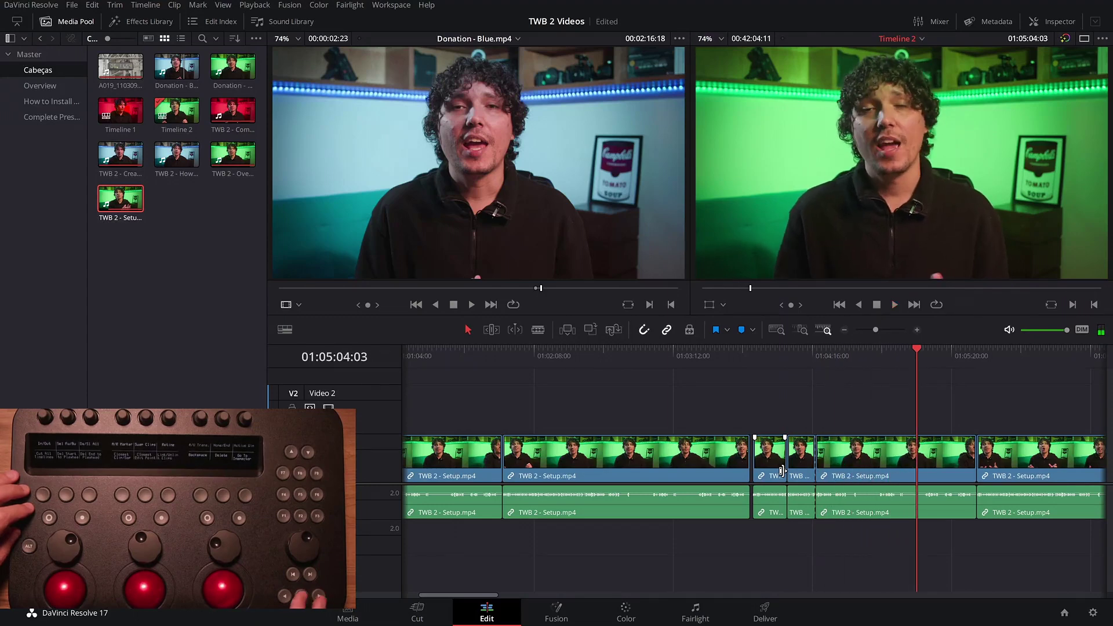
key("ctrl+shift+[")
Step: Play forward at 4x to 01:04:28:24 and ripple-trim the end of the current clip to the playhead
key("l")
key("l")
key("l")
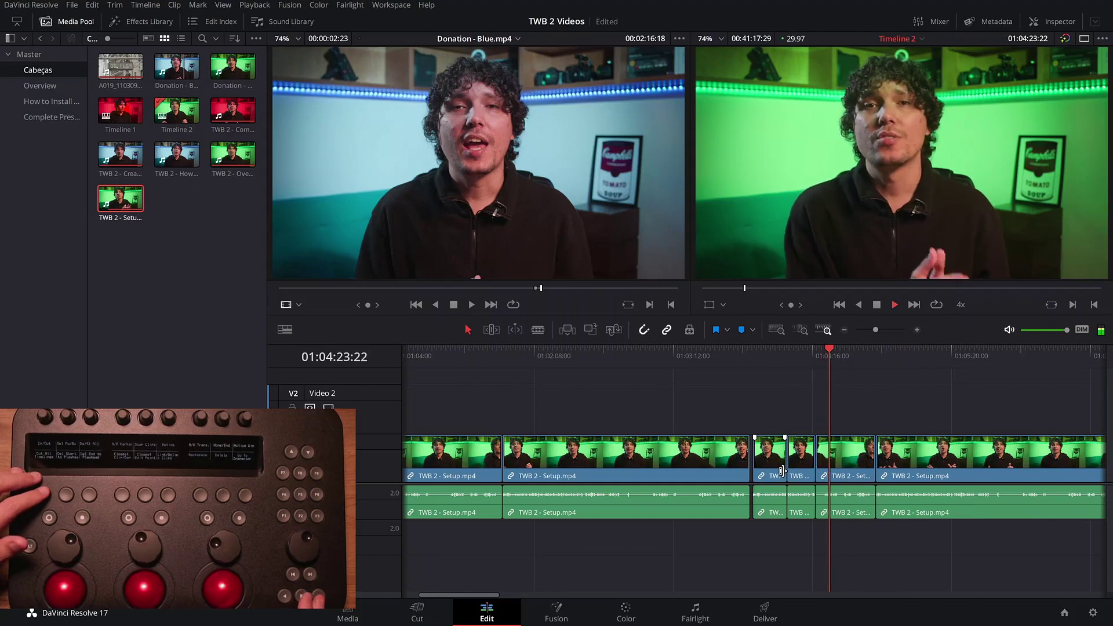
key("space")
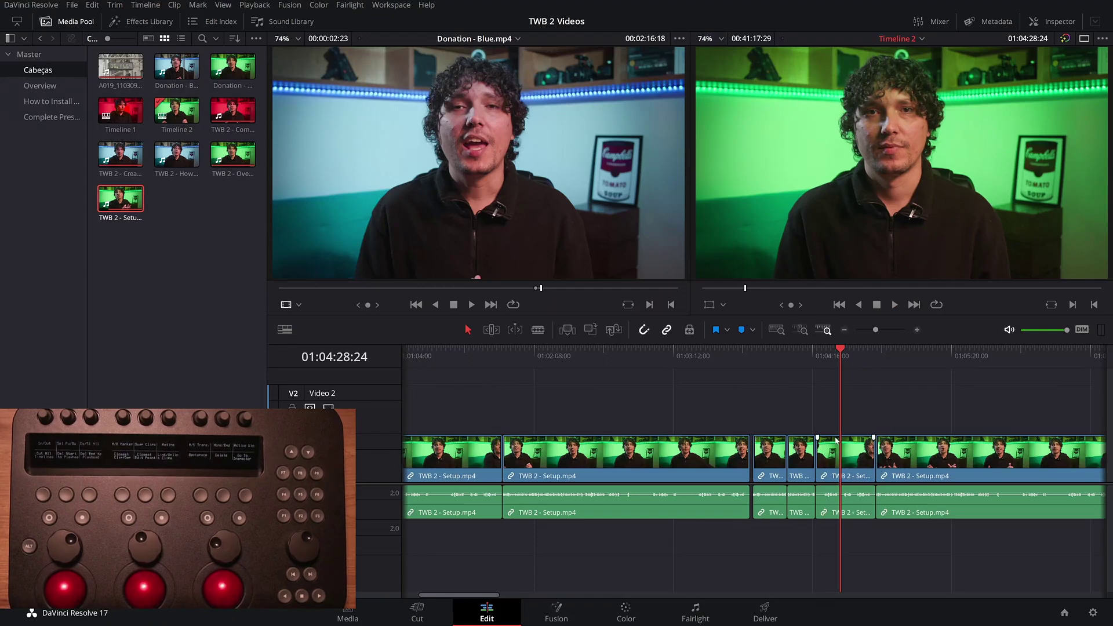
key("ctrl+shift+]")
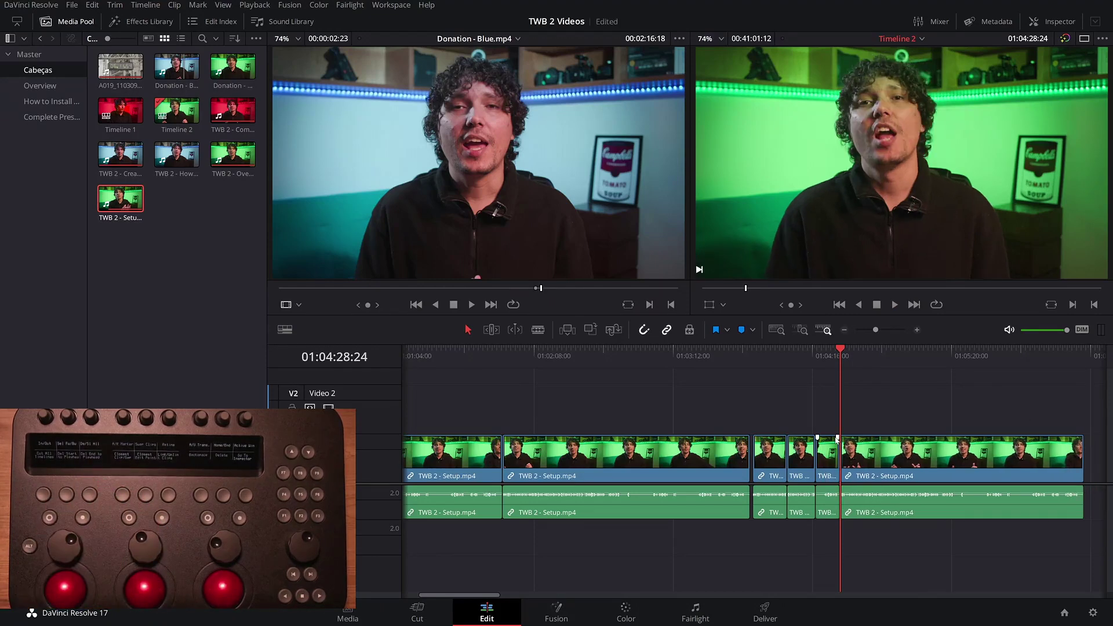
Step: Jump back and forth between the new edit points, ending on the cut at 01:04:04:15
key("Up")
key("Up")
key("Up")
key("Down")
key("Down")
key("Up")
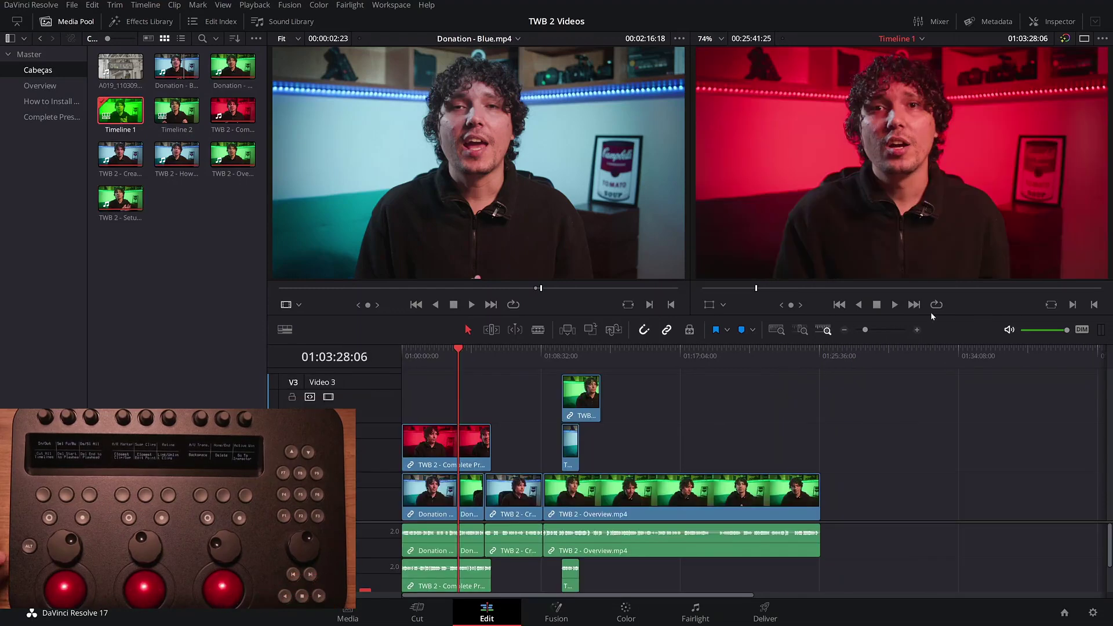
Step: Switch to Timeline 1, play it in reverse and stop at 01:02:17:08
key("j")
key("j")
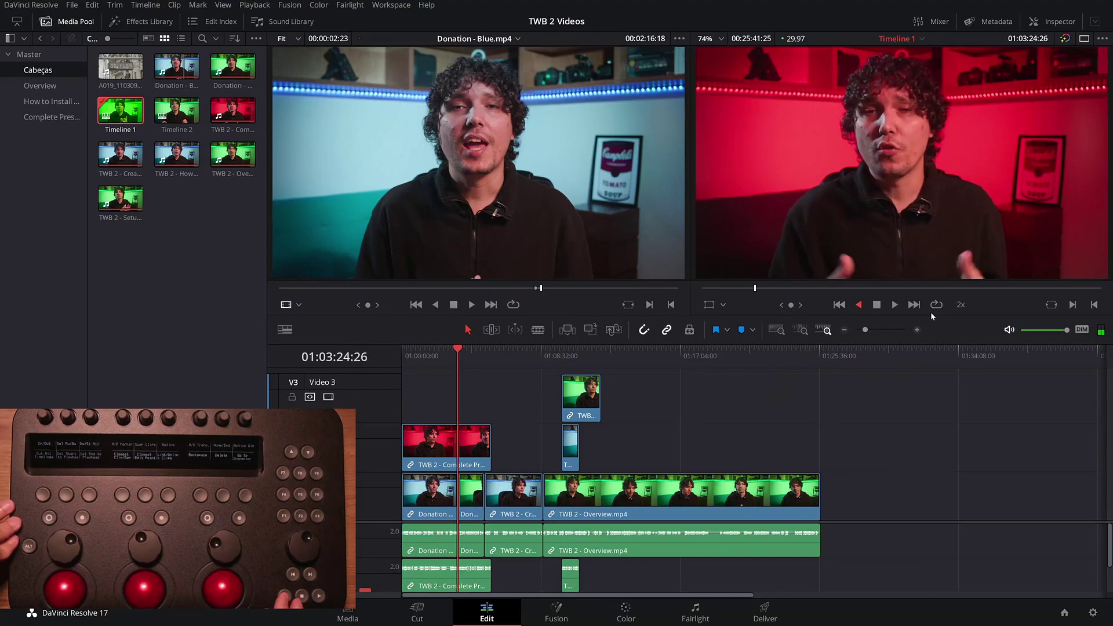
key("j")
key("j")
key("j")
key("j")
key("k")
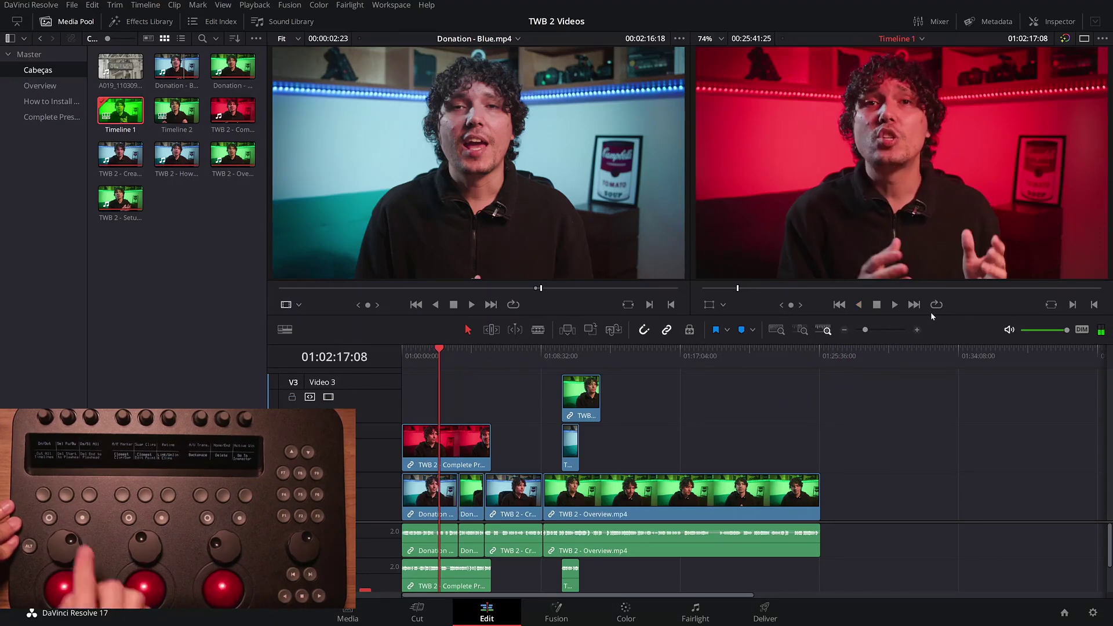
Step: Split the clips on all tracks at the playhead and undo the split
key("ctrl+b")
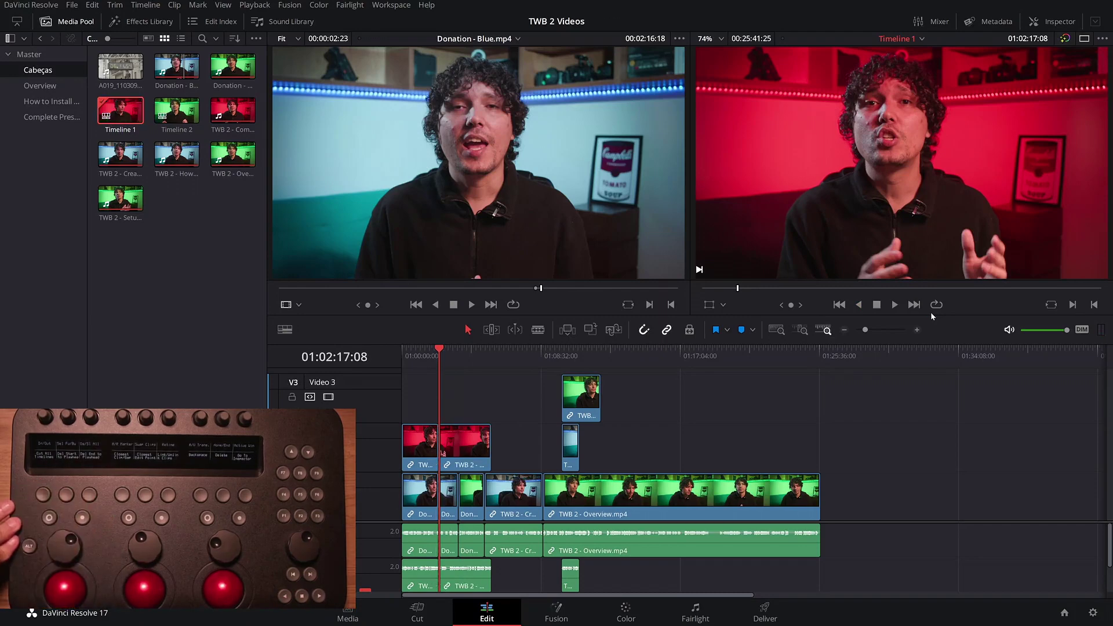
key("ctrl+z")
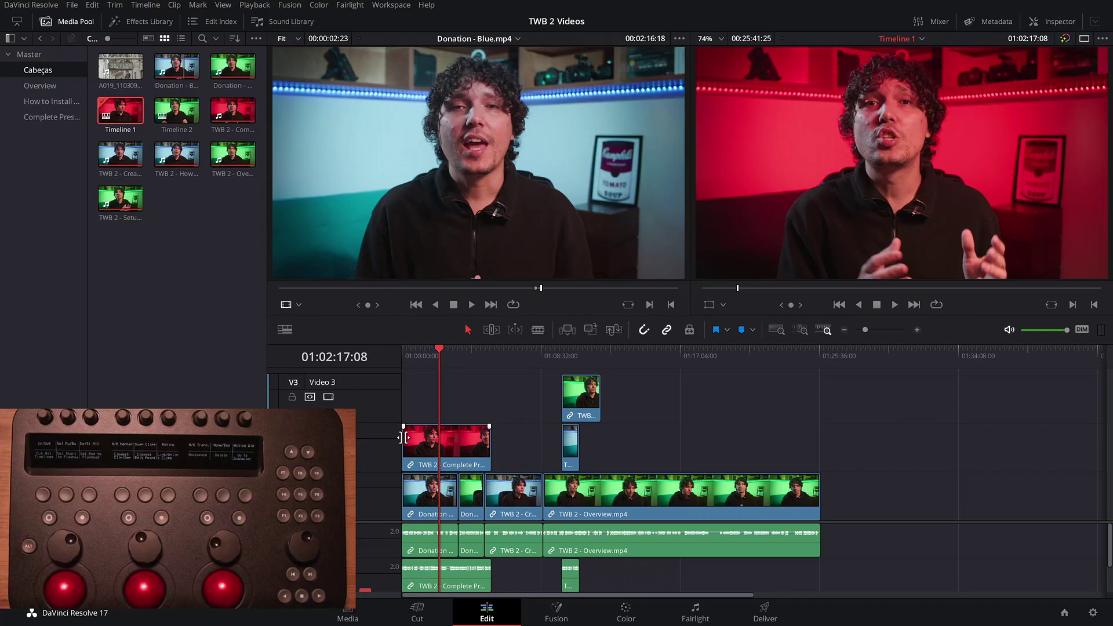
Step: Lock tracks Video 1 and Video 2, split the remaining clips at the playhead and undo that split
key("alt+shift+1")
key("alt+2")
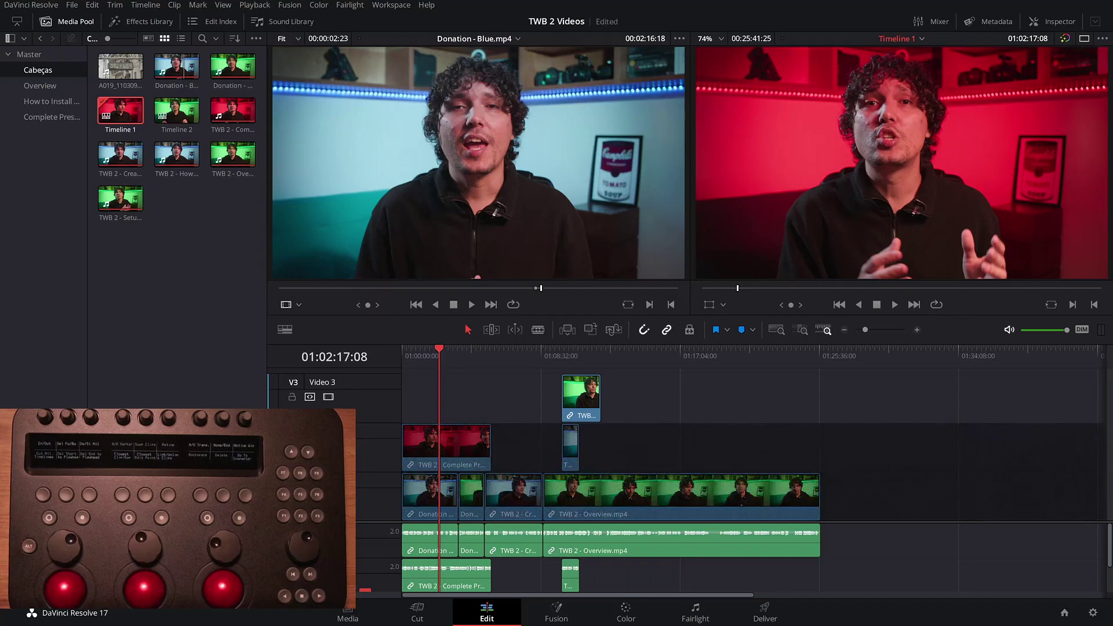
key("ctrl+b")
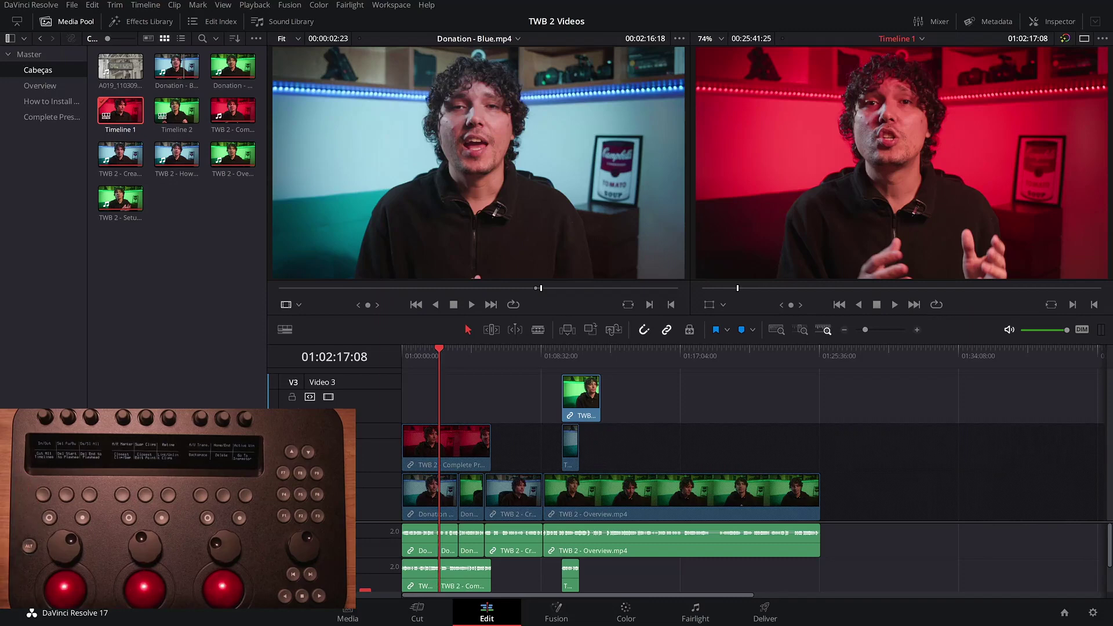
key("ctrl+z")
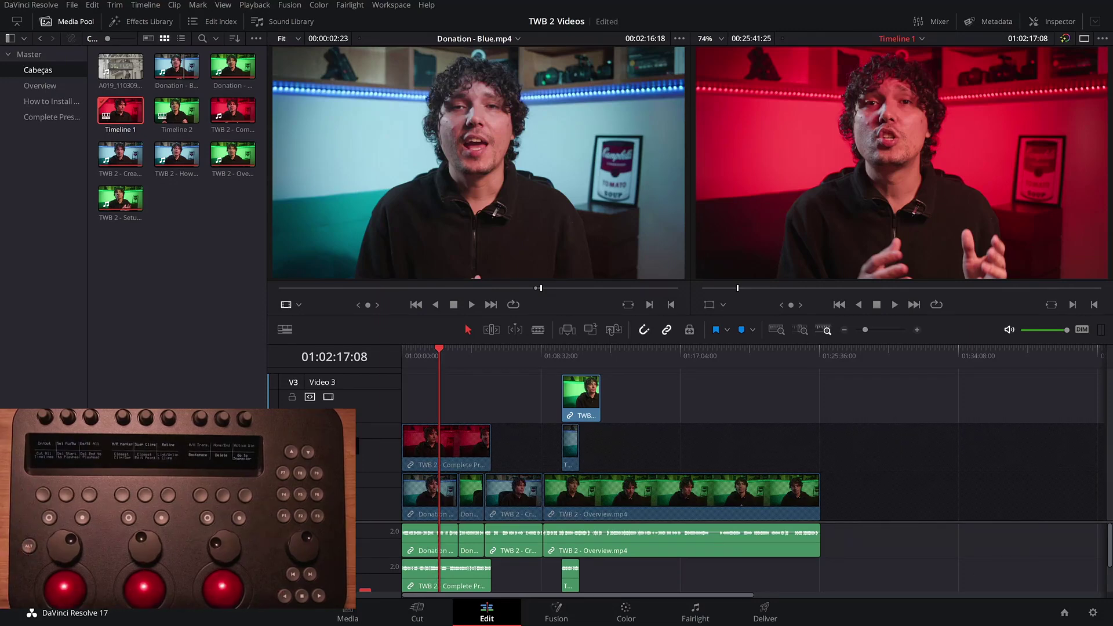
Step: With Video 1 and Video 2 unlocked but their Auto Track Selectors off, split the clips at the playhead and undo the split
left_click(292, 446)
left_click(292, 495)
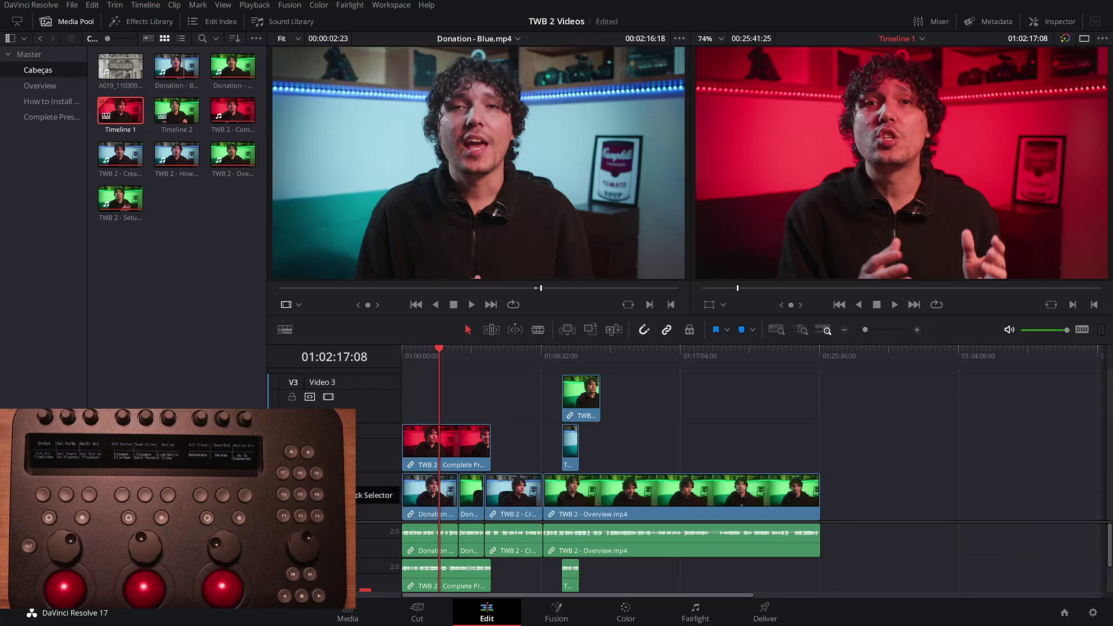
key("ctrl+b")
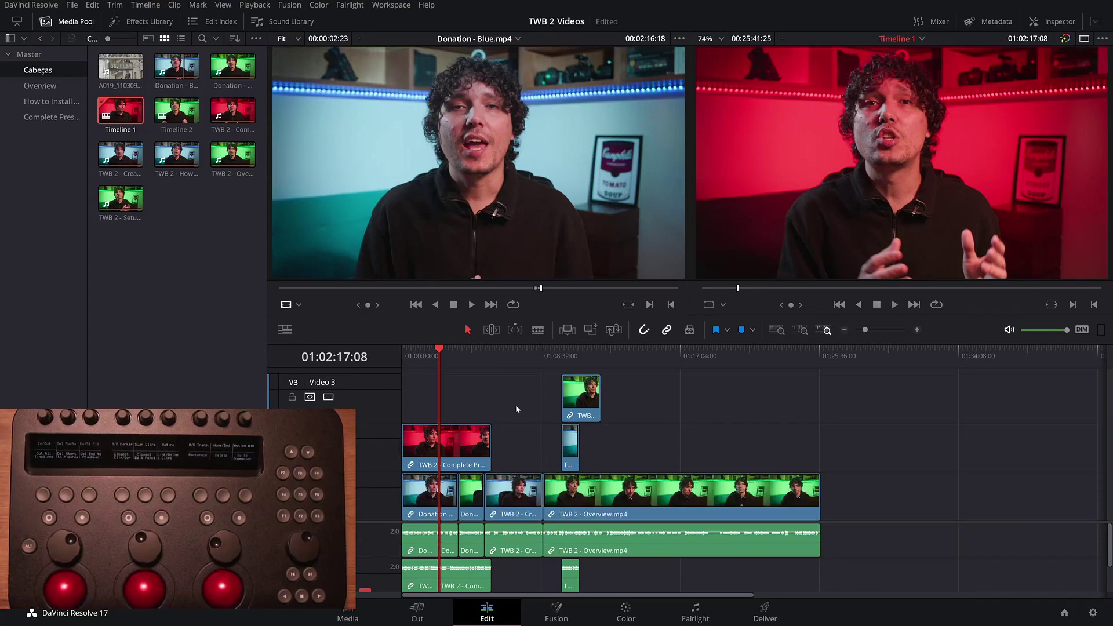
left_click_drag(439, 351, 436, 375)
key("ctrl+z")
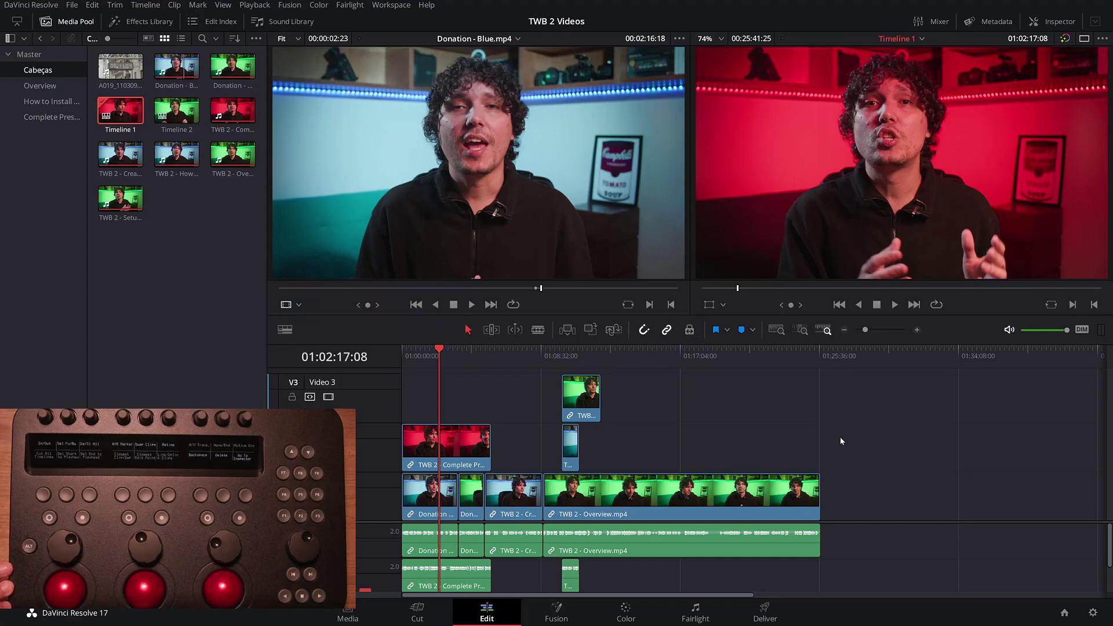
Step: Select the Donation - Blue.mp4 clip under the playhead, split only that clip at 01:02:17:08 and undo the split
key("shift+v")
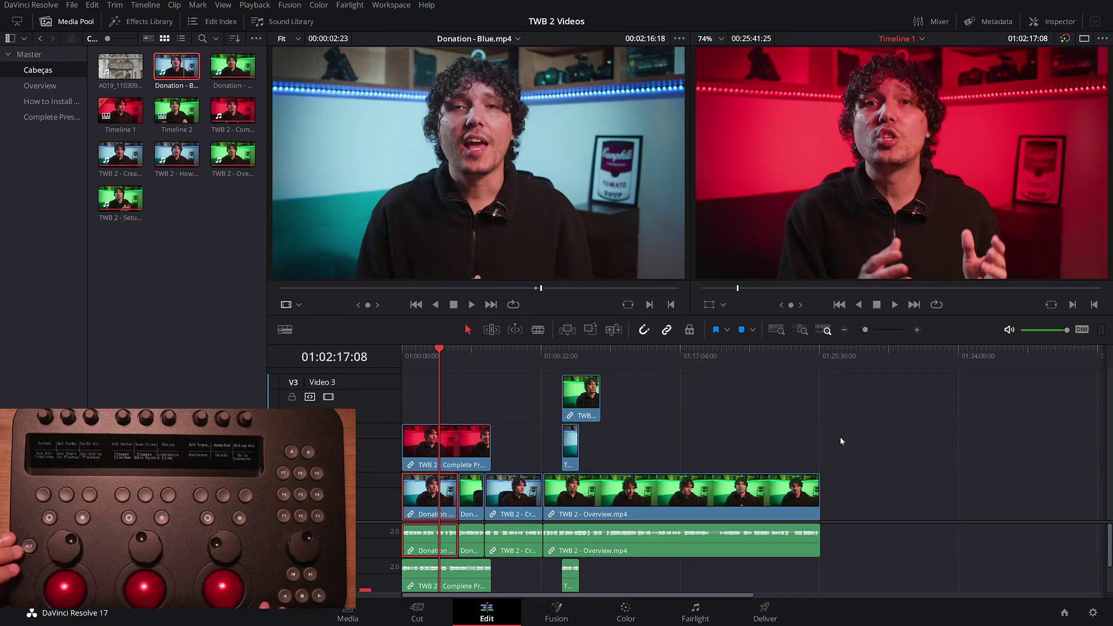
key("ctrl+backslash")
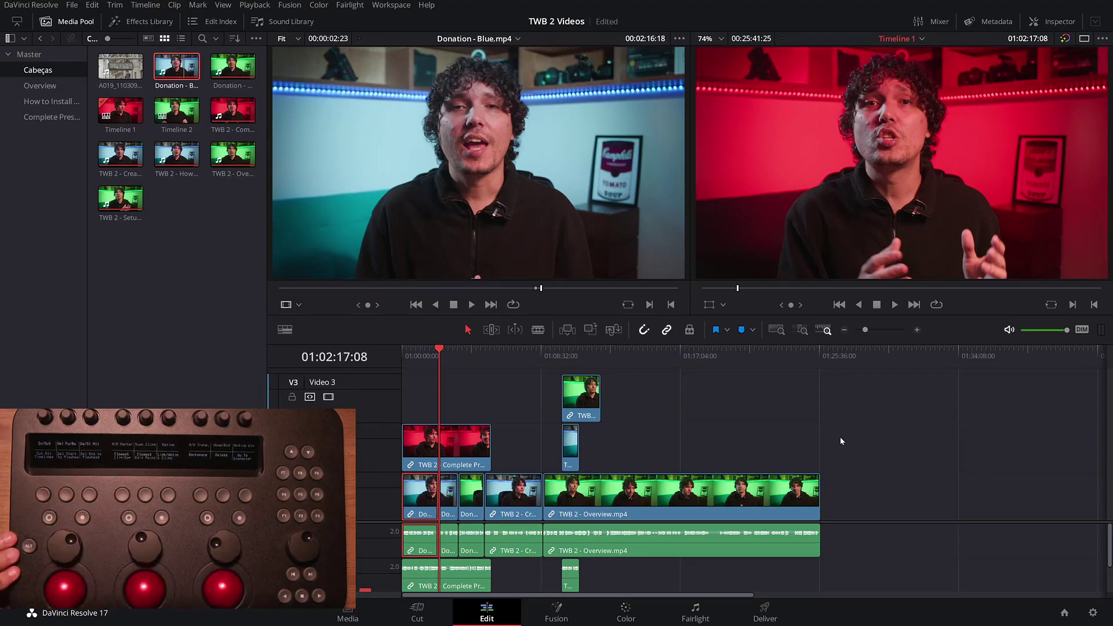
key("ctrl+z")
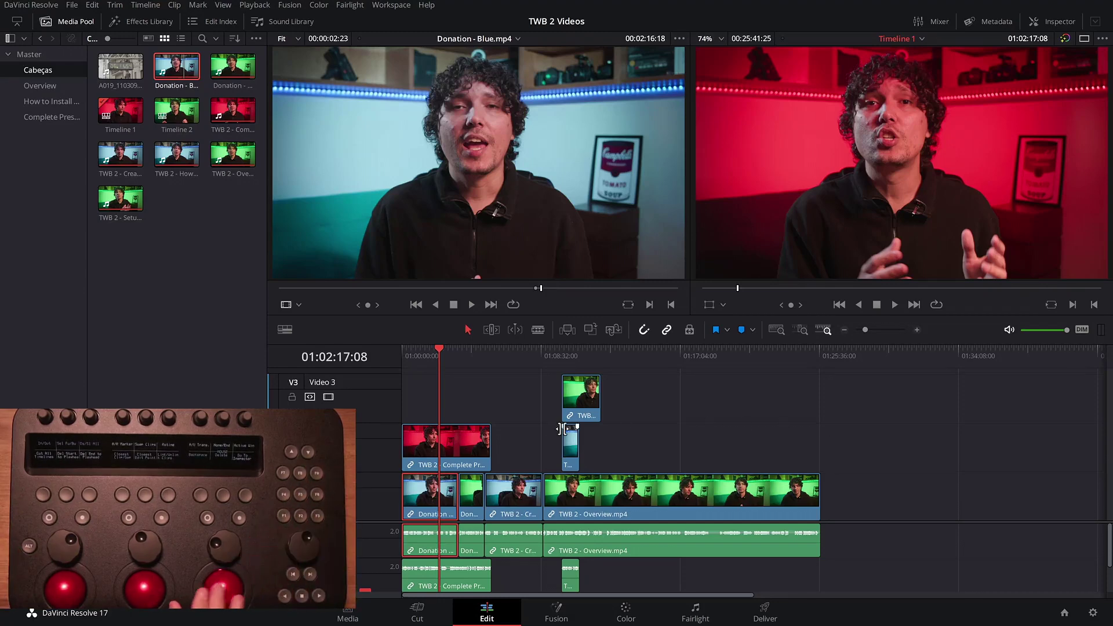
Step: Select the TWB 2 - Complete Presentation clip on Video 2, split it at the playhead, undo the split and clear the selection
left_click(458, 441)
key("ctrl+b")
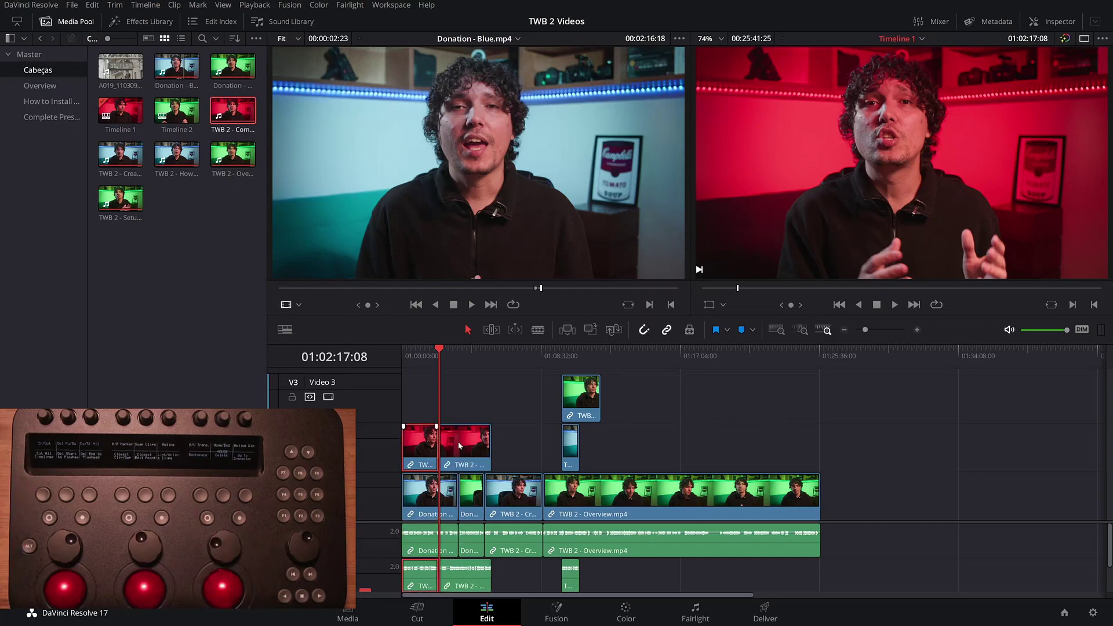
key("ctrl+z")
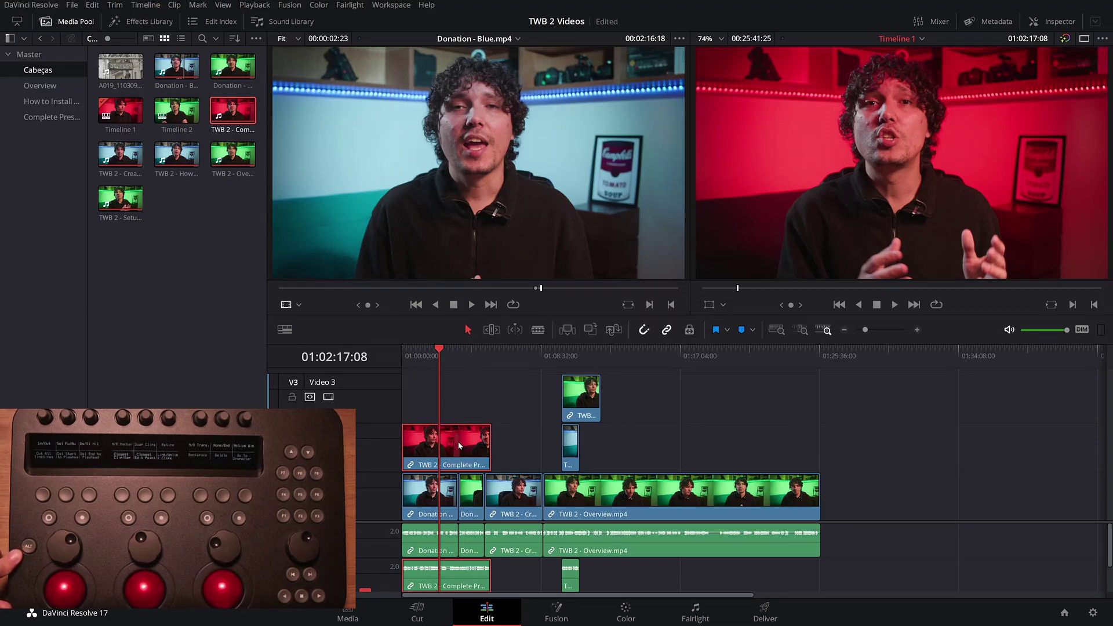
key("ctrl+shift+a")
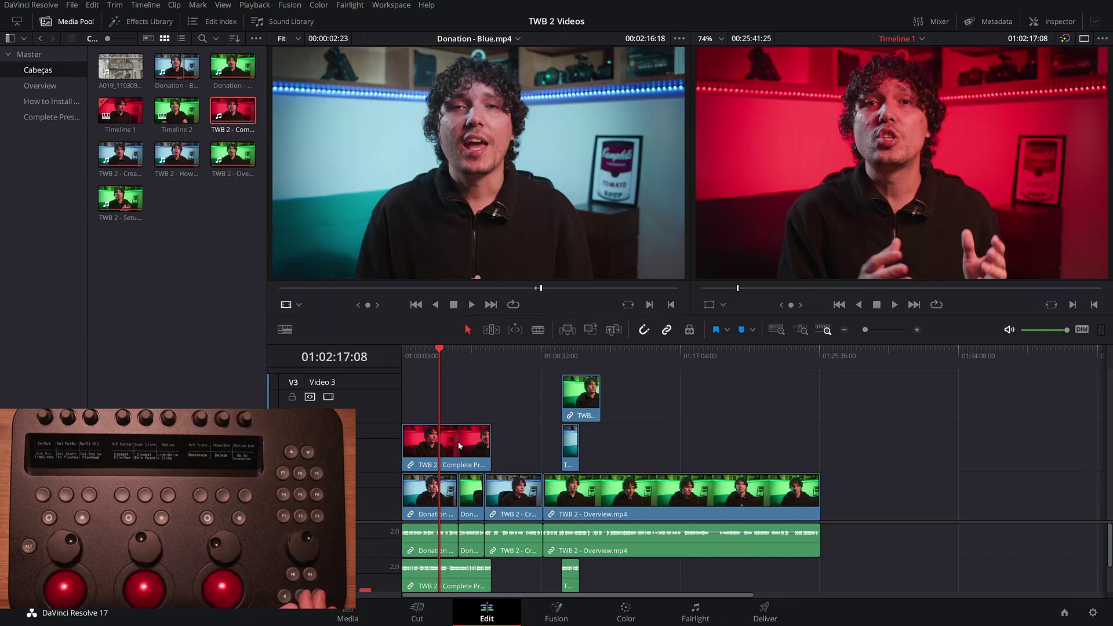
Step: Select the Video 1 clip at 01:02:16:14, the nearest edit point at 01:03:28:06, and the Donation - Green.mp4 clip starting there
key("k")
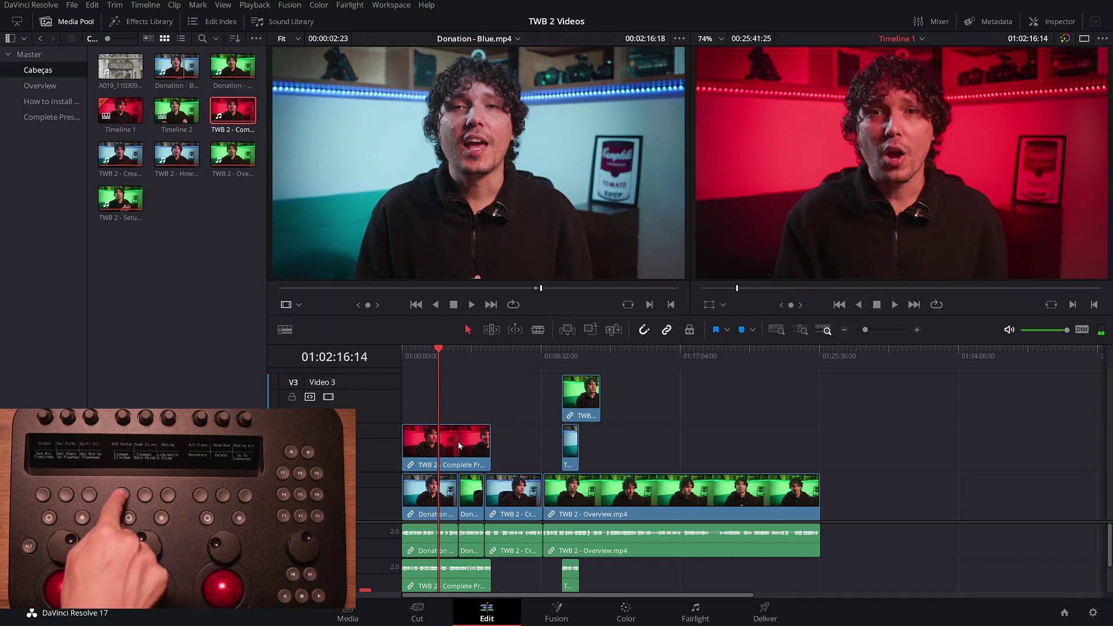
key("shift+v")
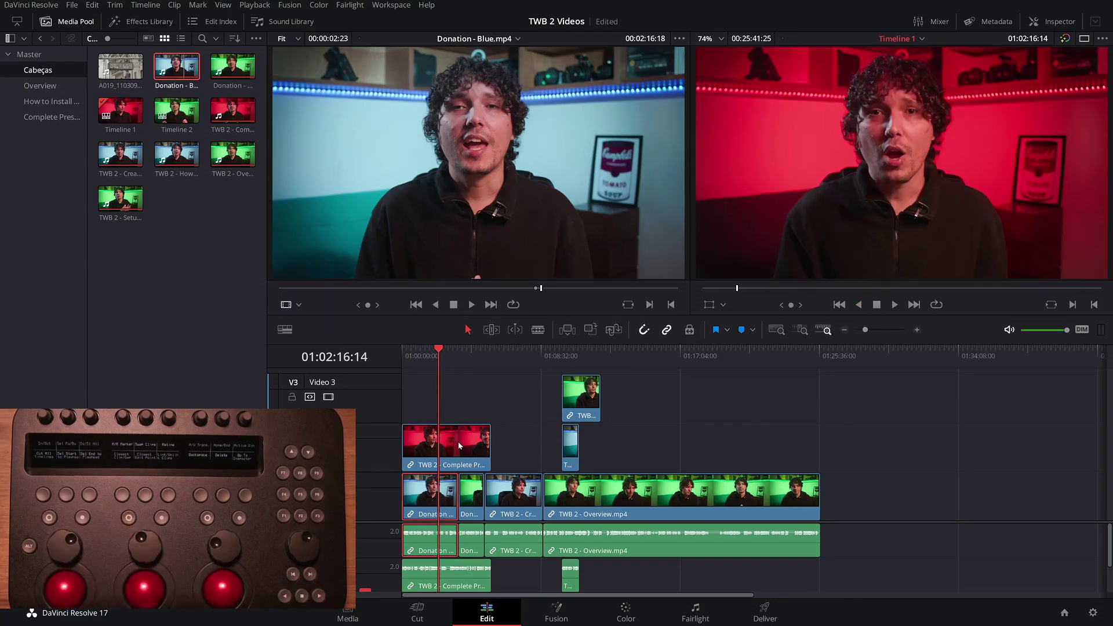
key("v")
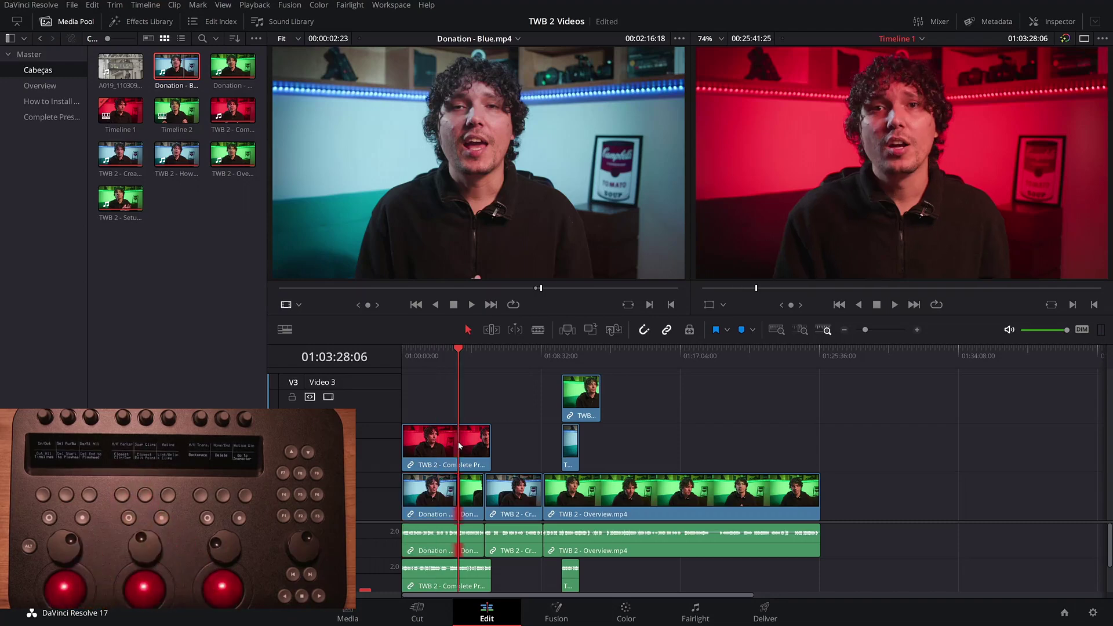
key("shift+v")
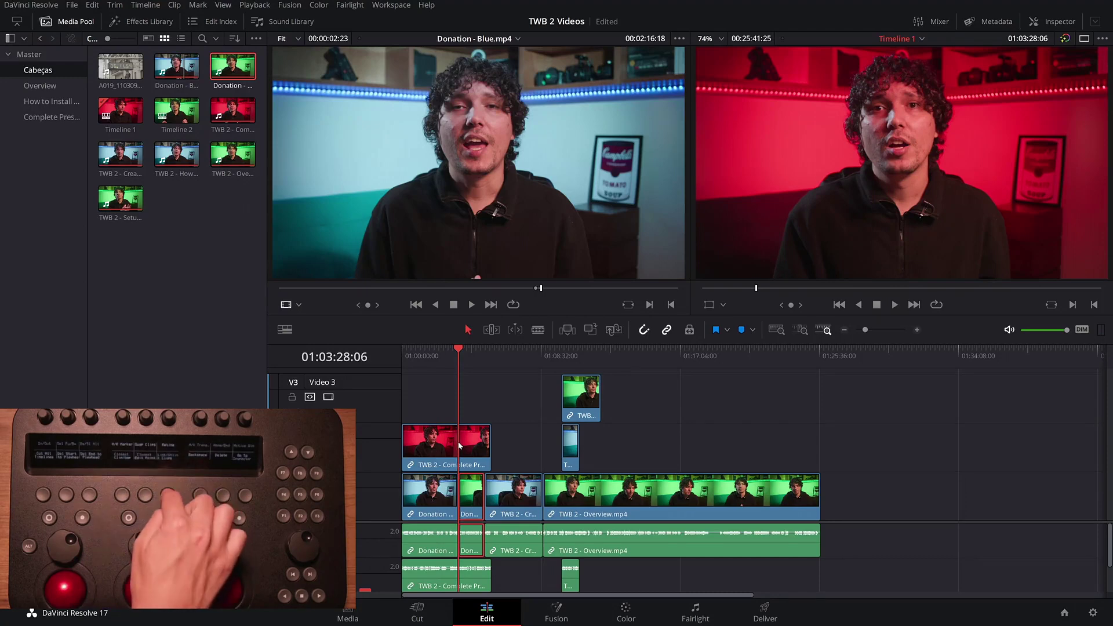
Step: Select the video and audio clips around the 01:03:28:06 cut, unlink them and link them again
key("ctrl+equal")
key("ctrl+equal")
key("ctrl+equal")
key("ctrl+equal")
key("ctrl+equal")
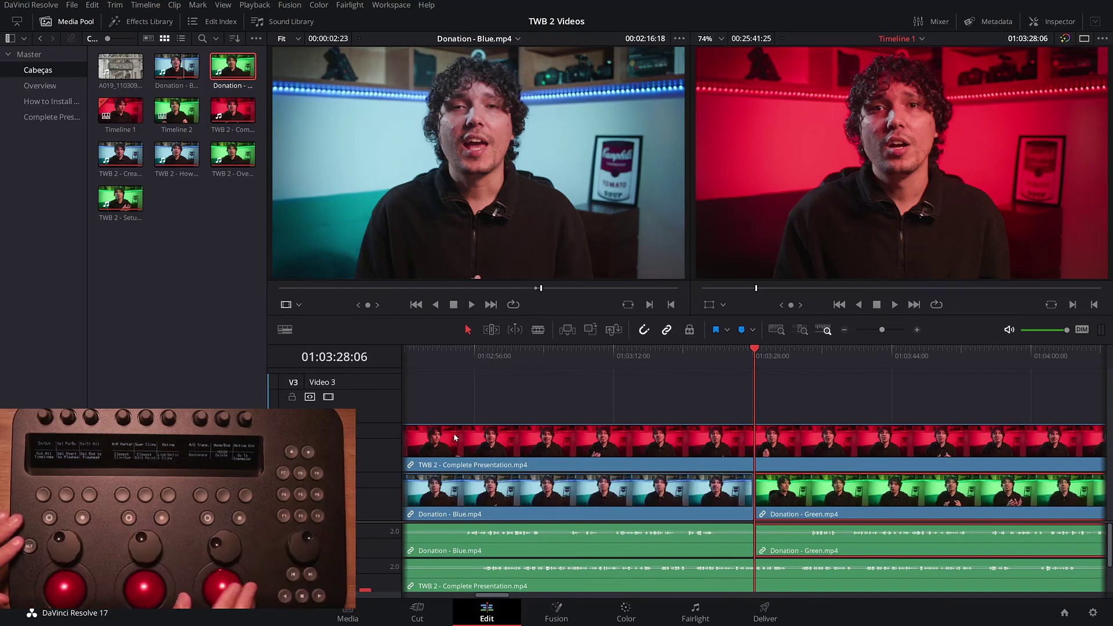
left_click_drag(537, 404, 846, 562)
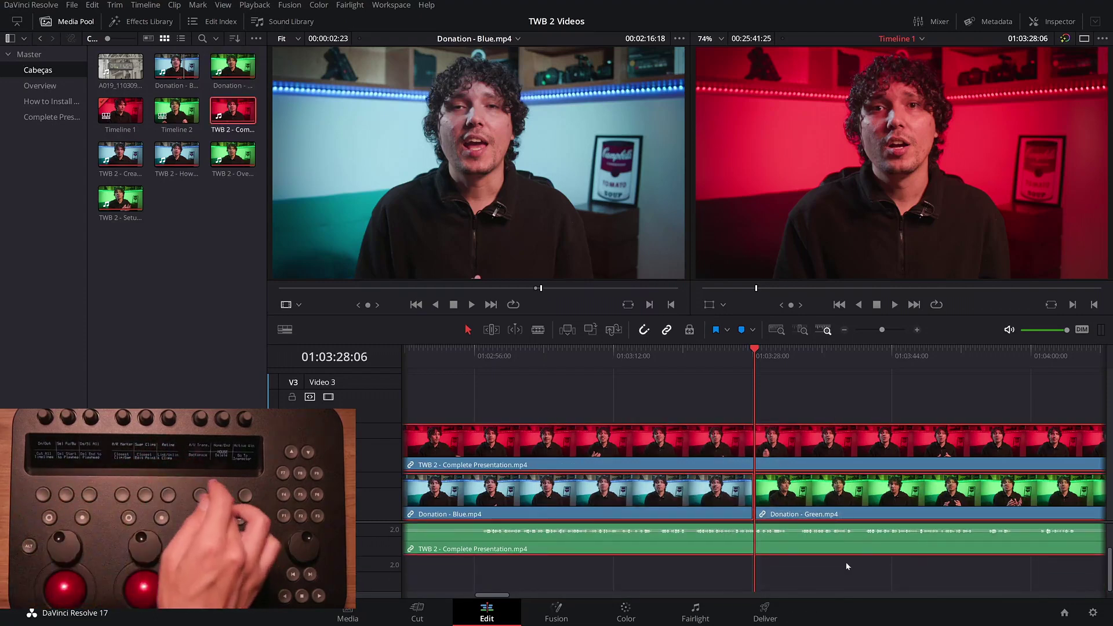
key("ctrl+alt+l")
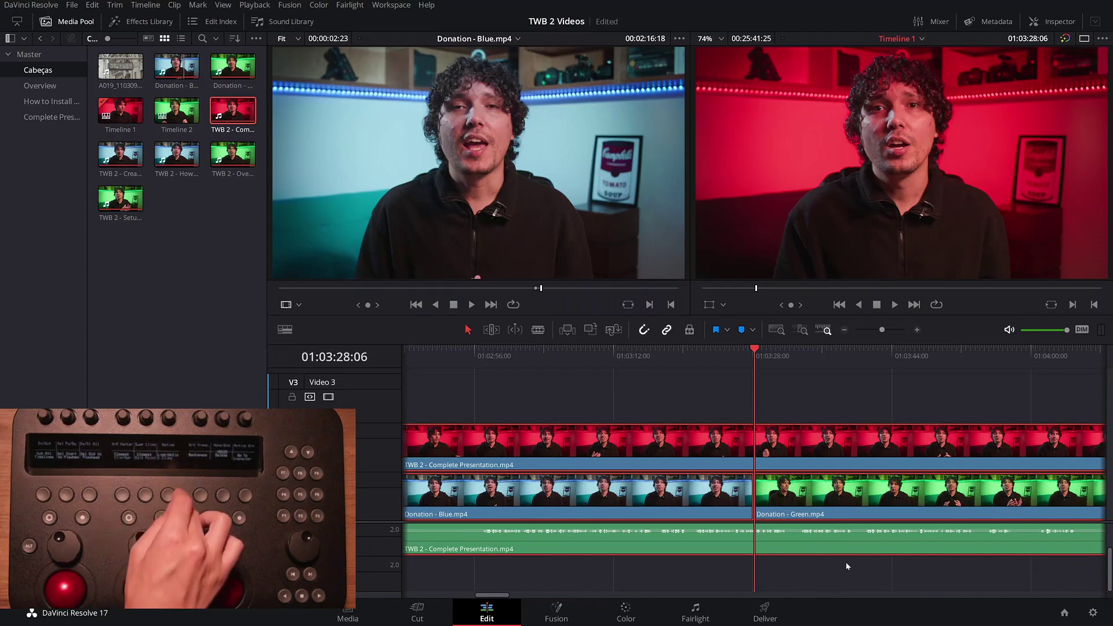
key("ctrl+alt+l")
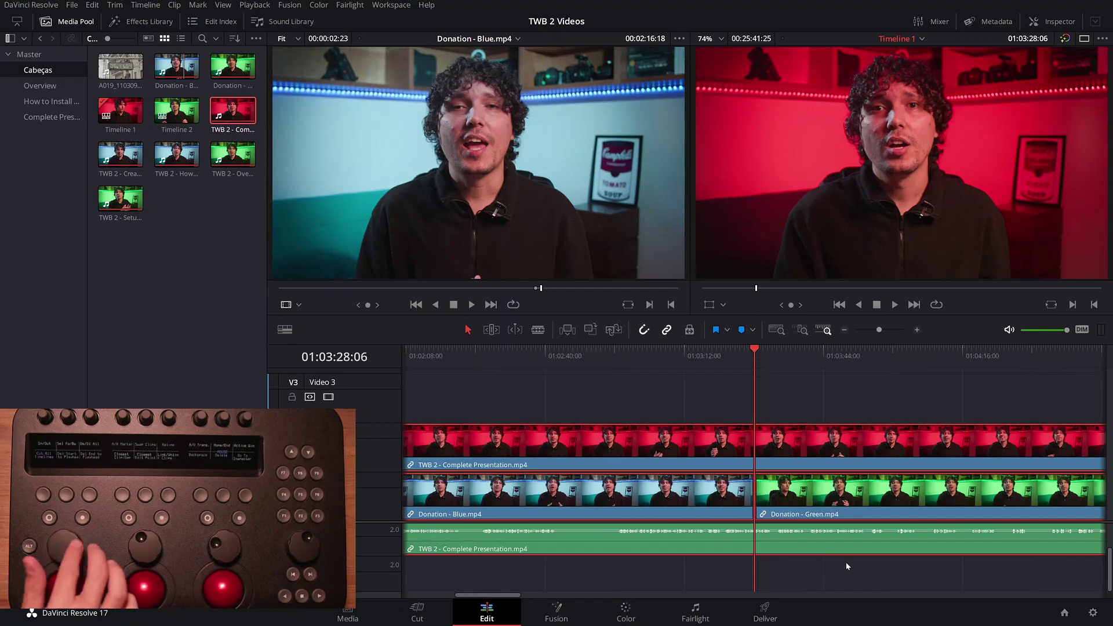
key("shift+z")
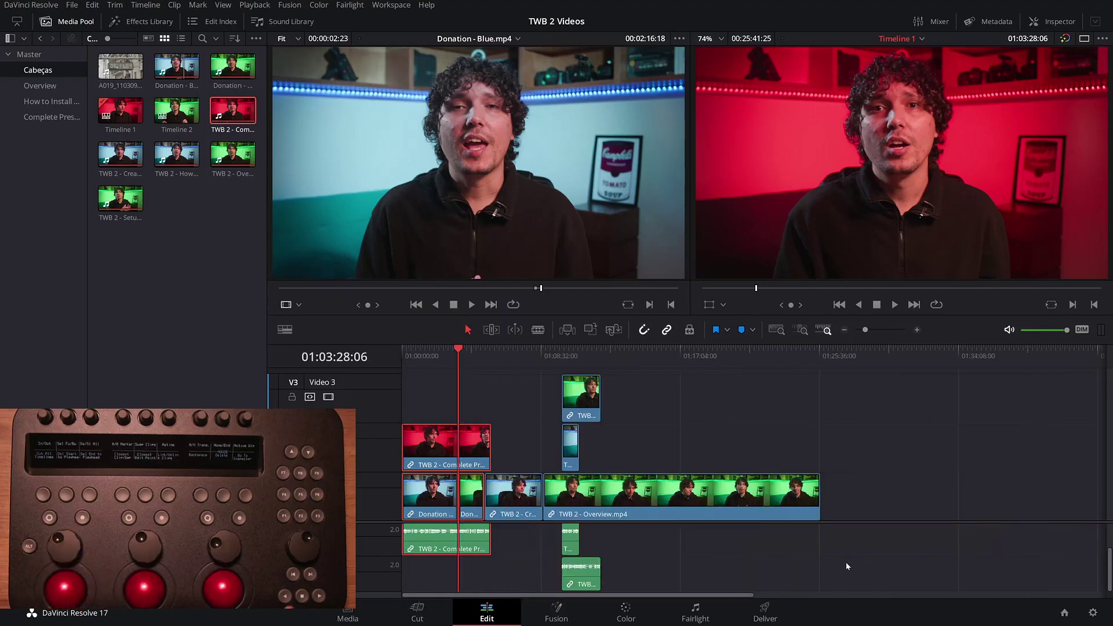
Step: Try a gap-leaving delete on the Video 1 clip at 01:05:42:00, undo it and ripple delete the clip instead
key("l")
key("l")
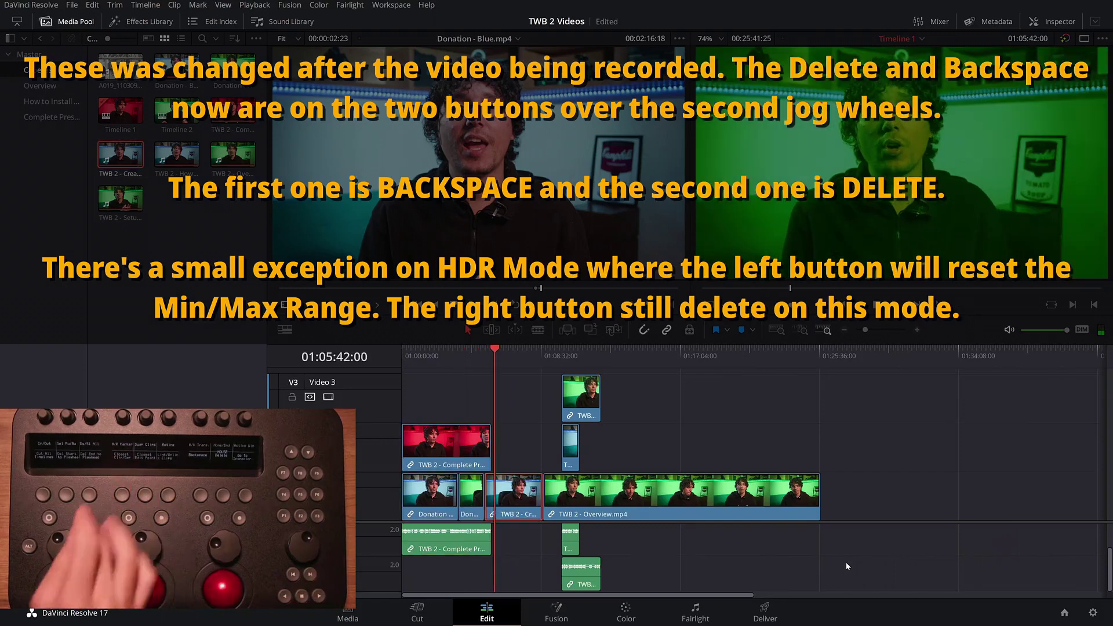
key("Delete")
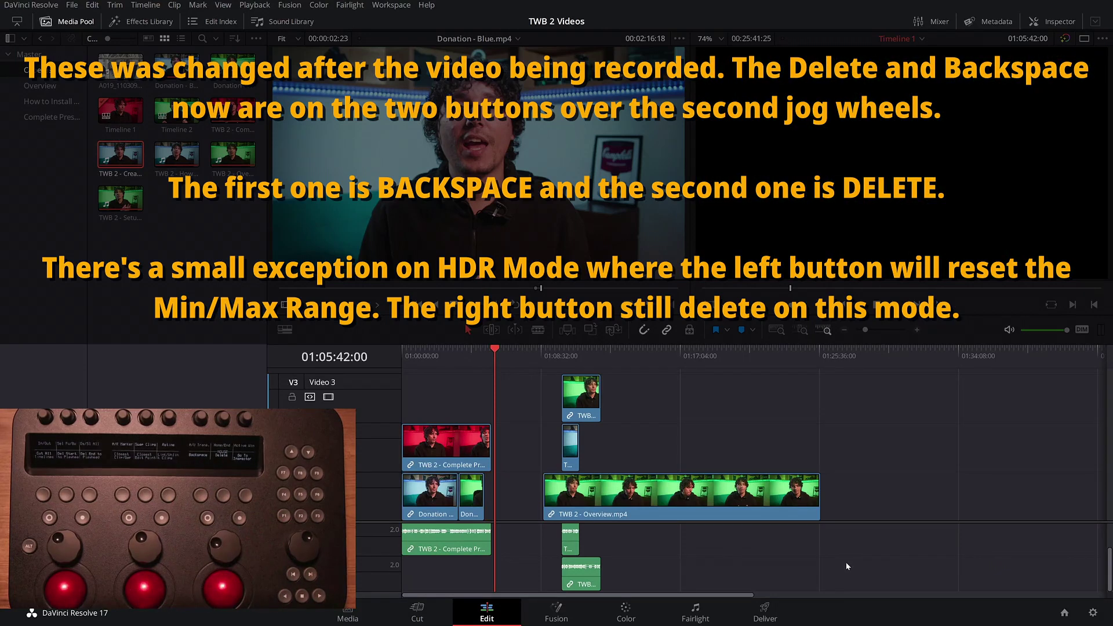
key("ctrl+z")
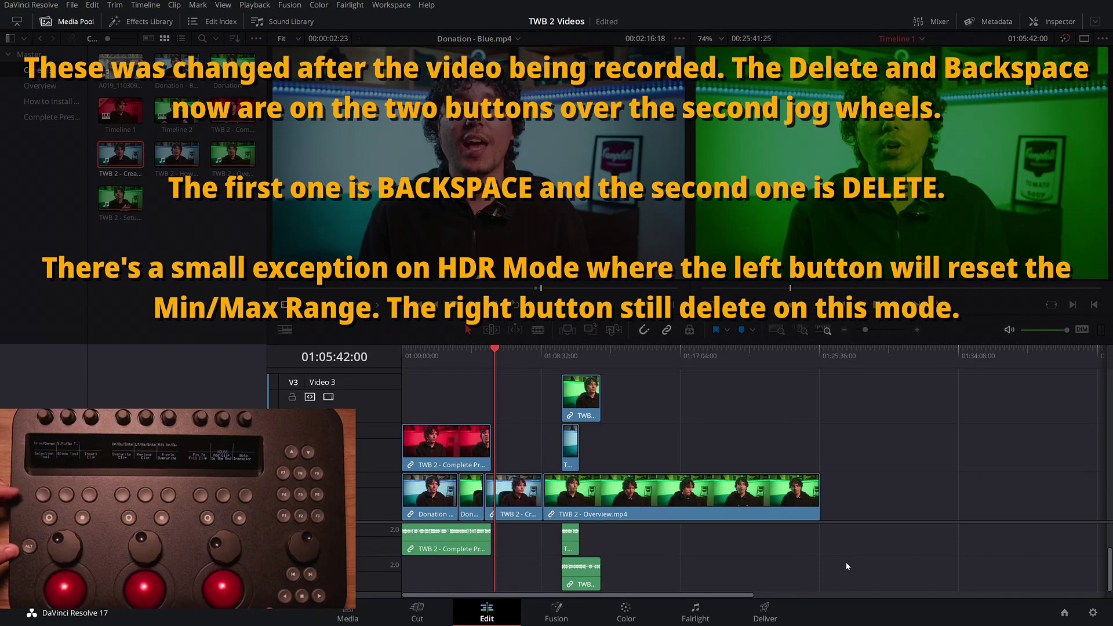
key("Delete")
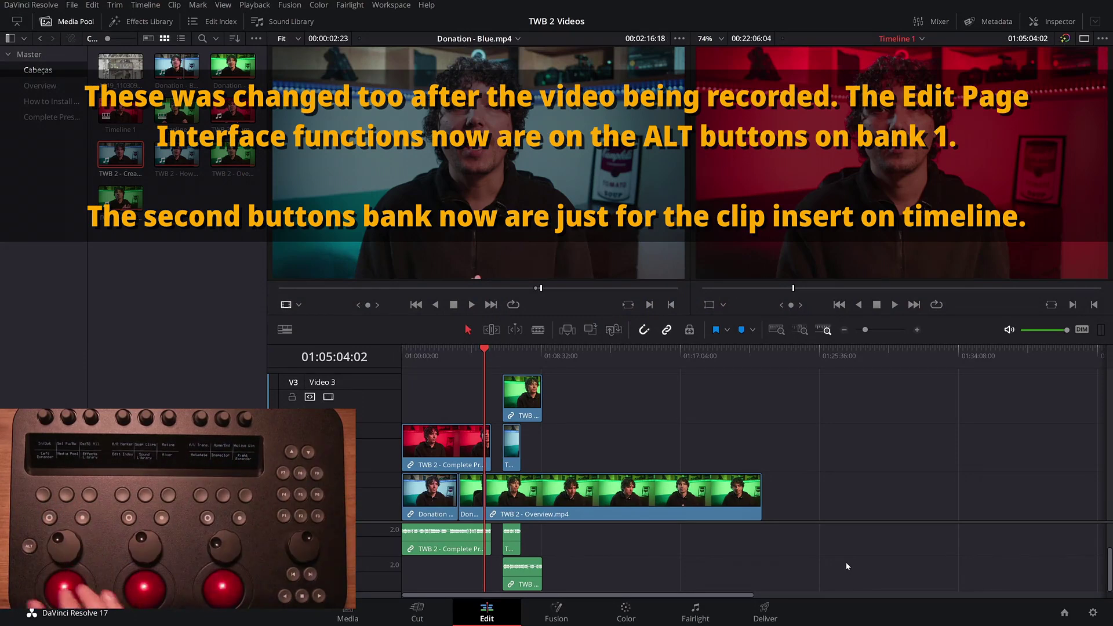
Step: Toggle the media pool area between full and half height, and hide and show the Media Pool
left_click(17, 22)
left_click(16, 22)
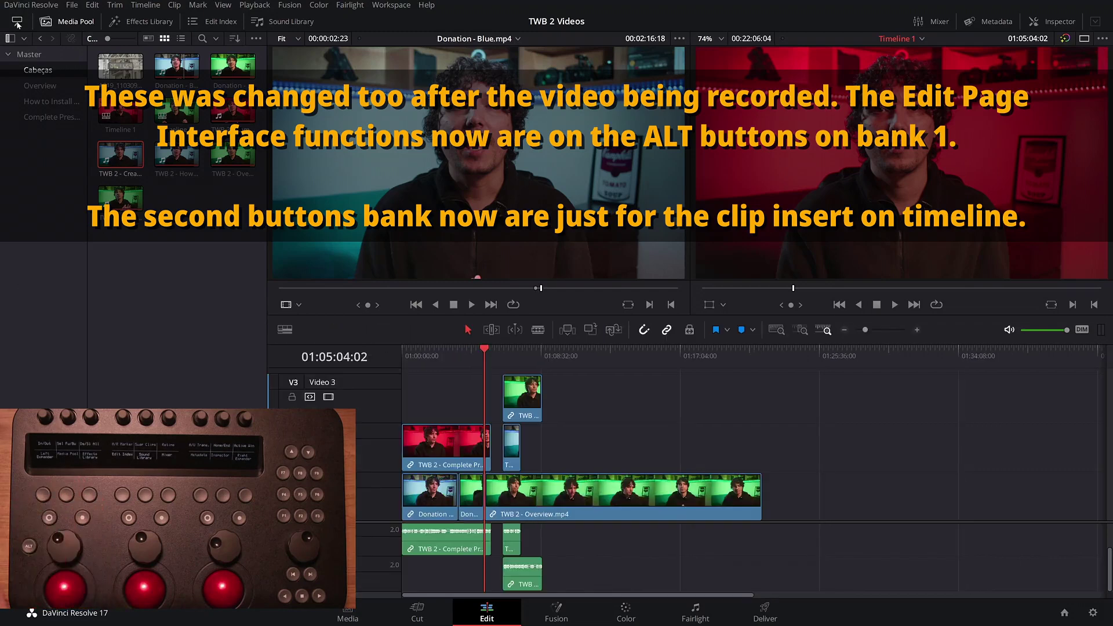
left_click(70, 22)
left_click(70, 22)
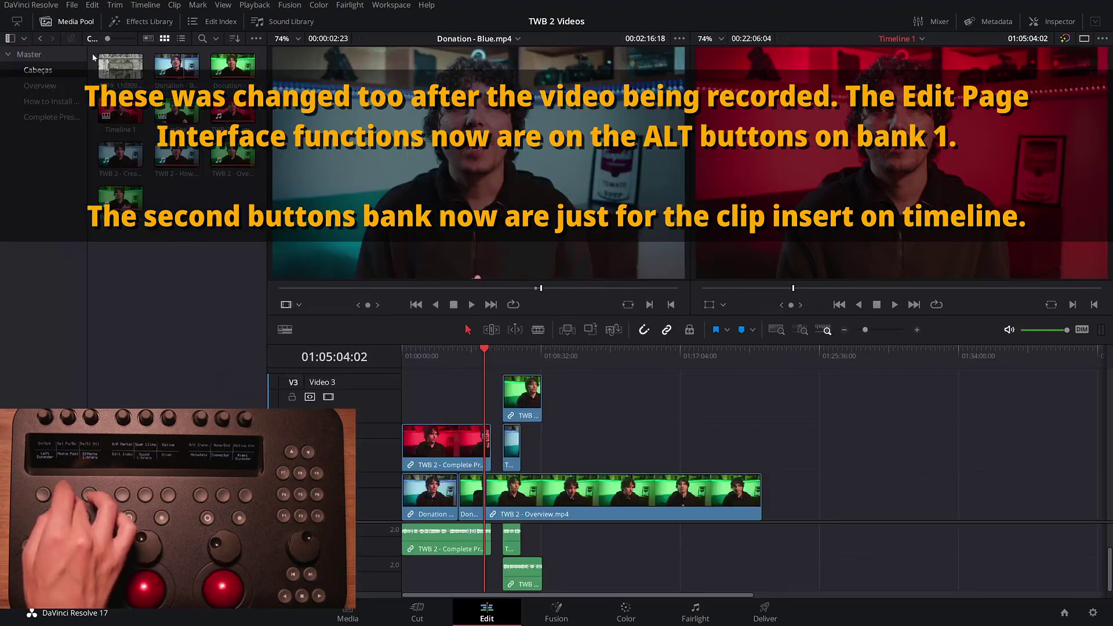
left_click(71, 22)
left_click(71, 22)
left_click(17, 23)
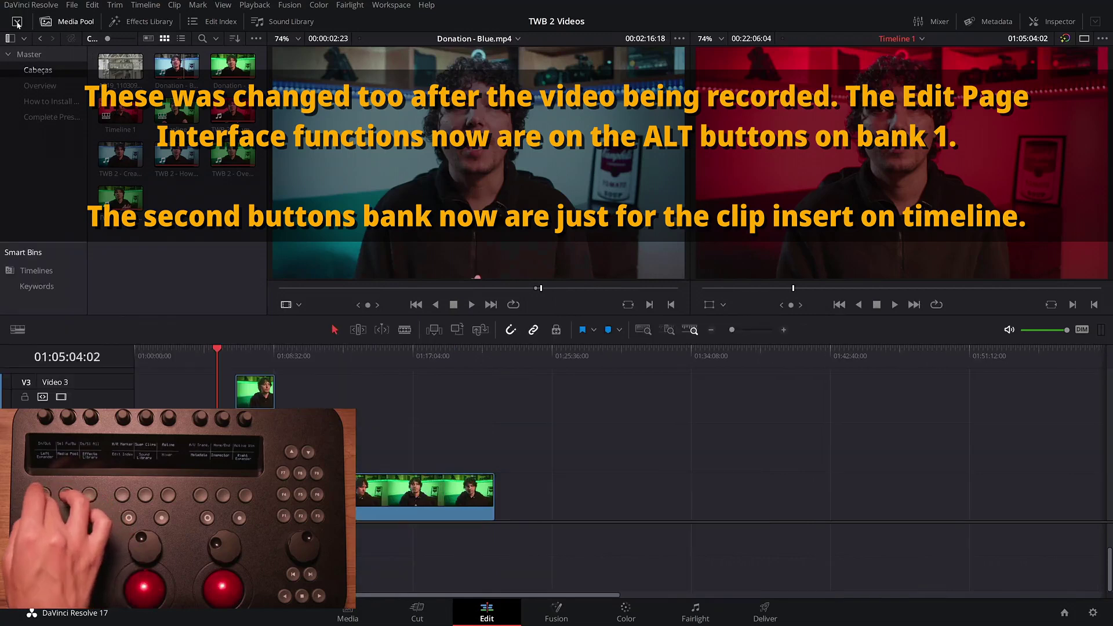
left_click(17, 22)
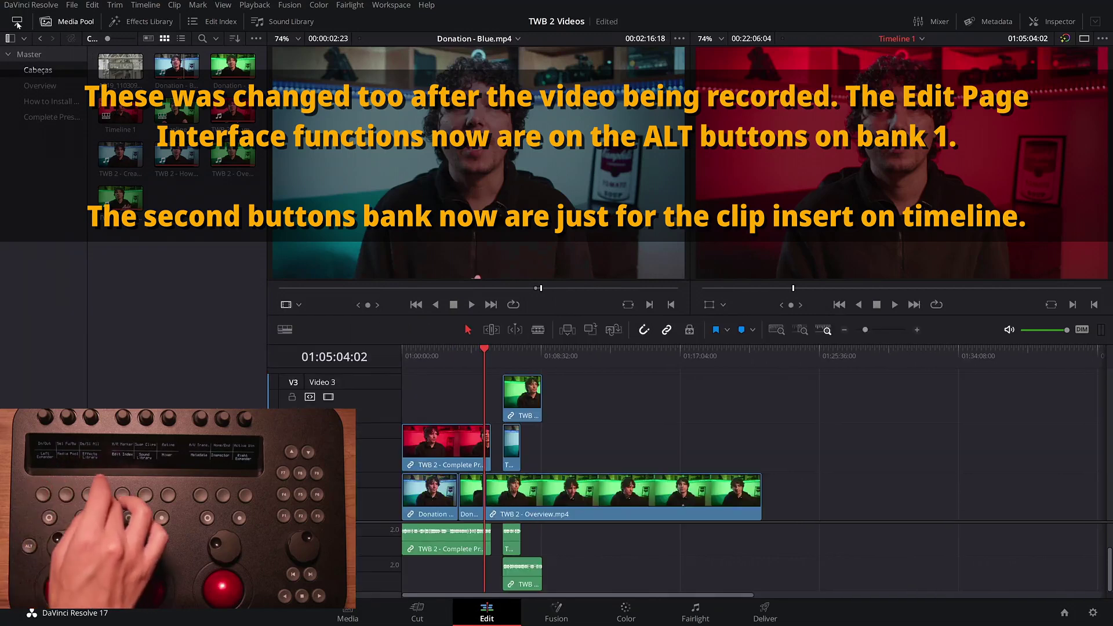
Step: Show the Effects Library, Edit Index and Sound Library in turn, leaving all library panels hidden
left_click(146, 22)
left_click(218, 23)
left_click(218, 23)
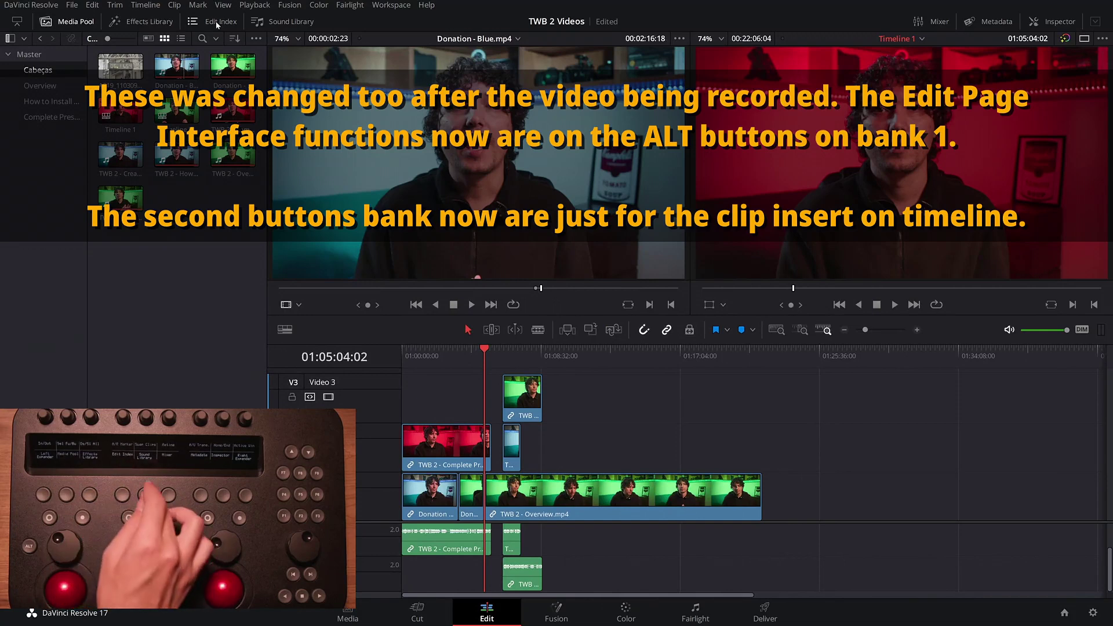
left_click(286, 23)
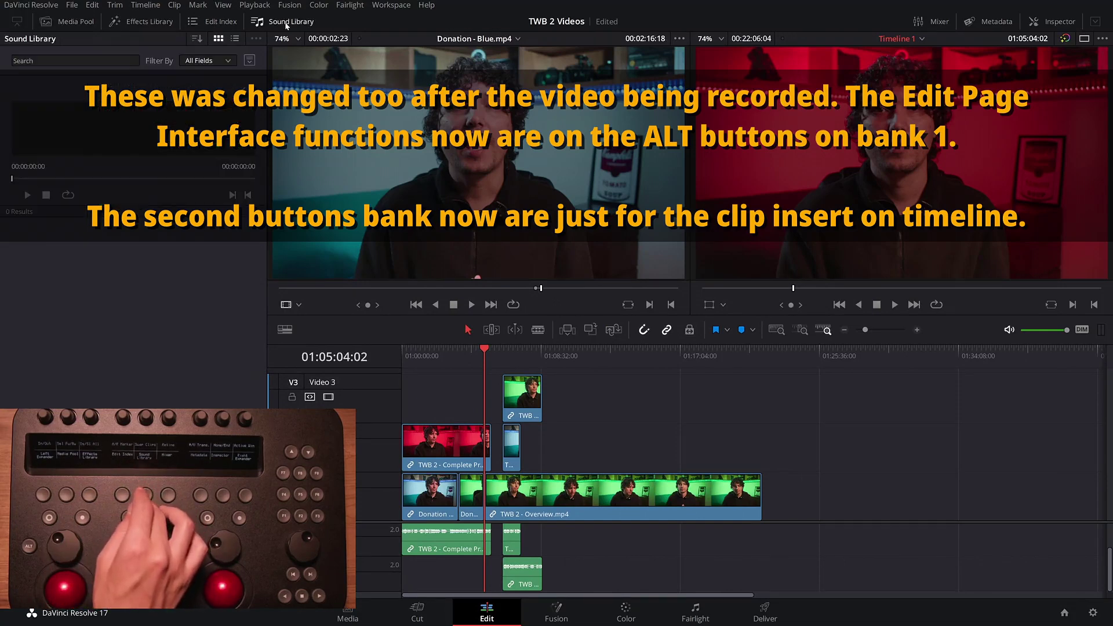
left_click(286, 23)
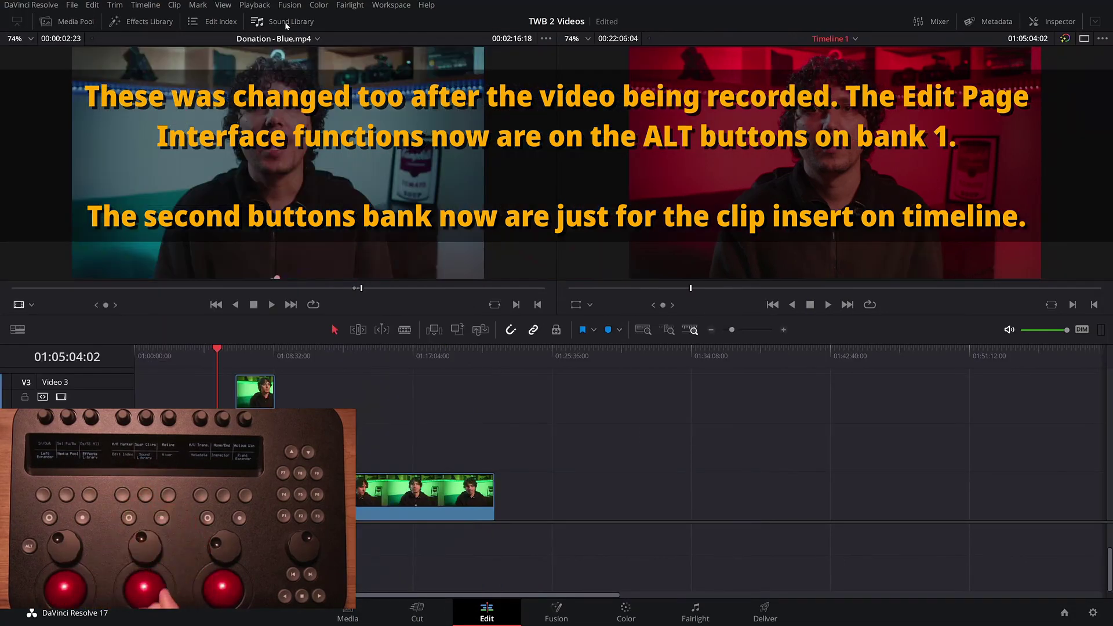
Step: Show and hide the Mixer, the Metadata panel and the Inspector in turn
left_click(936, 23)
left_click(936, 23)
left_click(996, 23)
left_click(995, 23)
left_click(1057, 24)
left_click(1056, 23)
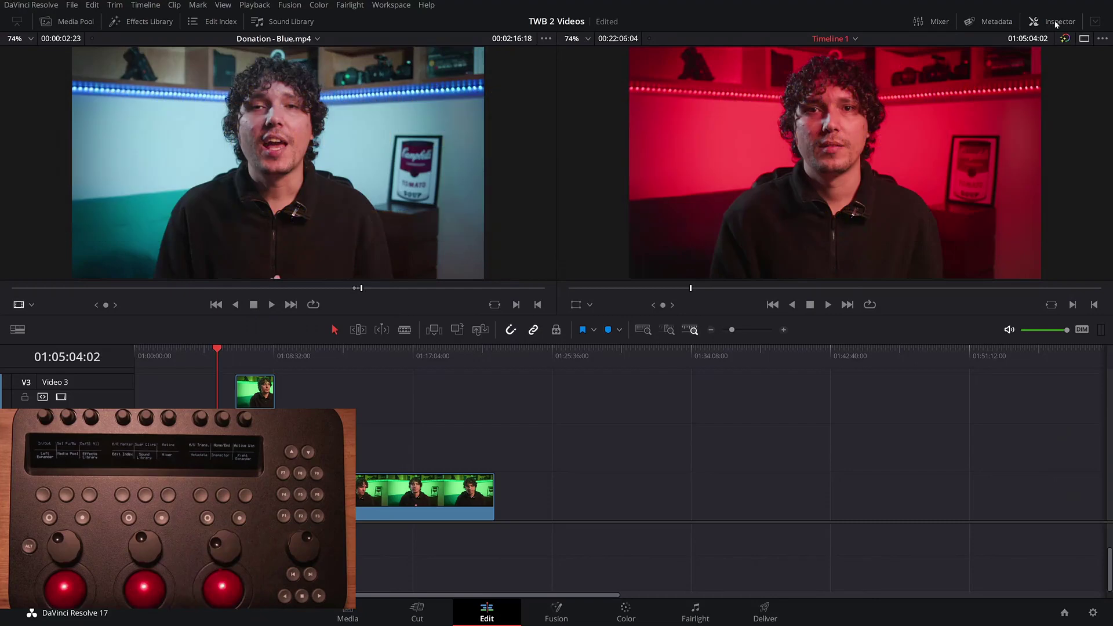
Step: Open the Inspector, expand it to full height and return it to half height
left_click(1056, 23)
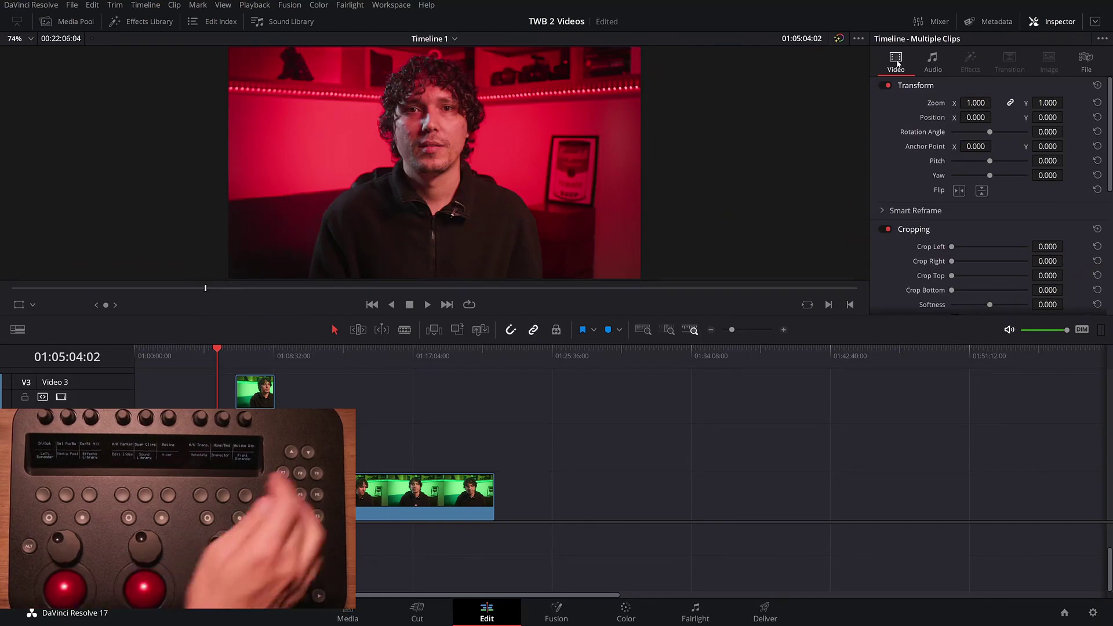
left_click(1096, 22)
left_click(1096, 22)
left_click(1095, 22)
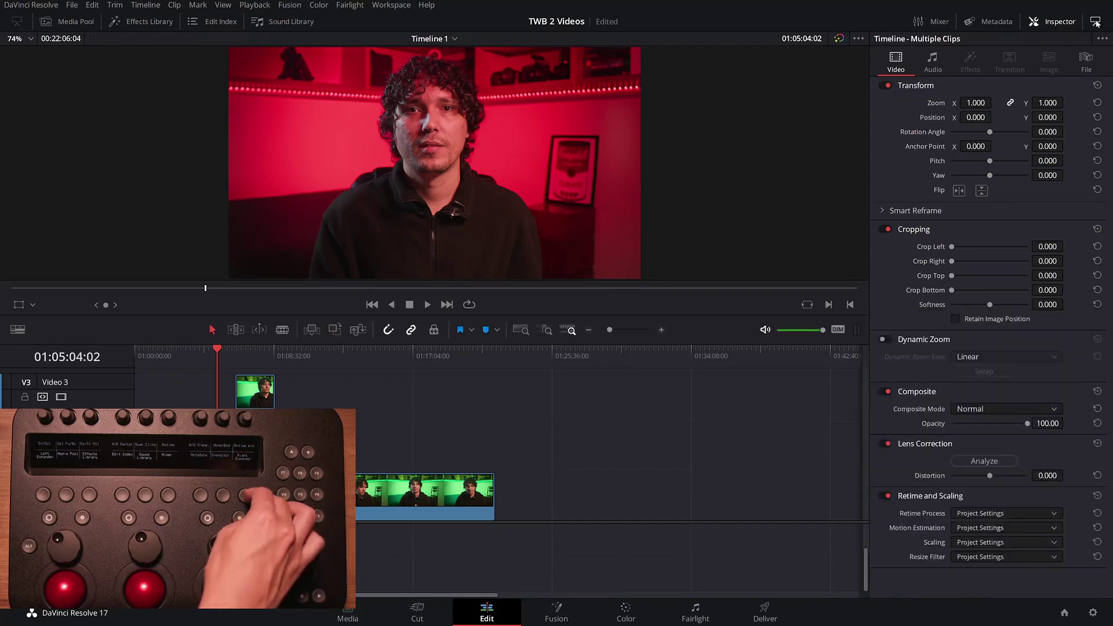
left_click(1095, 22)
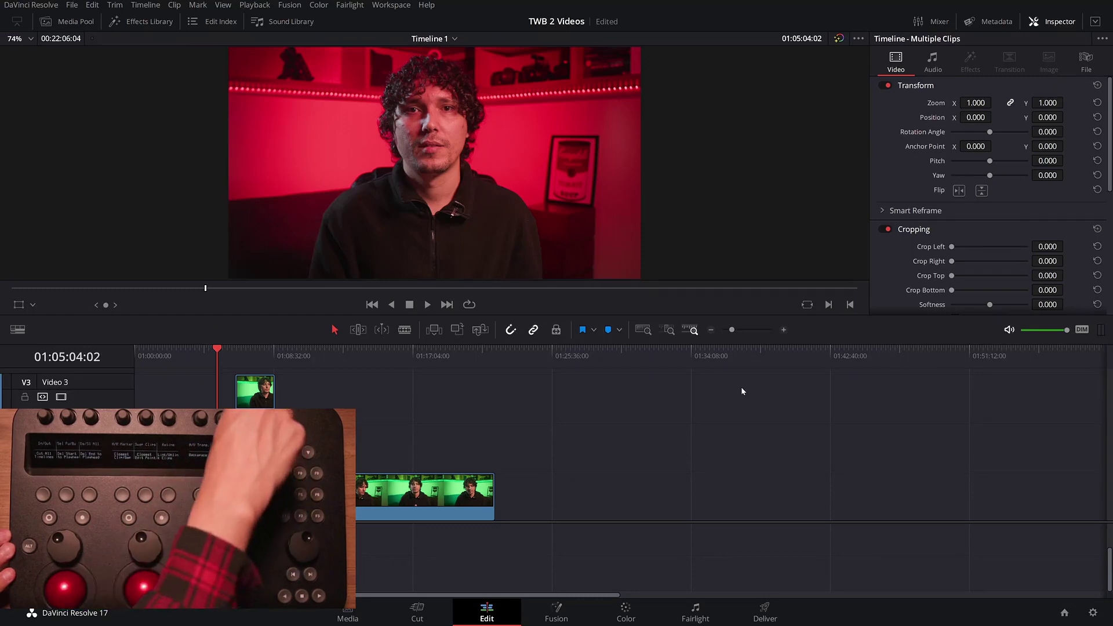
Step: Switch the viewer back and forth between the source clip and the timeline, ending on the timeline
key("q")
key("q")
key("q")
key("q")
key("q")
key("q")
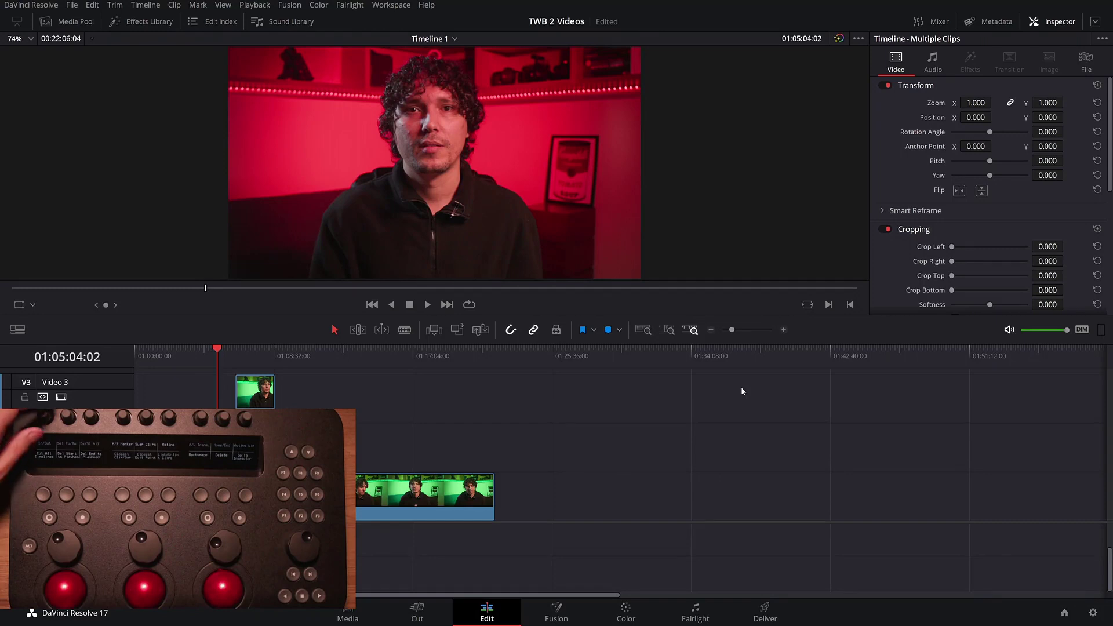
Step: Mark a timeline range from 01:05:04:02 to 01:08:38:06 and clear its in and out points
key("i")
key("Down")
key("Down")
key("o")
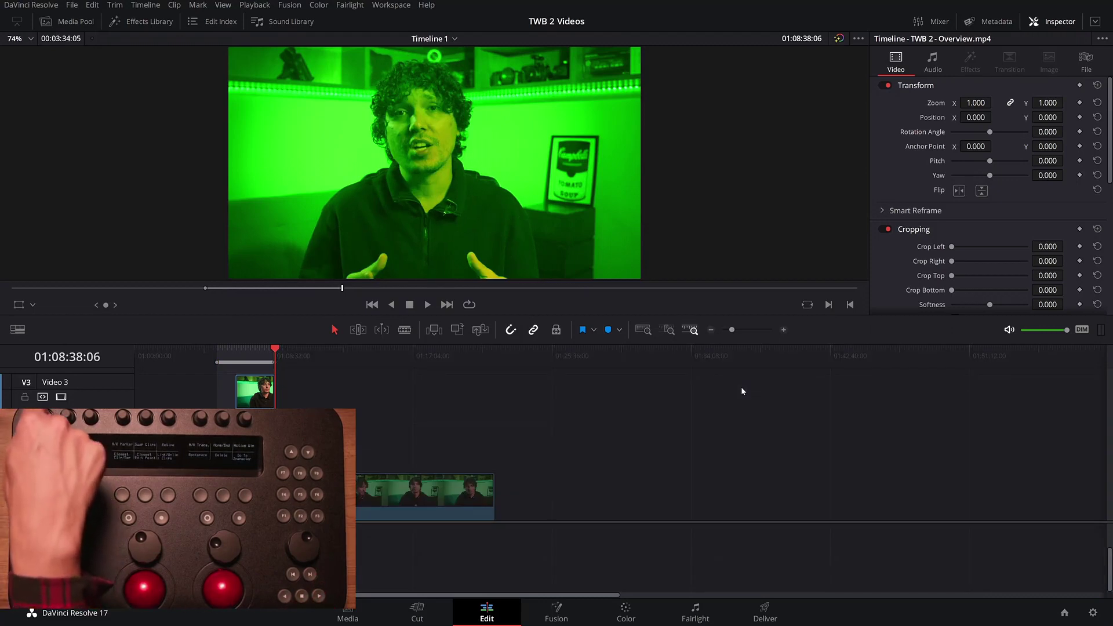
key("alt+x")
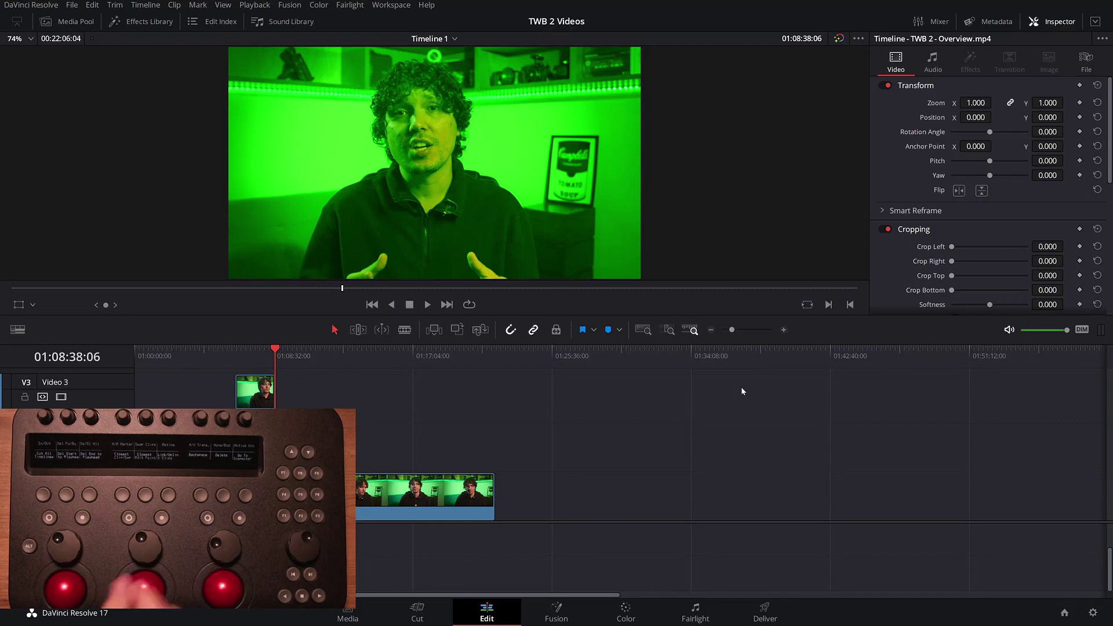
Step: Set the source clip Donation - Blue.mp4's in point to 00:02:09:04, clear its in and out points, and return to the timeline viewer
key("q")
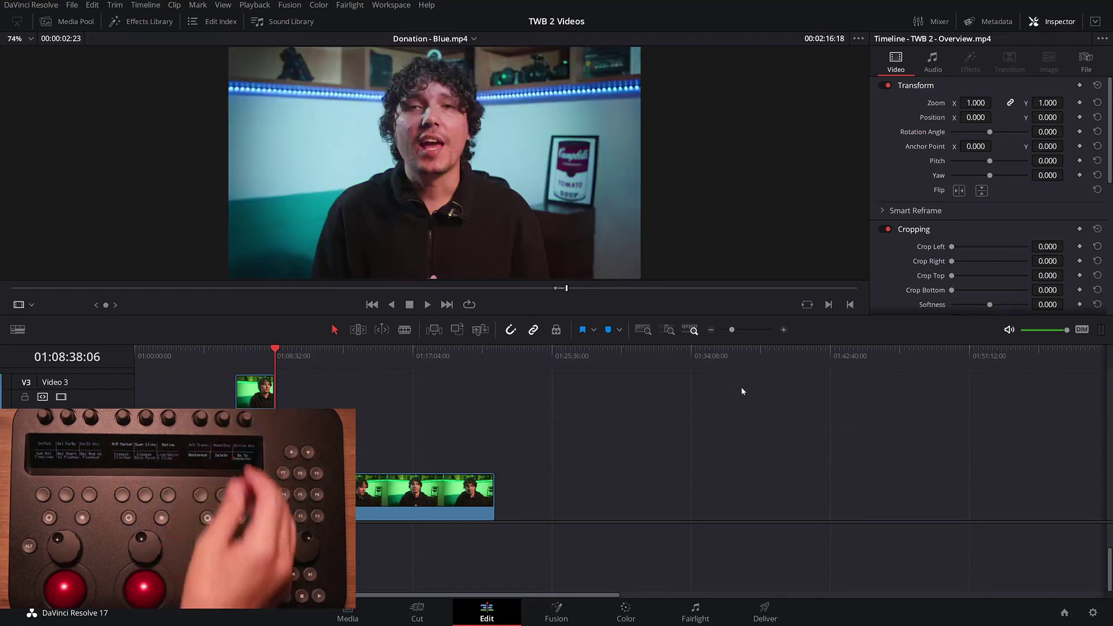
key("j")
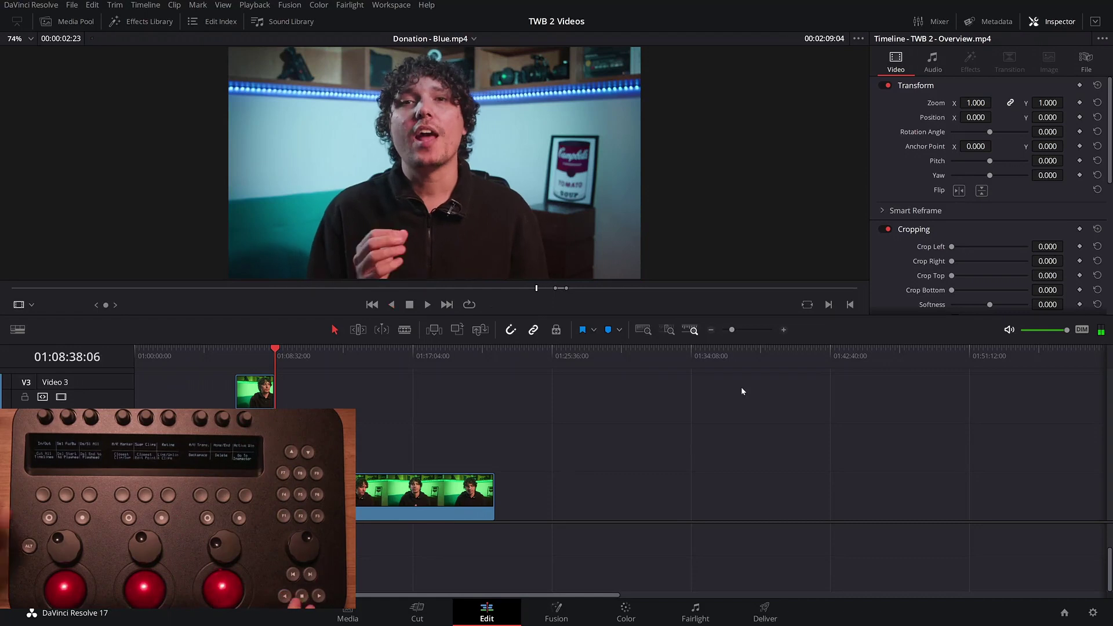
key("l")
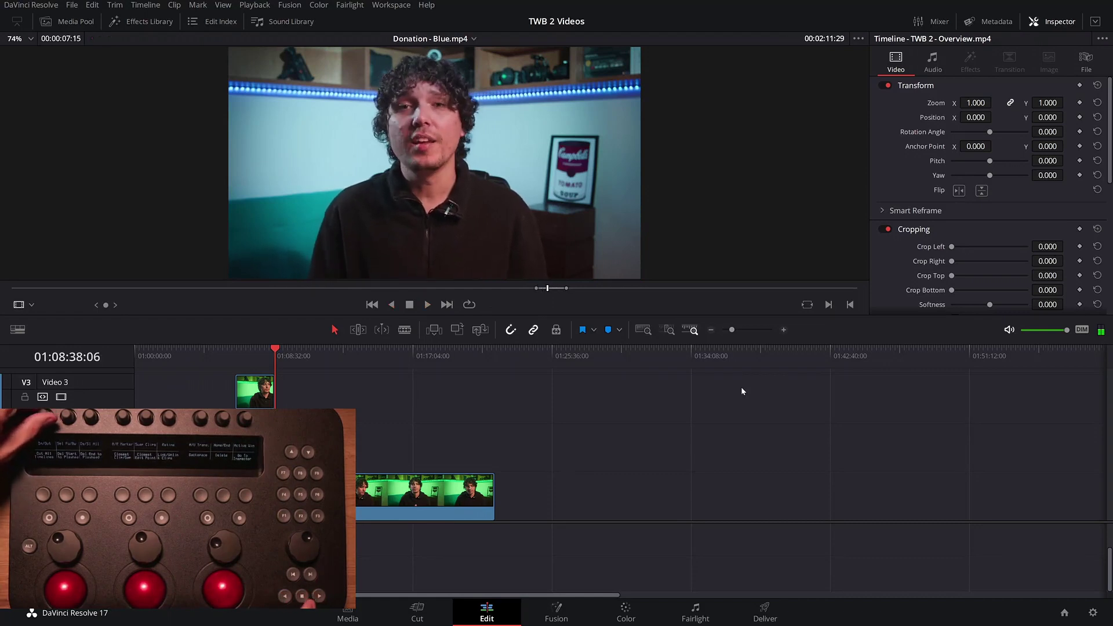
key("alt+x")
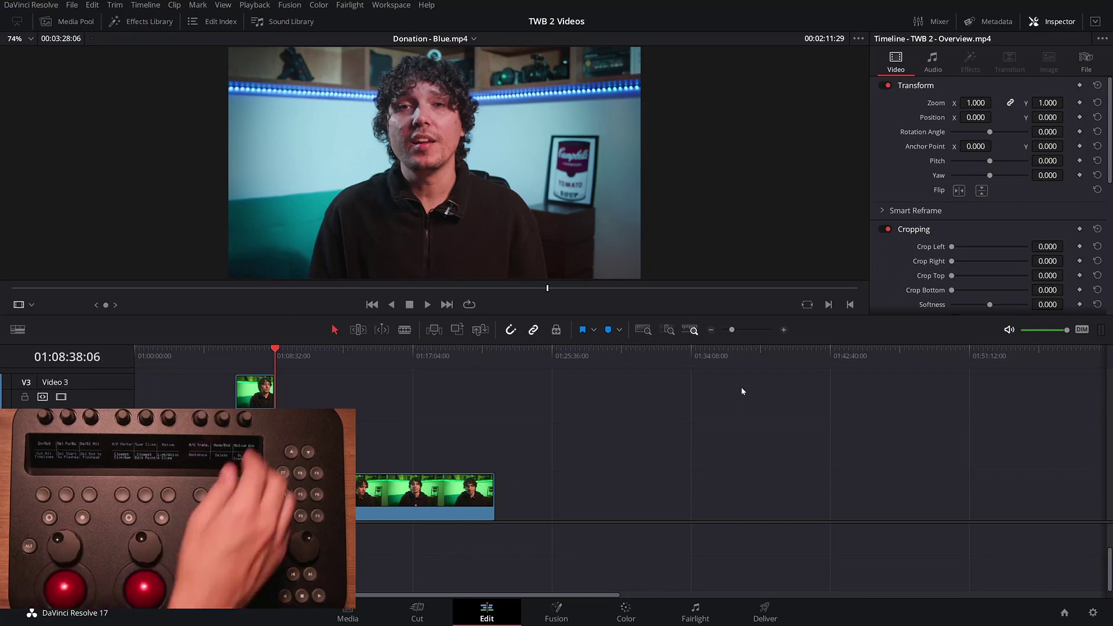
key("q")
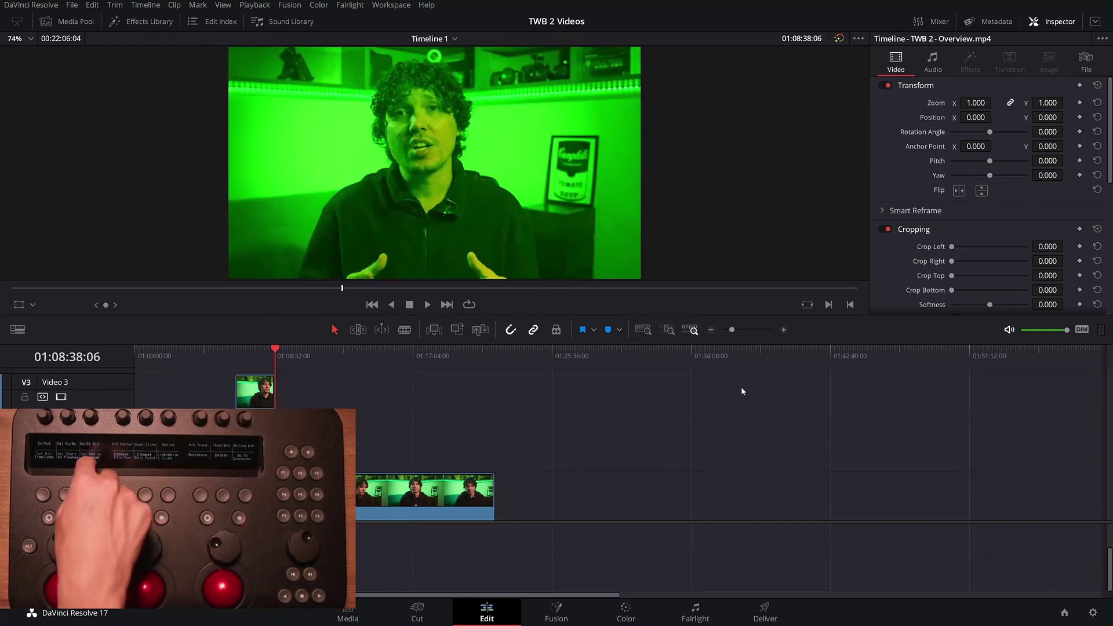
Step: Select the timeline clips forward and backward of the playhead at 01:08:38:06, and step back to the edit point at 01:05:04:02
key("y")
key("ctrl+alt+y")
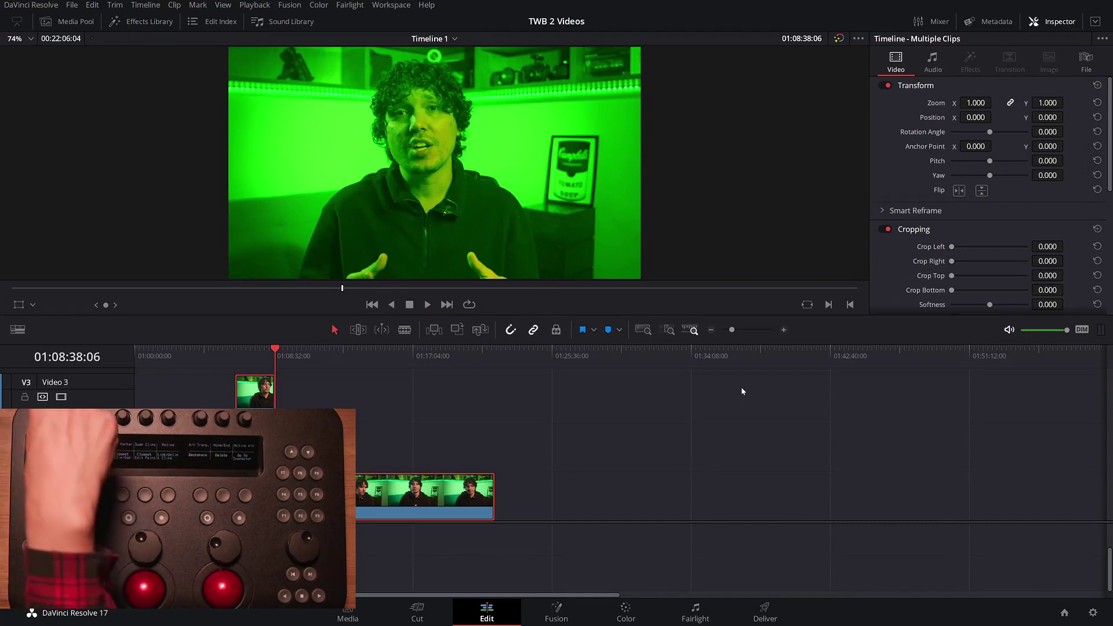
key("Up")
key("Up")
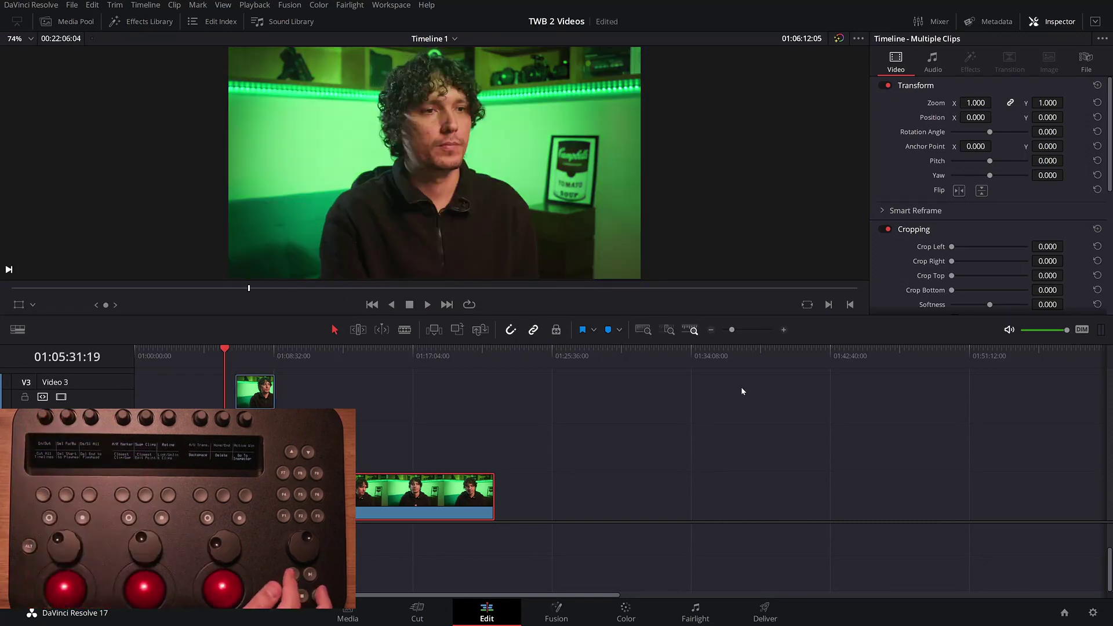
key("Up")
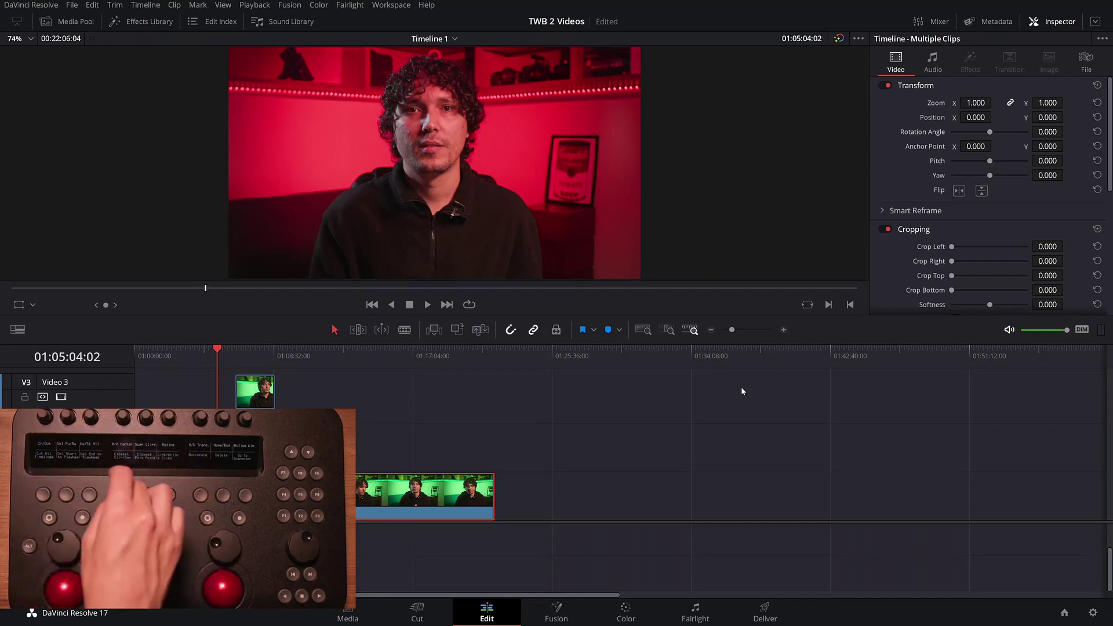
Step: Step the playhead forward to the edit point at 01:06:12:05 and back to the one at 01:05:31:19
key("Down")
key("Down")
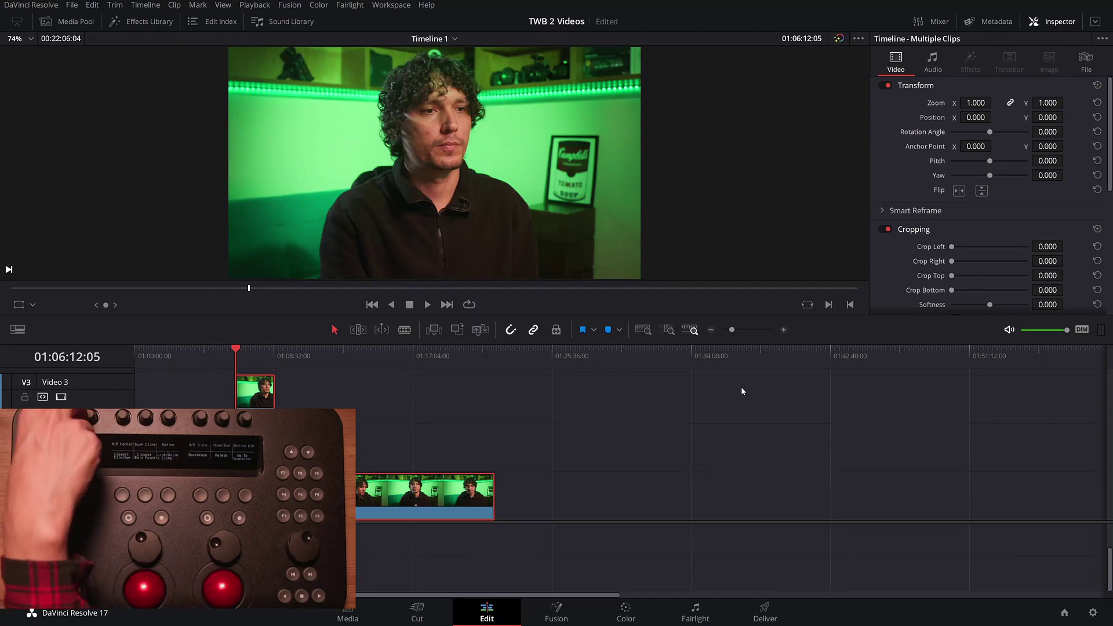
key("Up")
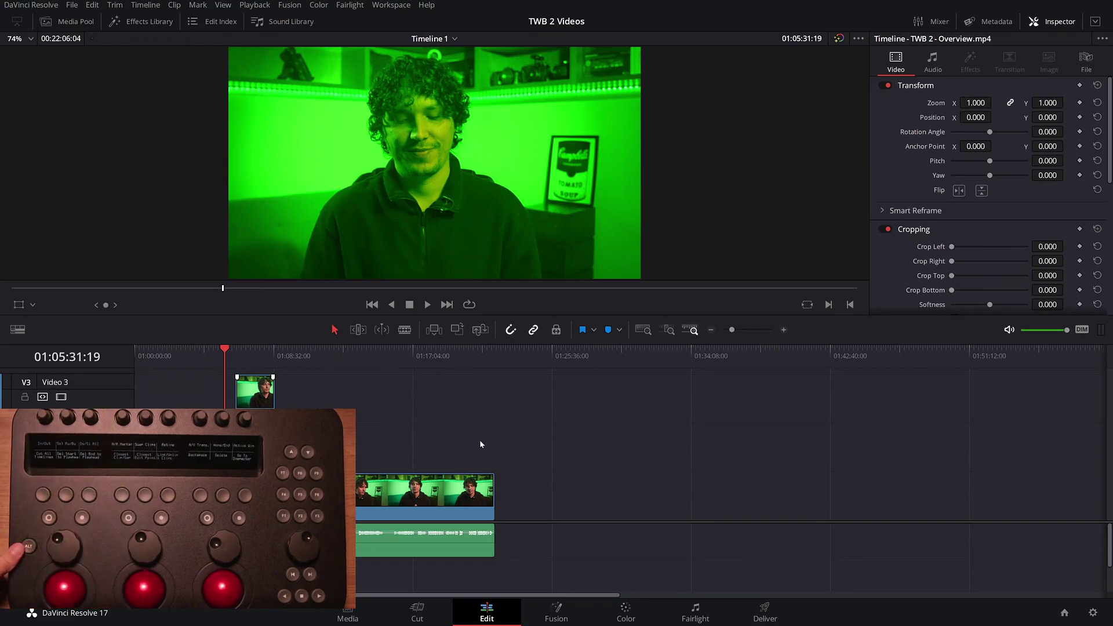
Step: Select all clips in the timeline and clear the selection again
key("ctrl+a")
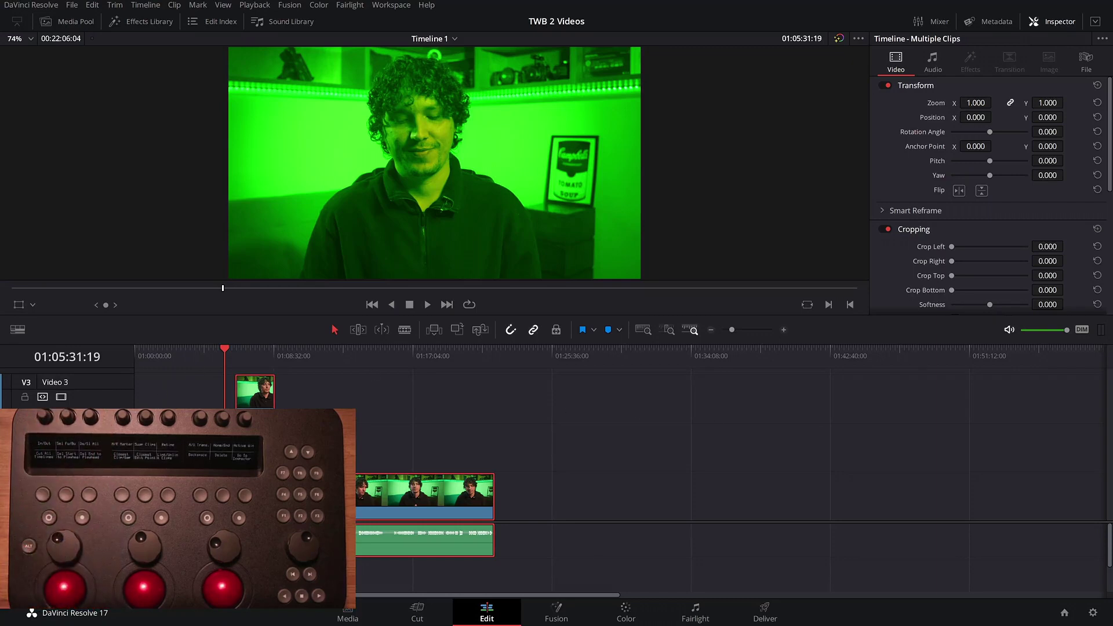
key("ctrl+shift+a")
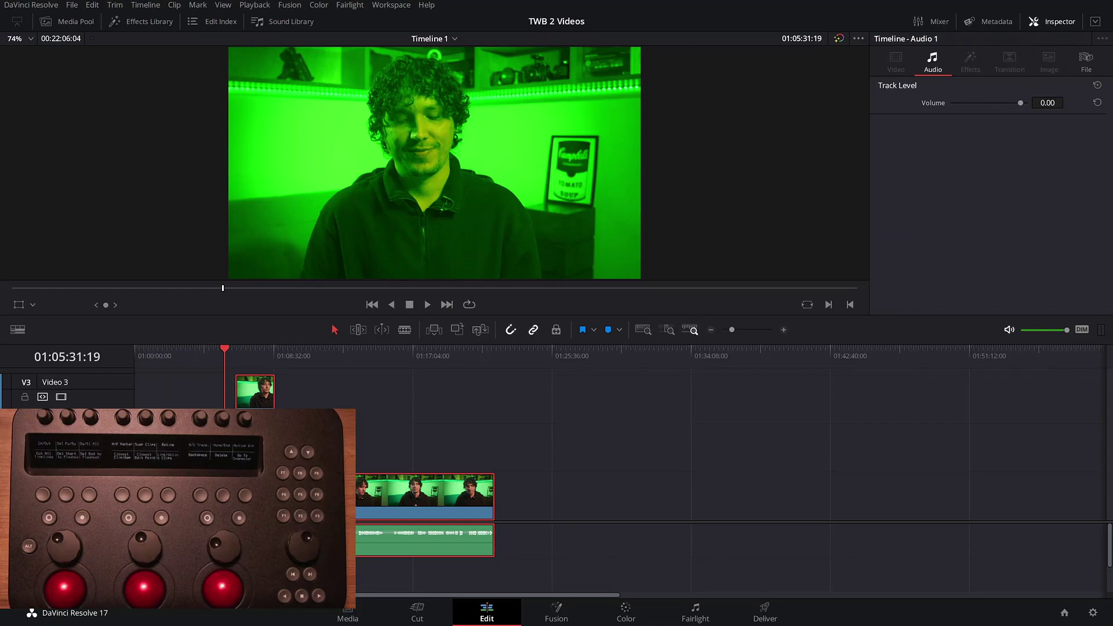
key("ctrl+shift+a")
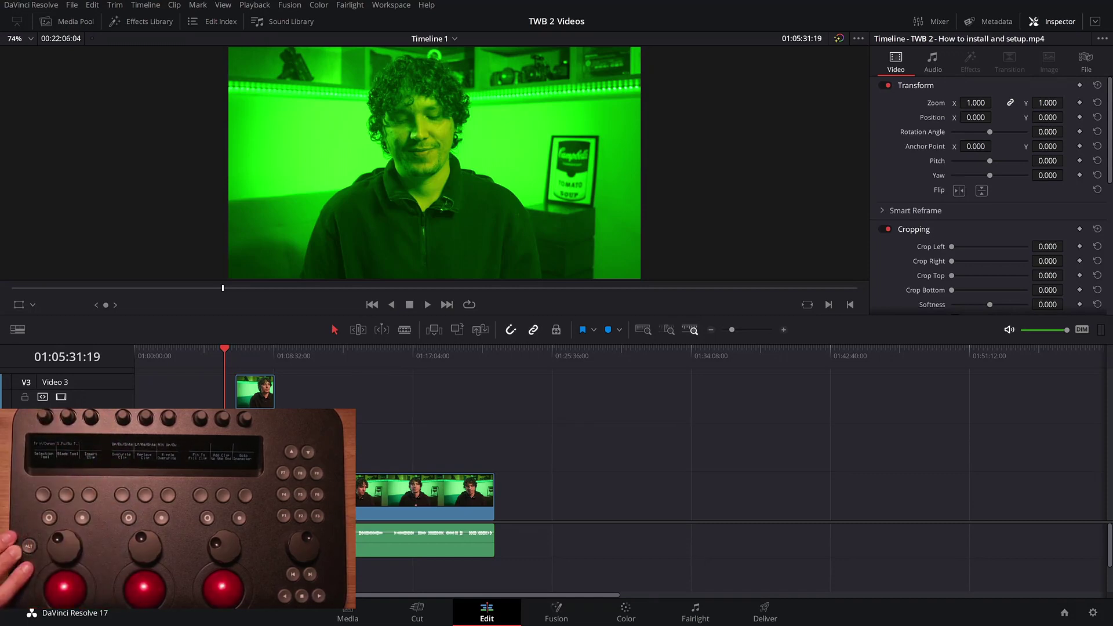
key("ctrl+a")
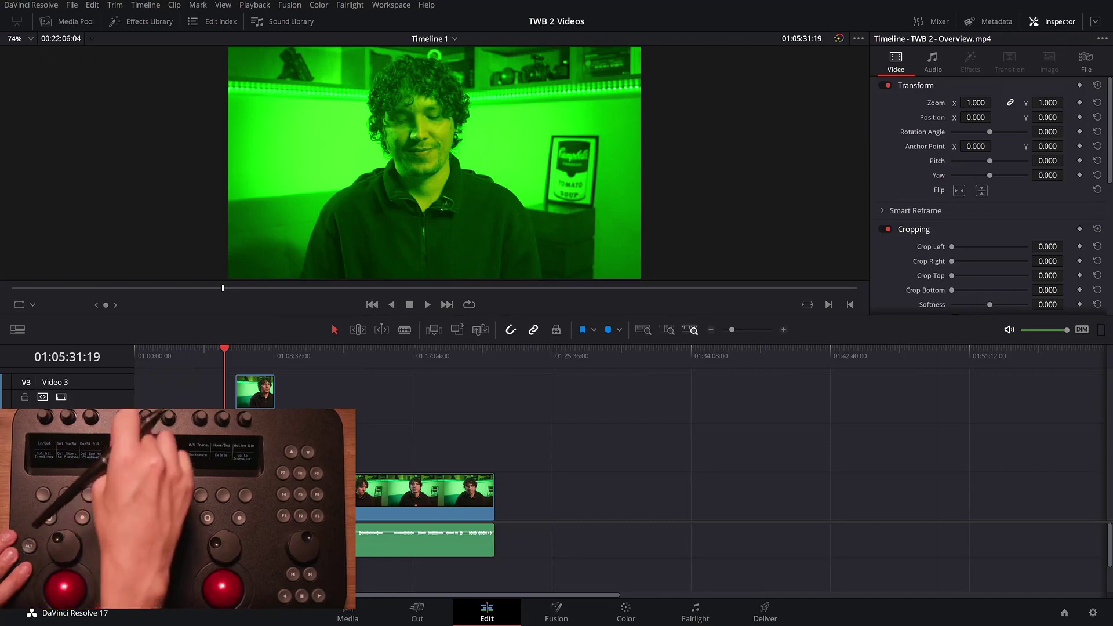
Step: Add a timeline marker at 01:05:31:19, open and close its settings unchanged, and delete the marker
key("m")
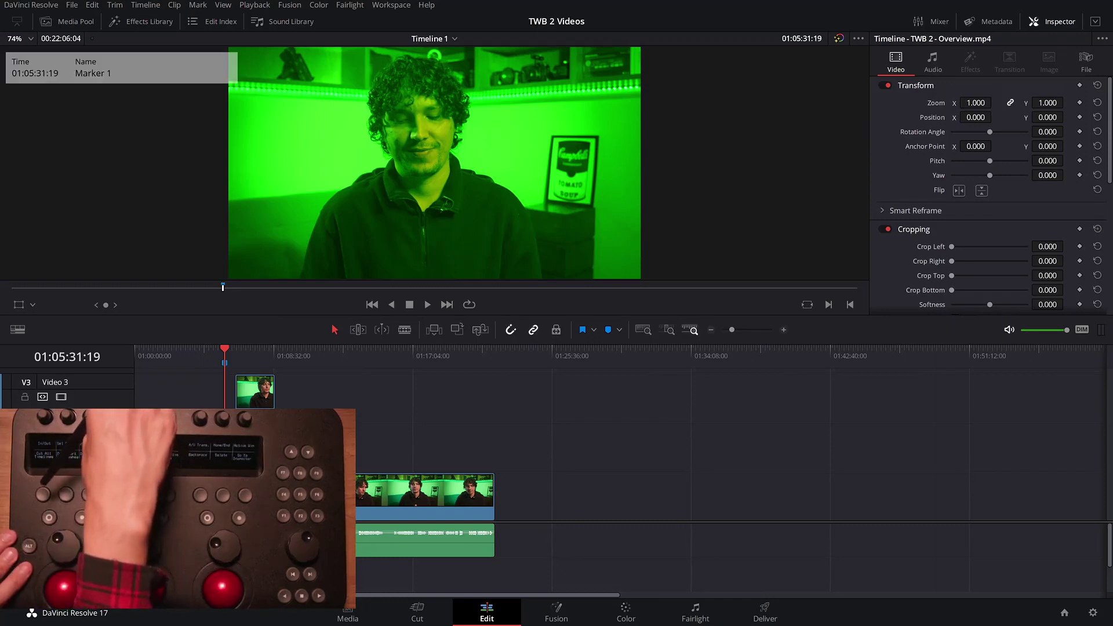
key("m")
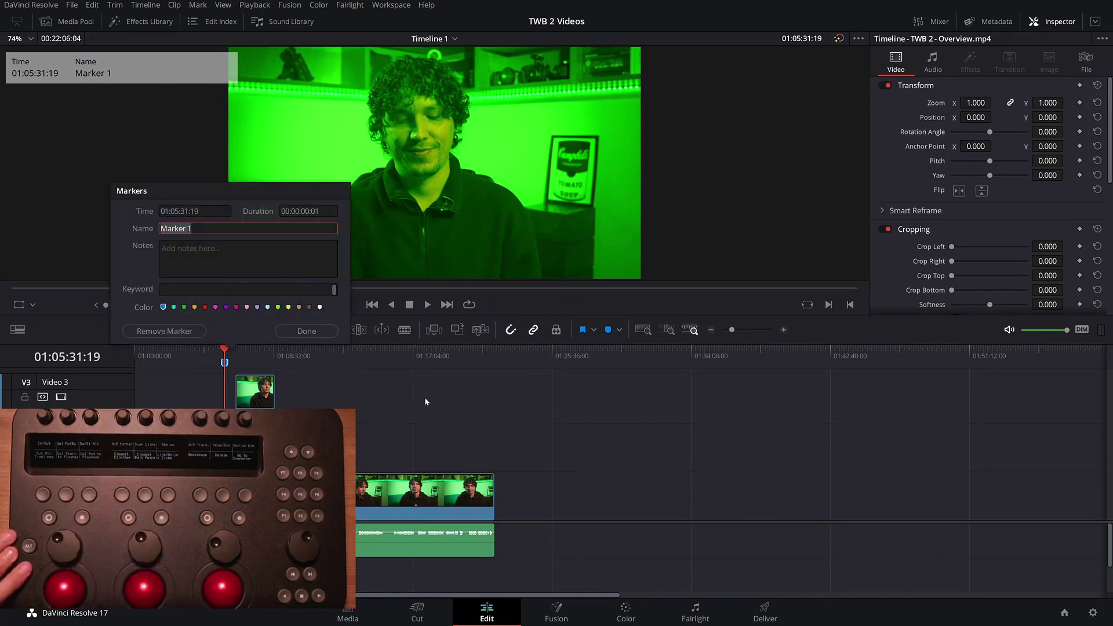
left_click(326, 335)
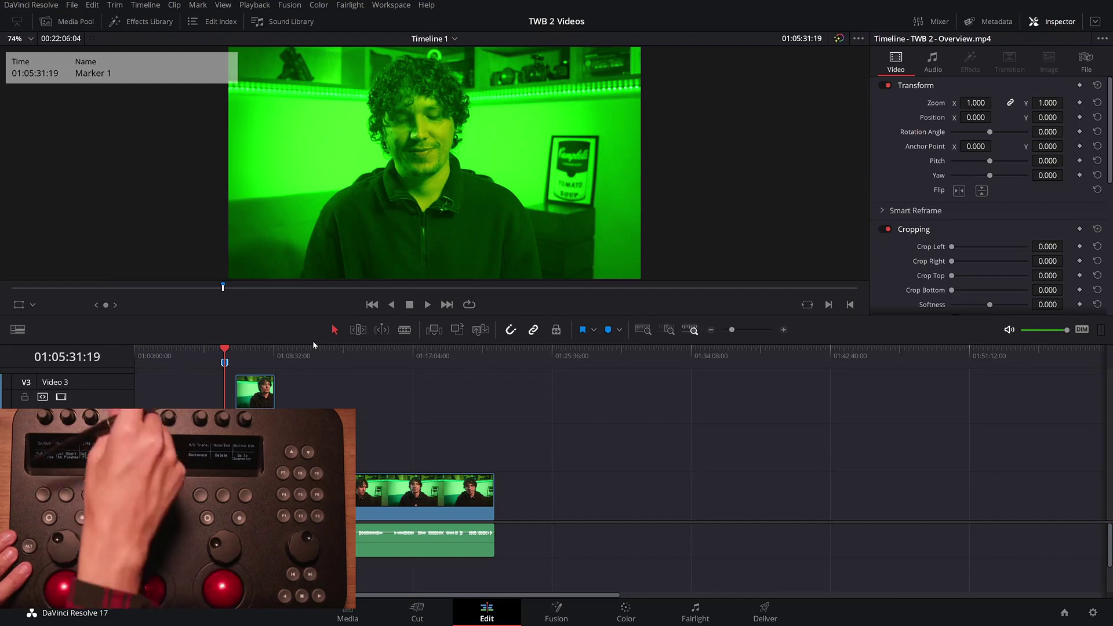
key("Delete")
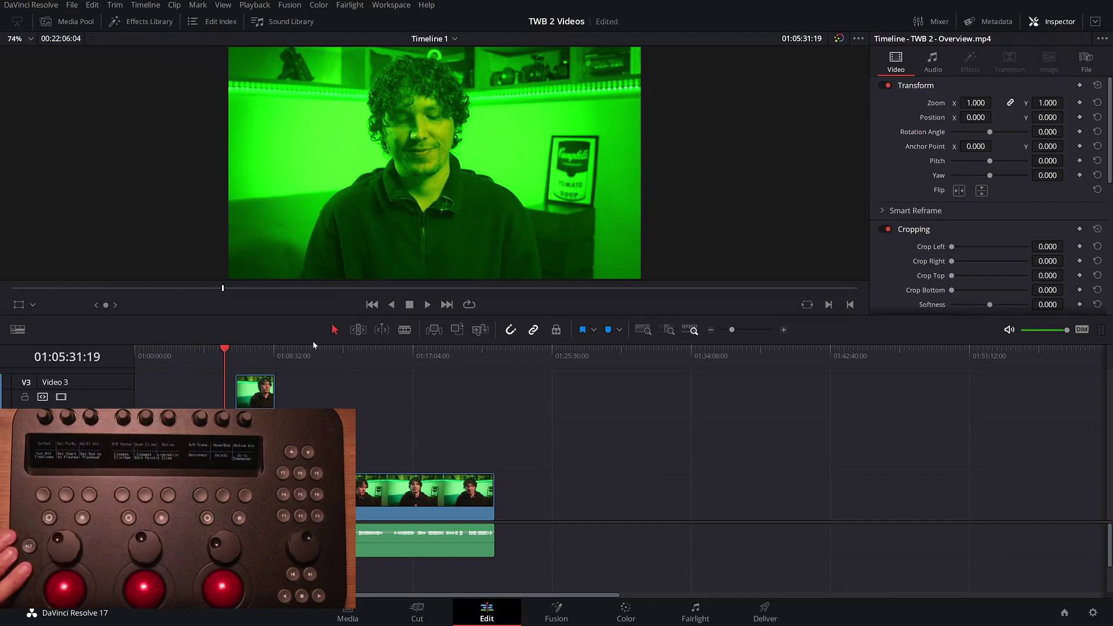
Step: Select the TWB 2 - Overview.mp4 clip under the playhead at 01:05:31:19
key("shift+v")
key("ctrl+equal")
key("ctrl+equal")
key("ctrl+equal")
key("ctrl+equal")
key("ctrl+equal")
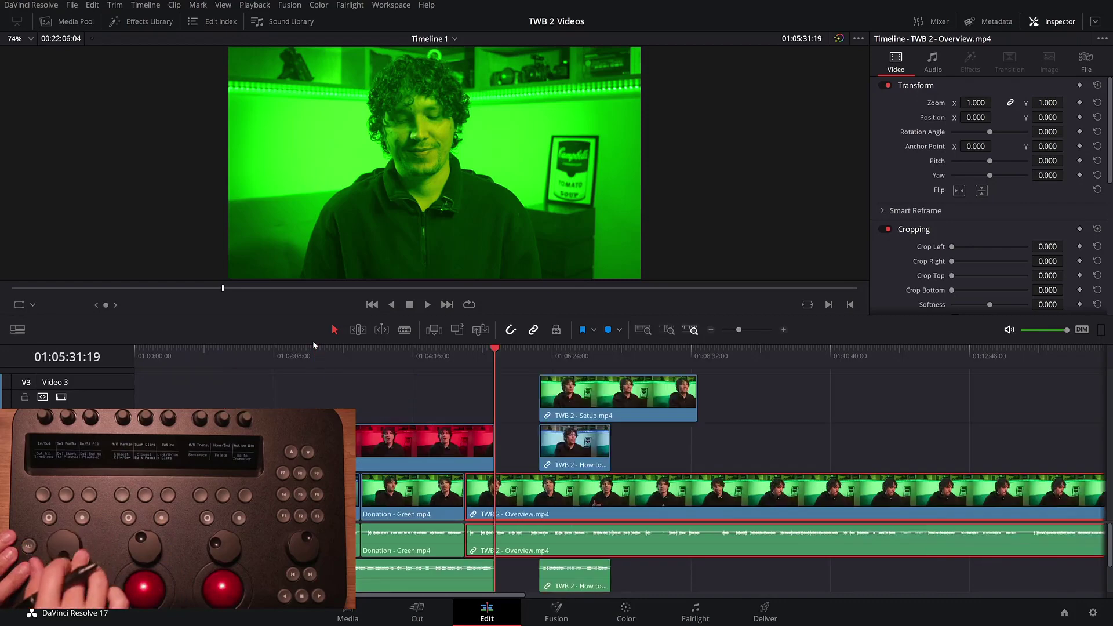
key("m")
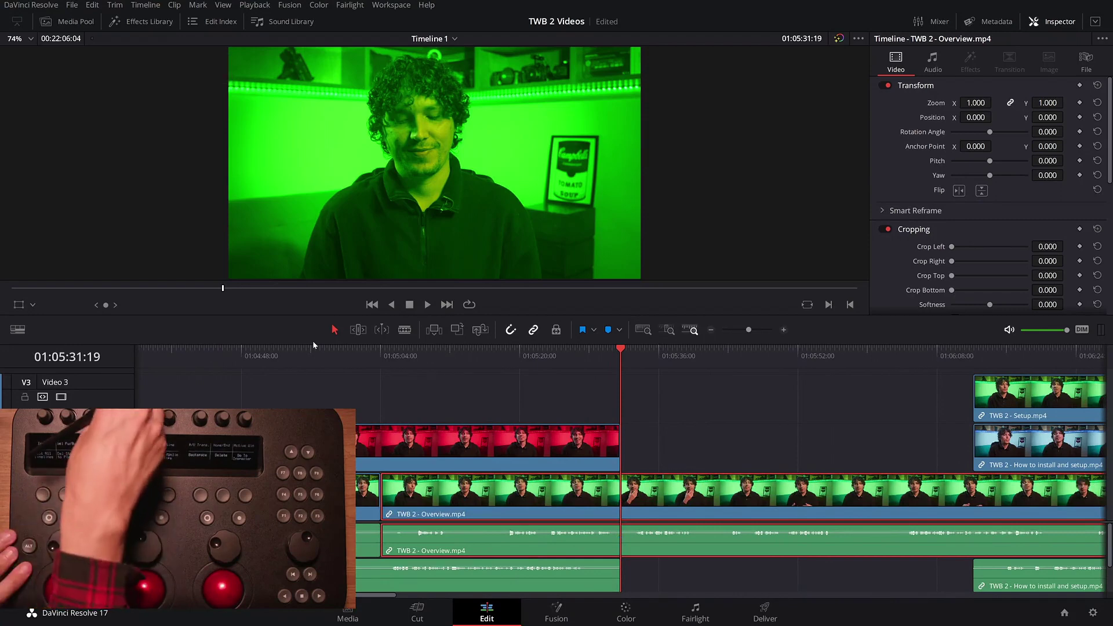
key("ctrl+minus")
key("ctrl+minus")
key("ctrl+minus")
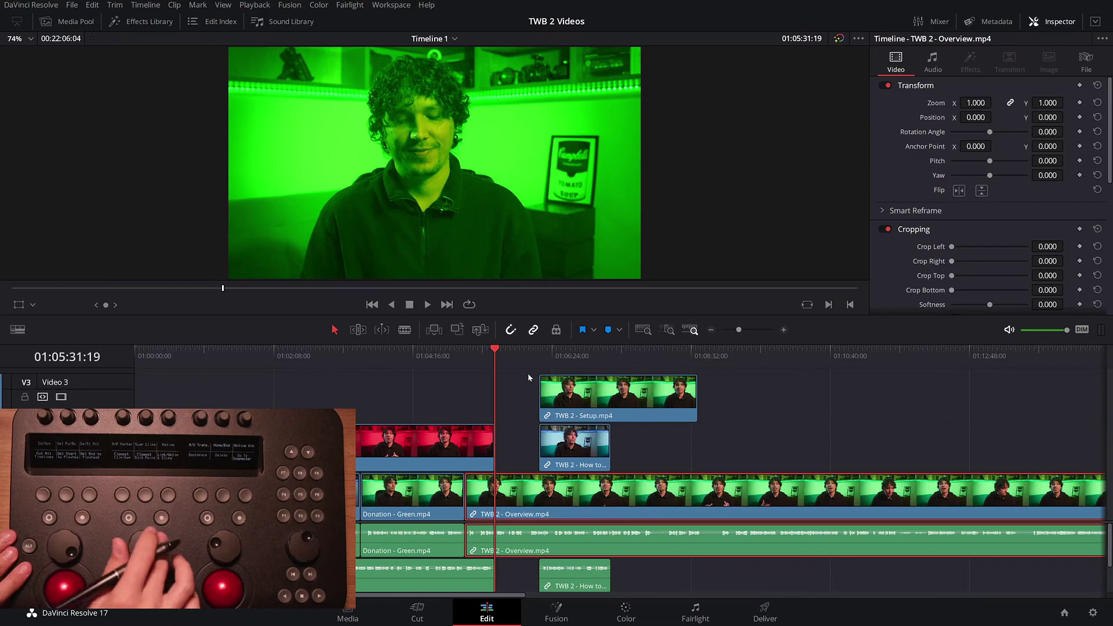
key("ctrl+minus")
key("ctrl+minus")
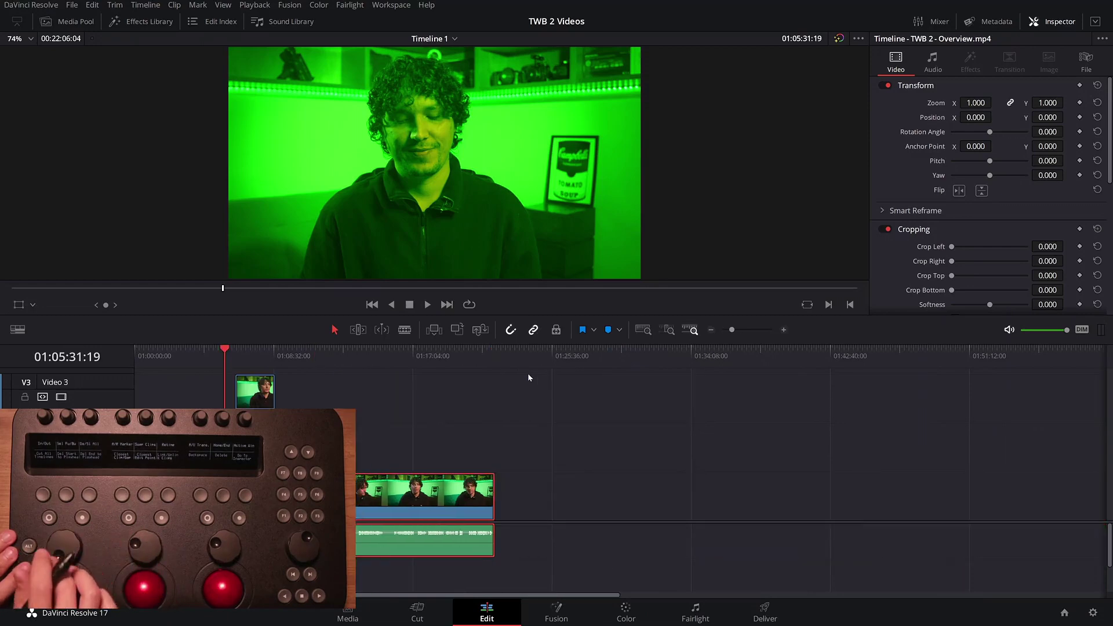
Step: Split the TWB 2 - Overview.mp4 clip at 01:13:54:04 and fast-forward playback from there
key("space")
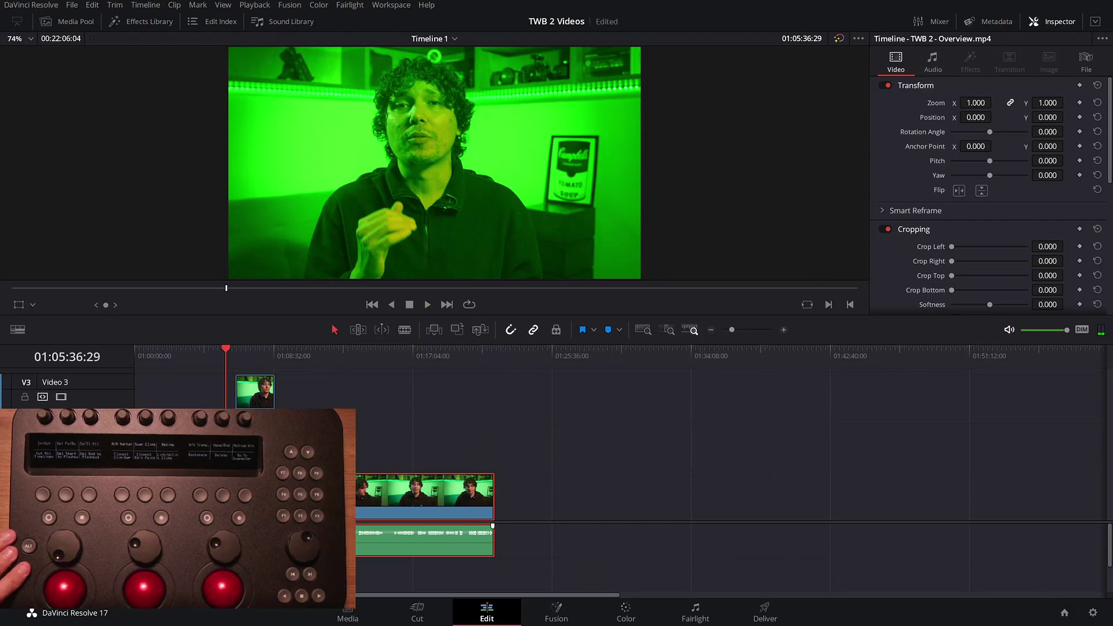
left_click(369, 353)
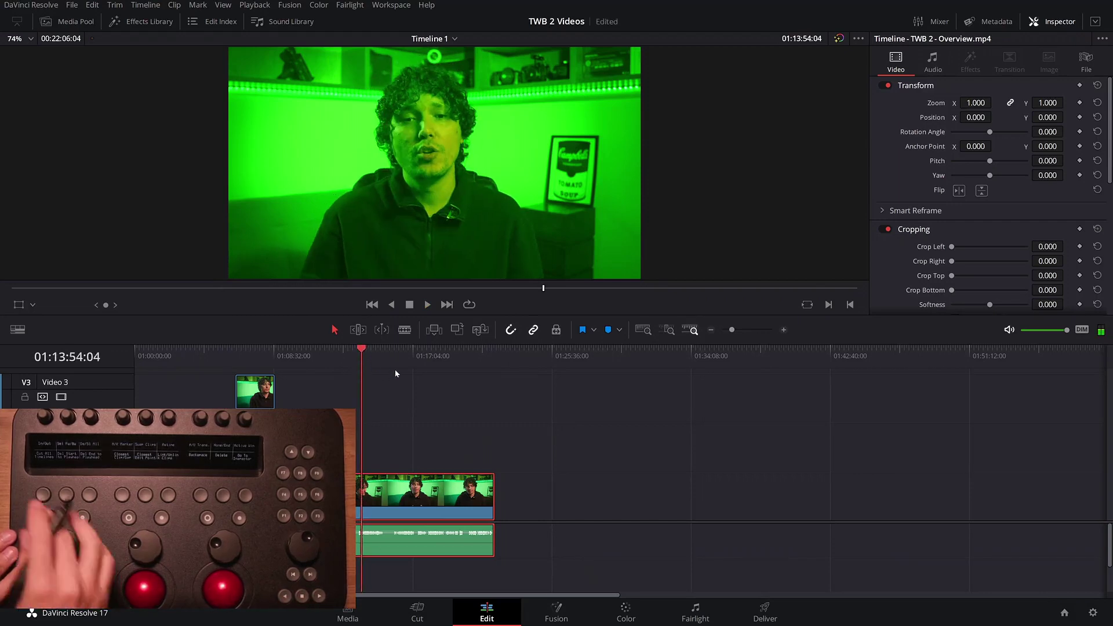
key("l")
key("l")
key("l")
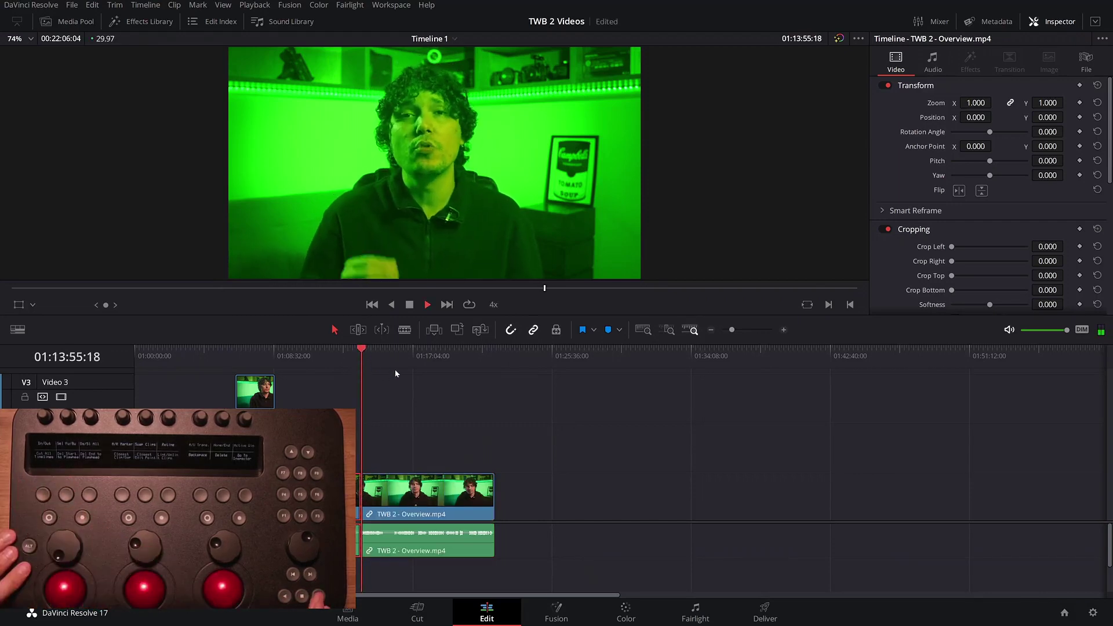
key("l")
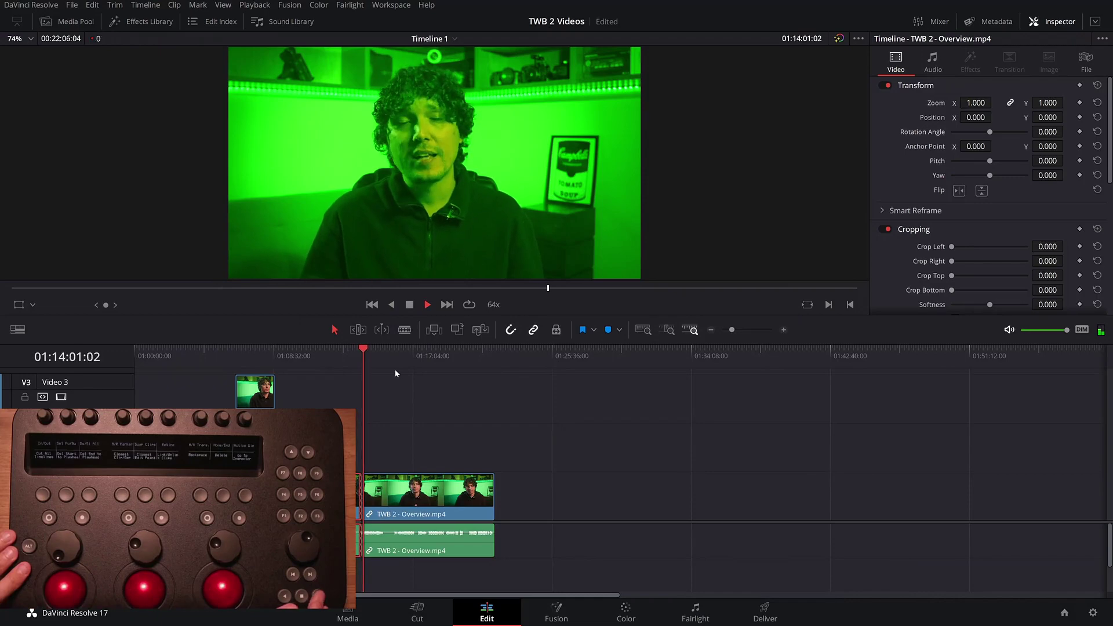
Step: Stop playback at 01:14:07:14 and split the TWB 2 - Overview.mp4 clip there
key("k")
key("ctrl+equal")
key("ctrl+equal")
key("ctrl+equal")
key("ctrl+equal")
key("ctrl+equal")
key("ctrl+equal")
key("ctrl+equal")
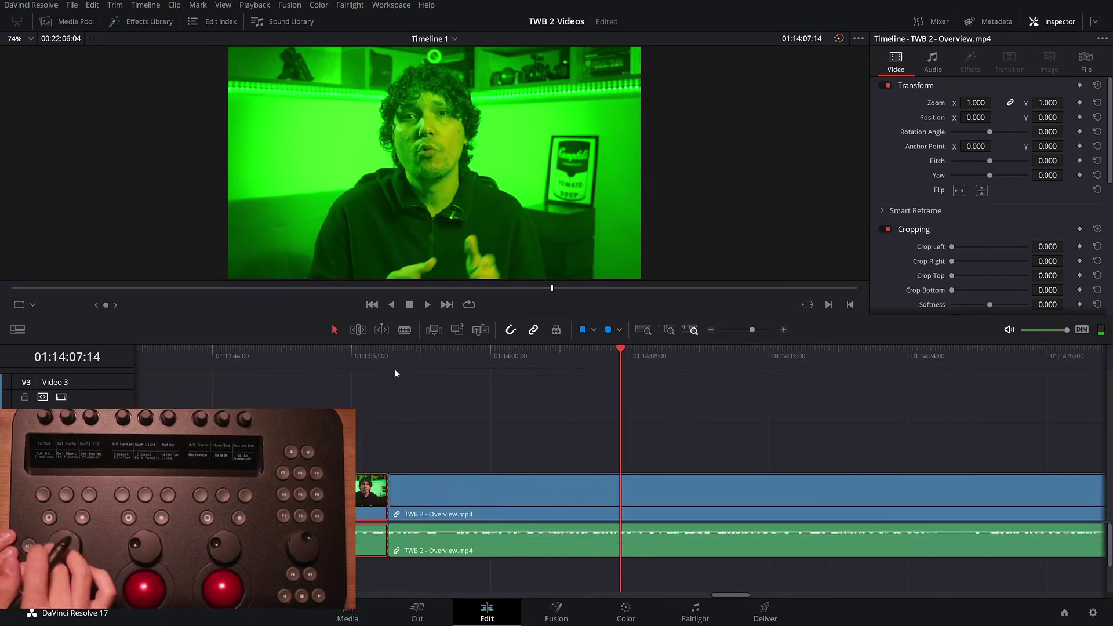
key("ctrl+b")
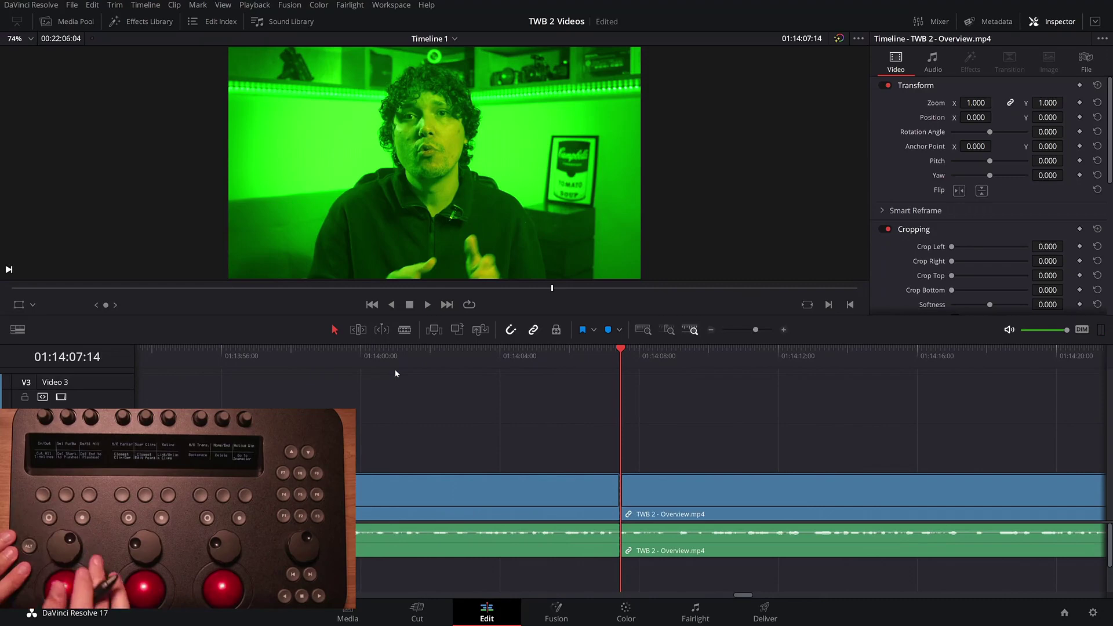
key("ctrl+minus")
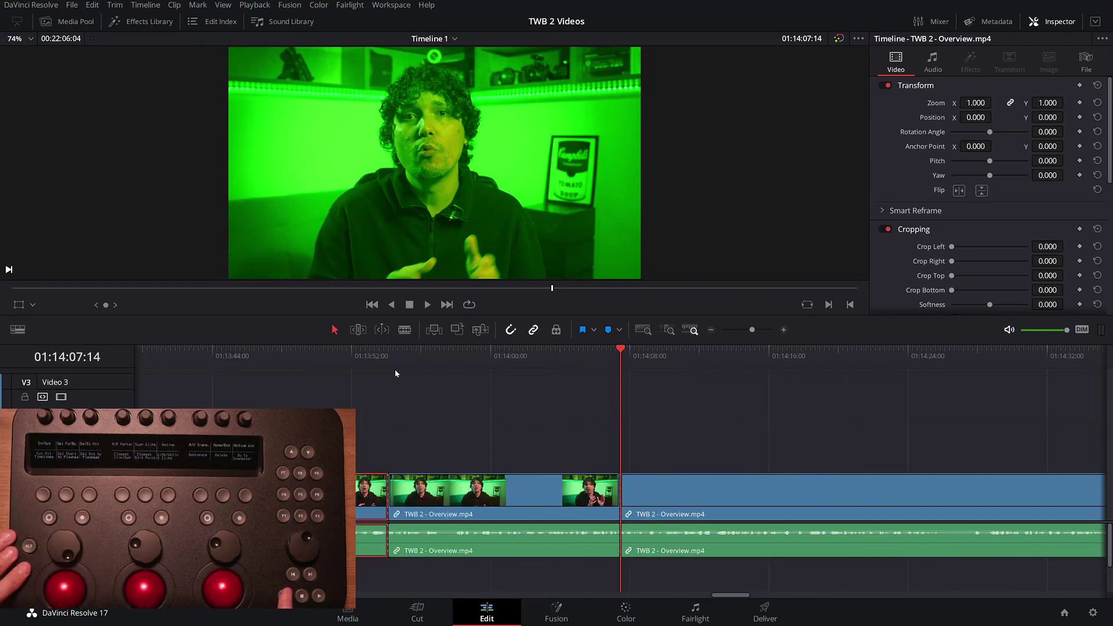
Step: Play onward and split the TWB 2 - Overview.mp4 clip at 01:14:11:18 and again at 01:14:15:02
key("space")
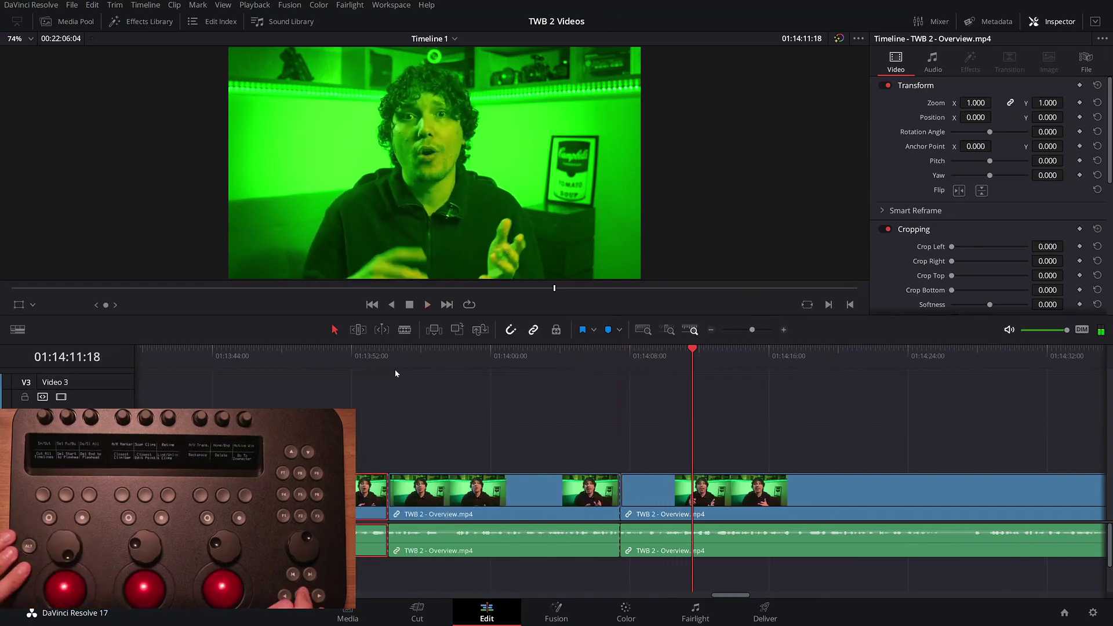
key("space")
key("ctrl+b")
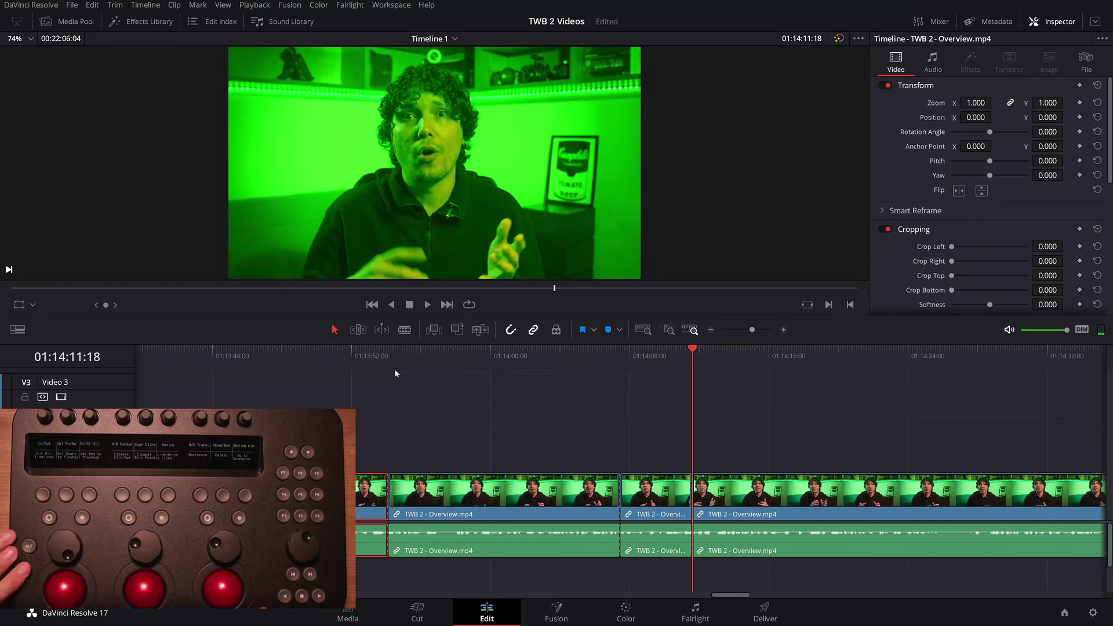
key("space")
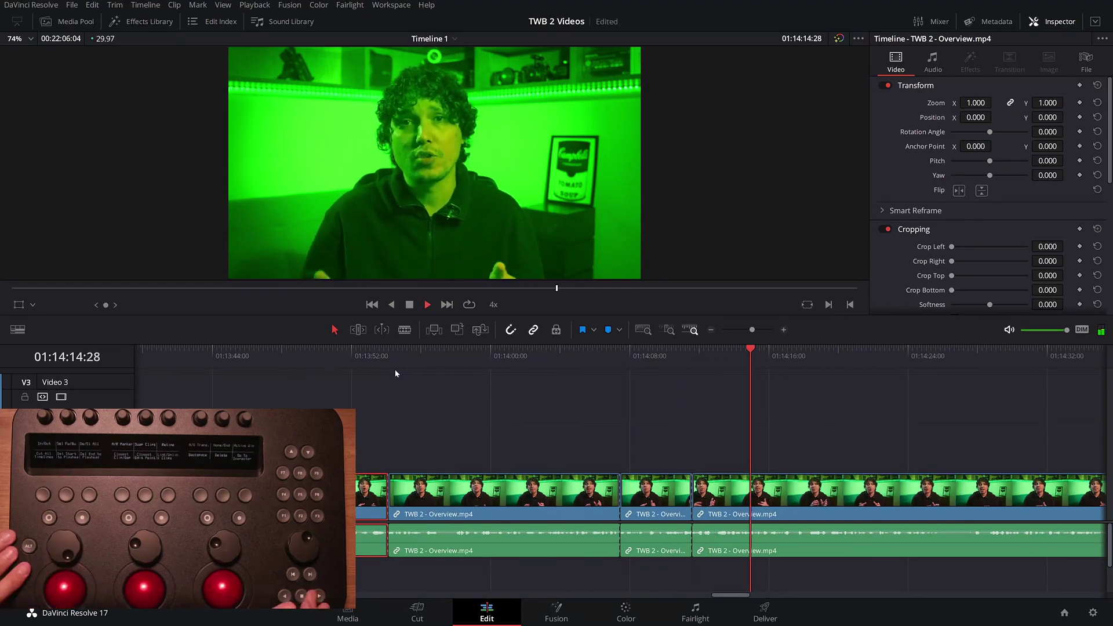
key("ctrl+b")
Step: Move the playhead back to the edit point at 01:14:07:14 and select the short segment that starts there
key("Up")
key("Up")
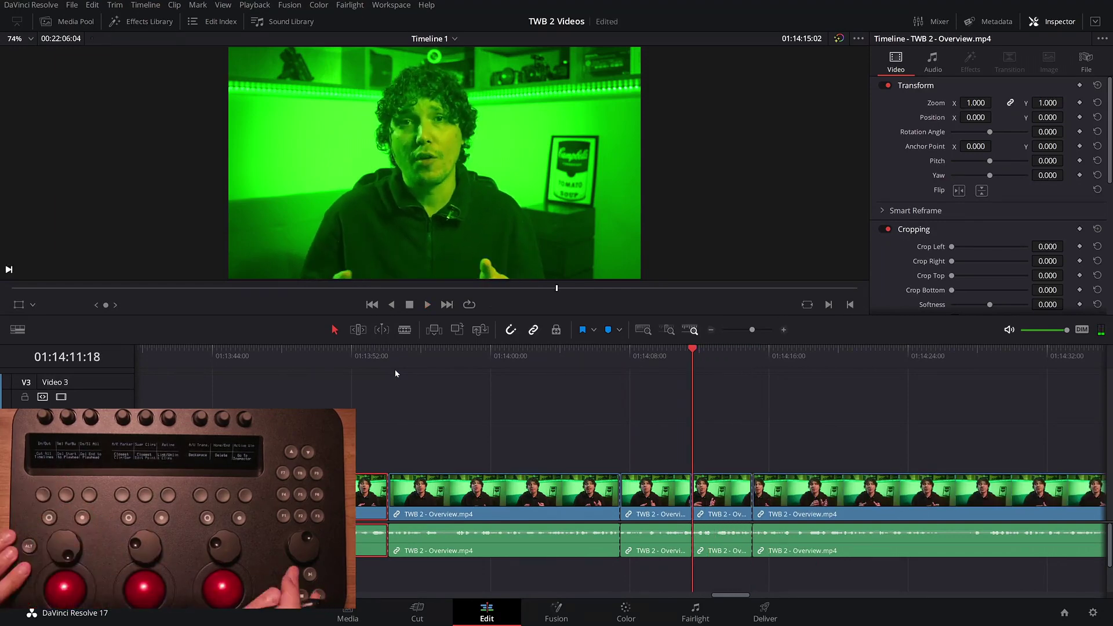
key("shift+v")
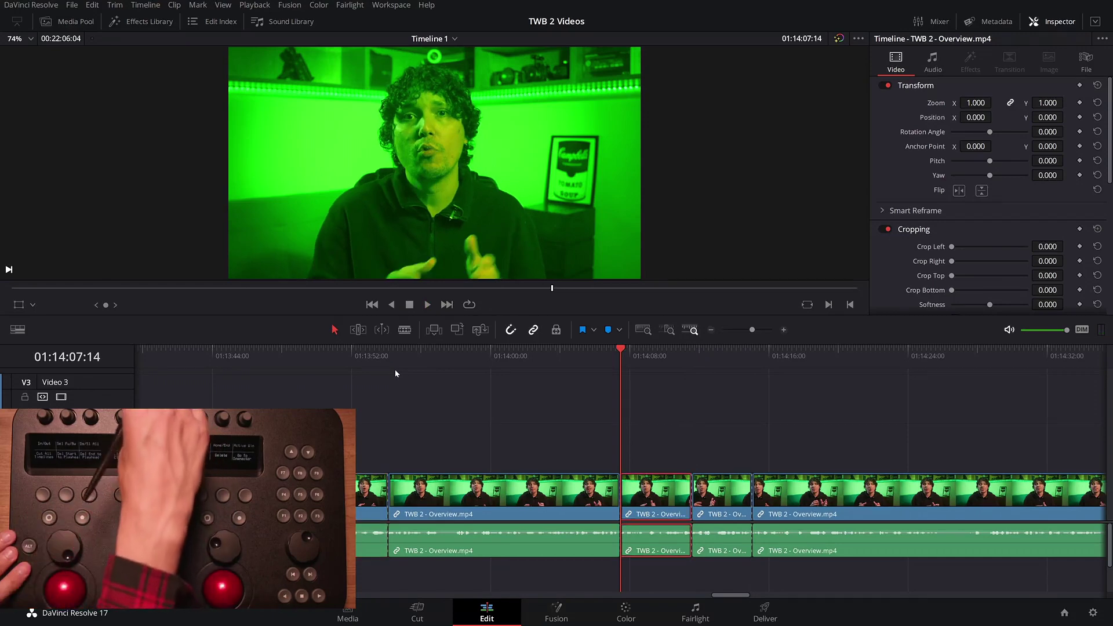
Step: Swap the selected segment with its neighbouring clips in both directions and restore the original clip order
key("Delete")
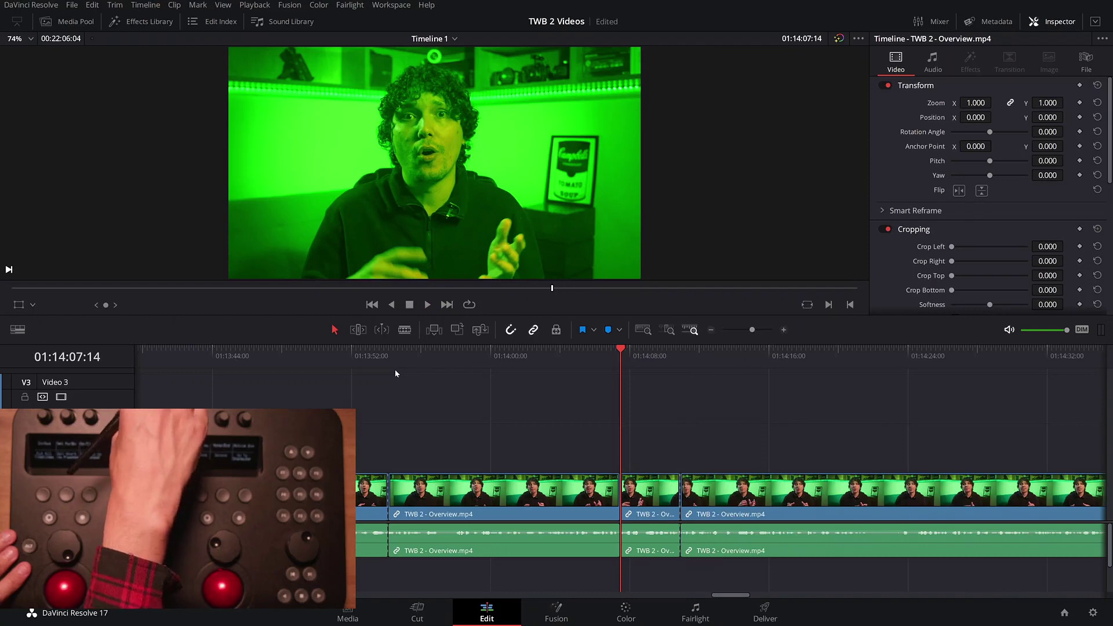
key("ctrl+z")
key("ctrl+z")
key("ctrl+z")
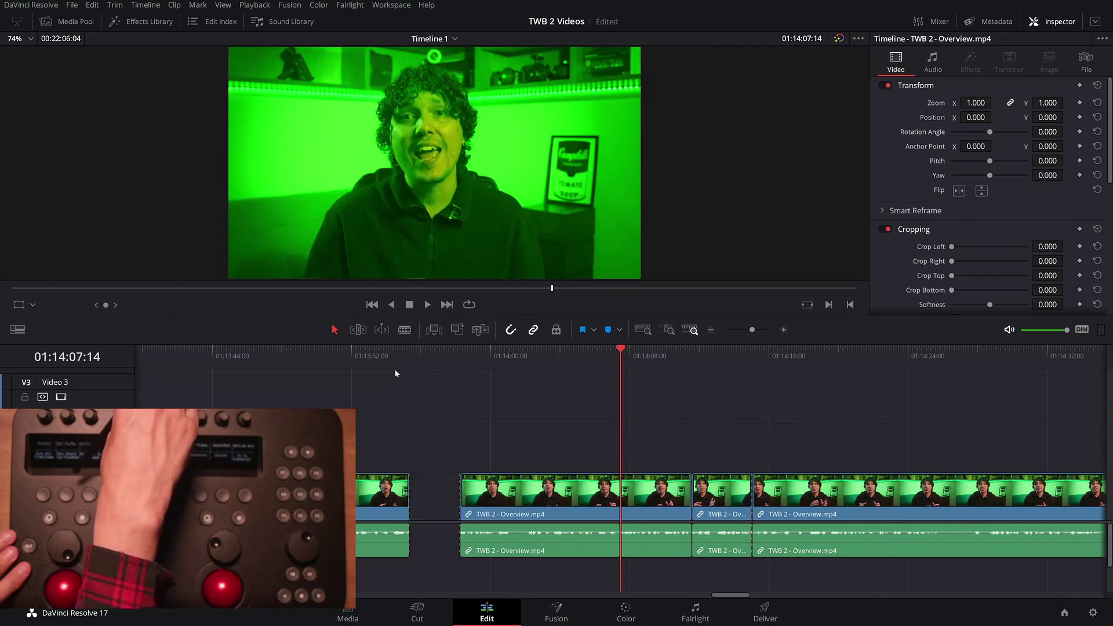
key("ctrl+shift+z")
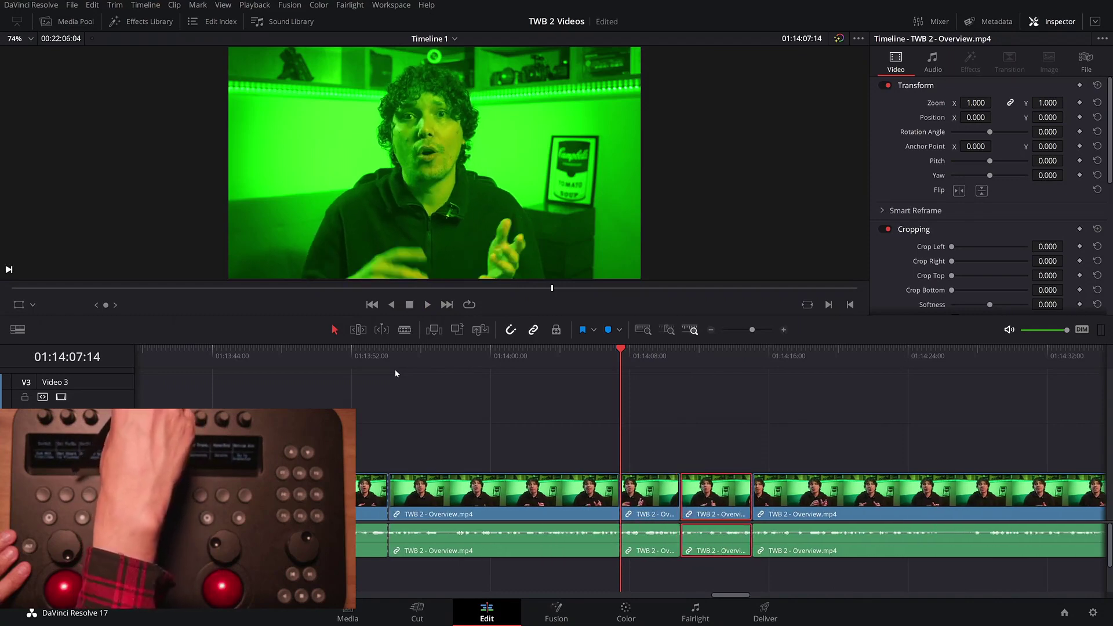
key("ctrl+z")
key("ctrl+z")
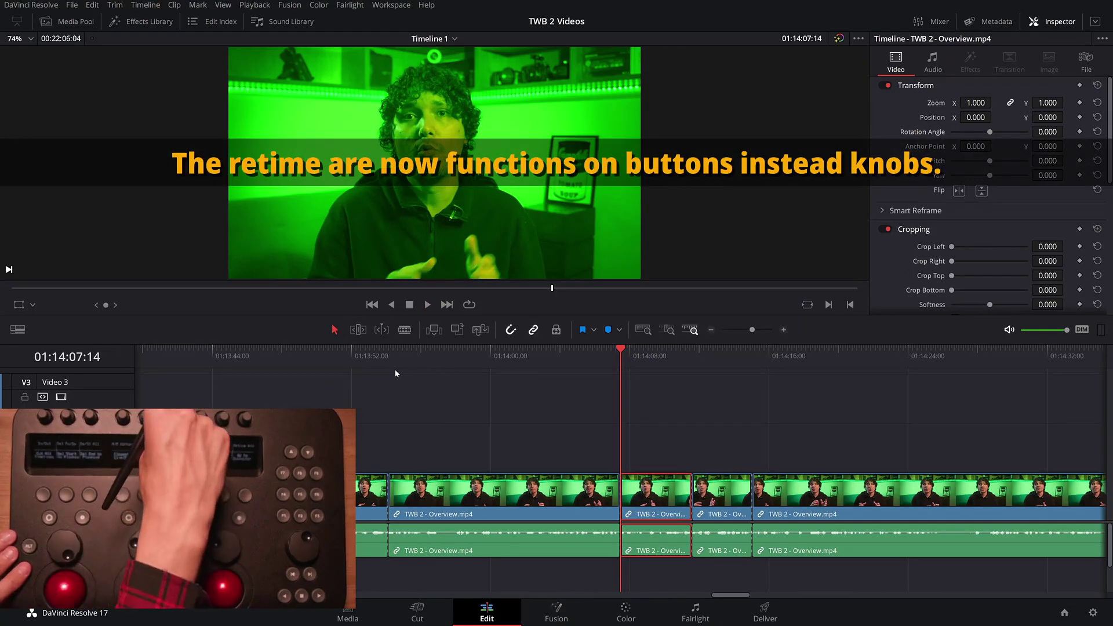
Step: Open the Change Clip Speed settings for the selected segment and cancel them without changing anything
key("r")
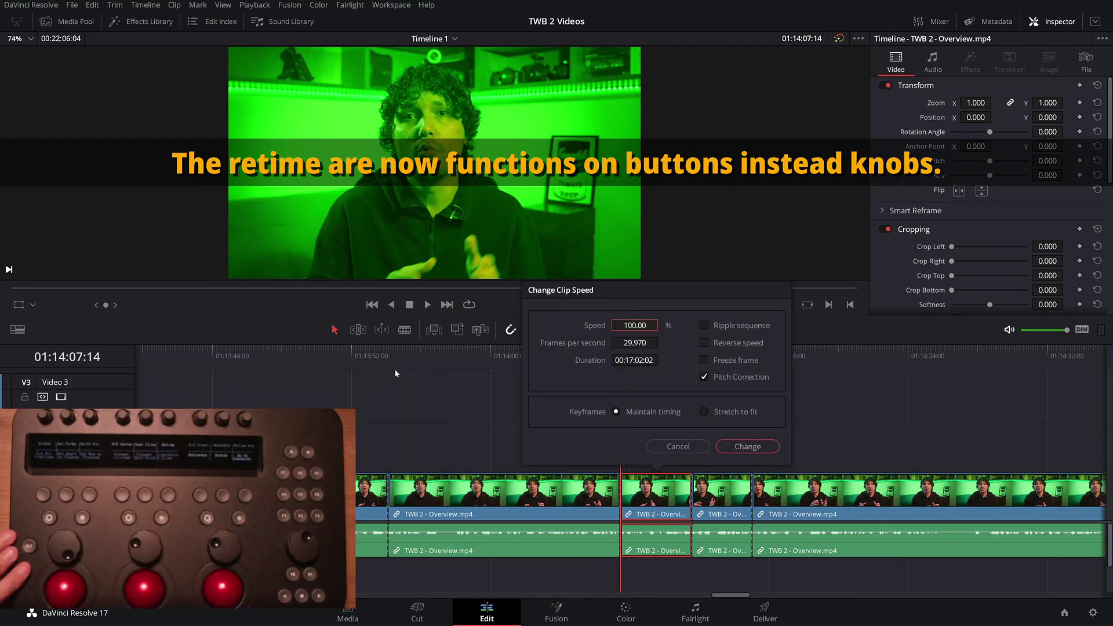
left_click(679, 447)
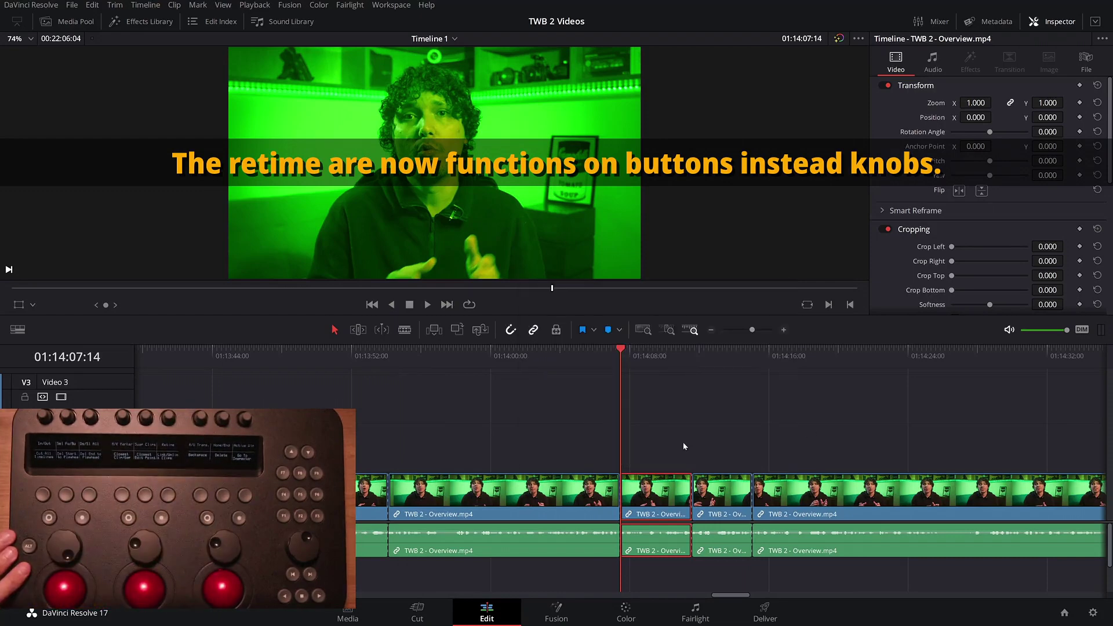
Step: Show the retime controls on the selected TWB 2 - Overview.mp4 segment and hide them again
key("ctrl+r")
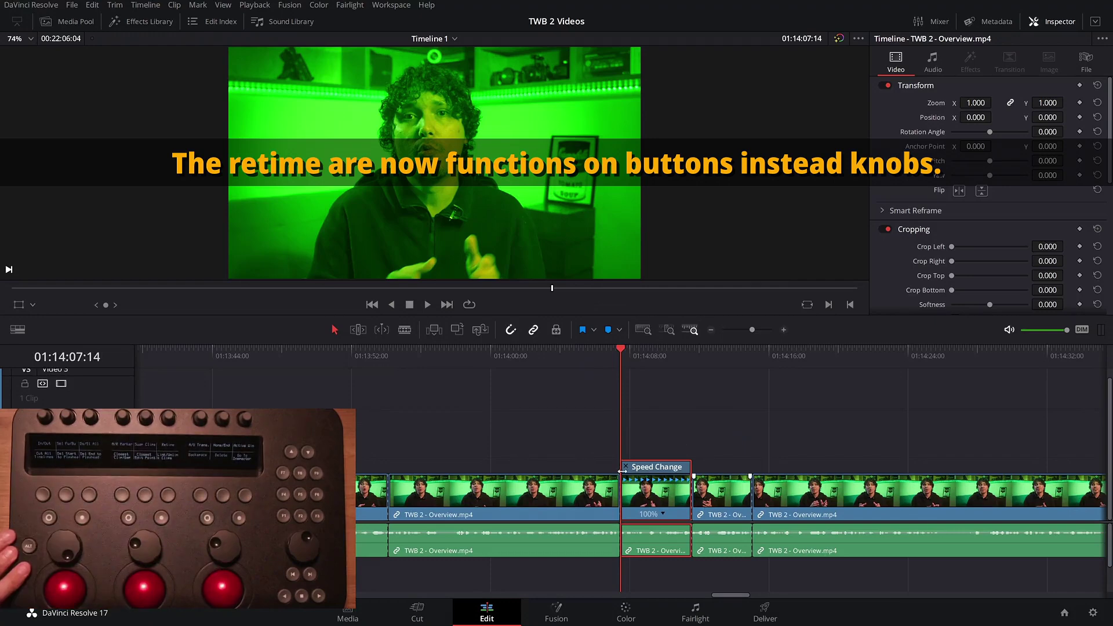
key("ctrl+r")
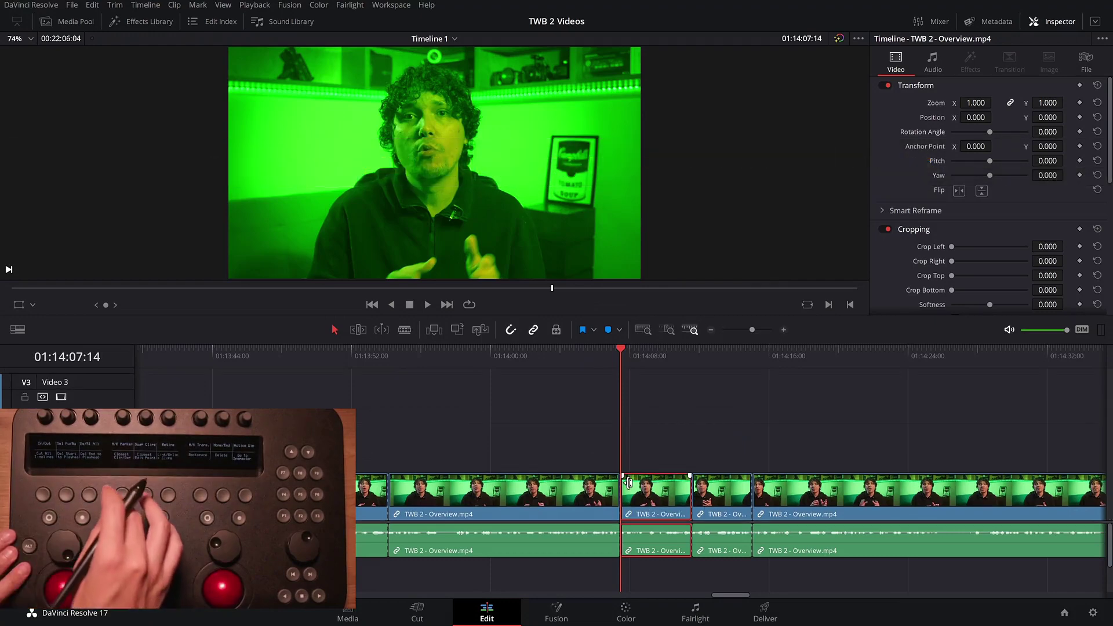
Step: Select the edit point at 01:14:07:14, add a combined video and audio transition to it, and undo the transition
key("v")
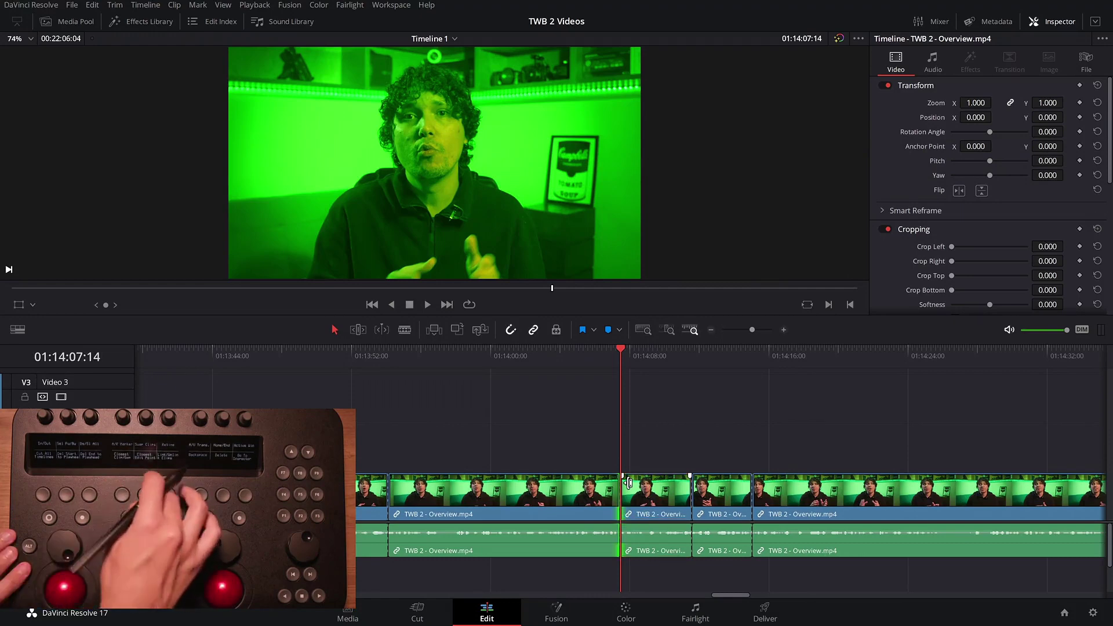
key("ctrl+equal")
key("ctrl+equal")
key("ctrl+equal")
key("ctrl+equal")
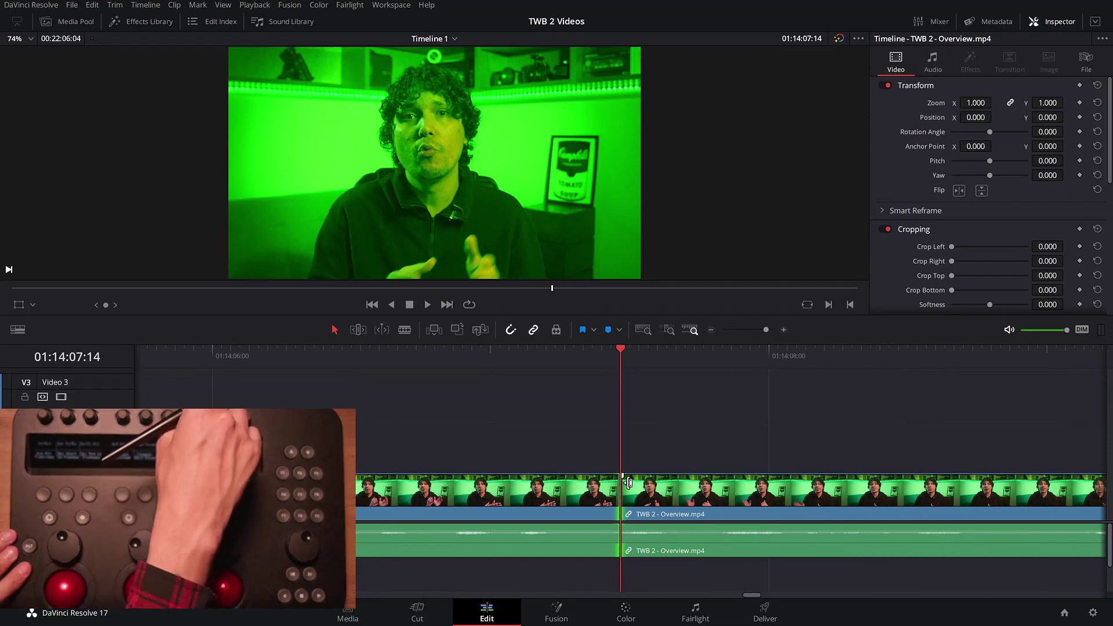
key("ctrl+t")
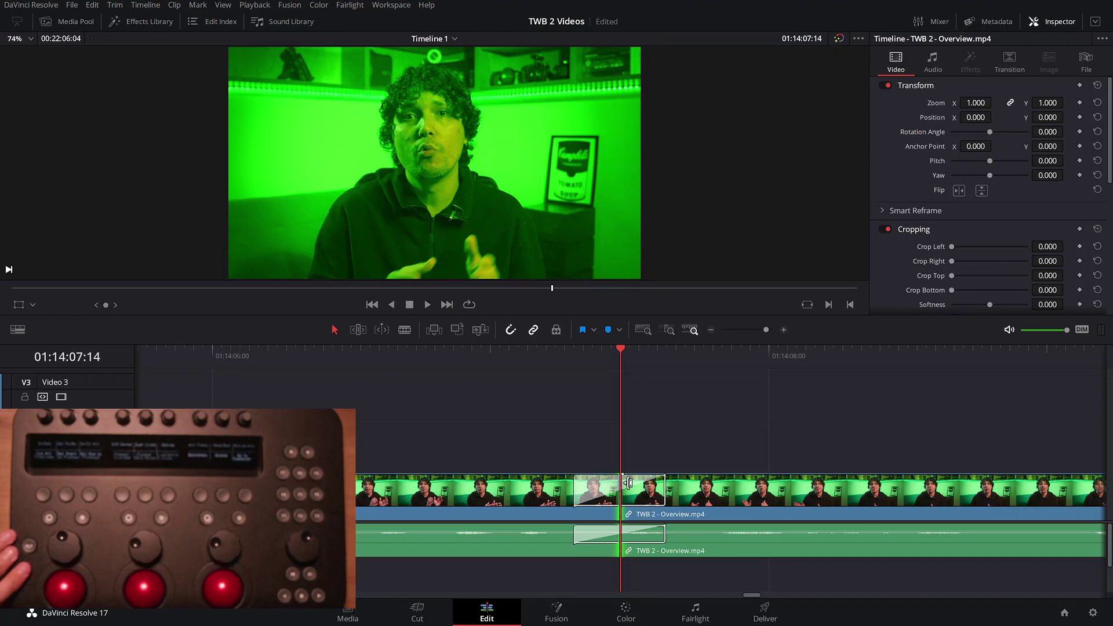
key("ctrl+z")
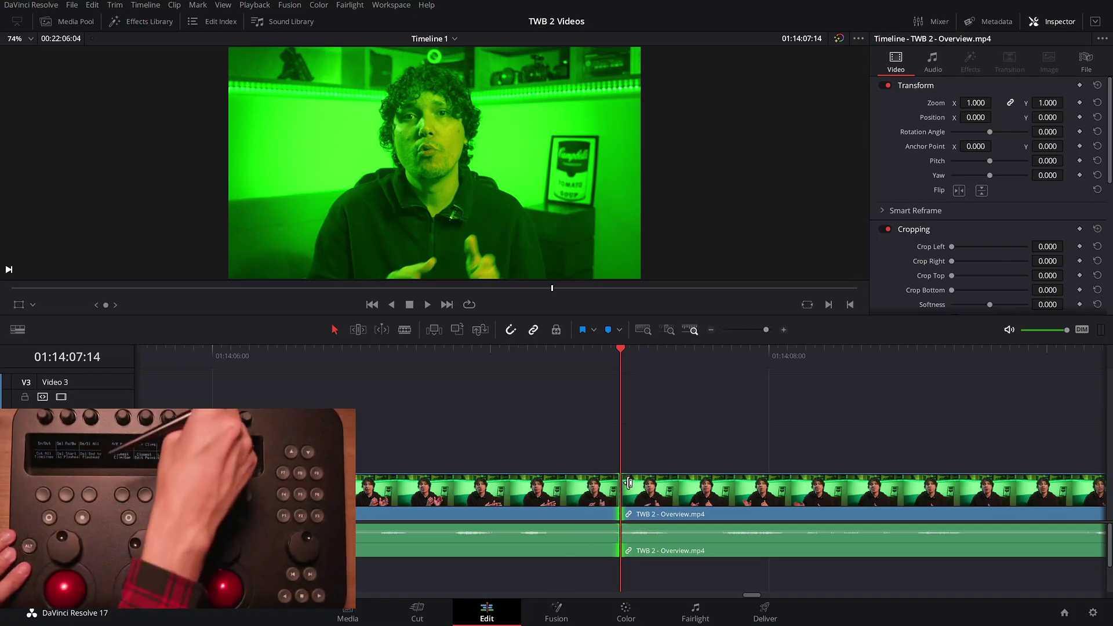
Step: Add an audio-only transition and a video-only transition at the same edit point, and undo both
key("shift+t")
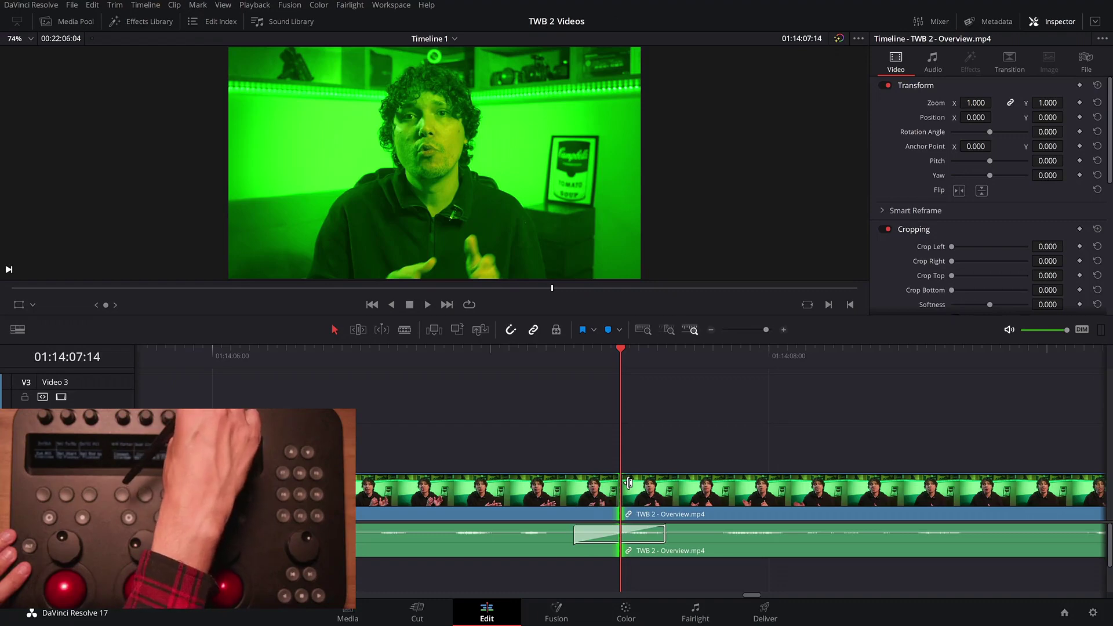
key("alt+t")
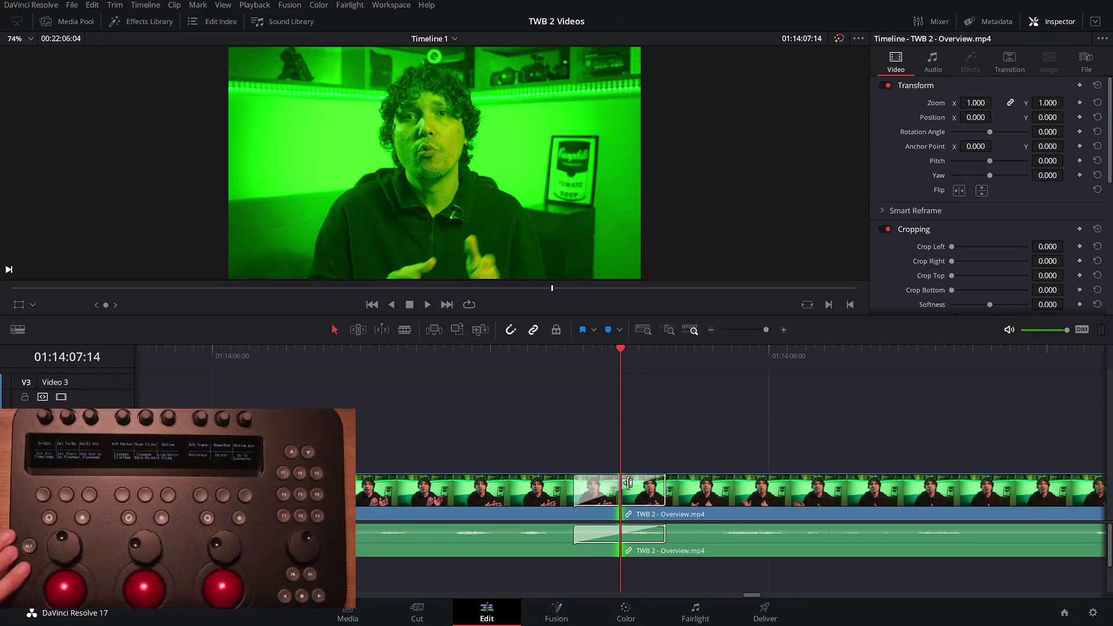
key("ctrl+z")
key("ctrl+z")
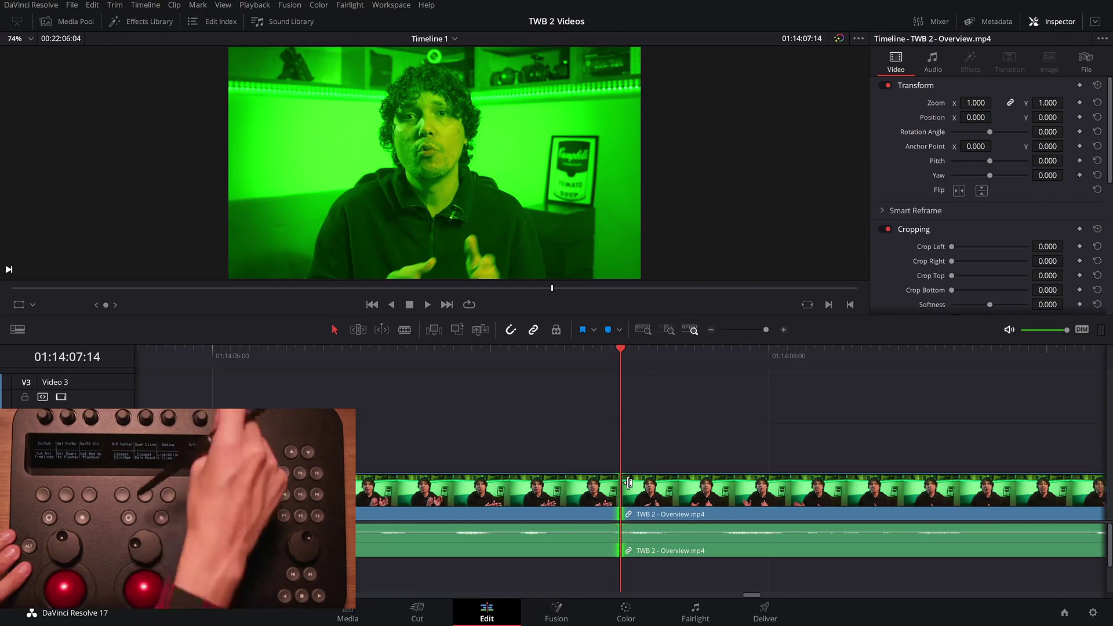
Step: Jump the playhead back and forth between the end and the start of the timeline, finishing at 01:00:00:00
key("End")
key("Home")
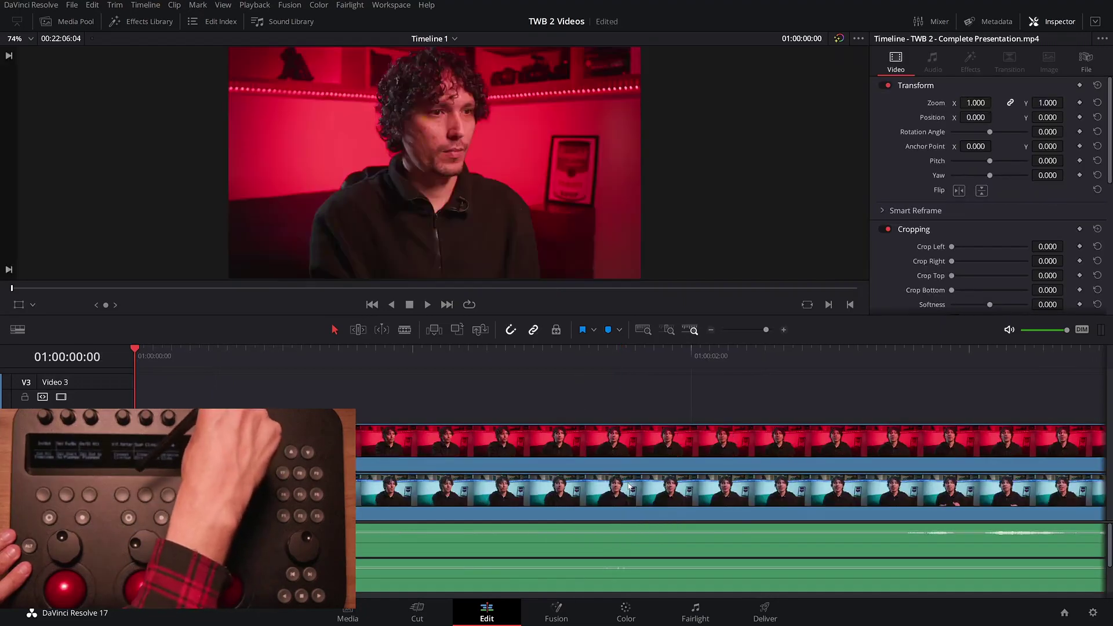
key("End")
key("Home")
key("End")
key("Home")
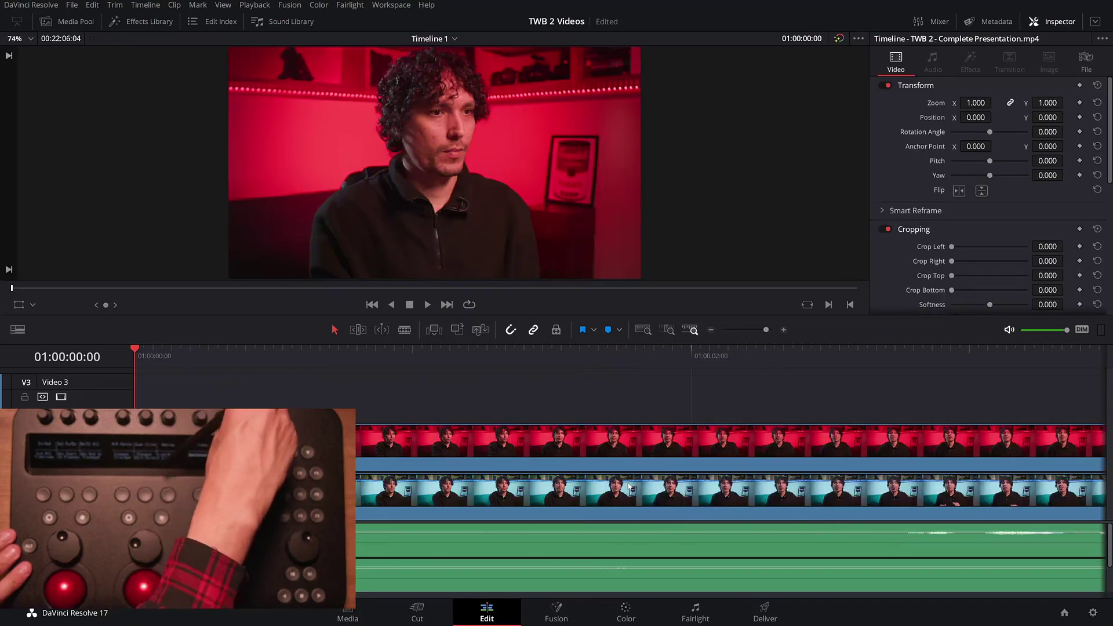
Step: Switch the viewer to the Donation - Blue.mp4 source and back to the timeline, and try the Blade tool briefly
key("q")
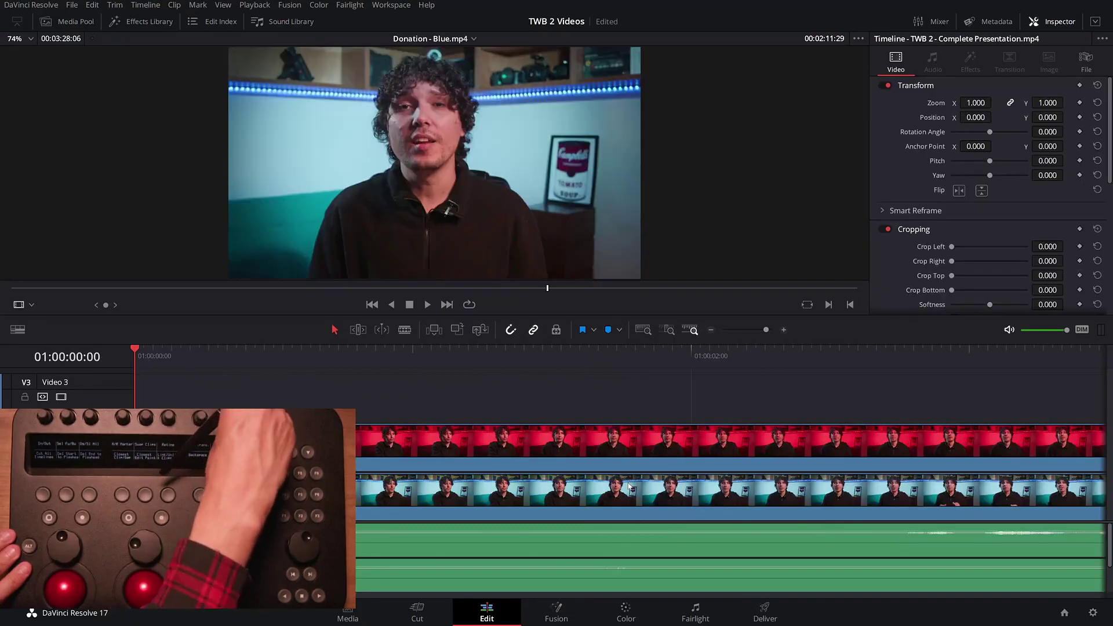
key("q")
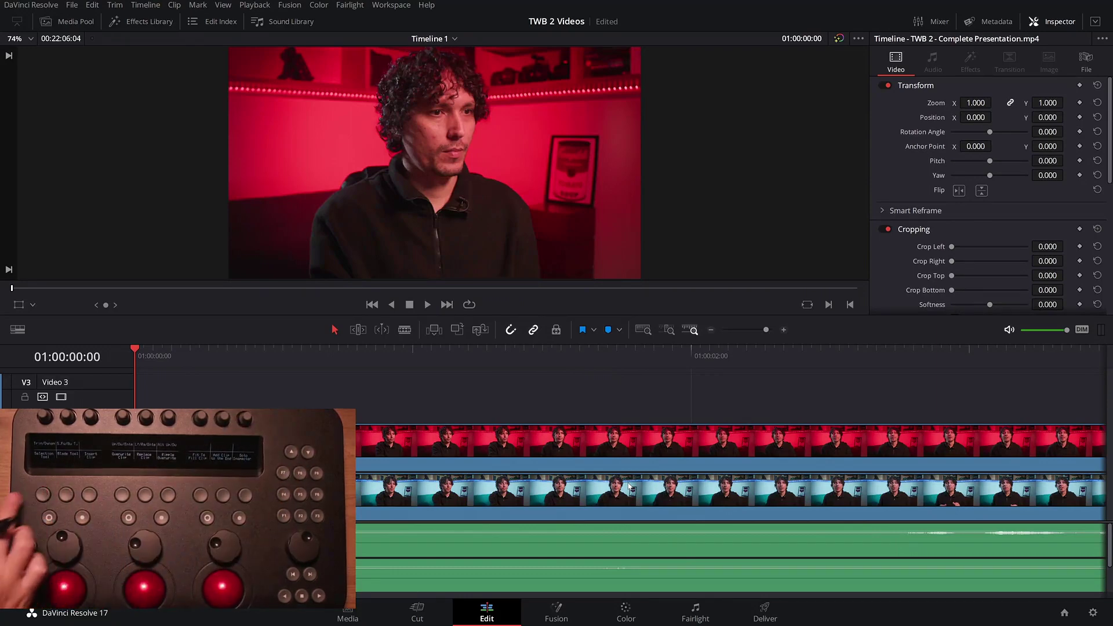
key("b")
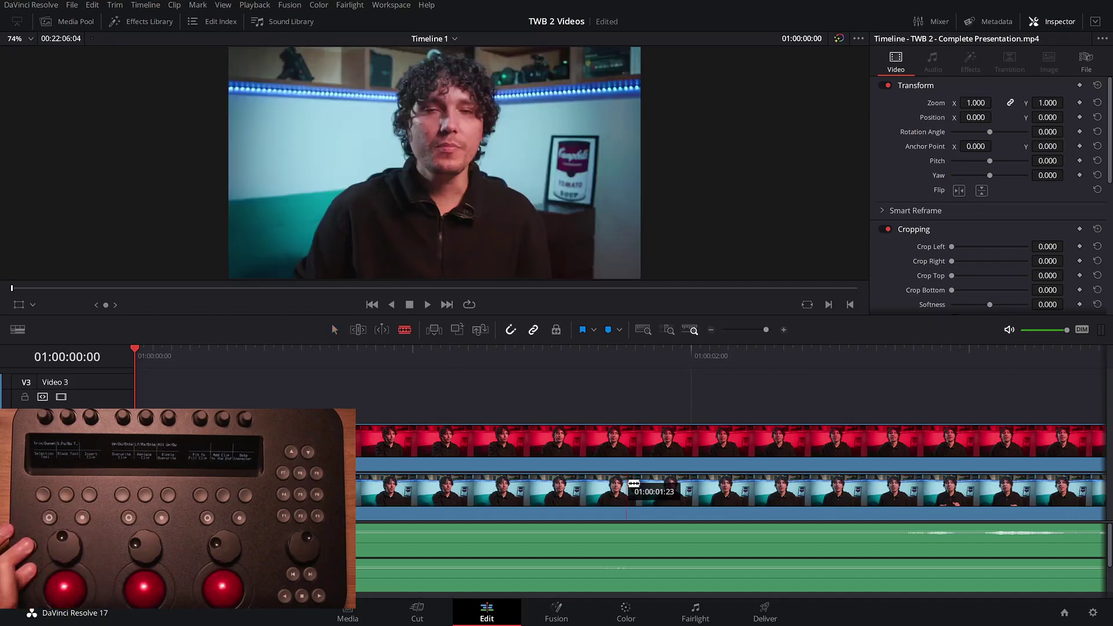
key("v")
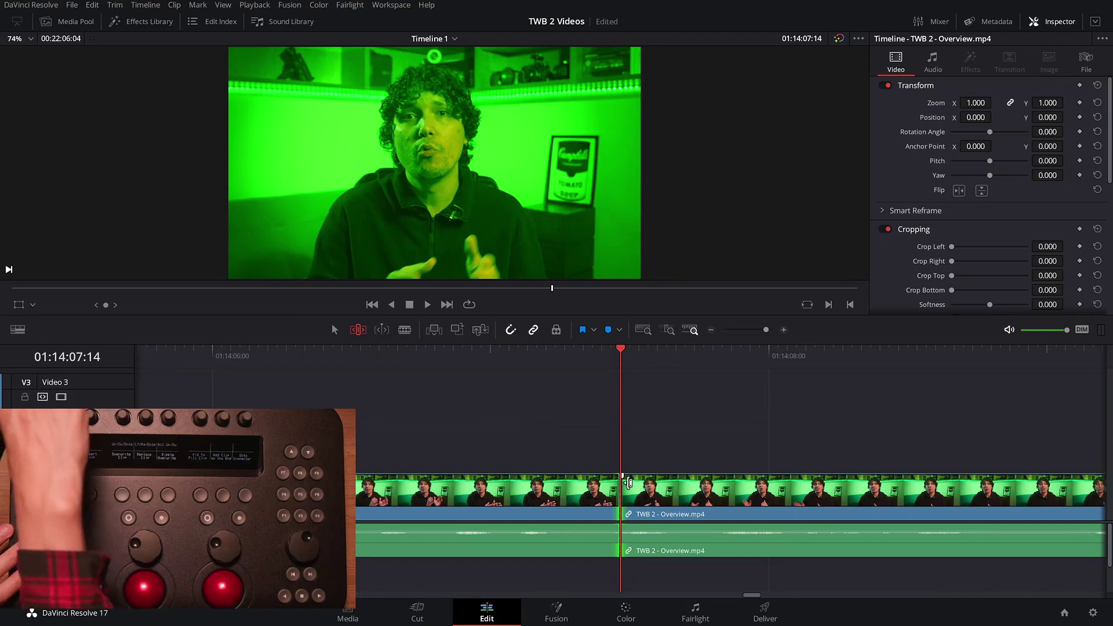
Step: Toggle dynamic trimming on and off repeatedly at the edit point at 01:14:07:14, leaving it off
key("w")
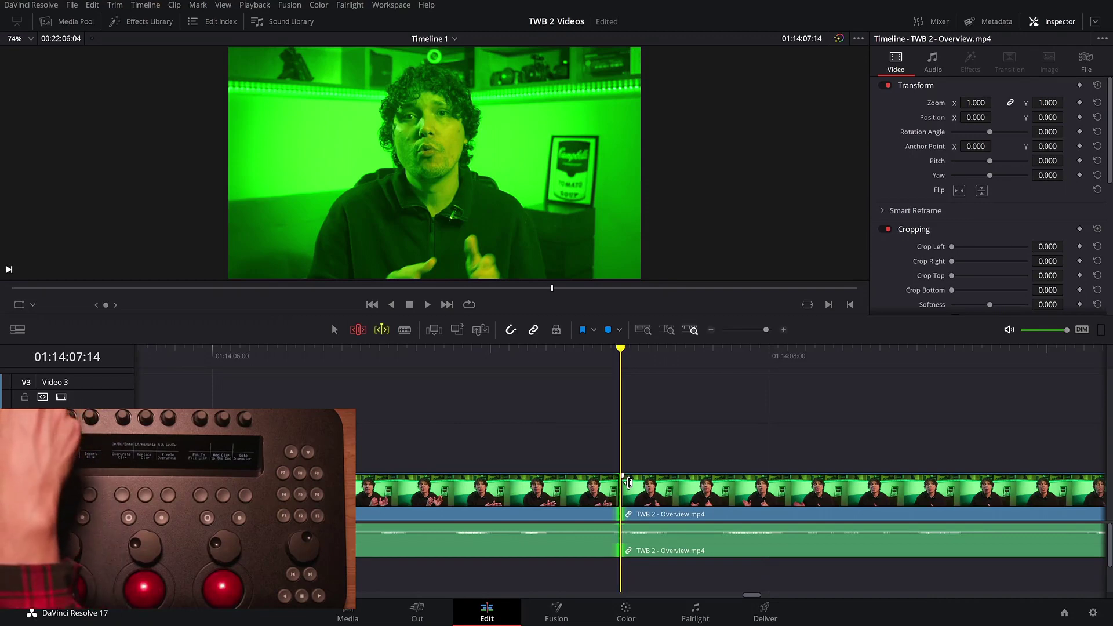
key("w")
key("w")
key("w")
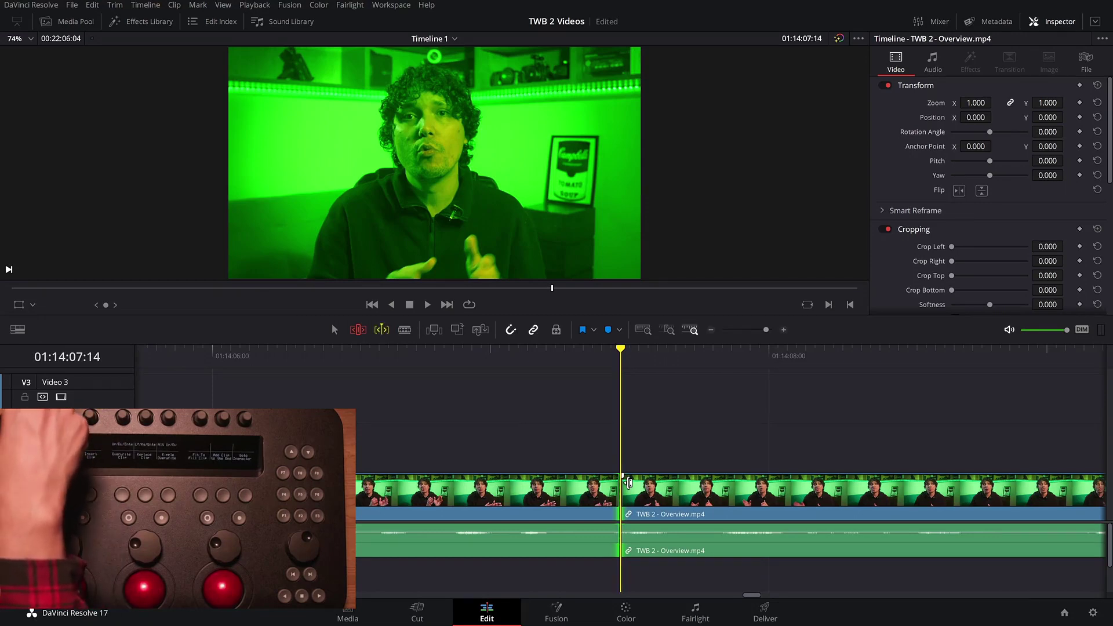
key("w")
key("w")
key("w")
key("w")
key("w")
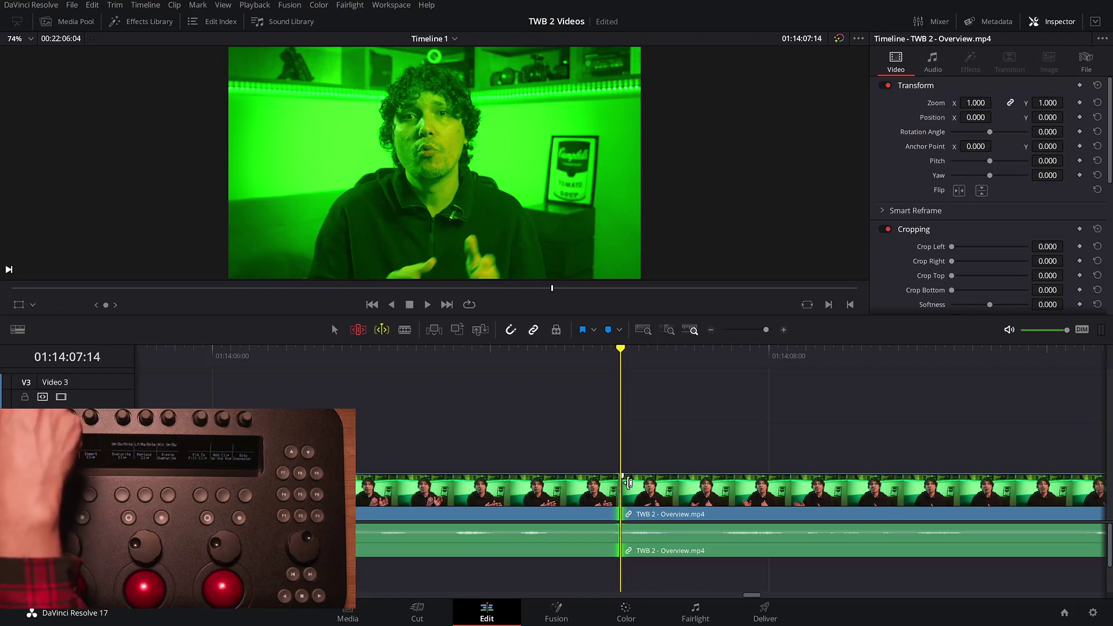
key("w")
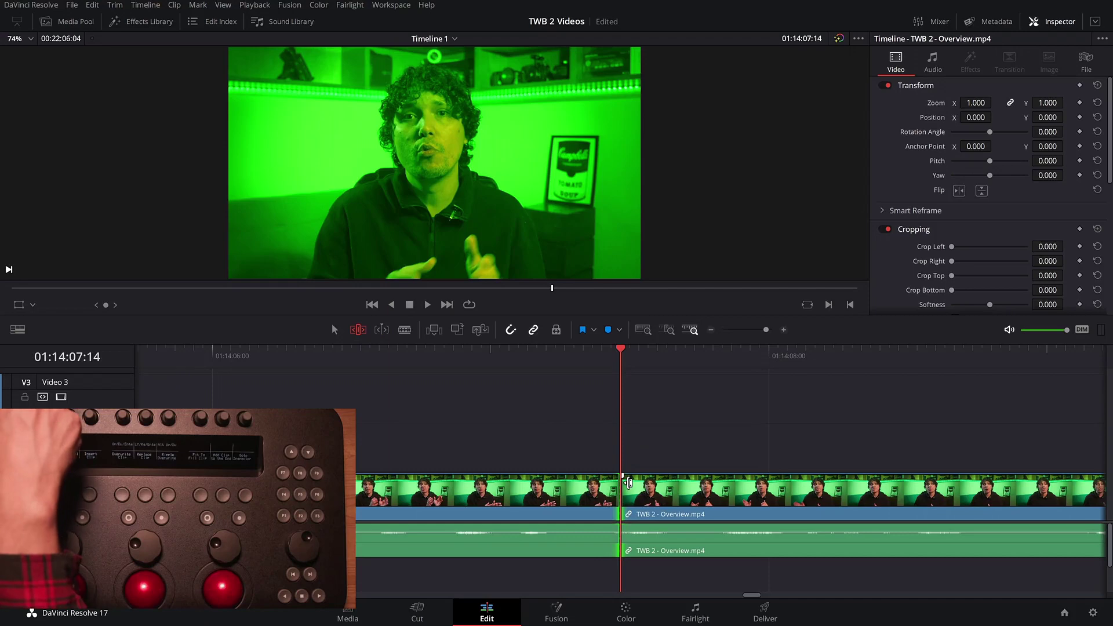
key("w")
key("w")
key("w")
key("w")
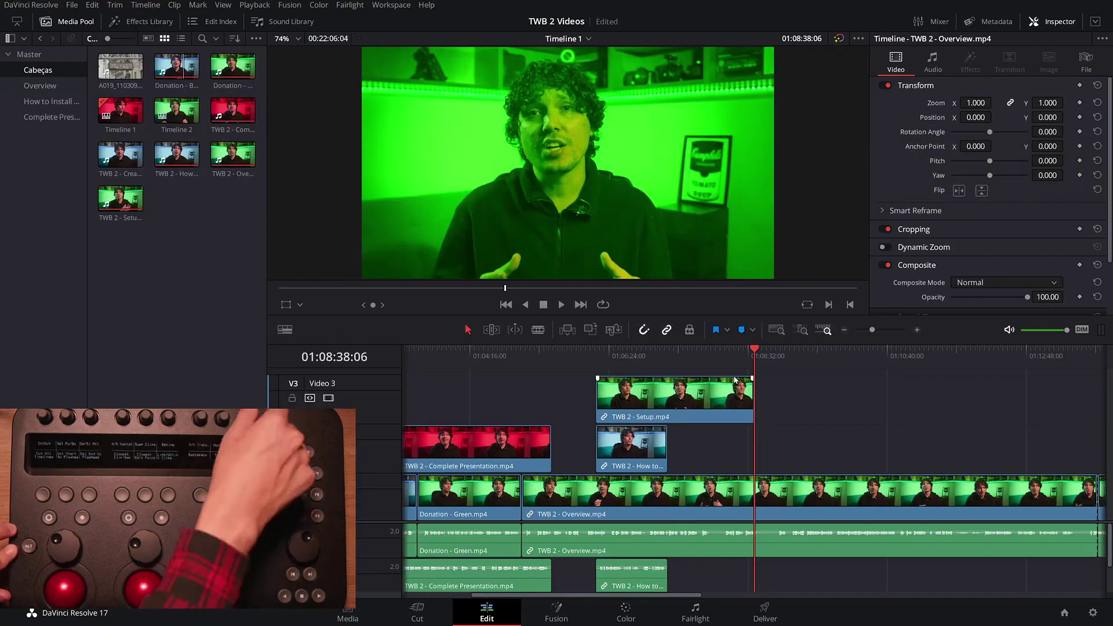
Step: Play the Donation - Blue.mp4 source clip and mark a range of about 5 seconds ending at 00:00:09:21
key("q")
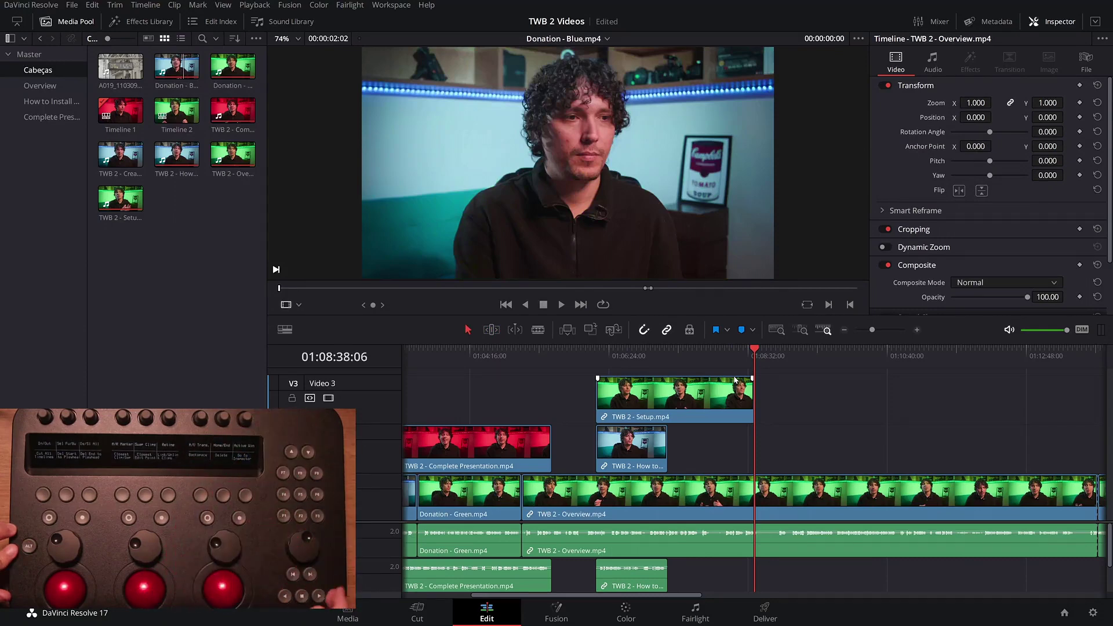
key("space")
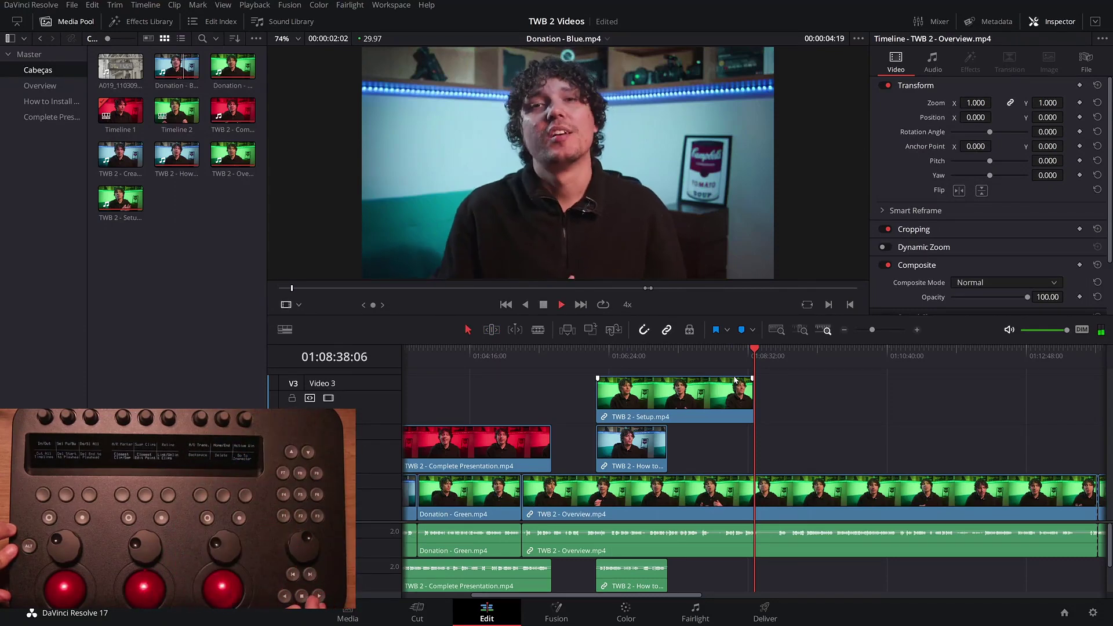
key("l")
key("l")
key("l")
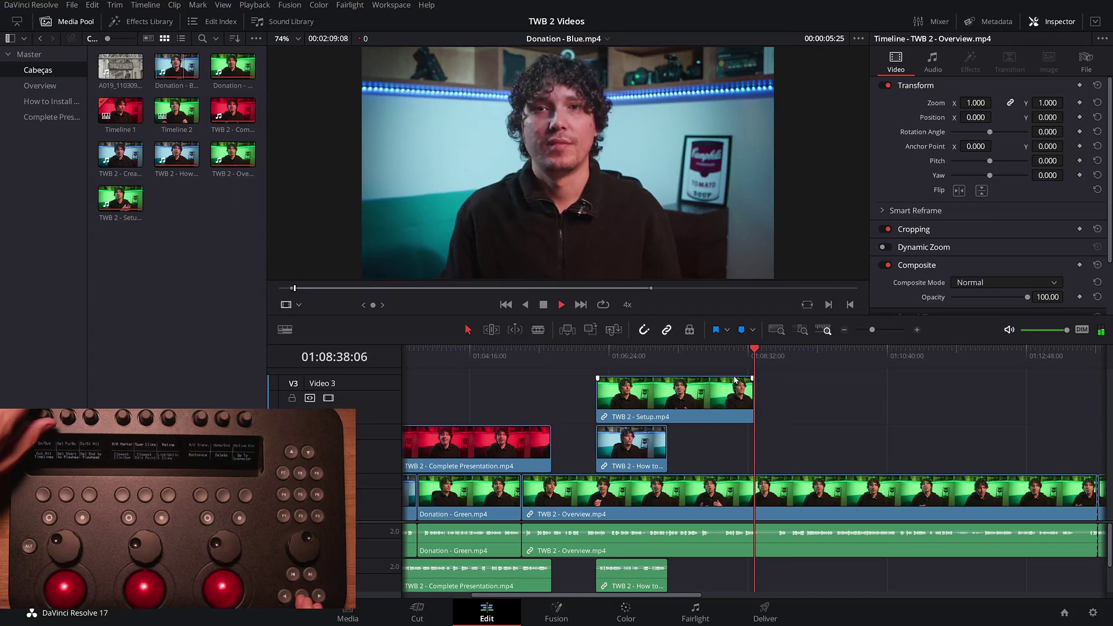
key("k")
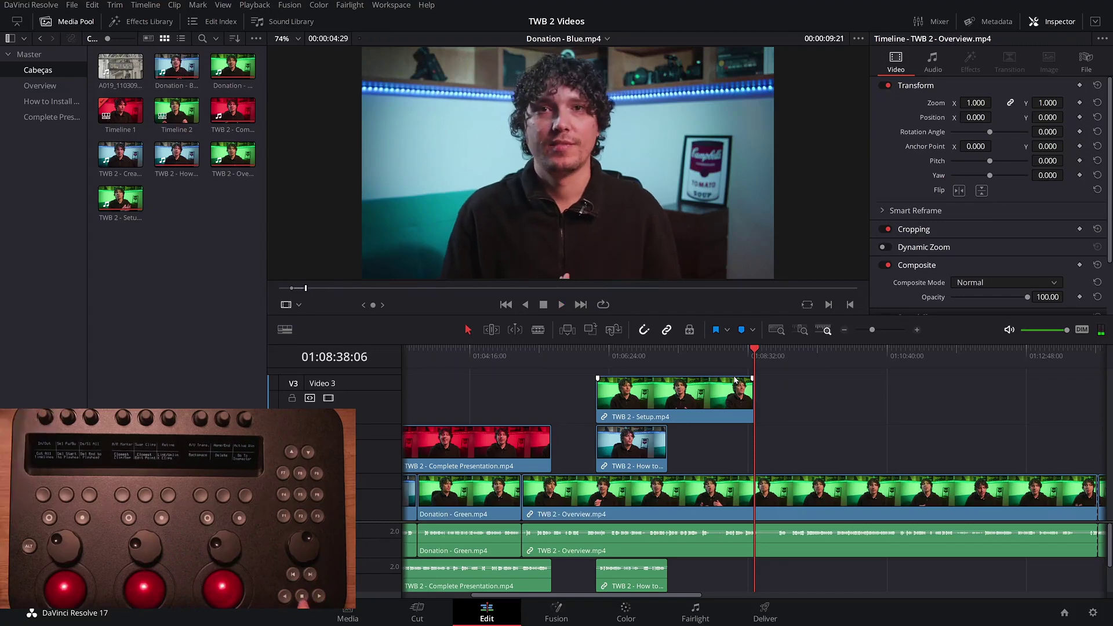
Step: Try both an insert and an overwrite edit of the marked Donation - Blue.mp4 range at 01:08:38:06, undoing each one
key("F9")
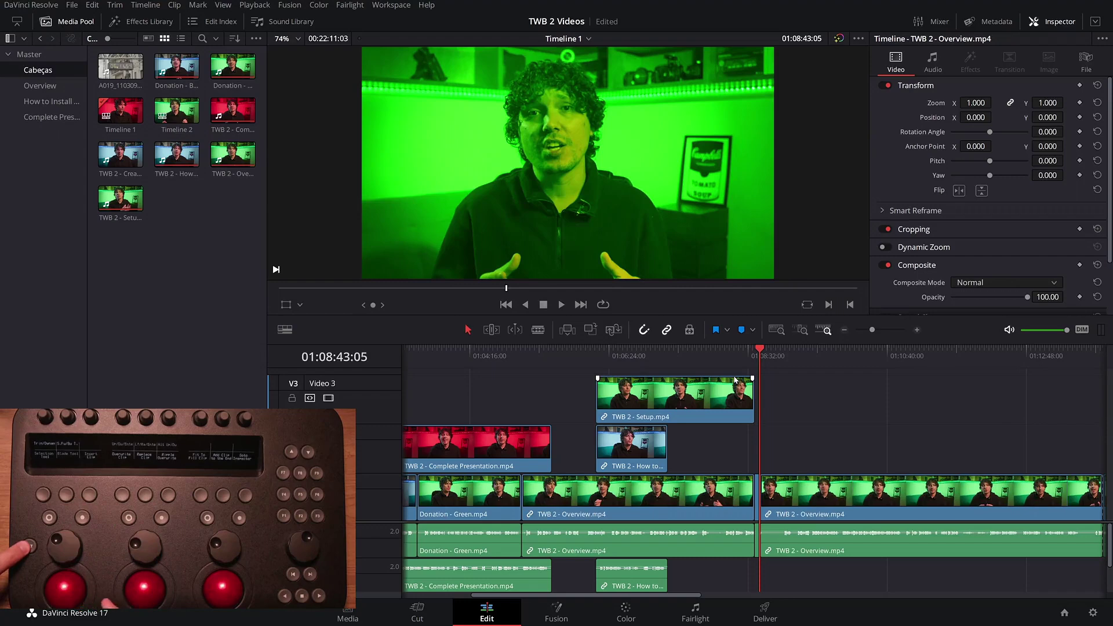
key("ctrl+z")
key("F10")
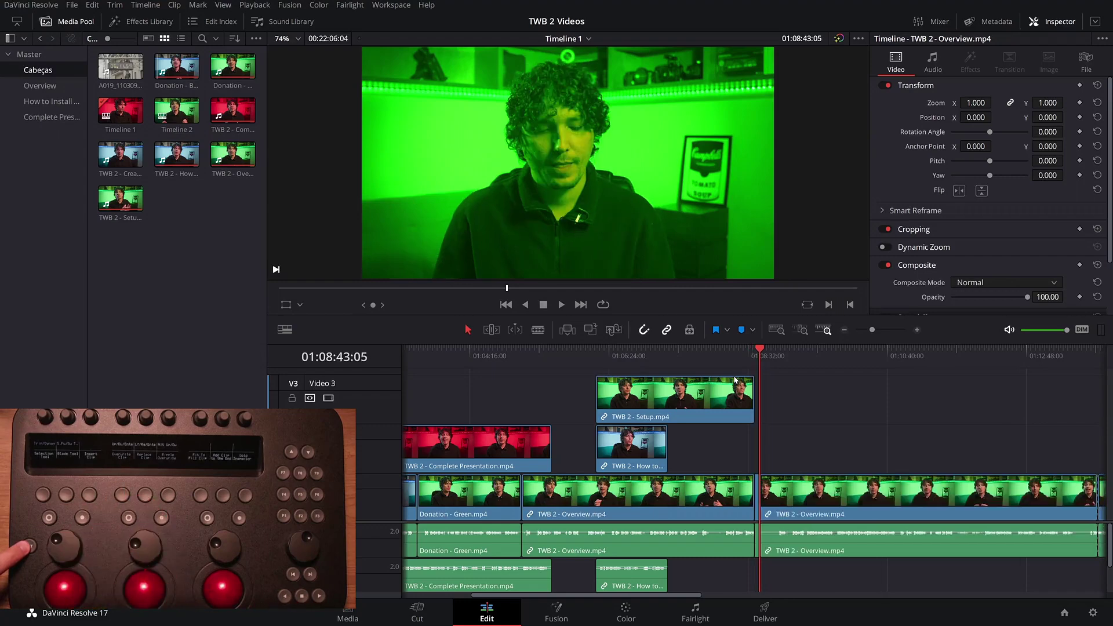
key("ctrl+z")
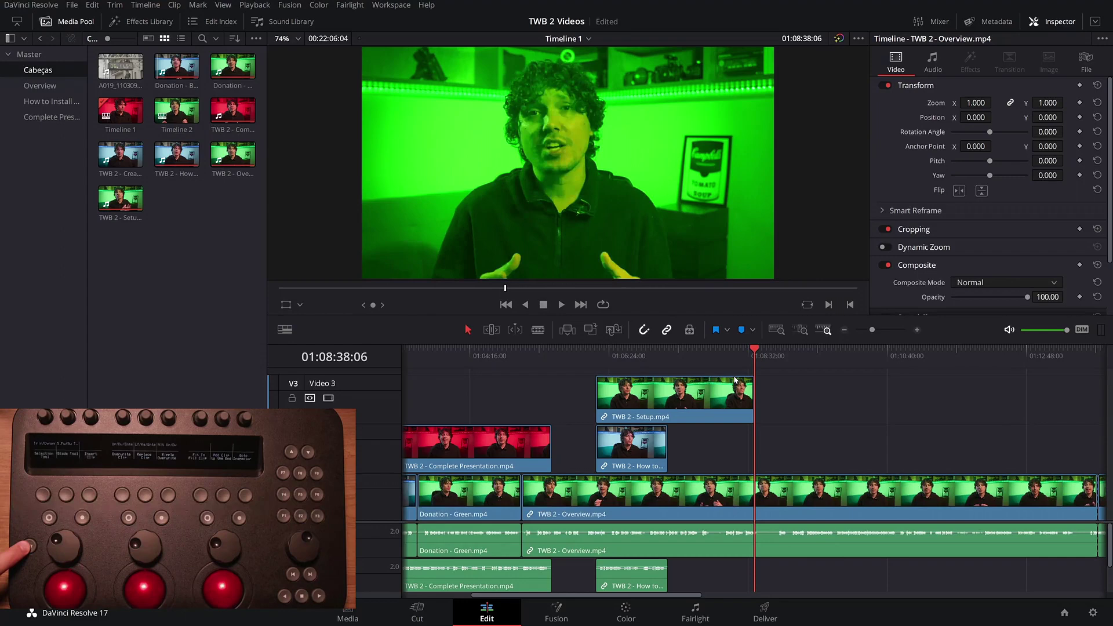
Step: Try a replace edit and a ripple overwrite of the TWB 2 - Overview.mp4 clip with Donation - Blue.mp4, undoing each one
key("F10")
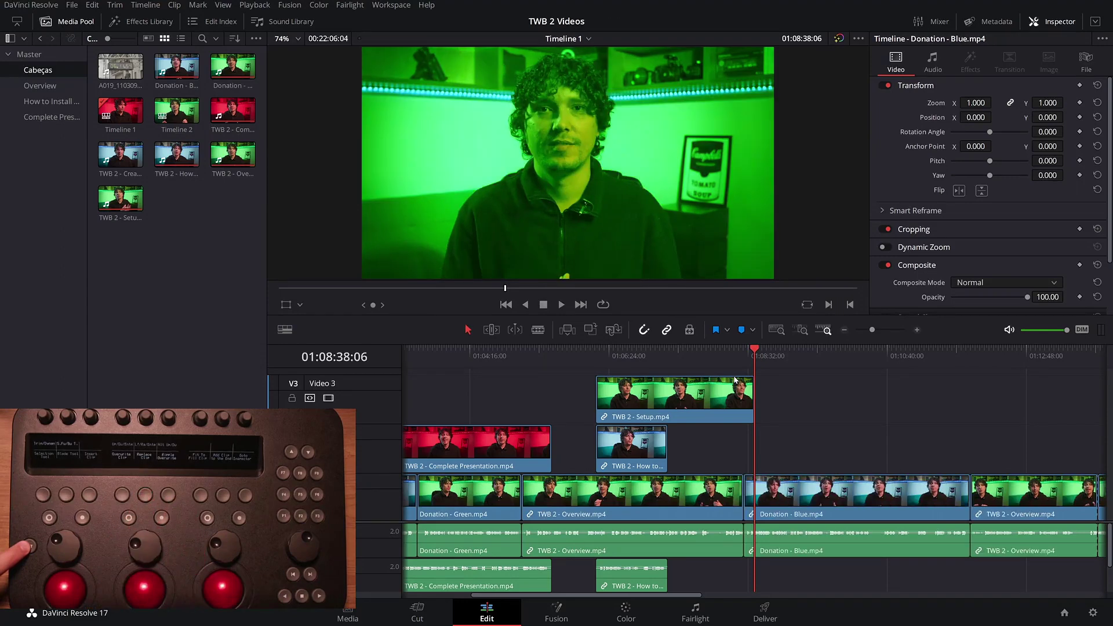
key("ctrl+z")
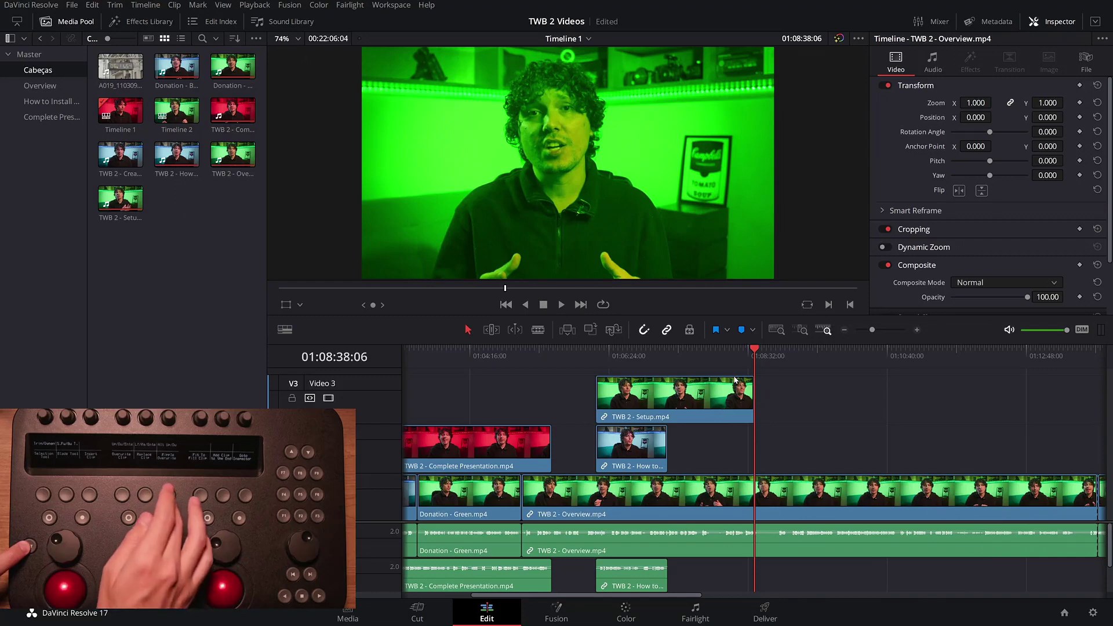
key("ctrl+z")
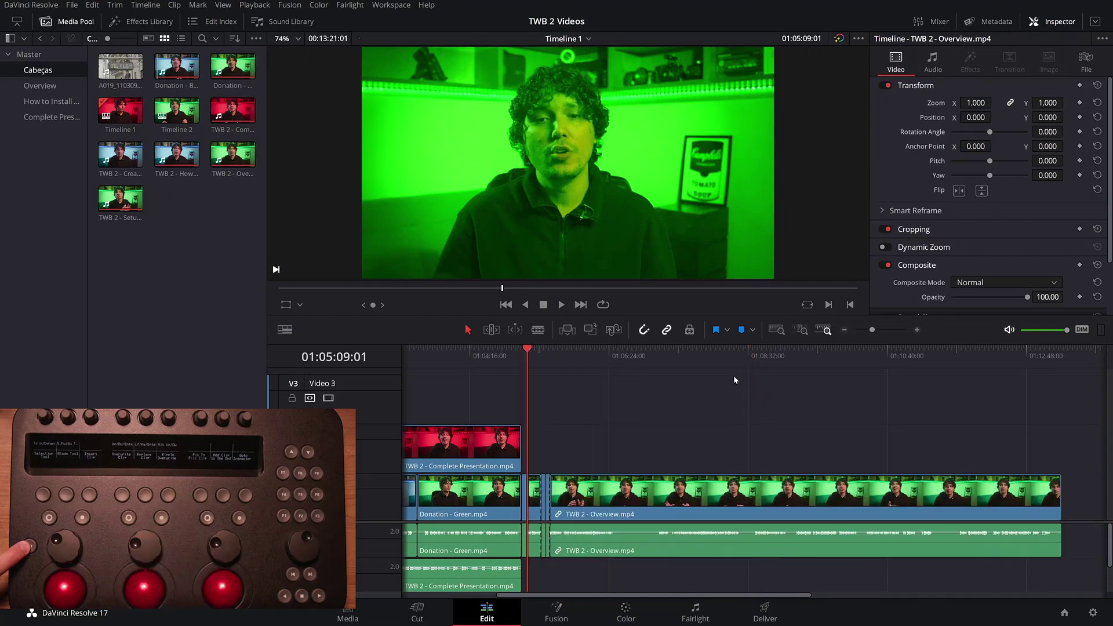
key("ctrl+shift+z")
Step: Fit the marked Donation - Blue.mp4 range to fill the TWB 2 - Overview.mp4 clip's duration and undo the edit
key("shift+F11")
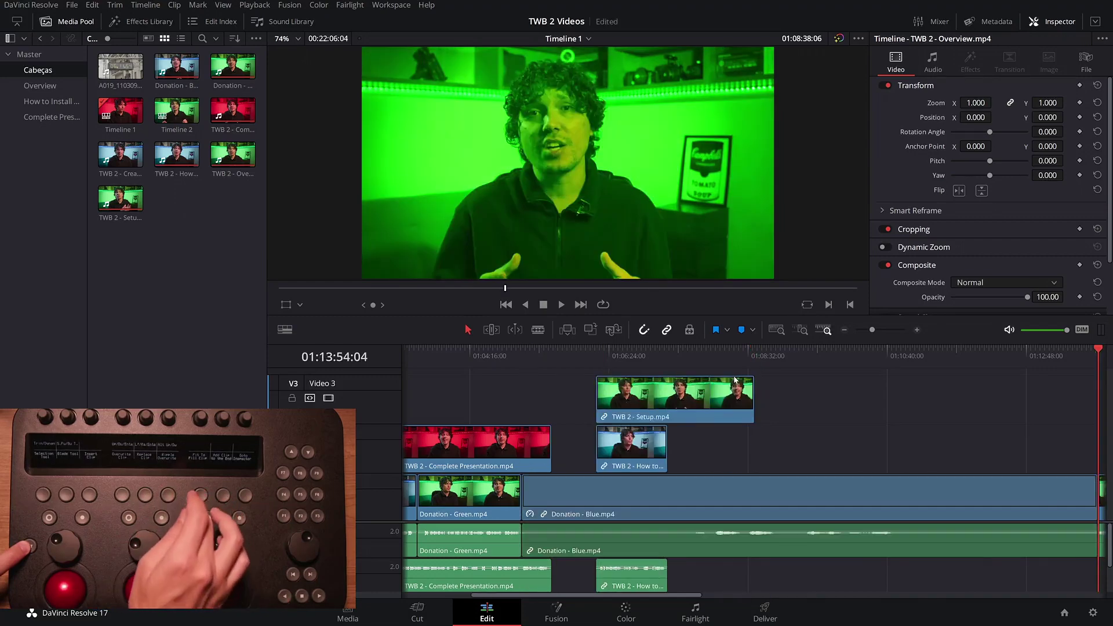
key("ctrl+z")
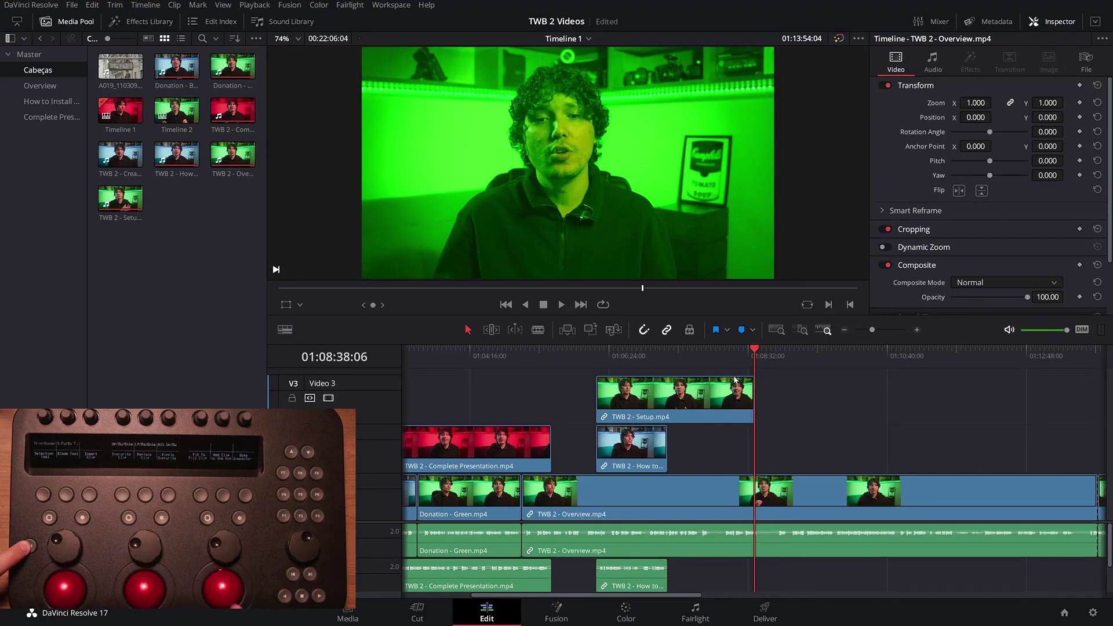
Step: Append the marked Donation - Blue.mp4 range to the end of Timeline 1 and save the project
key("ctrl+z")
key("ctrl+z")
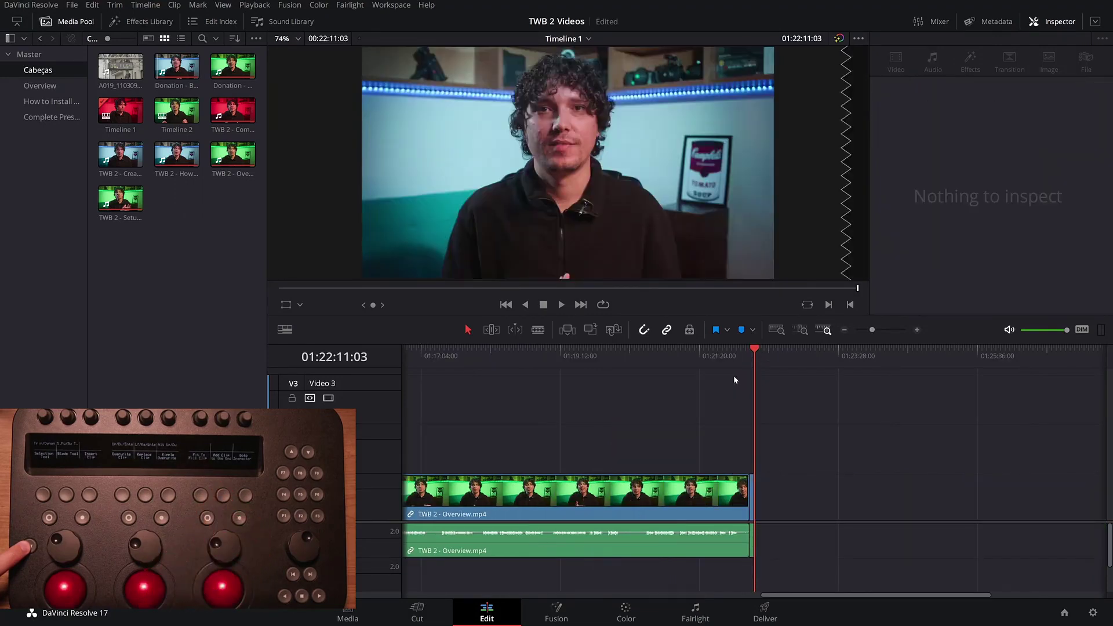
key("ctrl+s")
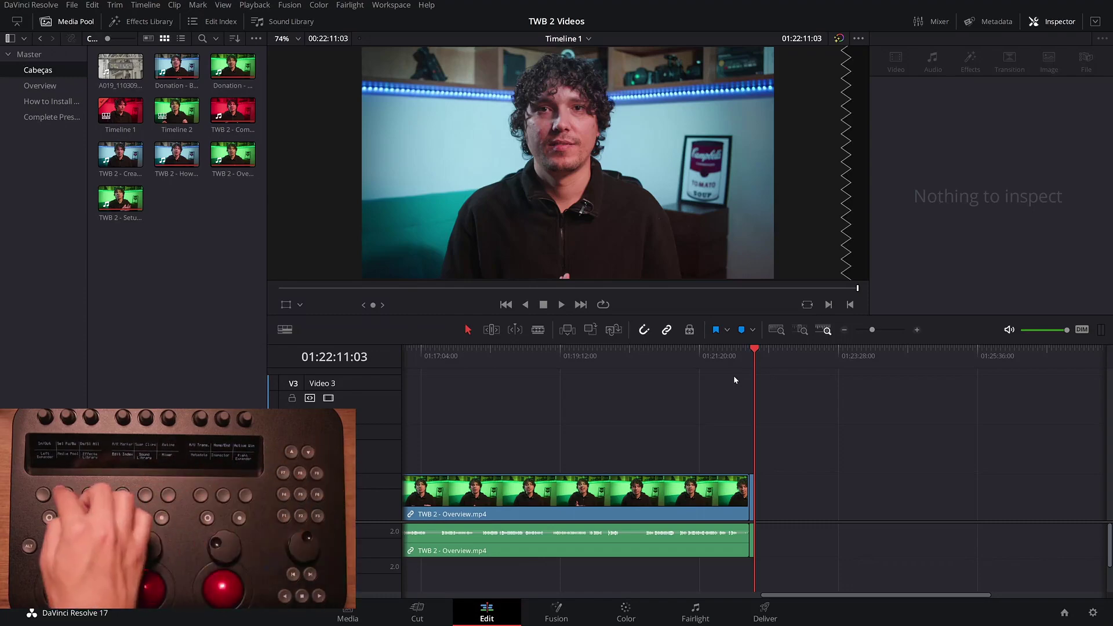
Step: Expand the Media Pool area to full height and restore its normal height
left_click(16, 22)
left_click(17, 23)
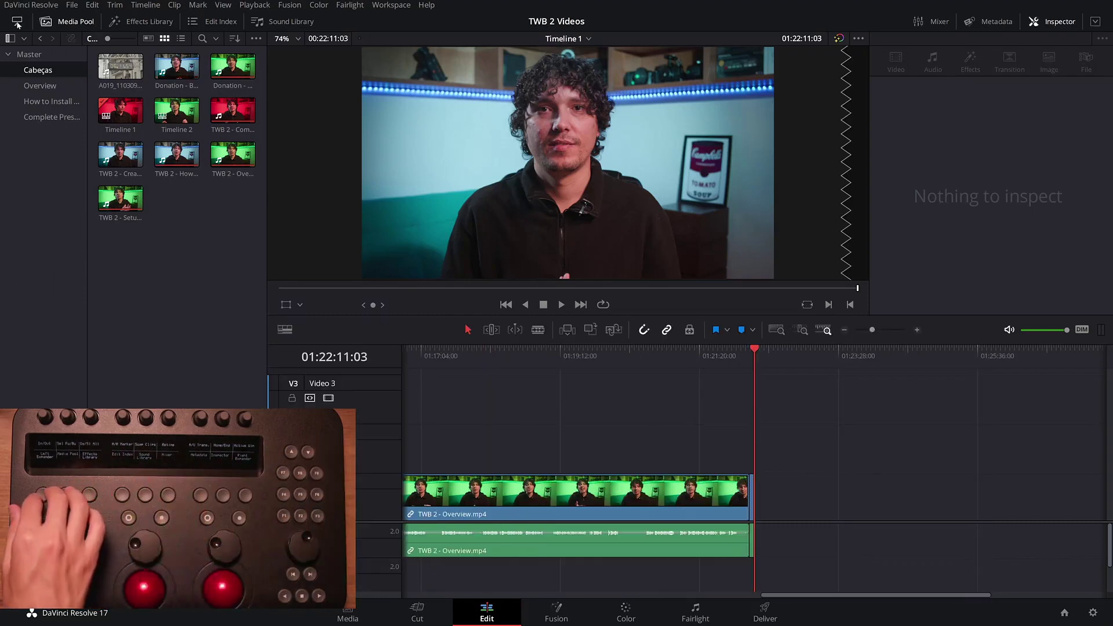
Step: Toggle the Media Pool off and back on, and switch the viewer from Timeline 1 to the Donation - Blue.mp4 source clip
left_click(70, 22)
left_click(71, 22)
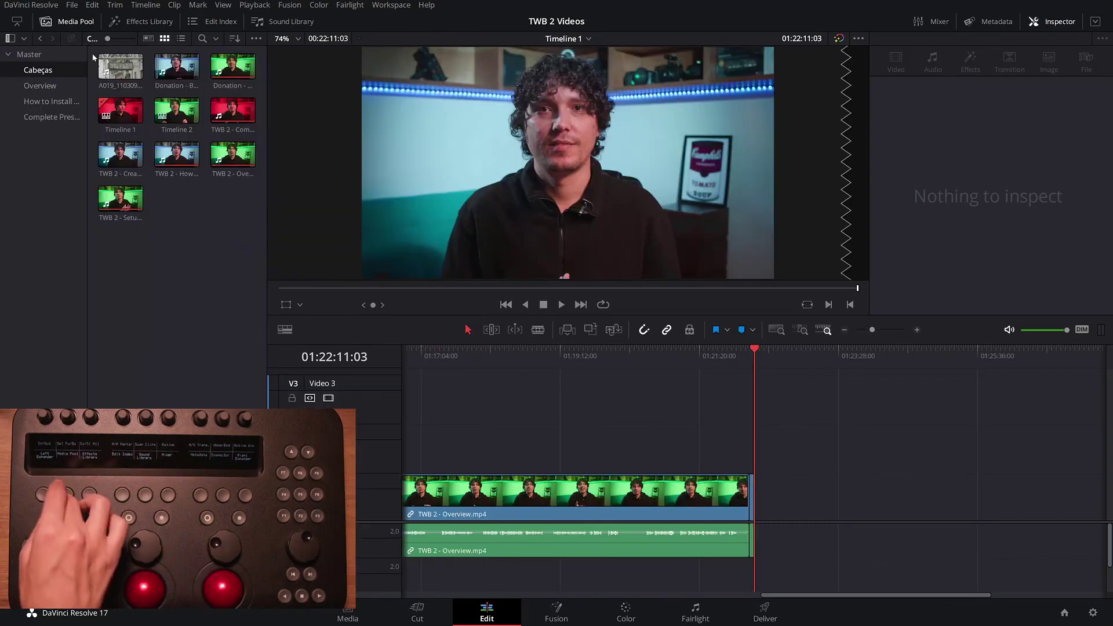
left_click(71, 22)
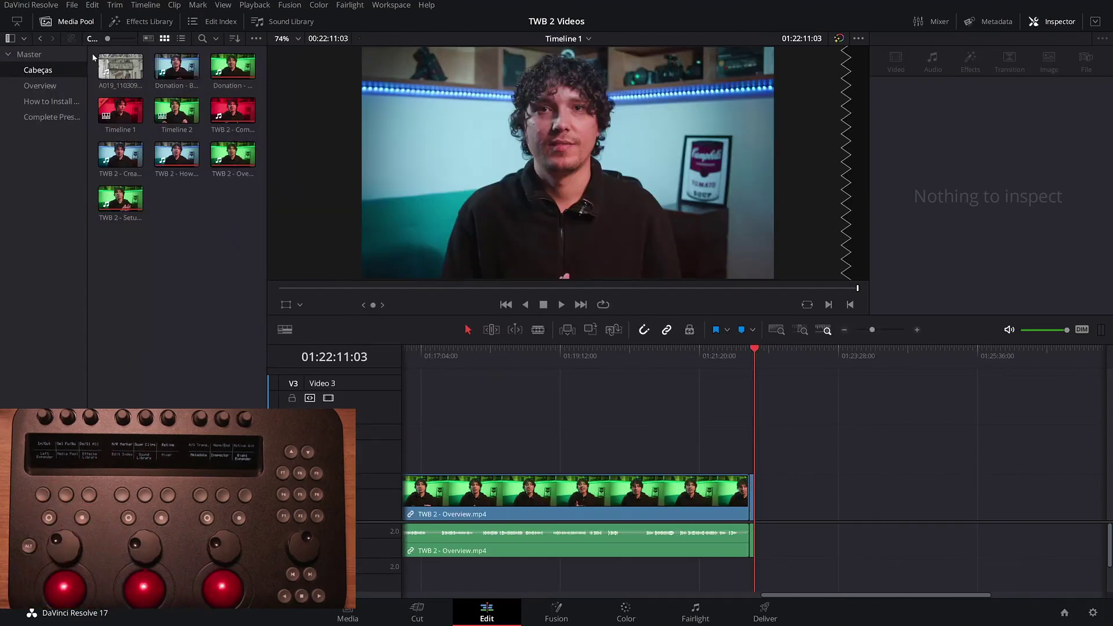
key("q")
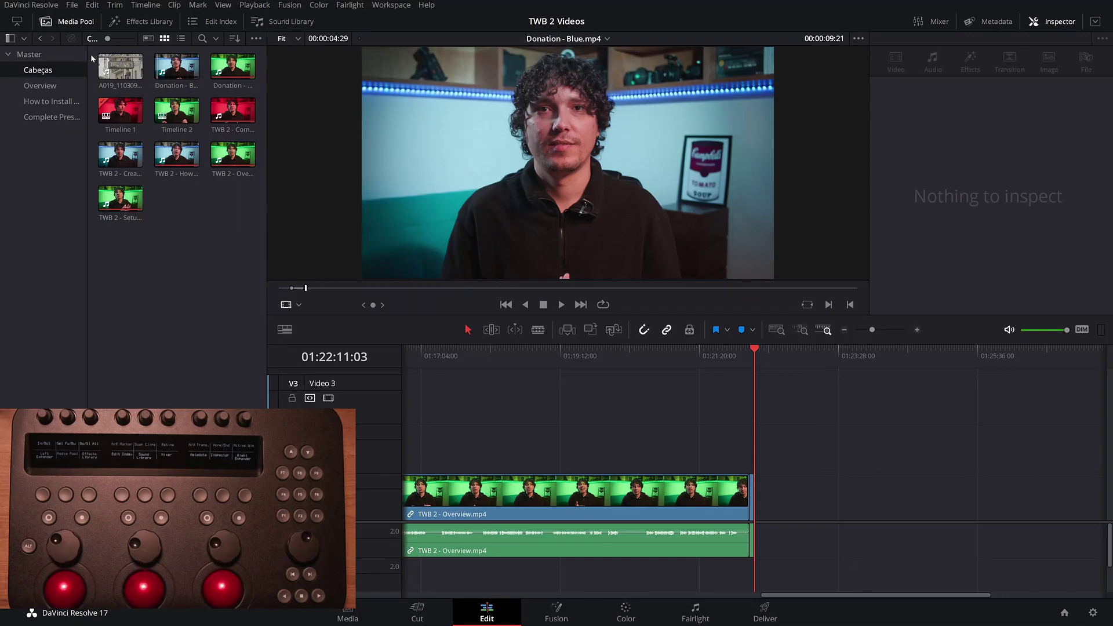
left_click(73, 23)
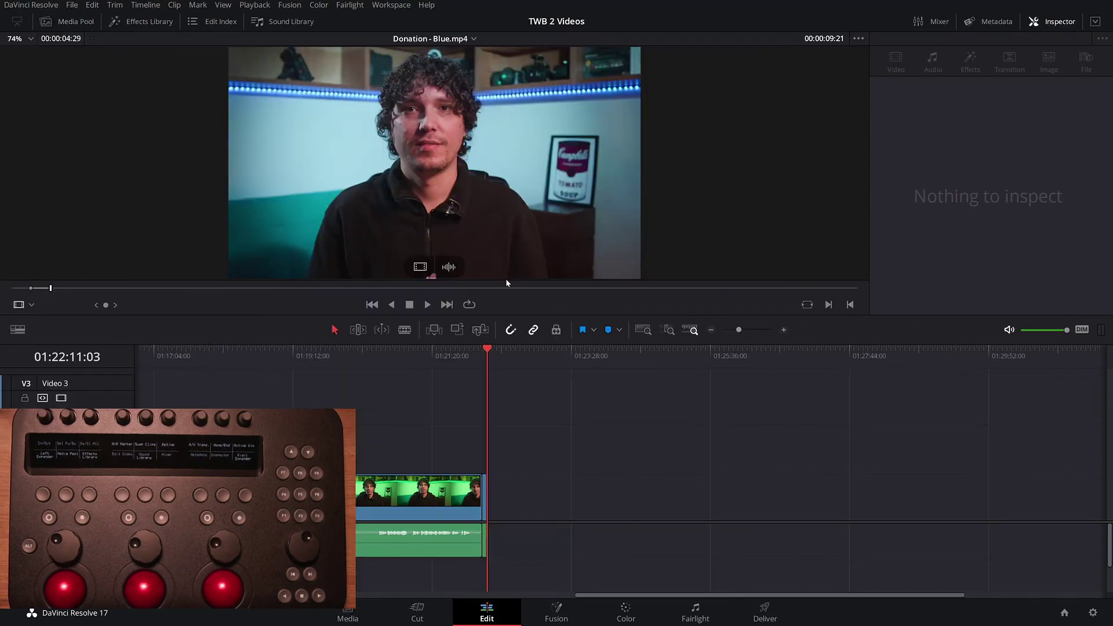
left_click(46, 21)
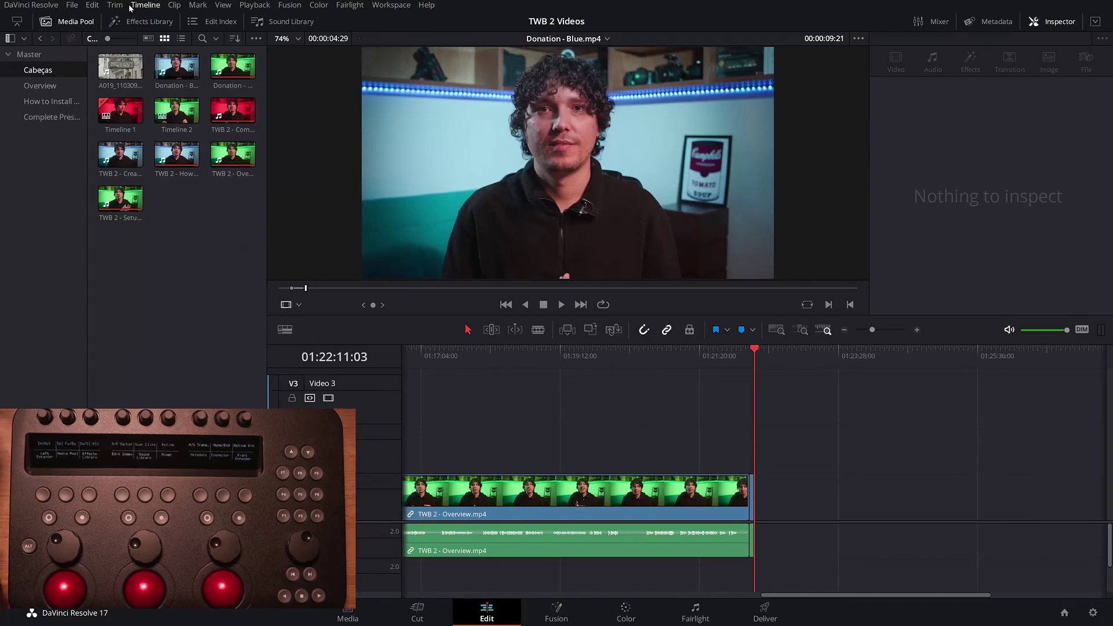
left_click(71, 22)
left_click(71, 22)
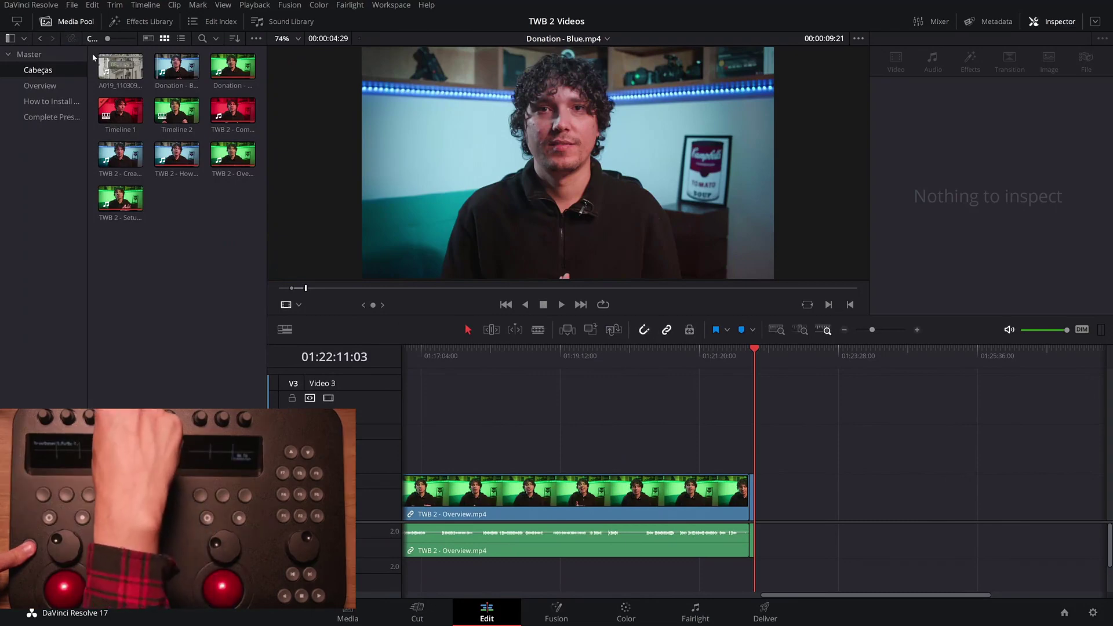
Step: Browse through the clips in the Cabeças bin, moving the selection to TWB 2 - Complete Presentation.mp4
key("Down")
key("Down")
key("Down")
key("Down")
key("Up")
key("Up")
key("Down")
key("Up")
key("Right")
key("Right")
key("Left")
key("Left")
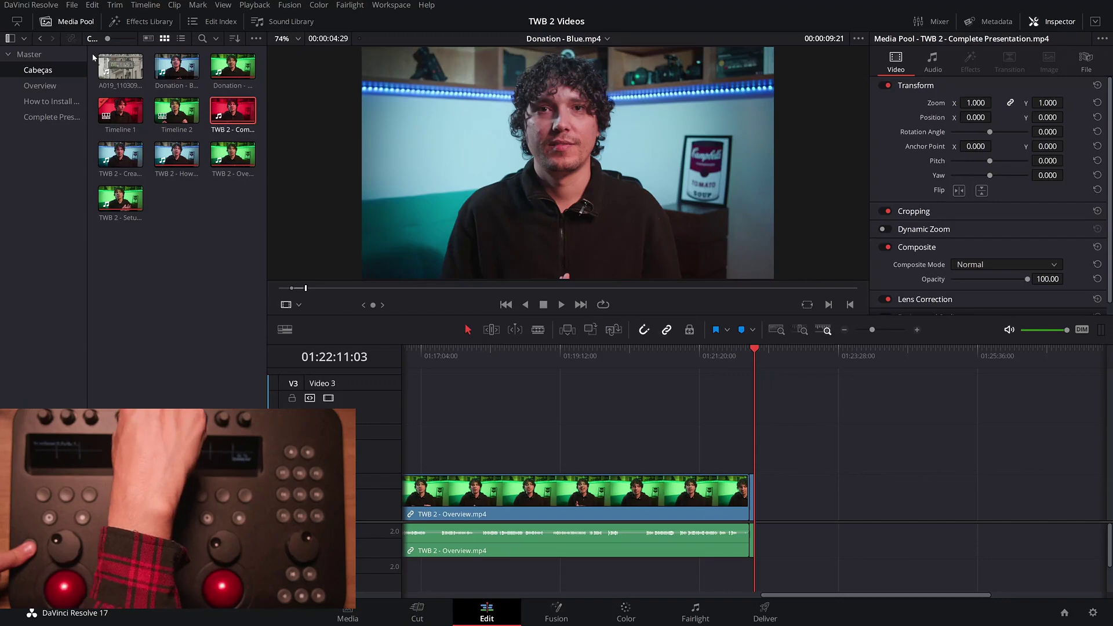
Step: Select TWB 2 - Create New Functions.mp4 in the Cabeças bin and load it in the source viewer
key("Down")
key("Down")
key("Up")
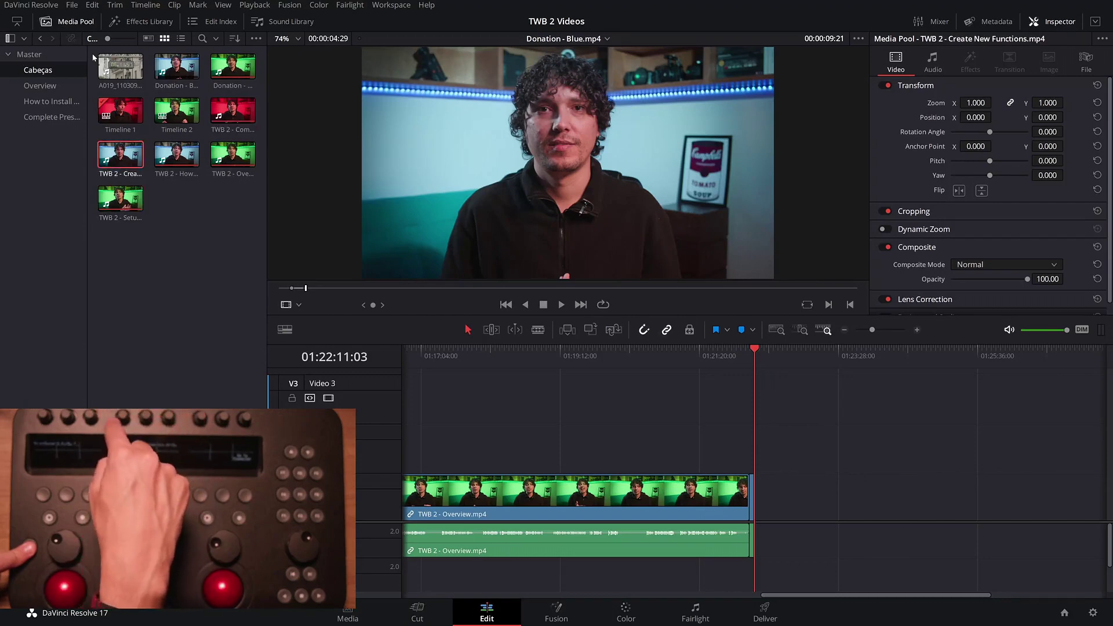
key("Return")
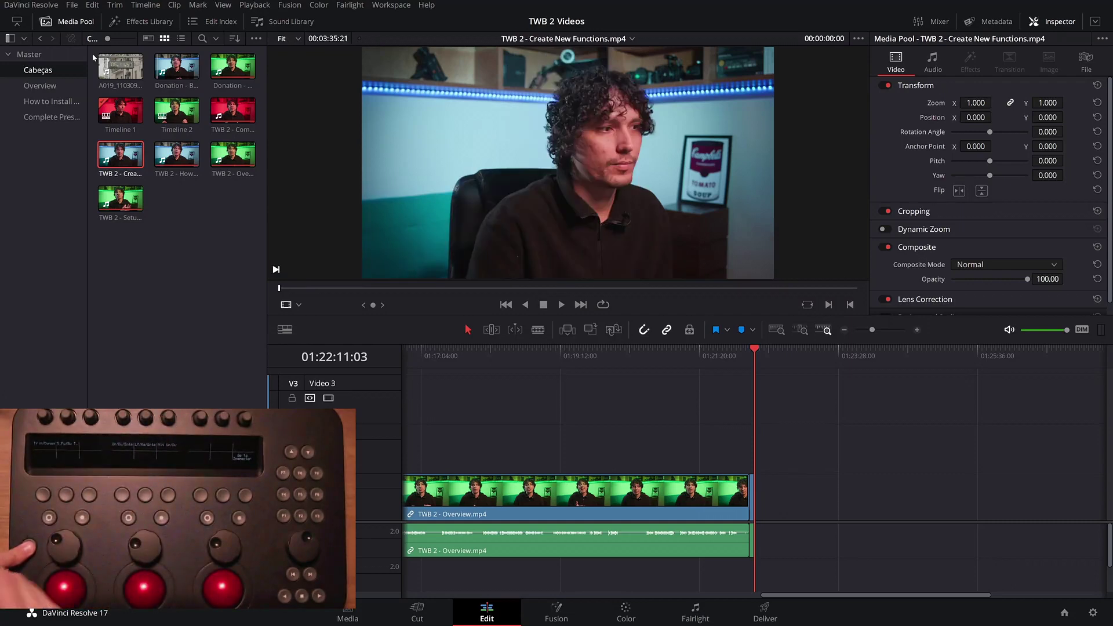
Step: Return to the Timeline 1 viewer, move the playhead back to the edit at 01:14:15:02 and select the TWB 2 - Overview.mp4 clip there
key("q")
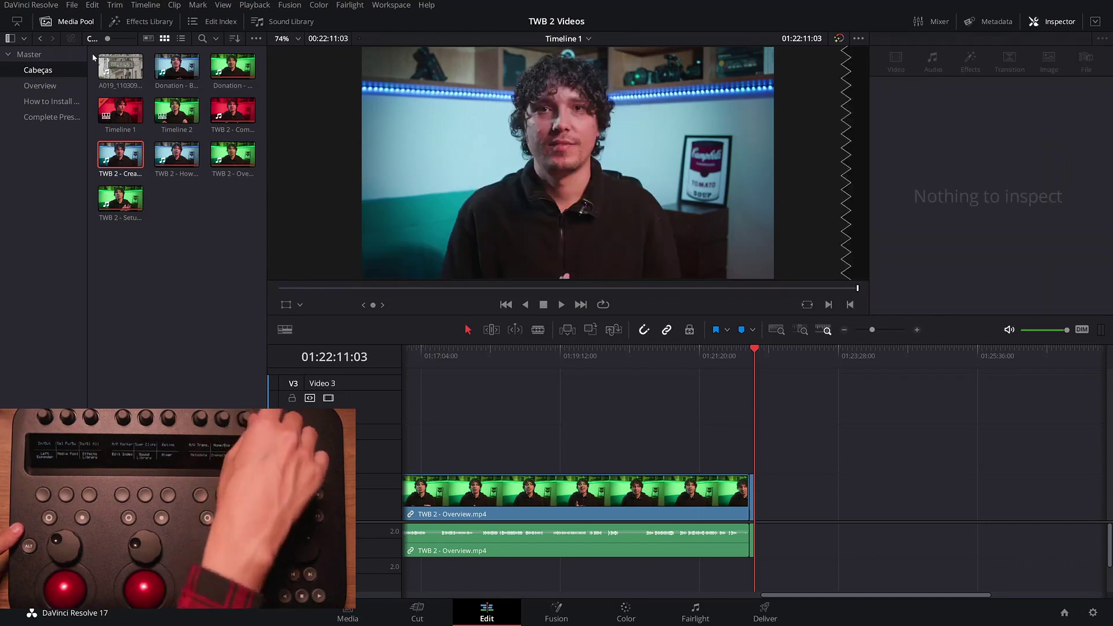
key("Up")
key("Up")
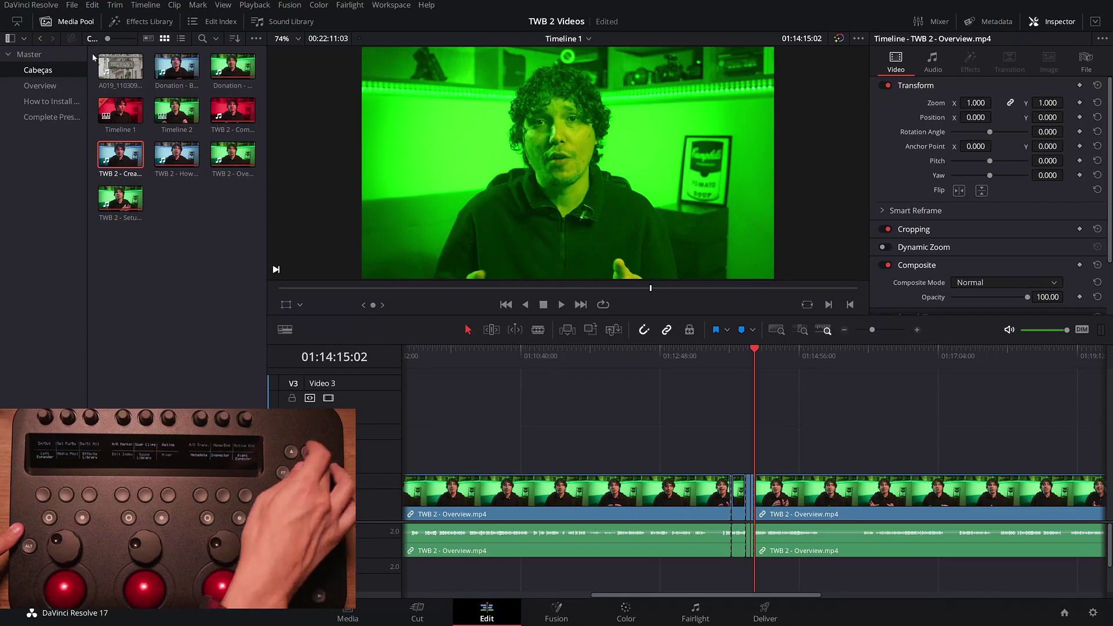
key("shift+v")
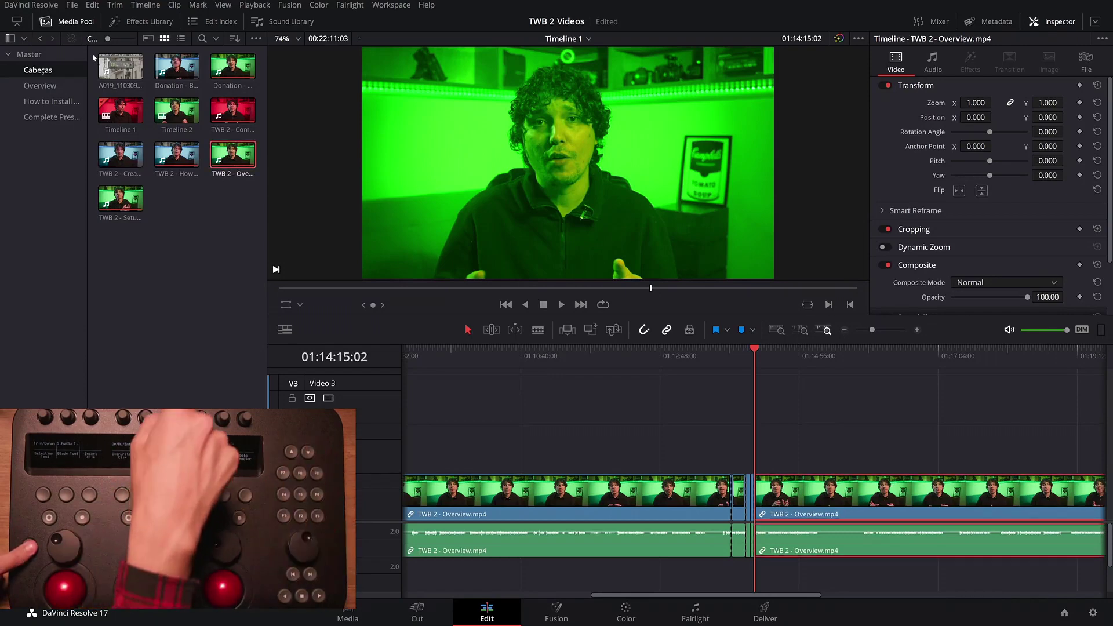
Step: Try to move the selected TWB 2 - Overview.mp4 clip up through the video tracks and back down
key("alt+Up")
key("alt+Up")
key("alt+Down")
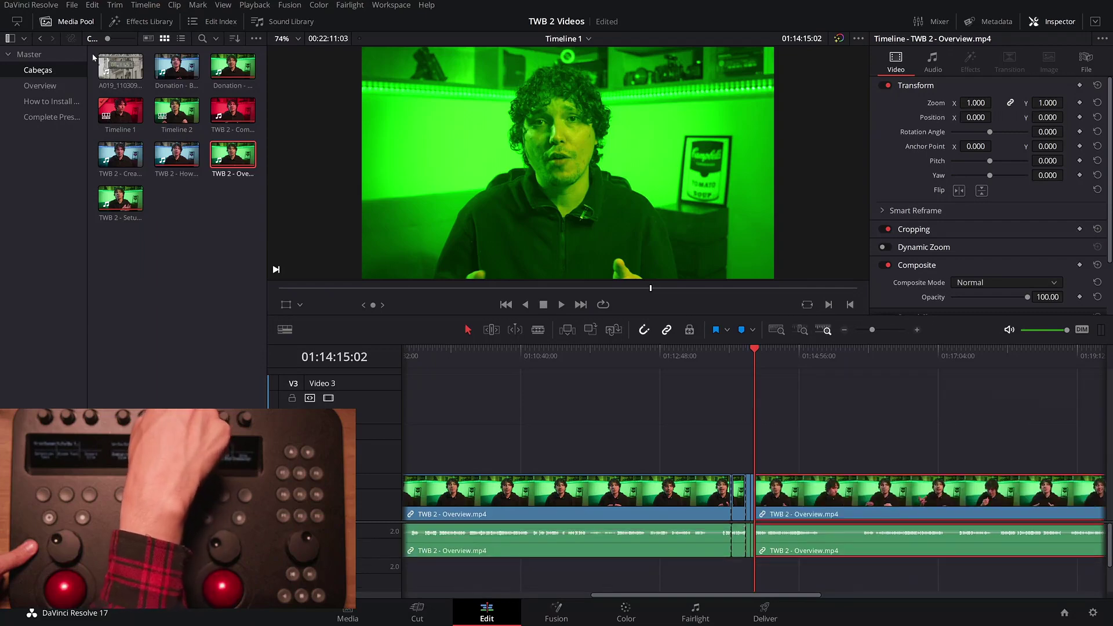
key("alt+Up")
key("alt+Down")
key("alt+Down")
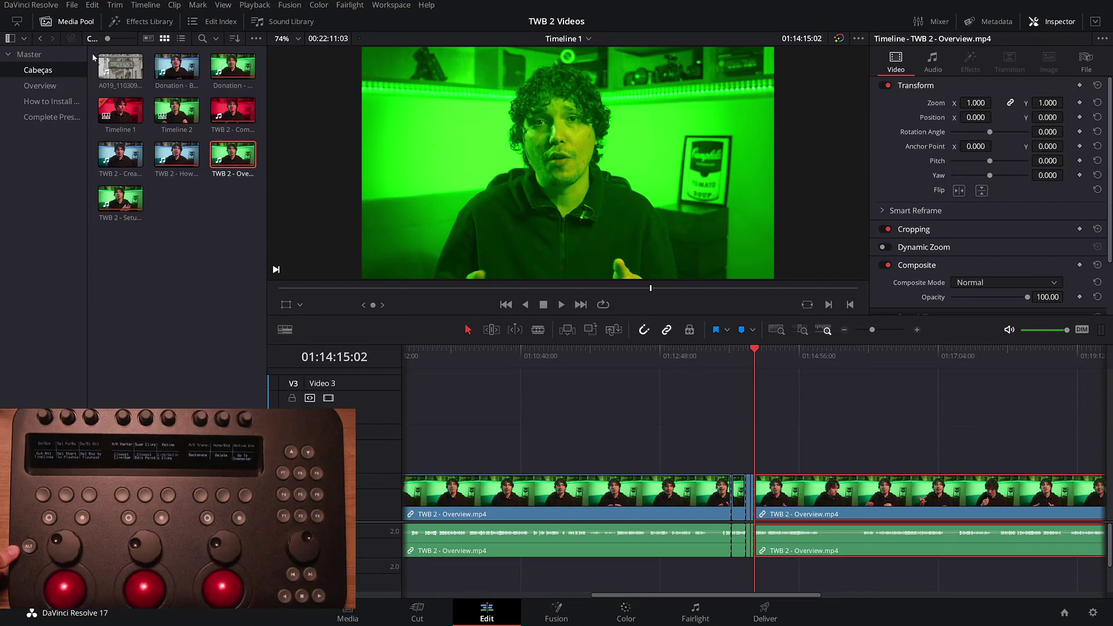
Step: Hide the Inspector so the source and timeline viewers share the space
left_click(1057, 22)
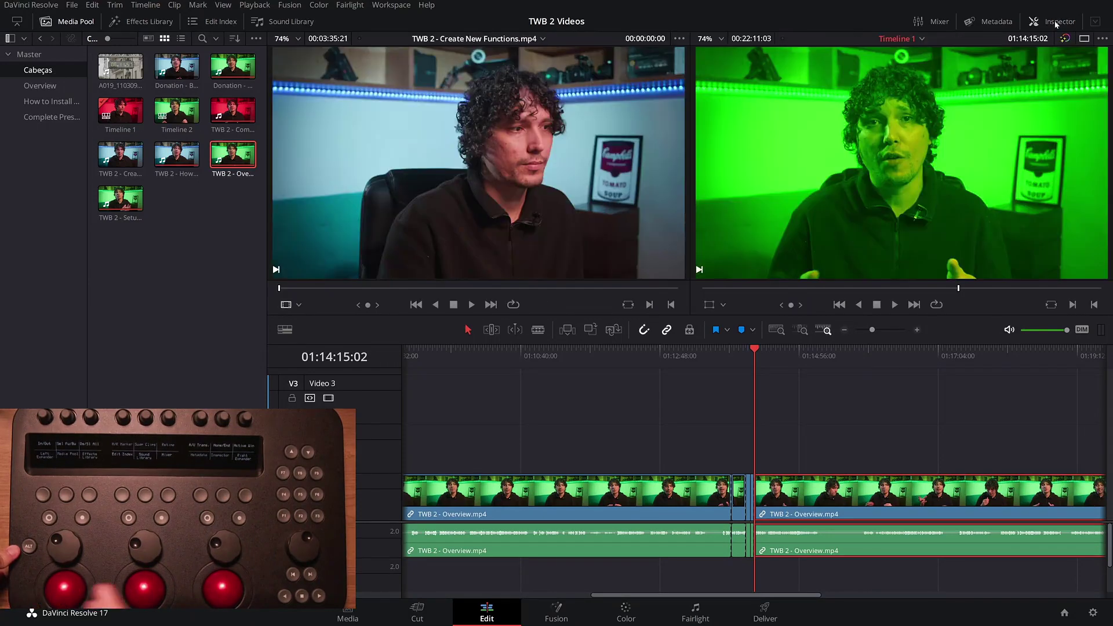
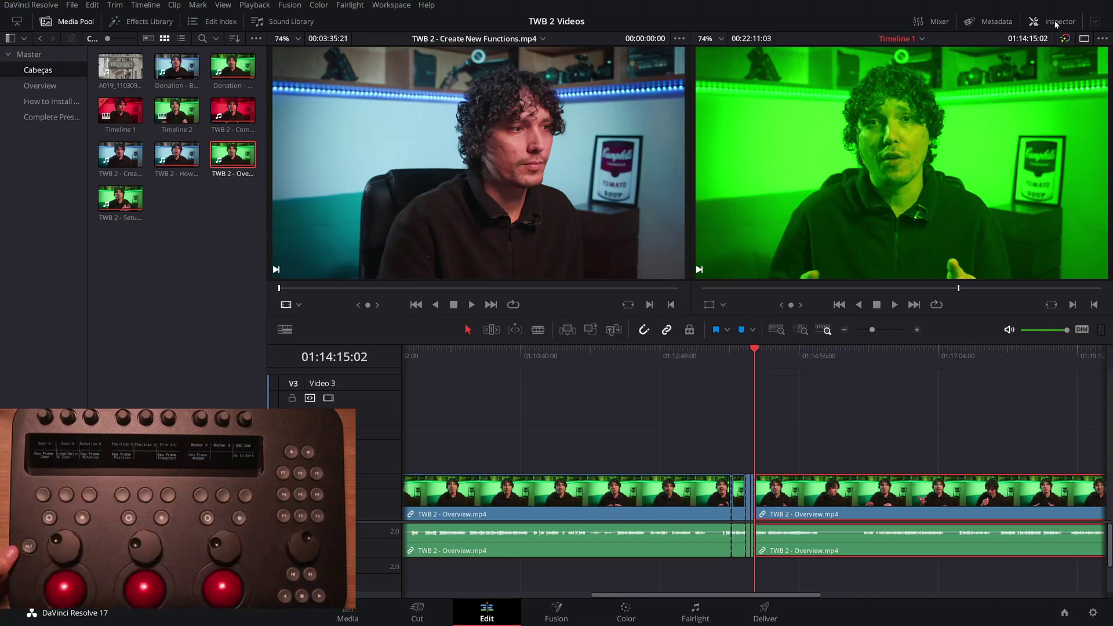
Step: Show the Inspector and set the TWB 2 - Overview.mp4 clip's linked zoom to 0.830 and rotation angle to 0.200
left_click(1057, 23)
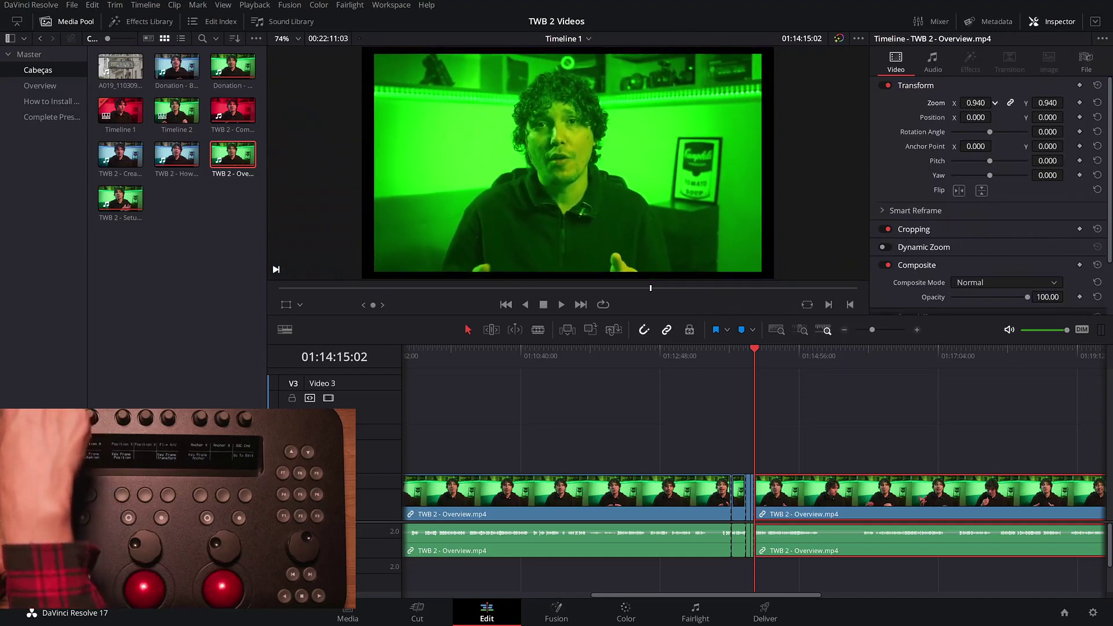
left_click_drag(978, 103, 975, 103)
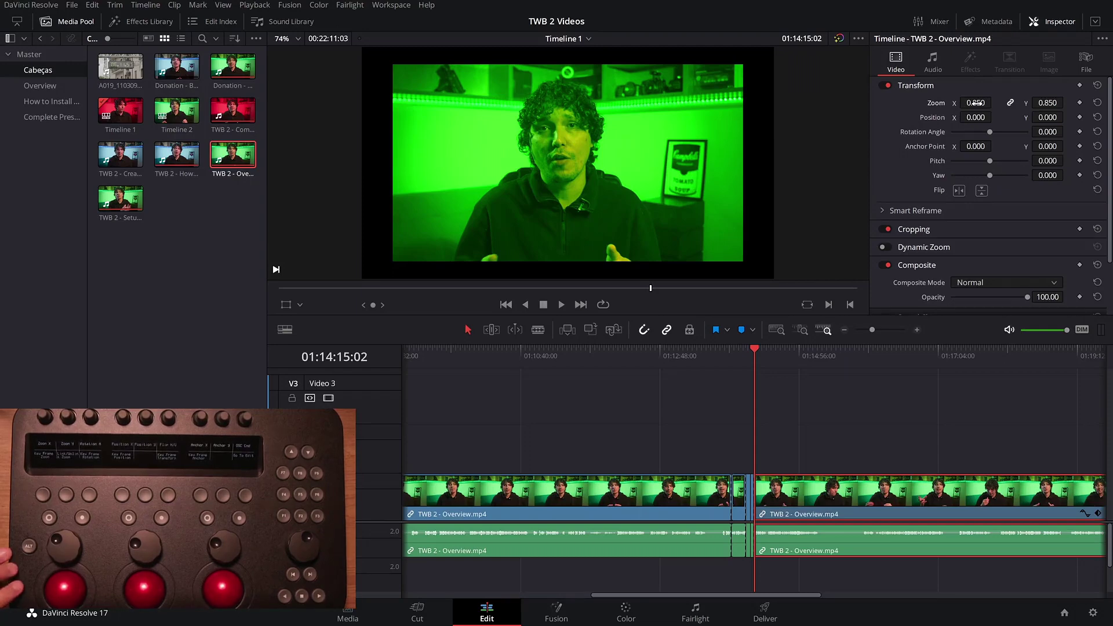
left_click_drag(1047, 133, 1067, 132)
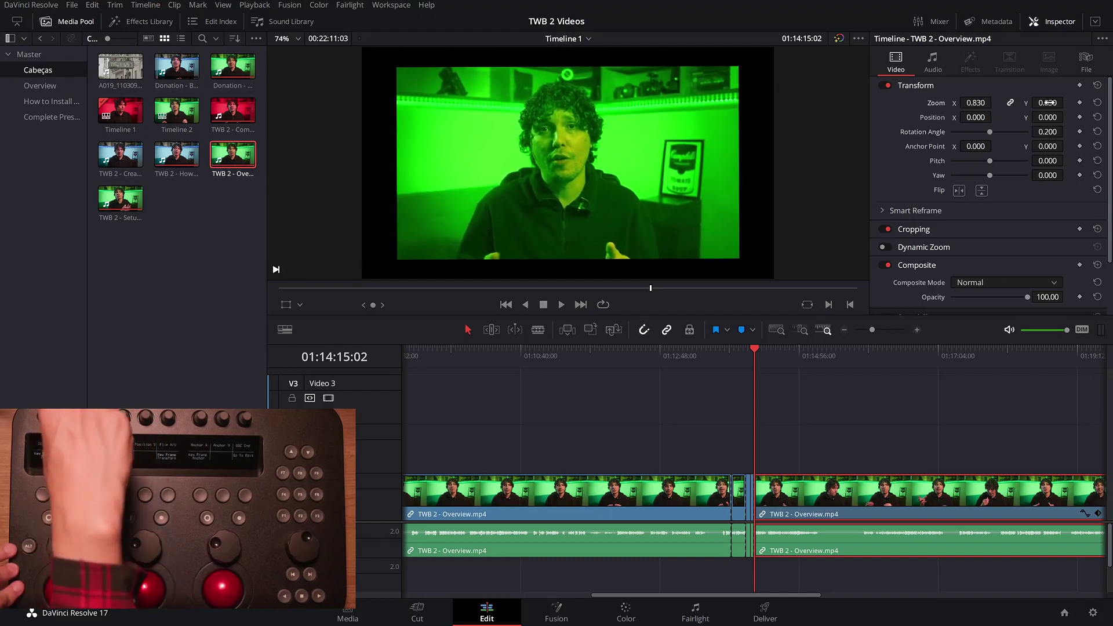
Step: Unlink the clip's zoom axes, set Zoom Y to 0.940 and Position X to 10.000
left_click(1011, 104)
left_click_drag(1048, 102, 1060, 103)
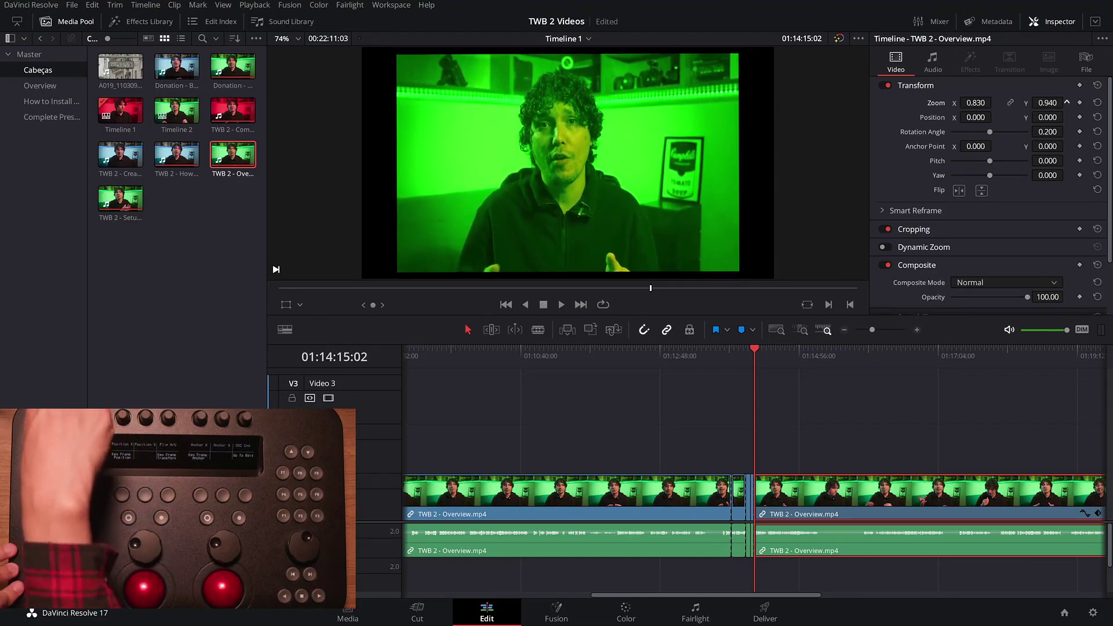
left_click_drag(976, 117, 995, 116)
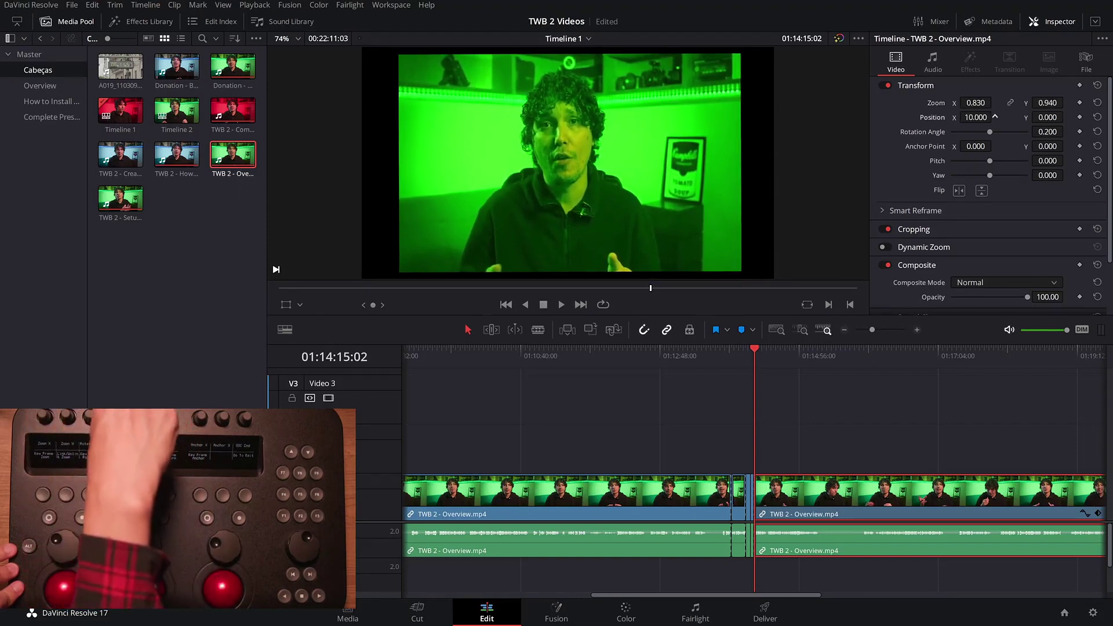
Step: Toggle the clip's vertical flip on and off repeatedly
left_click(982, 191)
left_click(982, 192)
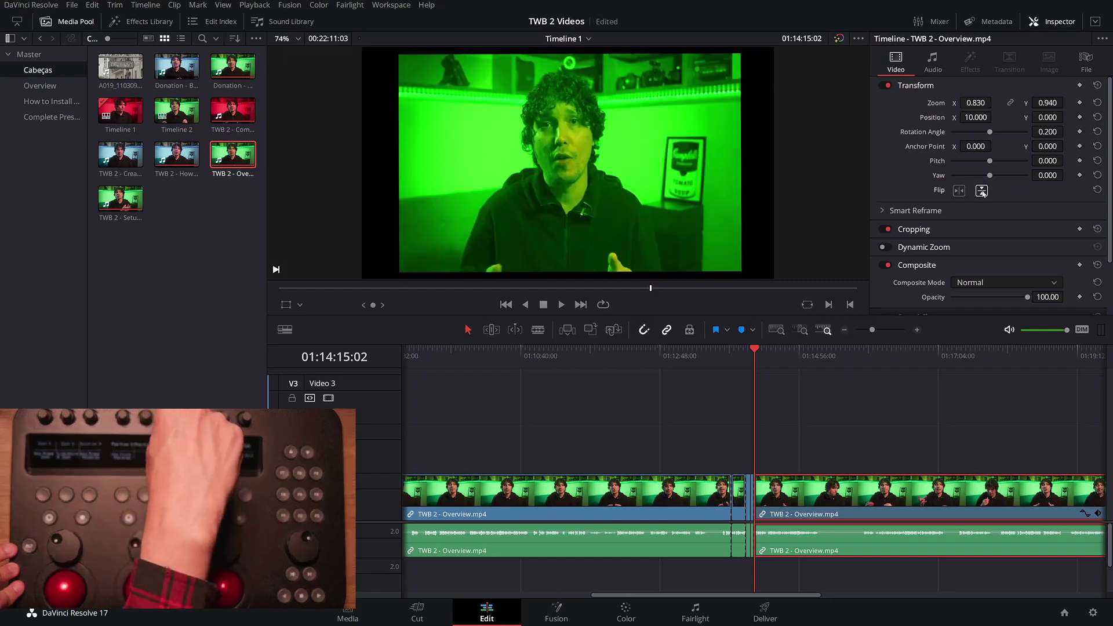
left_click(982, 192)
left_click(982, 192)
left_click(982, 191)
left_click(982, 191)
left_click(981, 191)
left_click(982, 191)
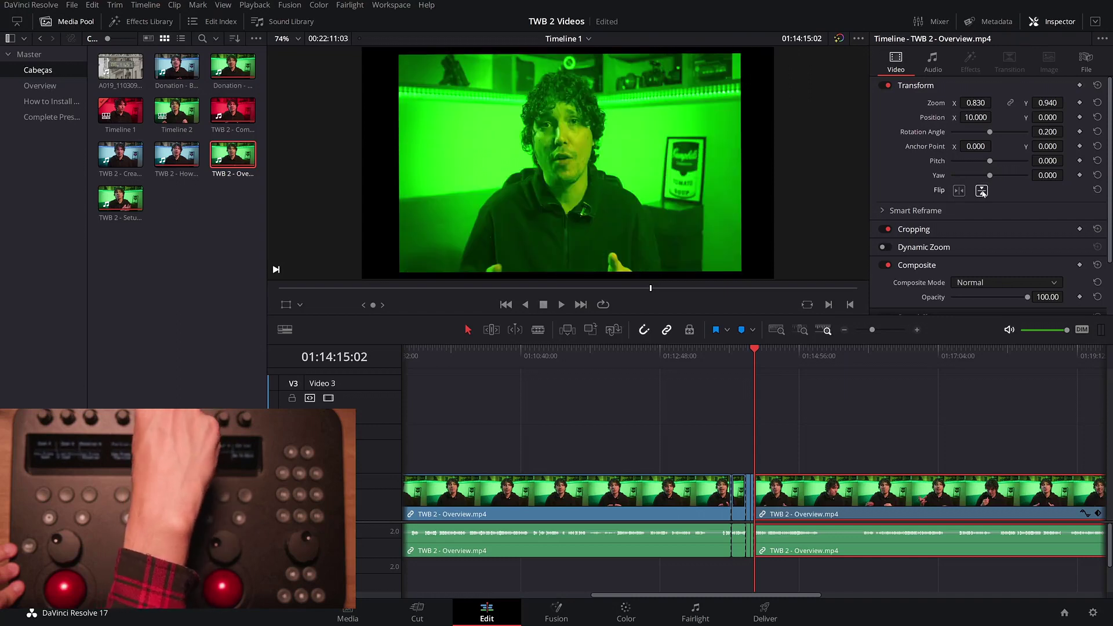
left_click(982, 192)
left_click(982, 192)
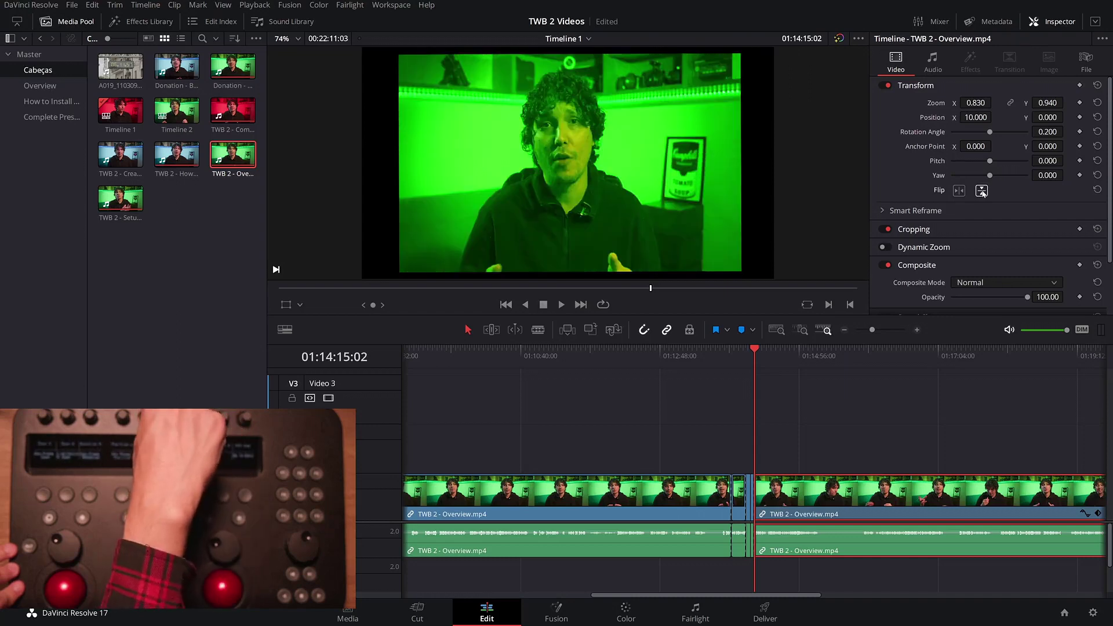
left_click(982, 191)
left_click(982, 192)
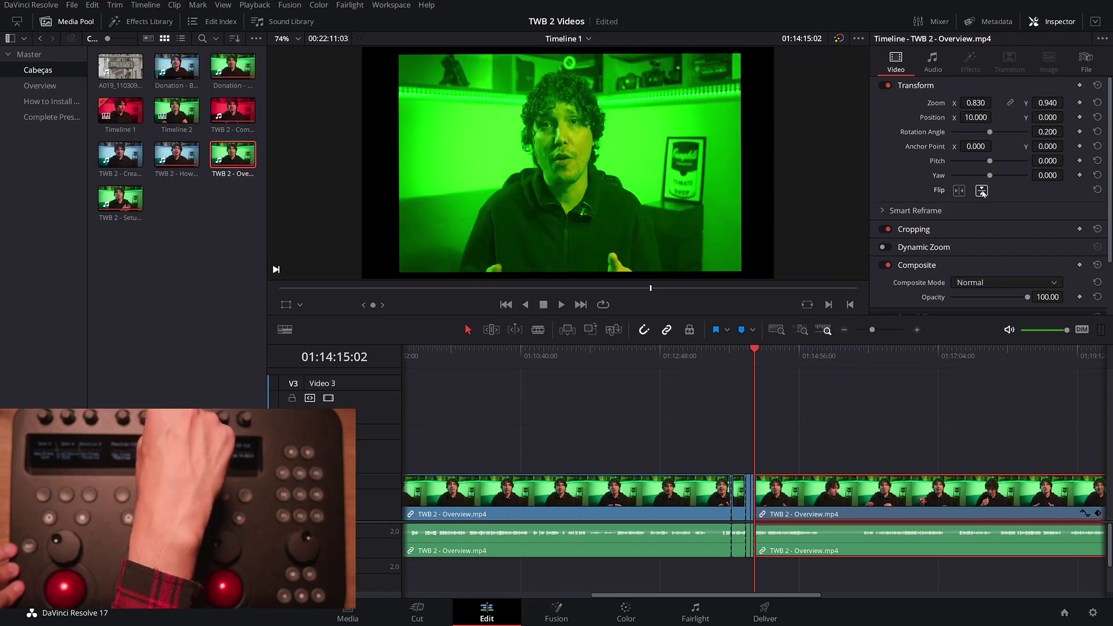
Step: Toggle the clip's horizontal flip on and off, flip it vertically and reset the Flip setting
left_click(960, 191)
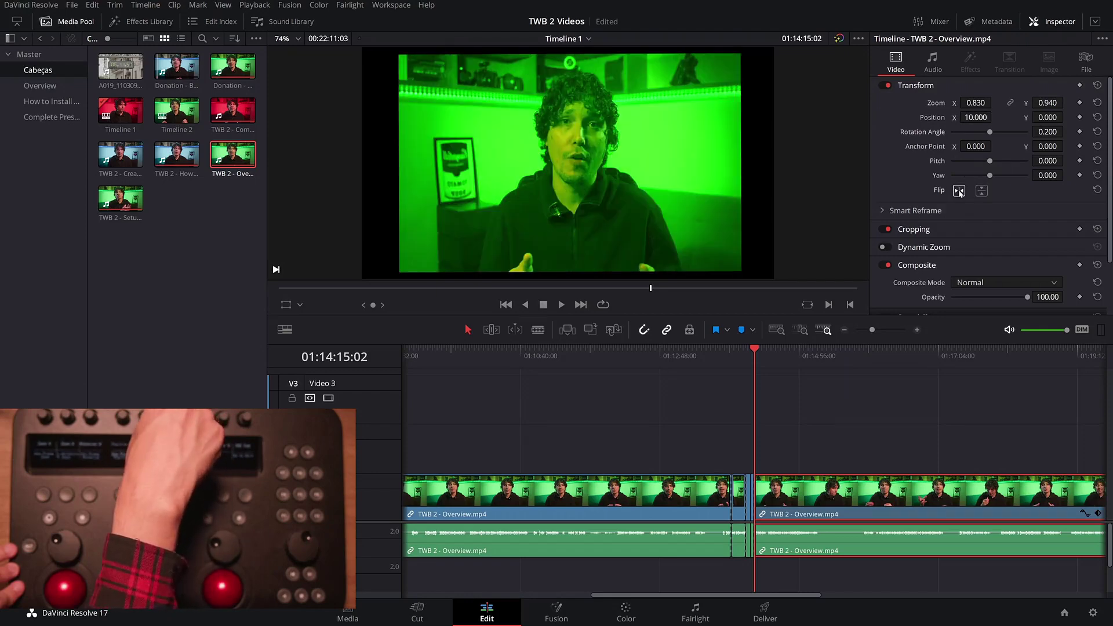
left_click(960, 191)
left_click(960, 191)
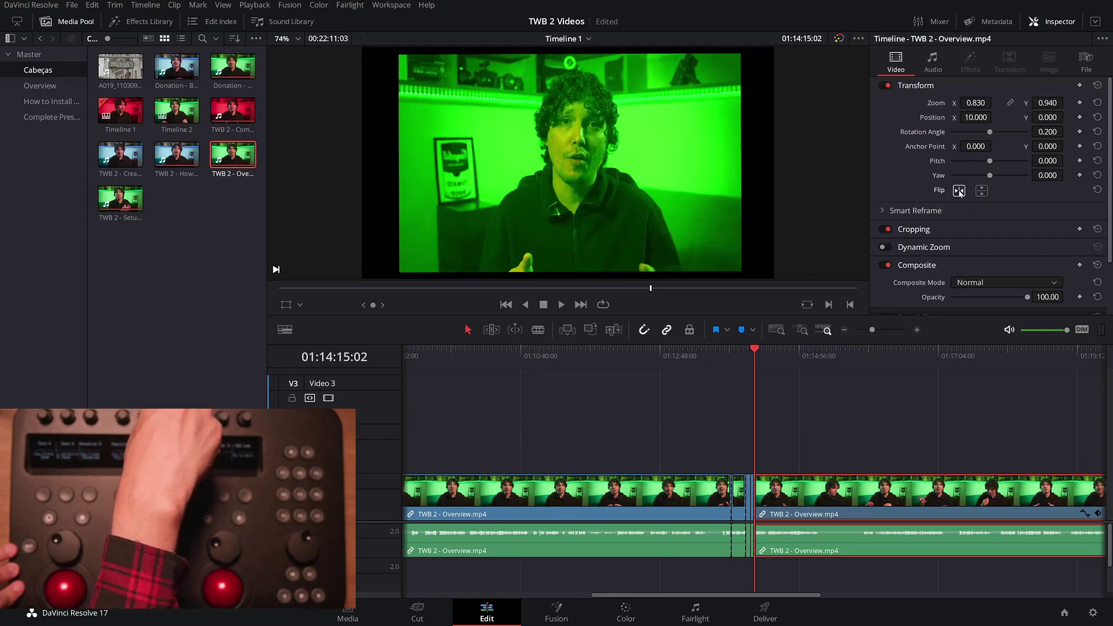
left_click(960, 192)
left_click(982, 191)
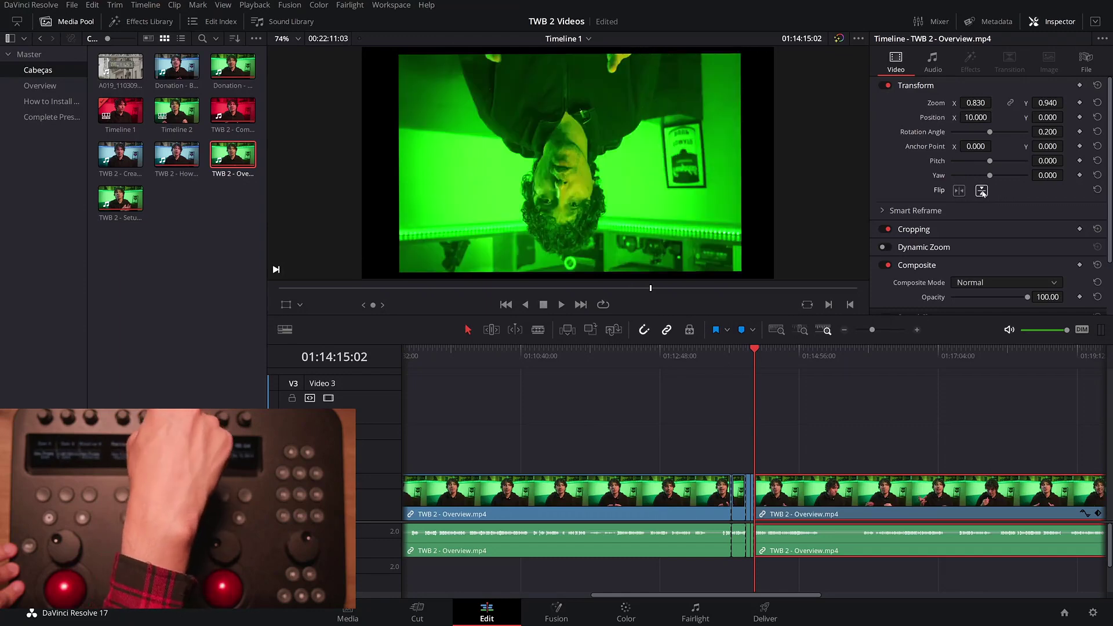
left_click(1097, 190)
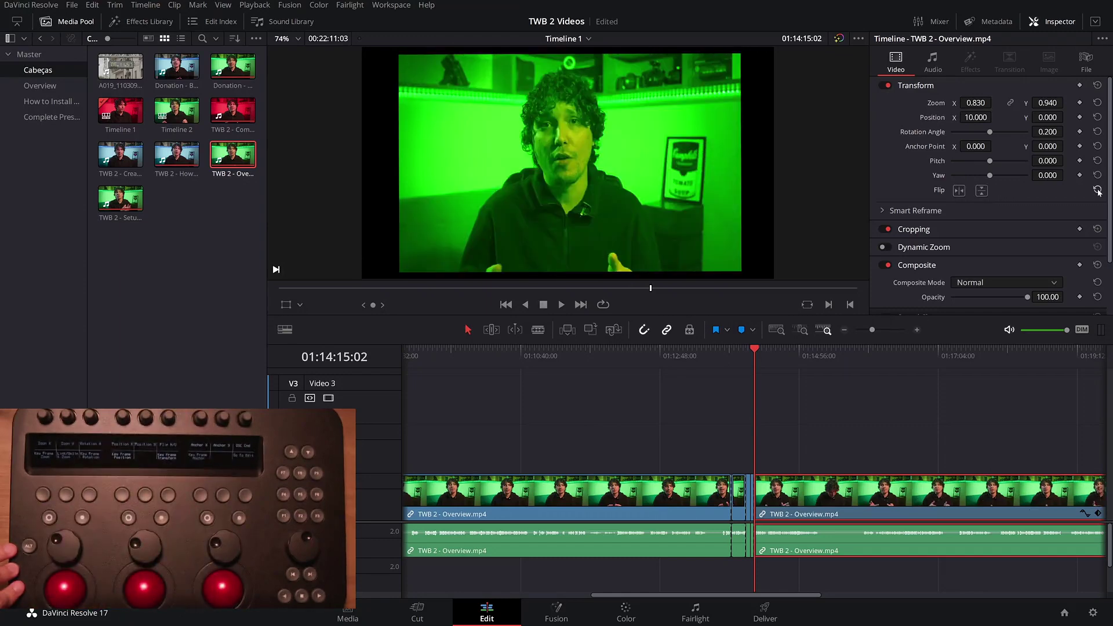
Step: Reset the clip's zoom, rotation angle and position to their defaults
left_click(1097, 103)
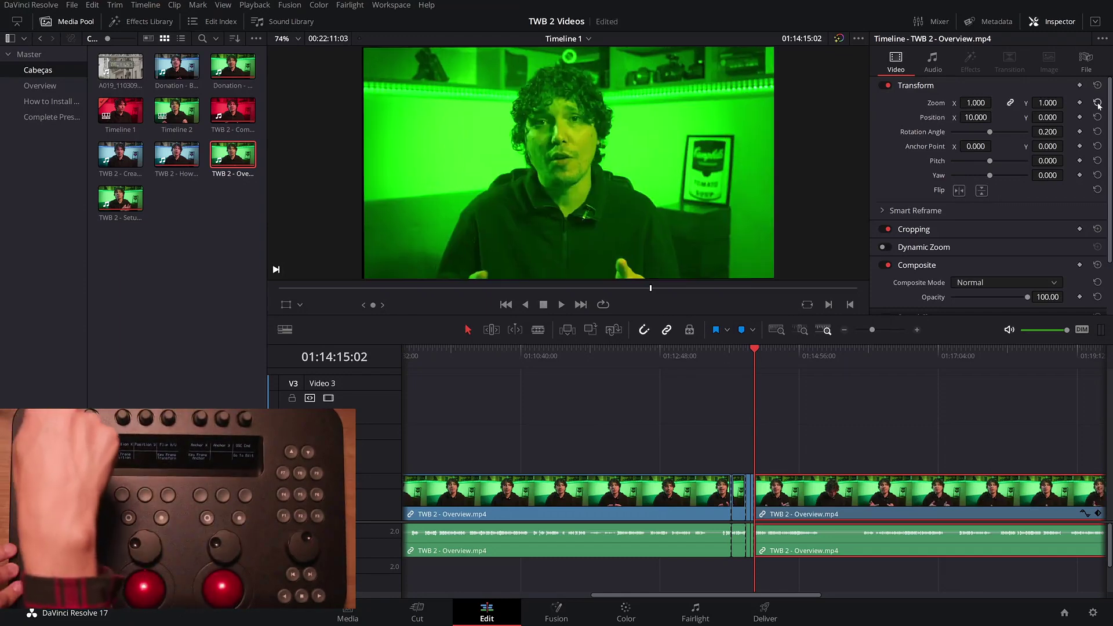
left_click(1097, 132)
left_click(1097, 118)
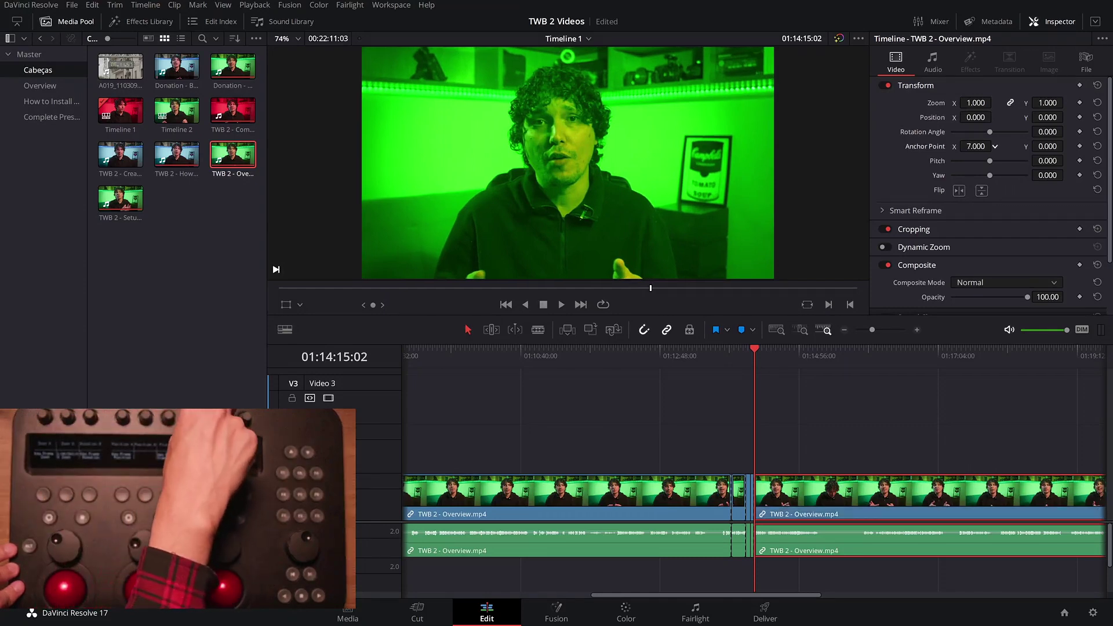
Step: Set the clip's anchor point to X 5.000, Y 1.000 and its yaw to -0.003, returning to the Timeline 1 viewer
left_click_drag(1048, 146, 1050, 146)
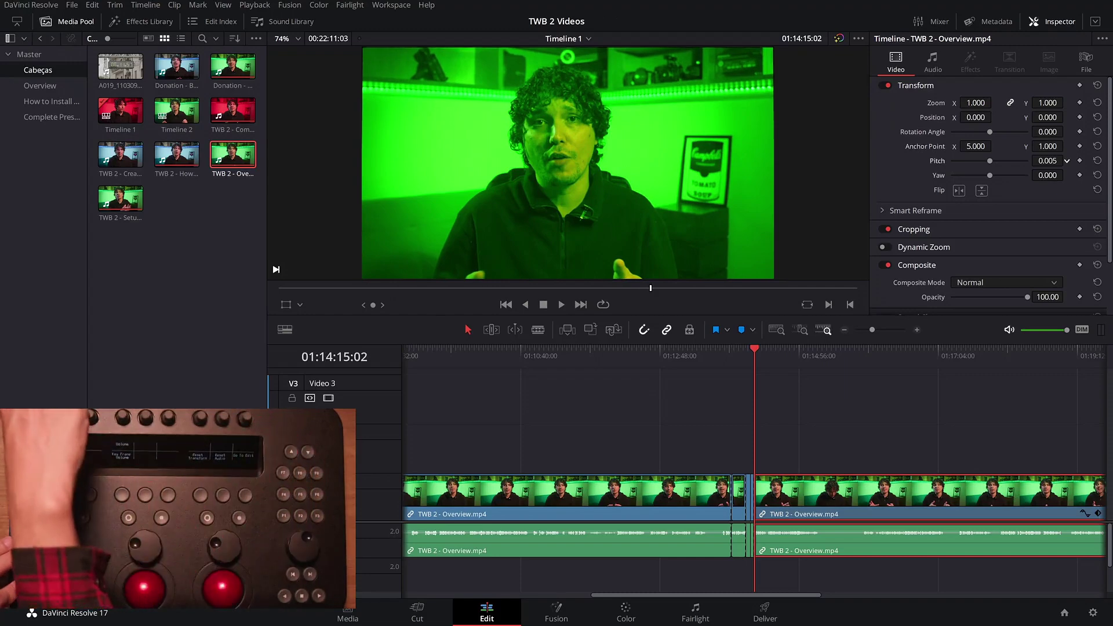
left_click(210, 268)
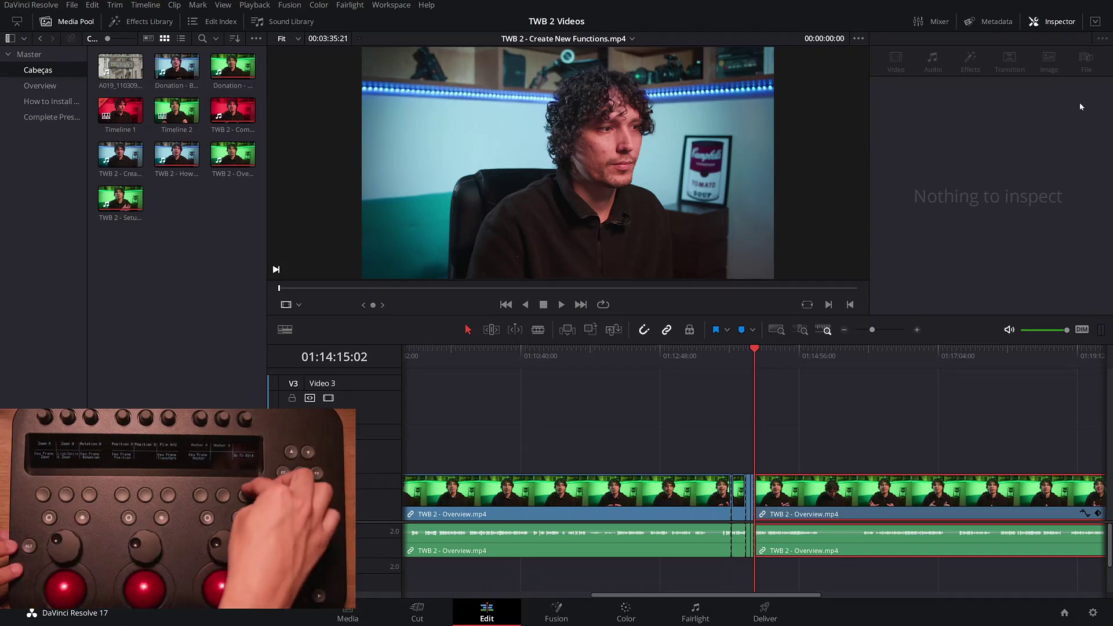
key("q")
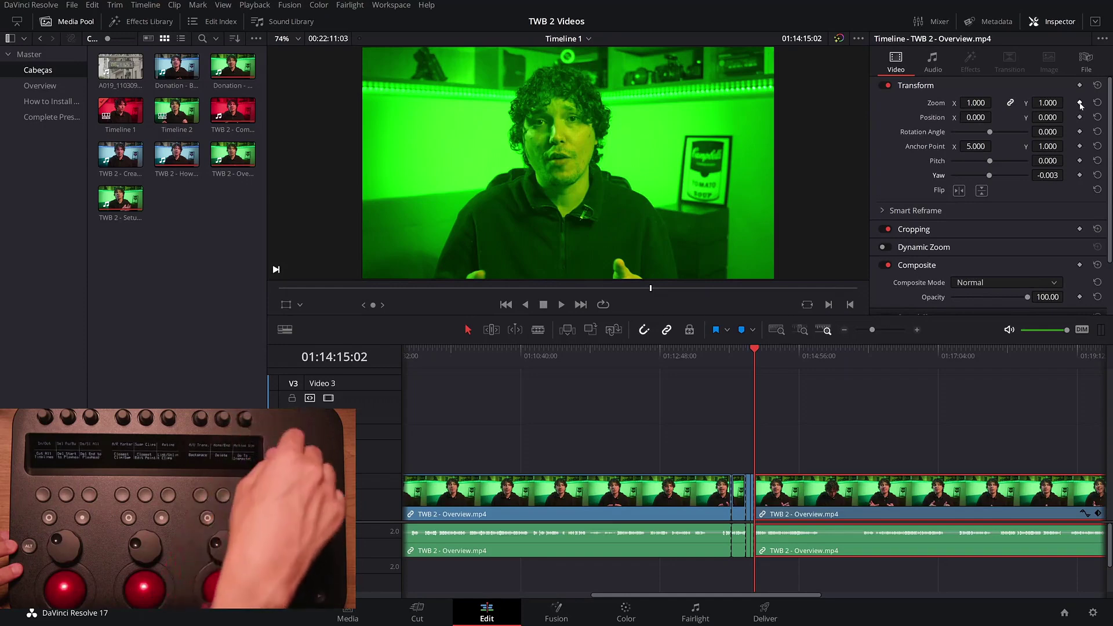
Step: Add and remove a keyframe on the clip's Zoom and on its Yaw
left_click(1080, 104)
left_click(1080, 103)
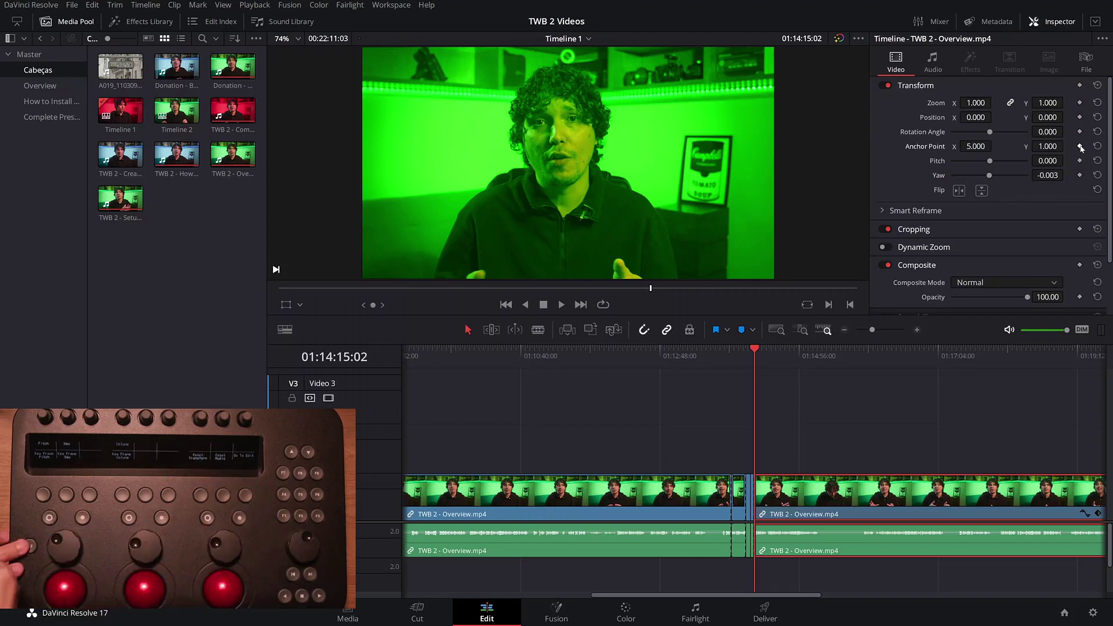
left_click(1081, 176)
left_click(1080, 176)
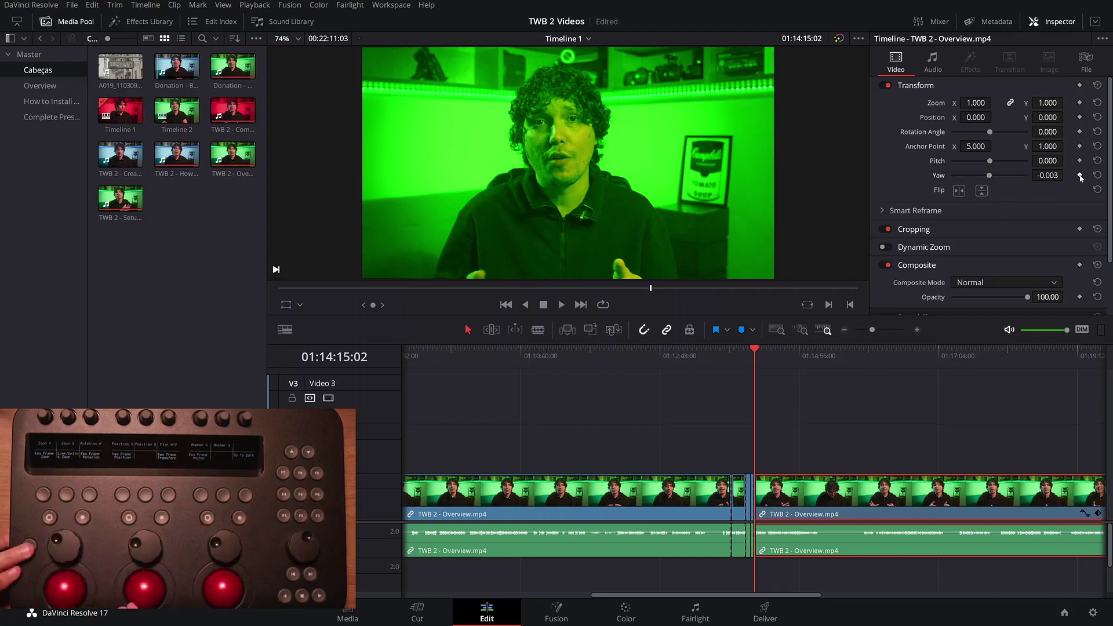
Step: Raise the clip's audio volume to 4.60 and reset it to its default
left_click(933, 61)
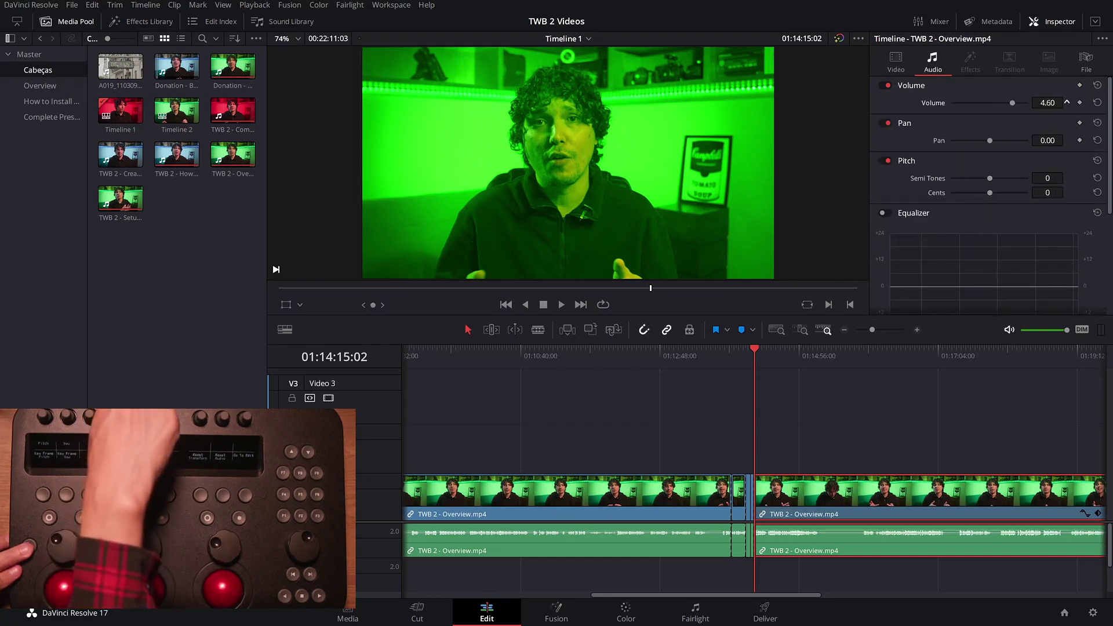
left_click(1098, 102)
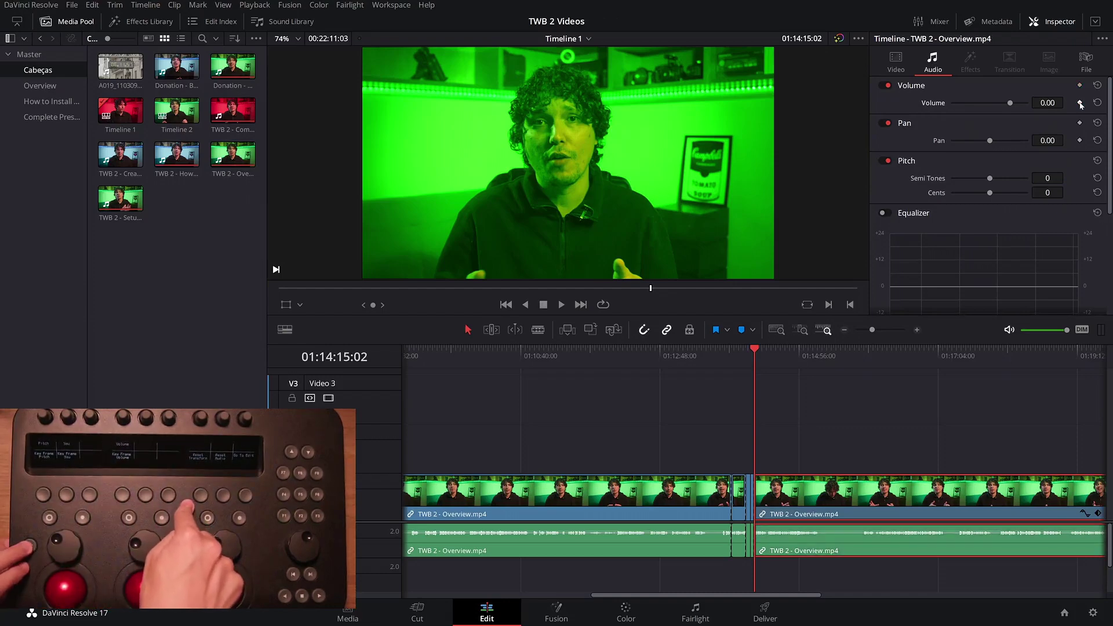
Step: Reset all of the clip's Transform settings and its audio Volume settings, ending on the video attributes
left_click(896, 62)
left_click(1098, 86)
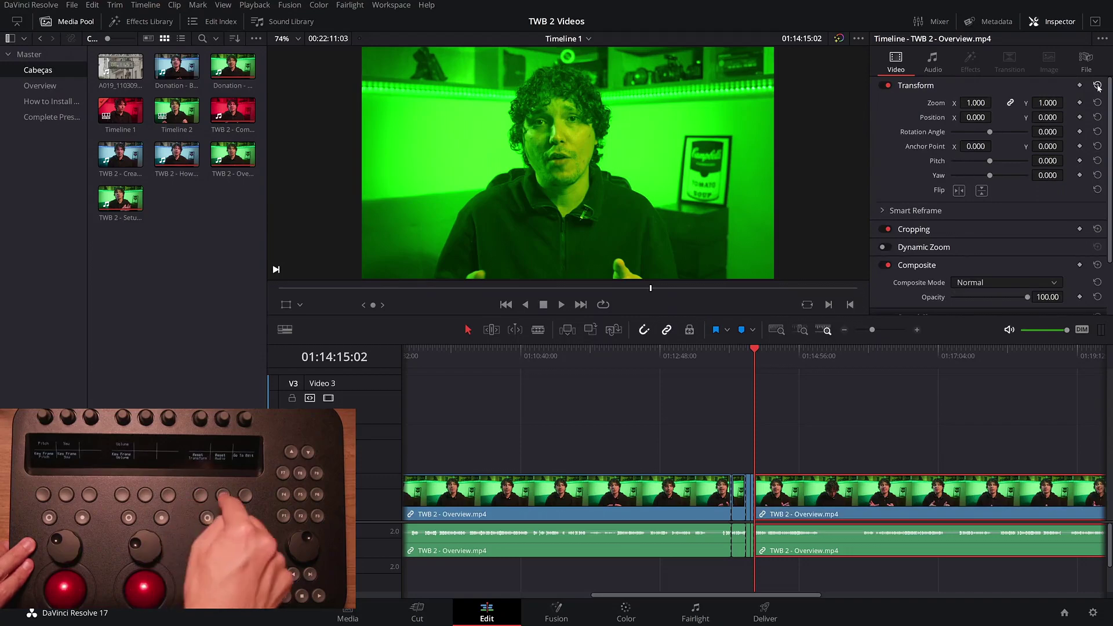
left_click(933, 62)
left_click(1097, 85)
left_click(896, 62)
left_click(1098, 86)
left_click(934, 62)
left_click(1098, 85)
left_click(896, 61)
left_click(1098, 86)
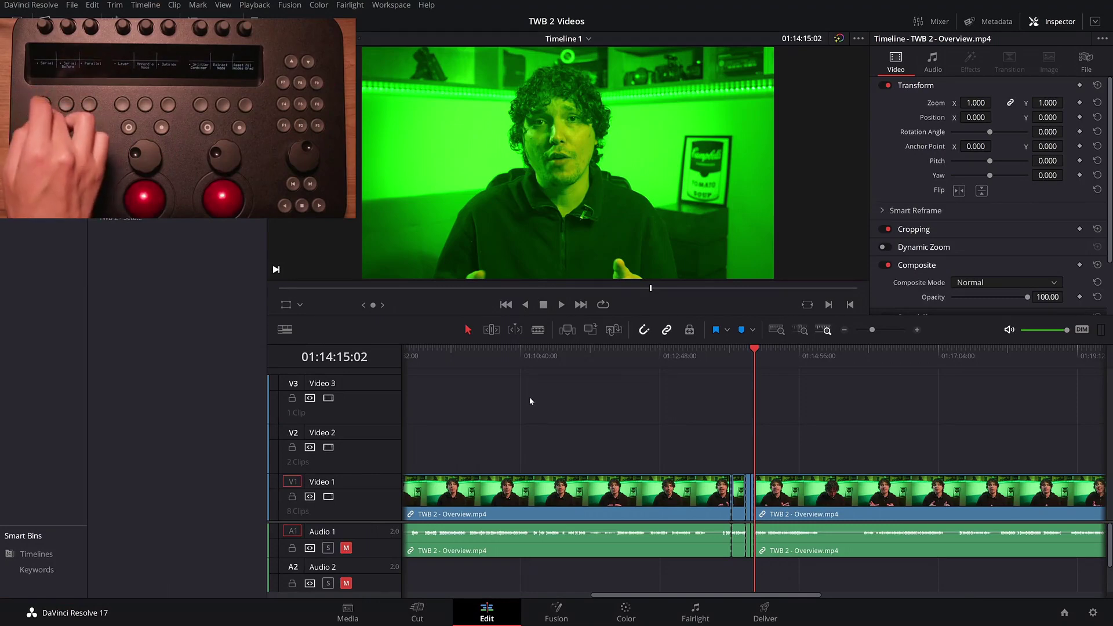
Step: Open the Color page and reset all grades and nodes of the current clip
key("shift+6")
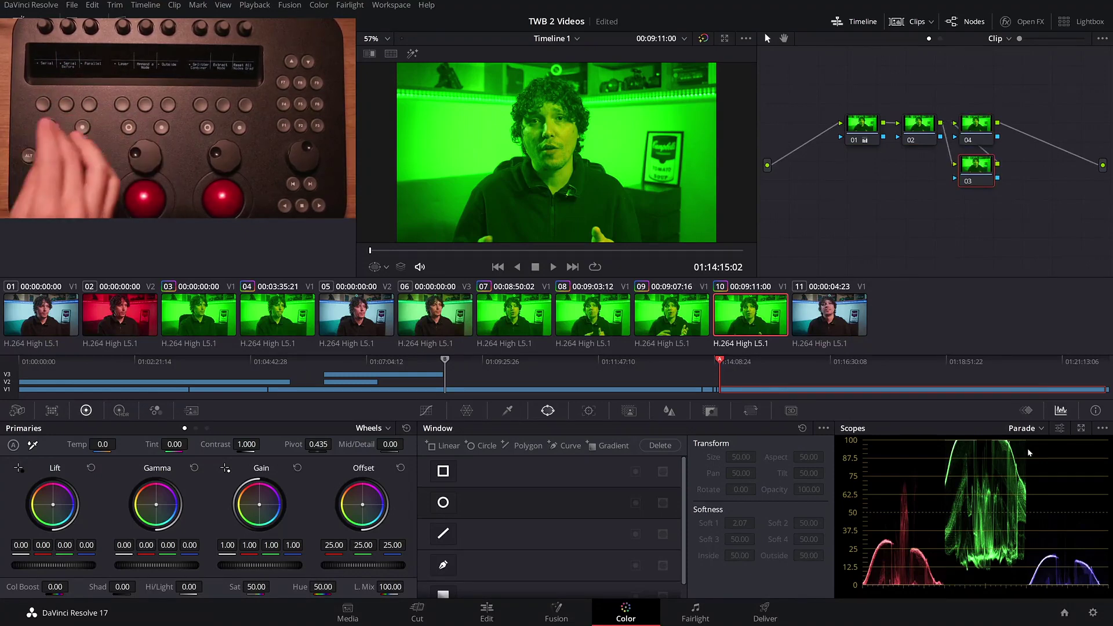
key("ctrl+home")
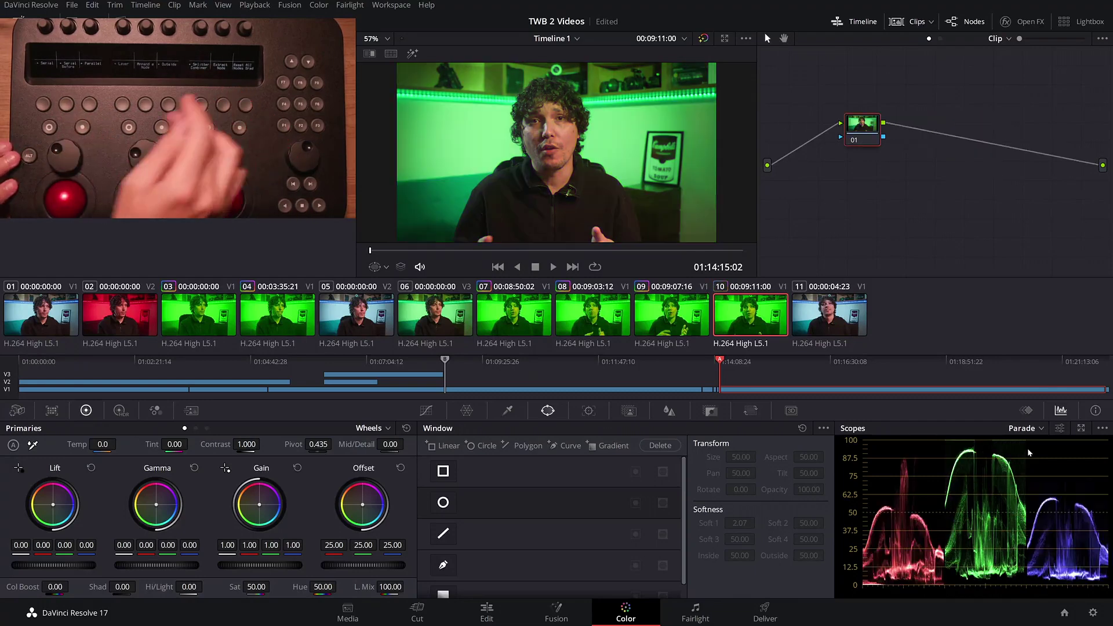
Step: Stack three extra nodes below node 01 joined through a mixer, twice, resetting the node graph each time
key("alt+p")
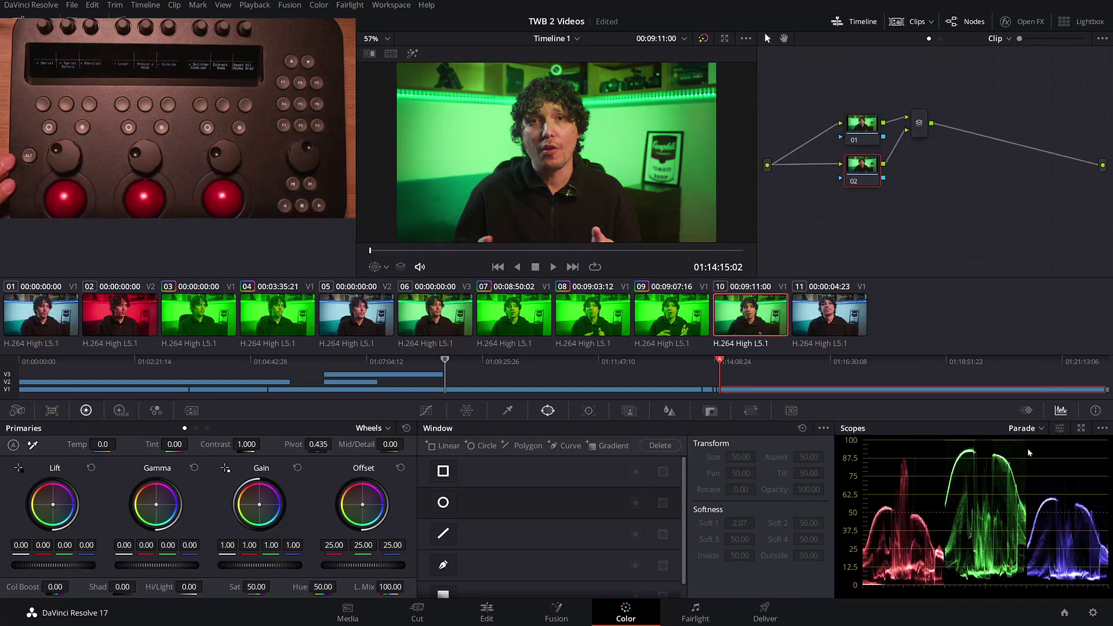
key("alt+p")
key("alt+p")
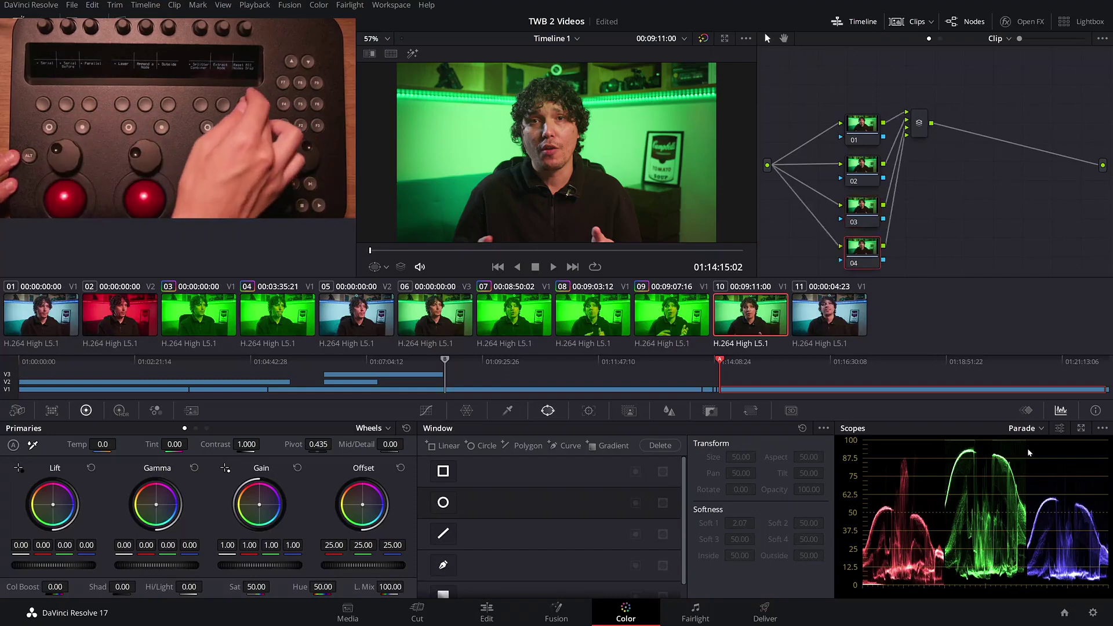
key("ctrl+Home")
key("alt+p")
key("alt+p")
key("alt+p")
key("ctrl+Home")
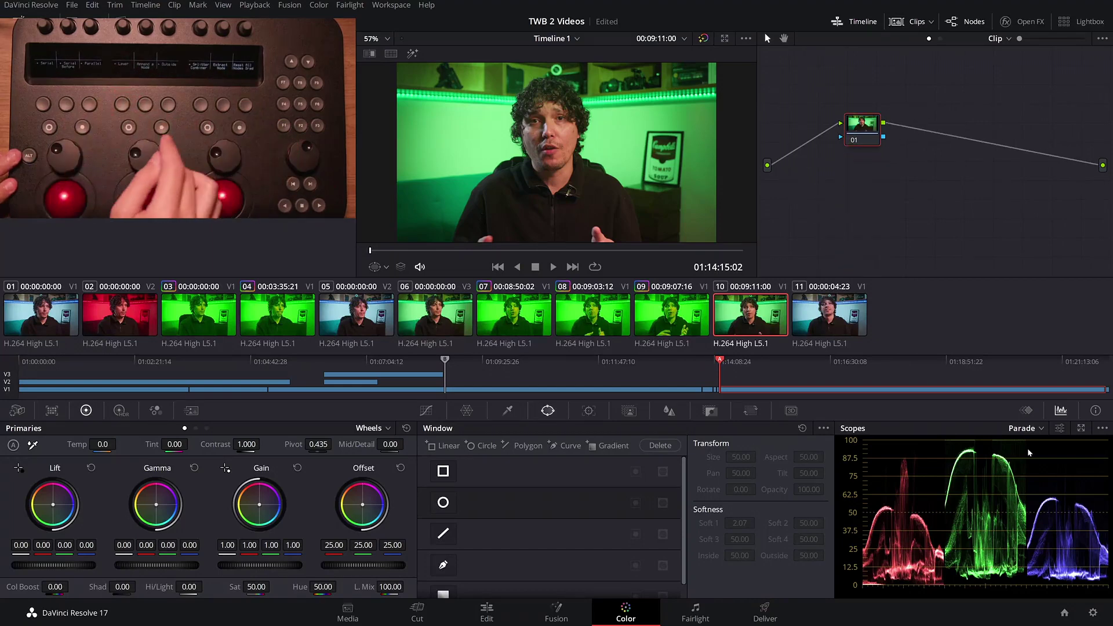
Step: Add an outside node after node 01 and reset the node graph
key("alt+s")
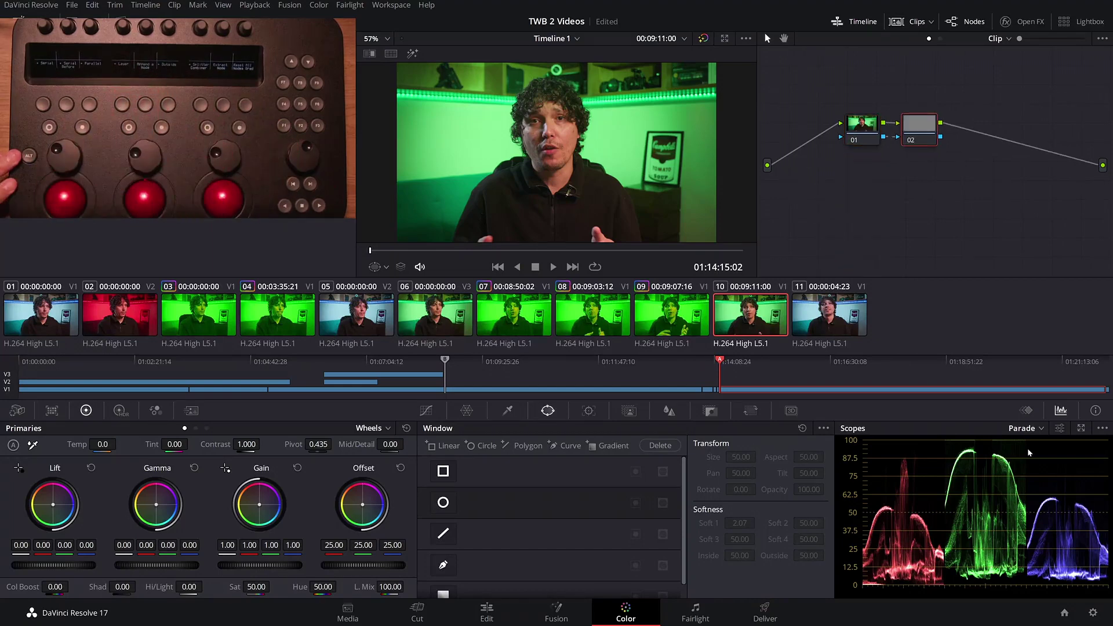
key("ctrl+Home")
Step: Add a splitter/combiner after node 01, extract node 05 from it and reset the node graph
key("alt+y")
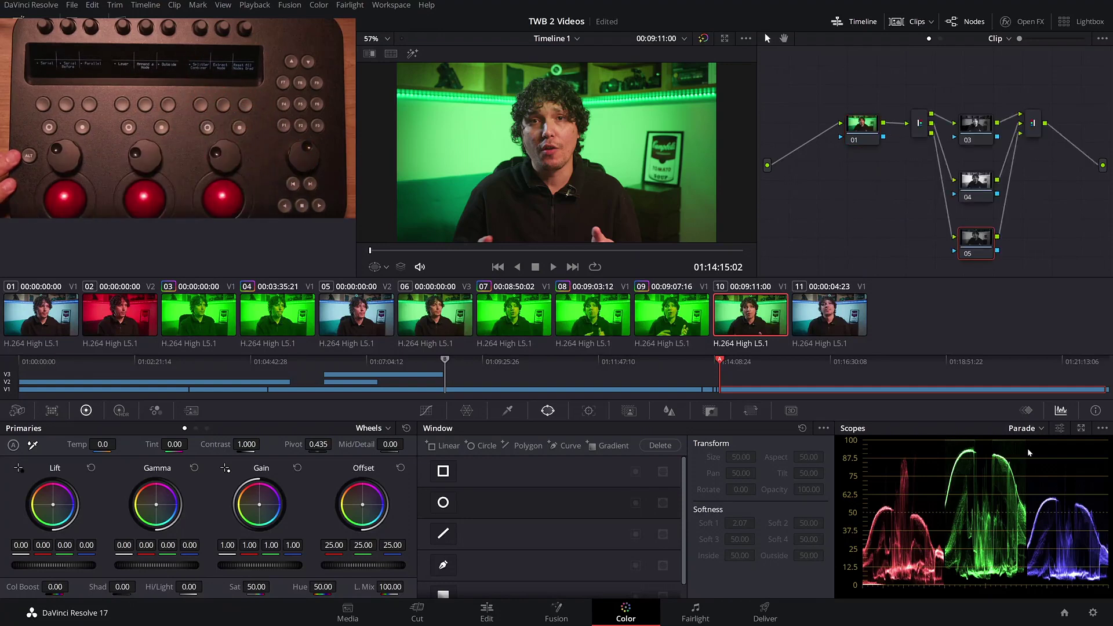
key("e")
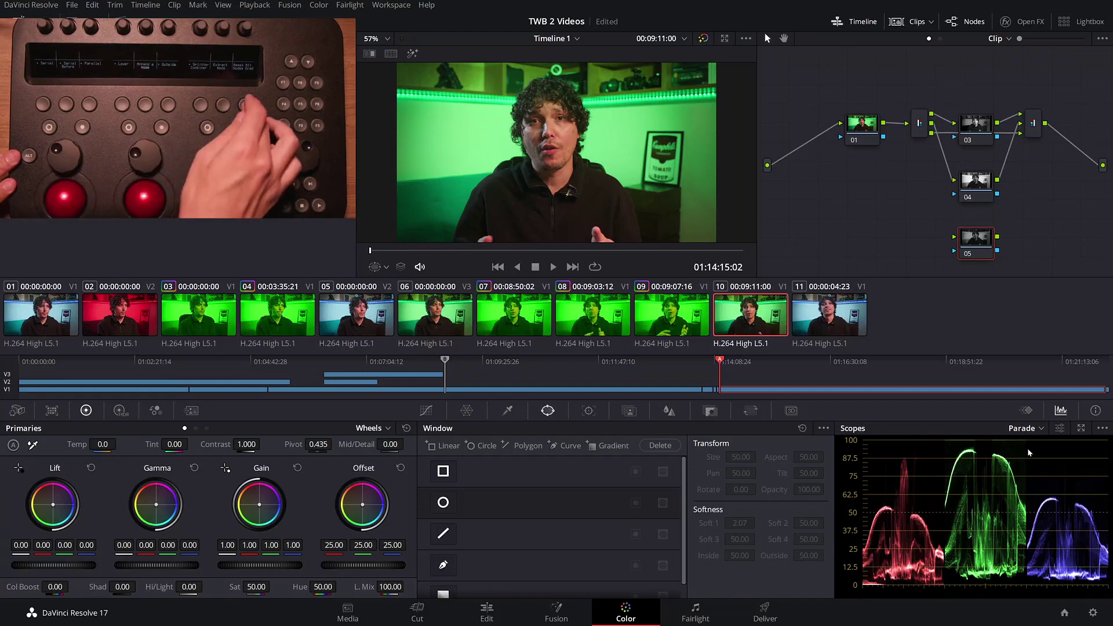
key("ctrl+Home")
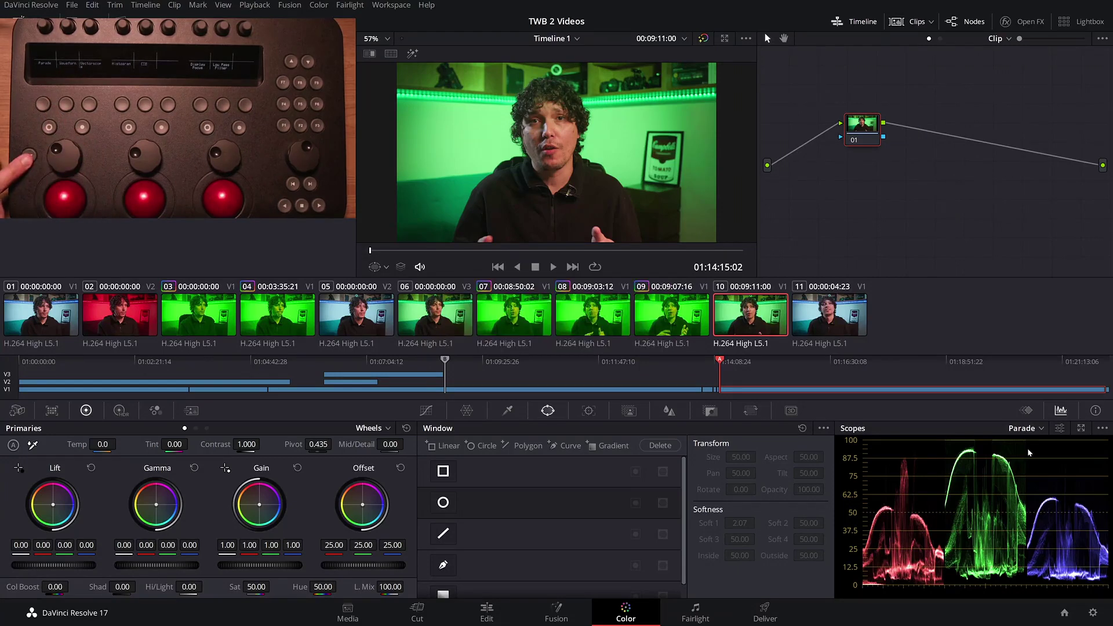
Step: Switch the scopes display to Waveform and try the Vectorscope
key("shift+2")
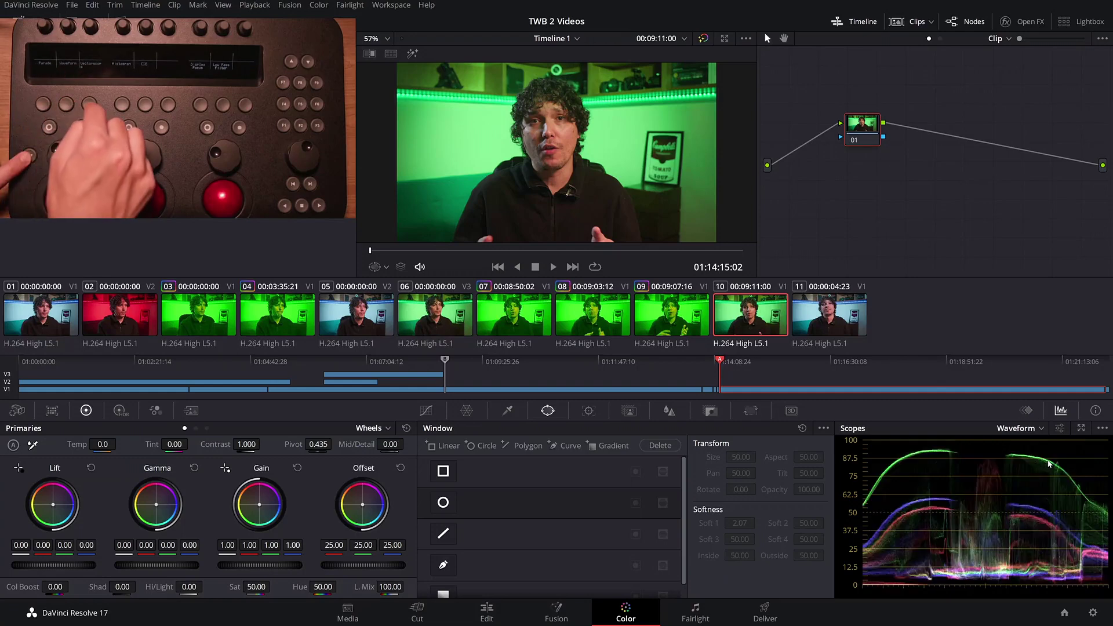
key("shift+3")
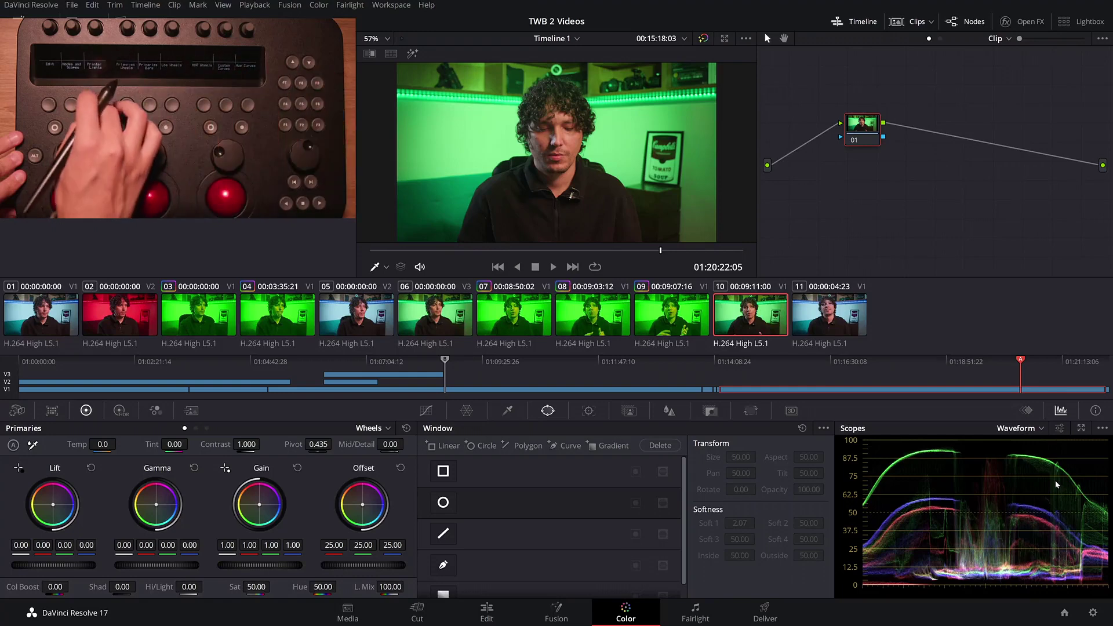
Step: Turn on Printer Light Hotkeys for the Color page and check that the option is enabled
left_click(316, 5)
left_click(402, 272)
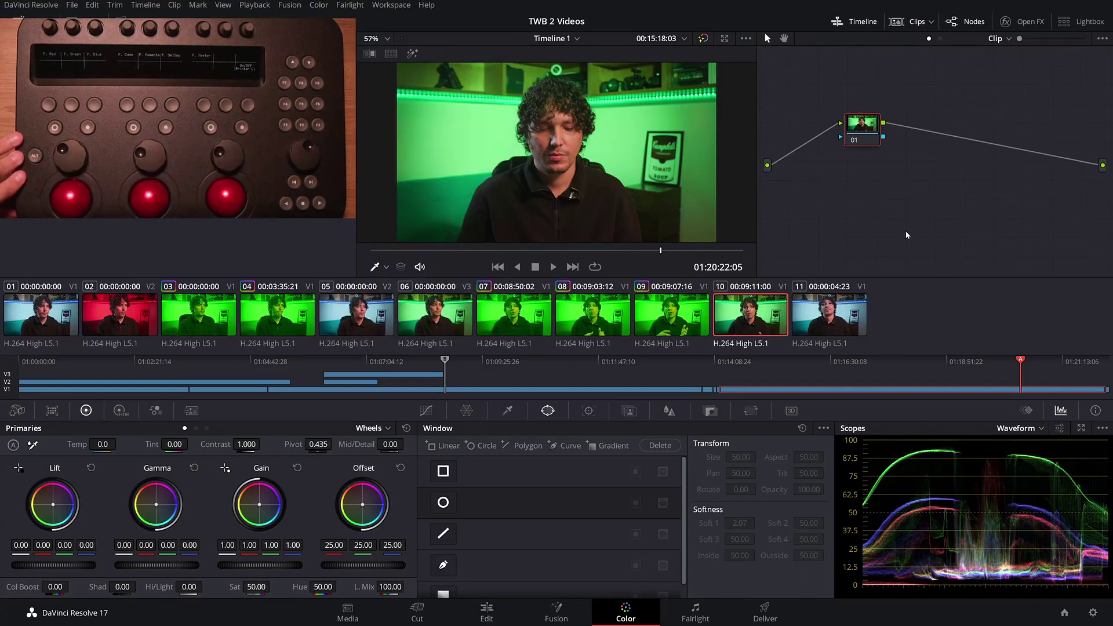
left_click(320, 5)
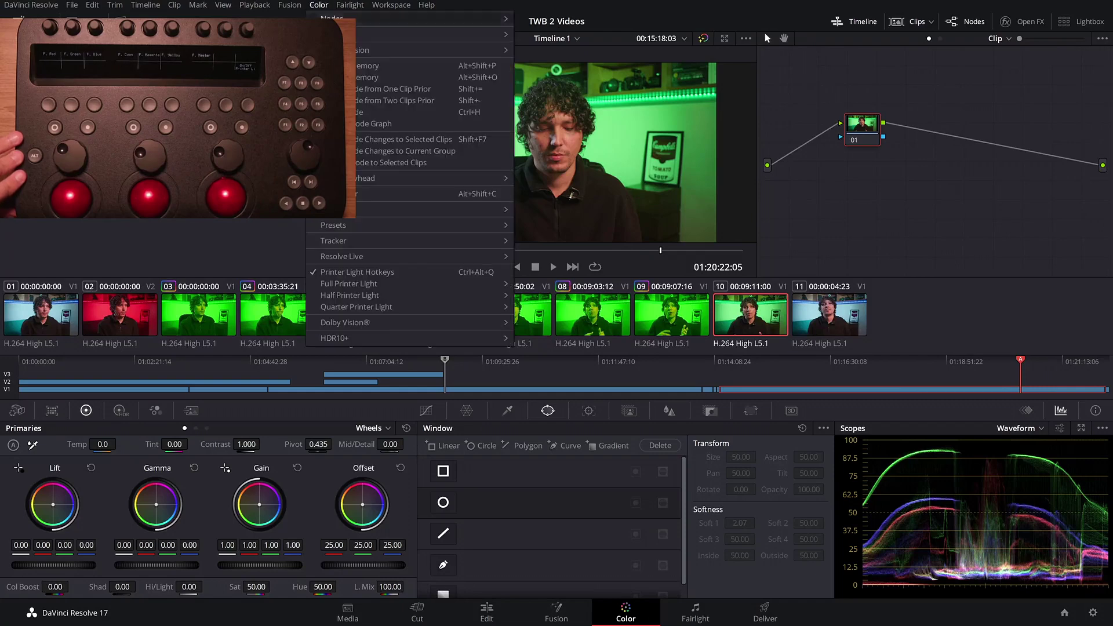
left_click(884, 221)
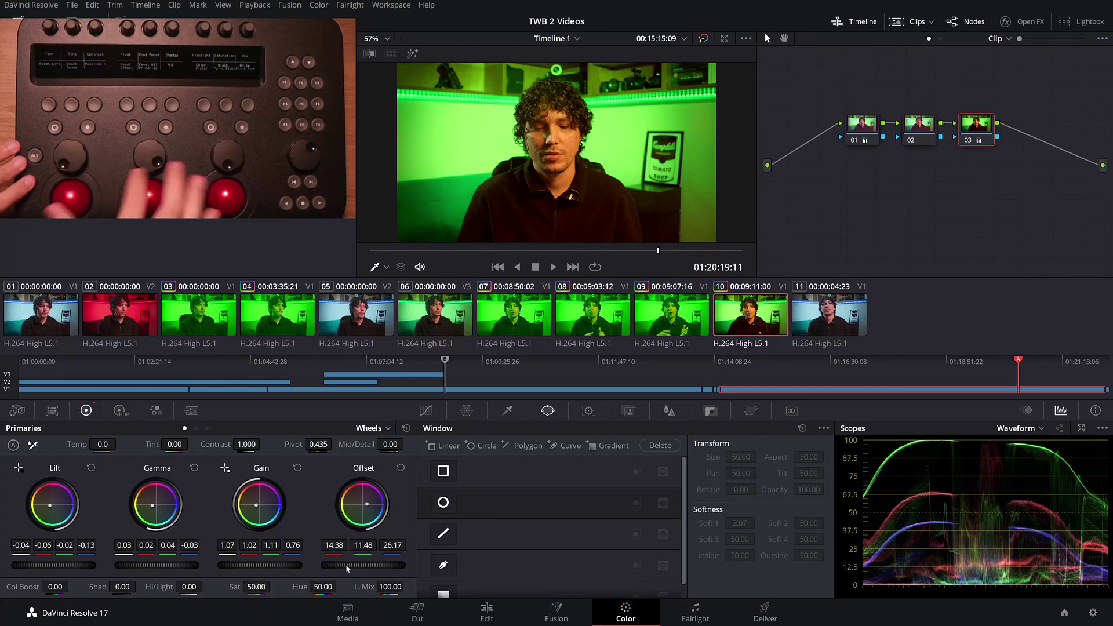
Step: Reset the Lift, Gamma, Gain and Offset wheels of node 03 individually
left_click(91, 468)
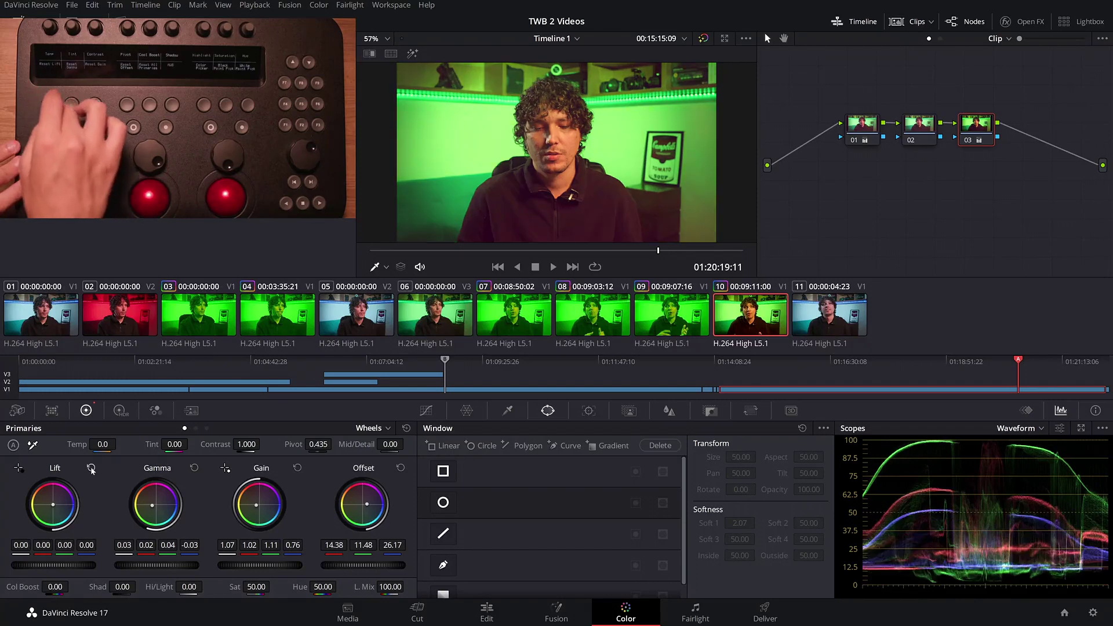
left_click(195, 468)
left_click(297, 467)
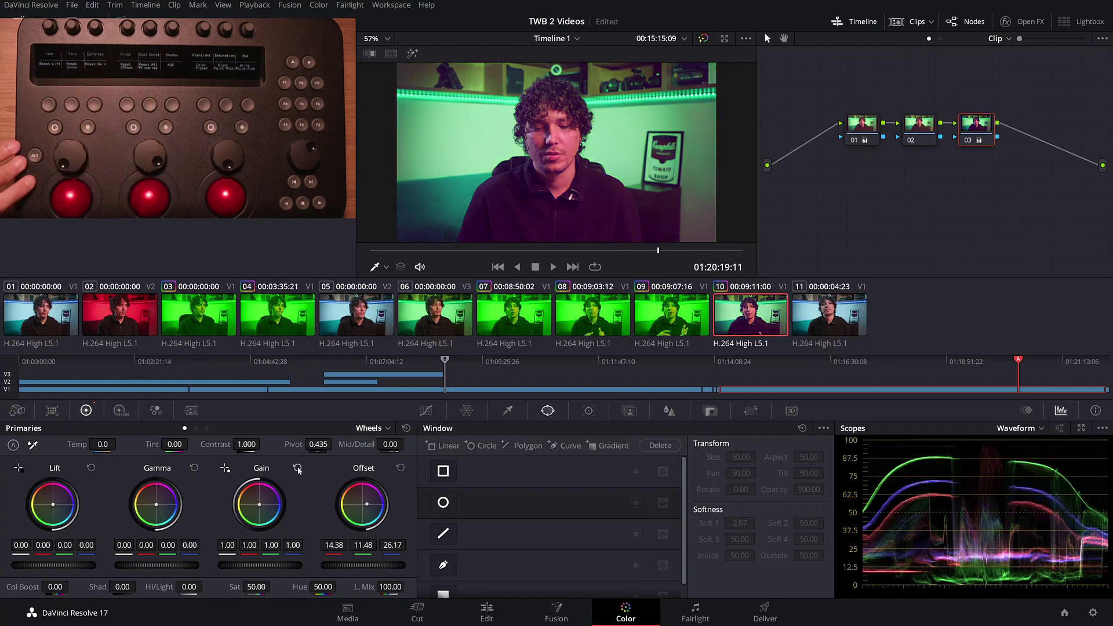
left_click(401, 468)
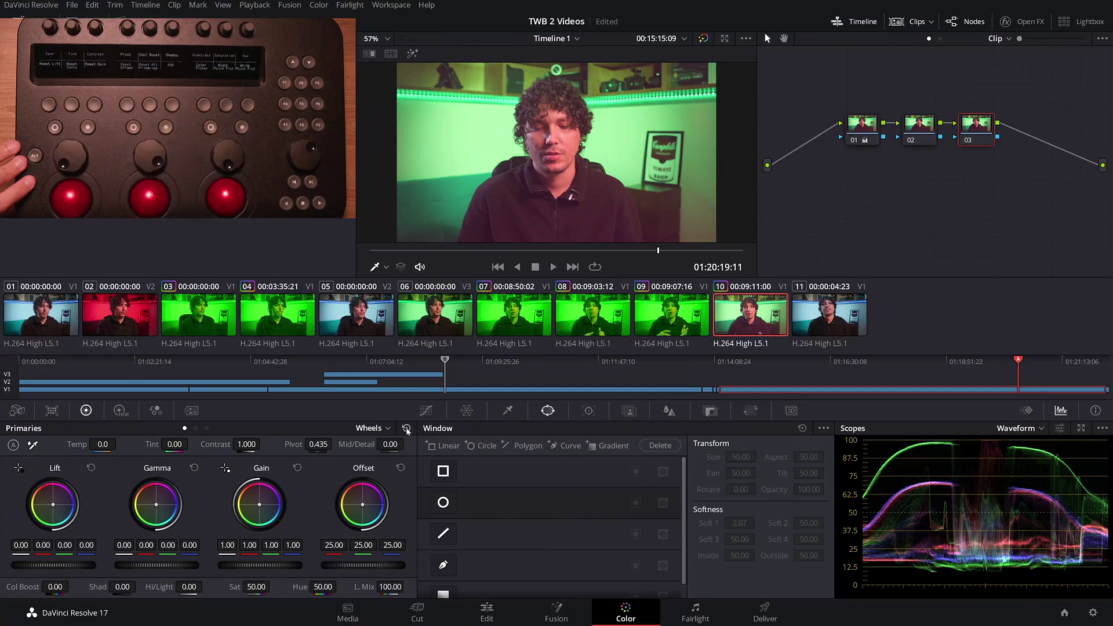
Step: Auto-balance node 03 and sample the bright wall behind the man as the white balance reference
left_click(13, 445)
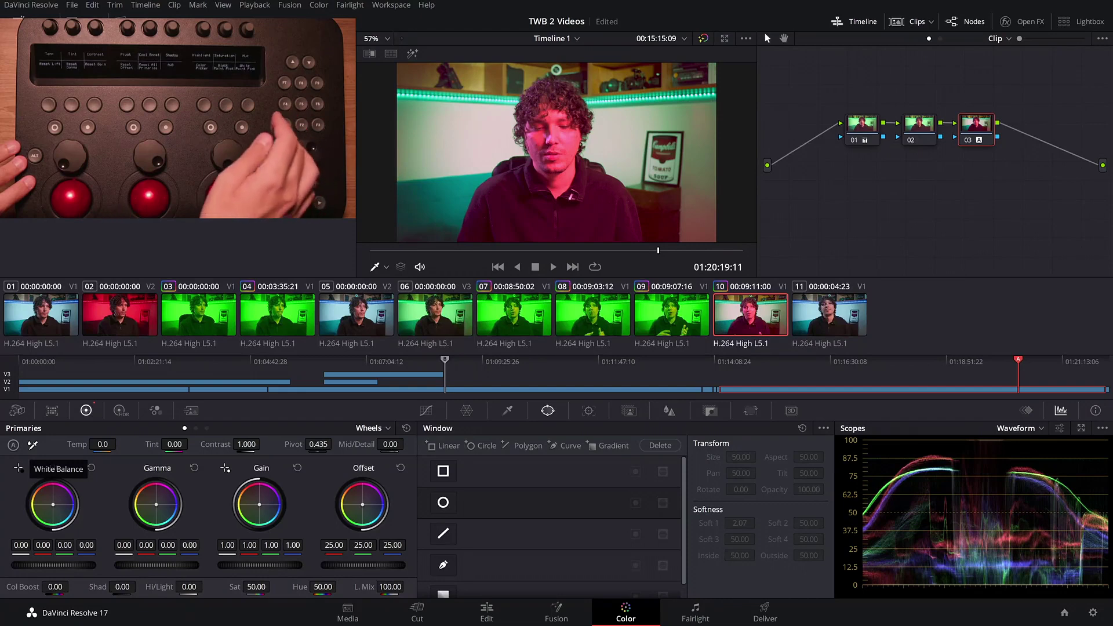
left_click(32, 445)
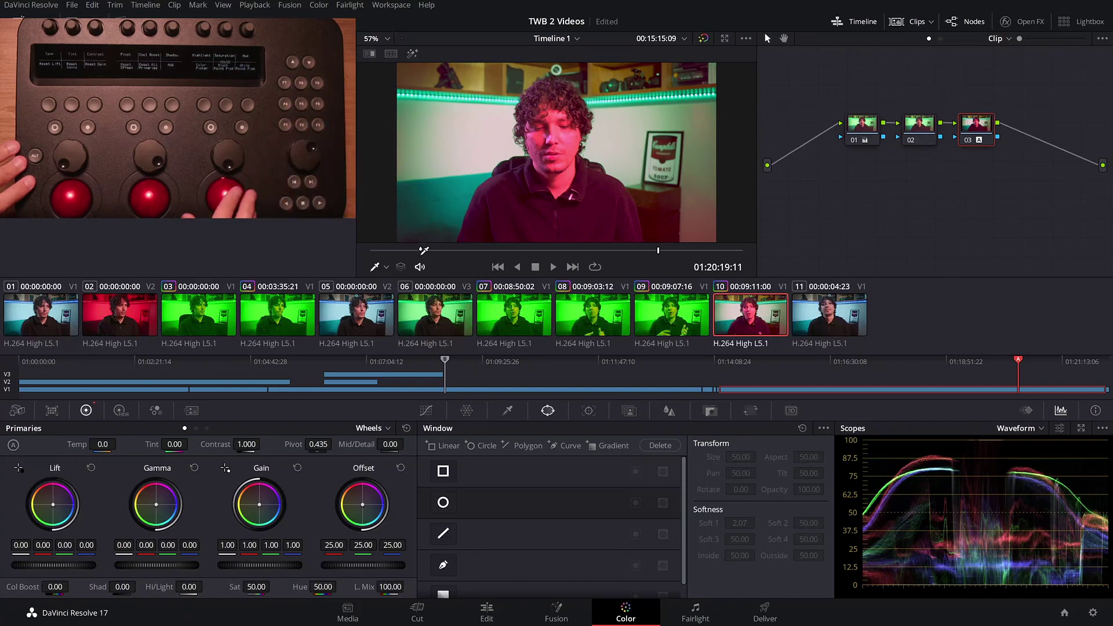
left_click(441, 115)
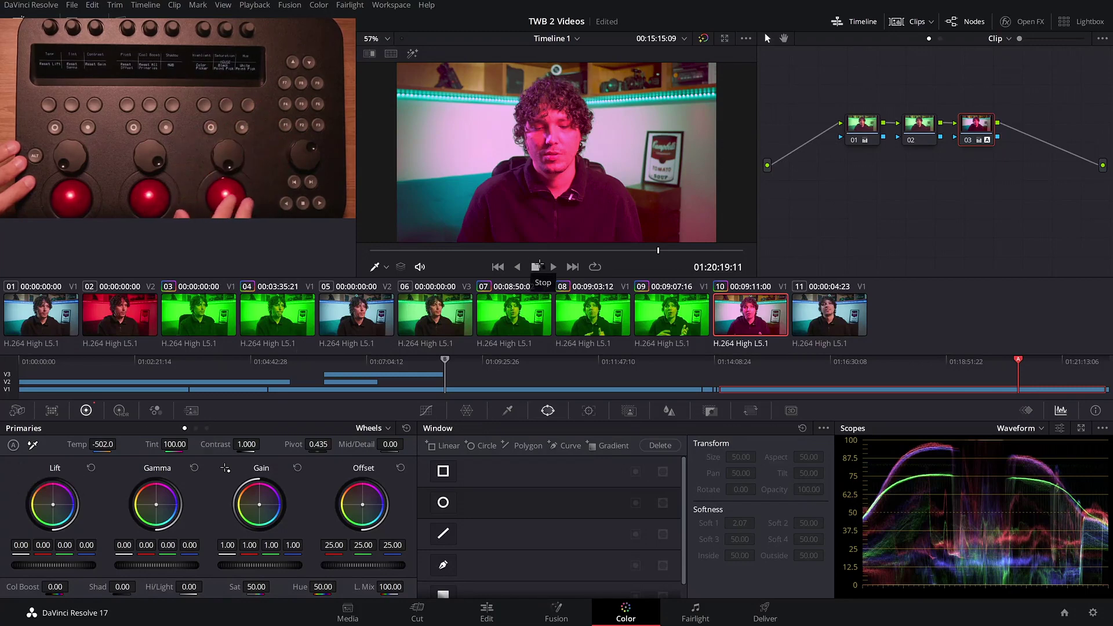
Step: Sample the black point on the dark jacket and the white point on the wall, then reset all primaries
left_click(538, 230)
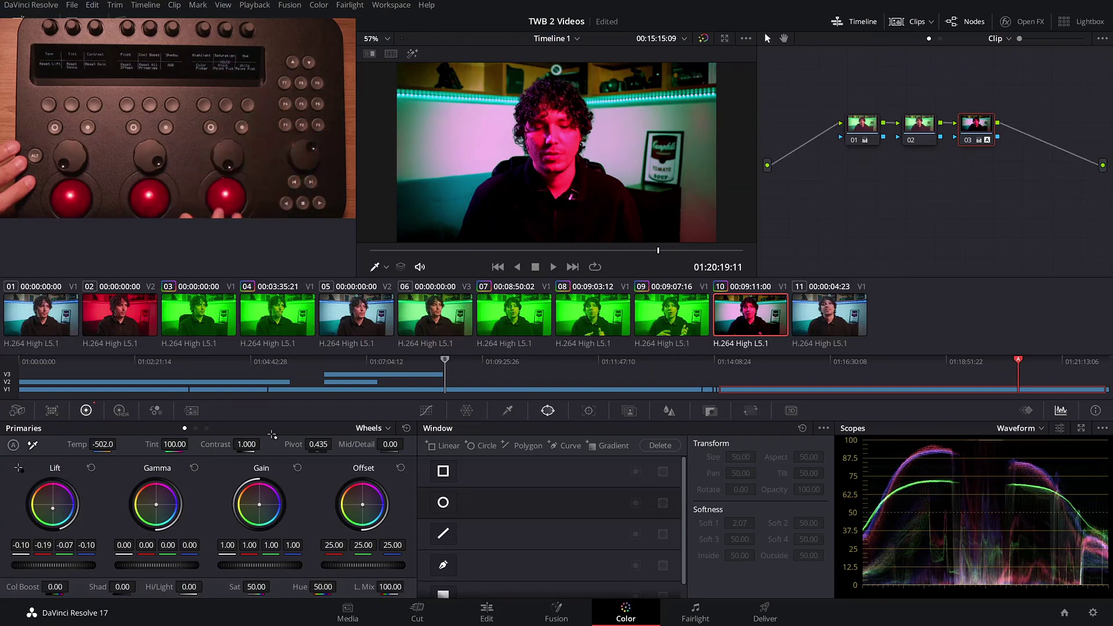
left_click(489, 142)
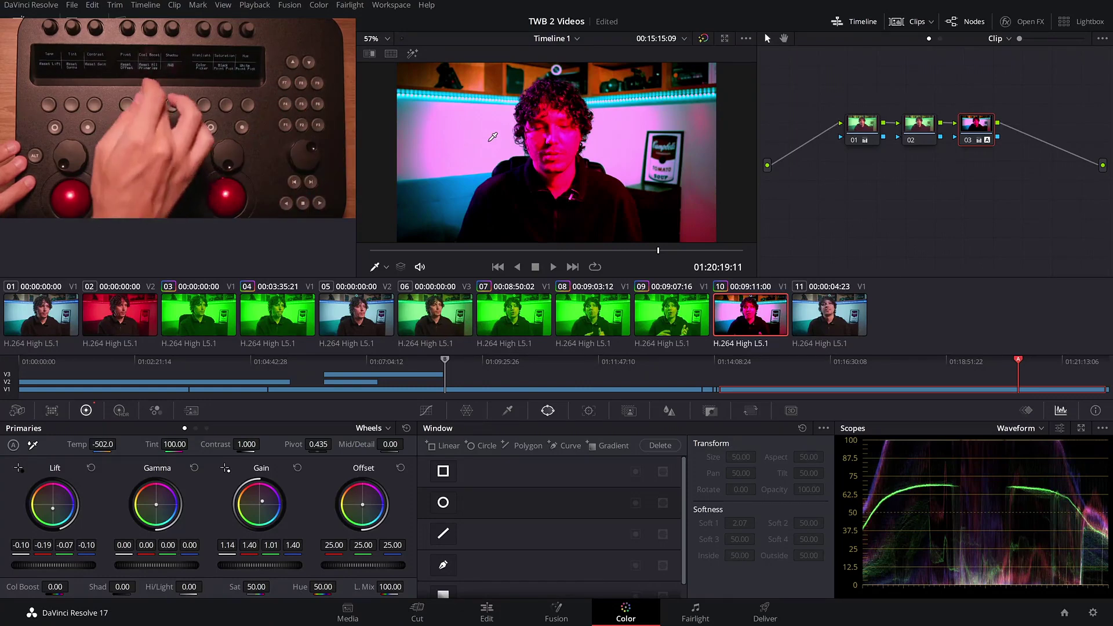
left_click(406, 429)
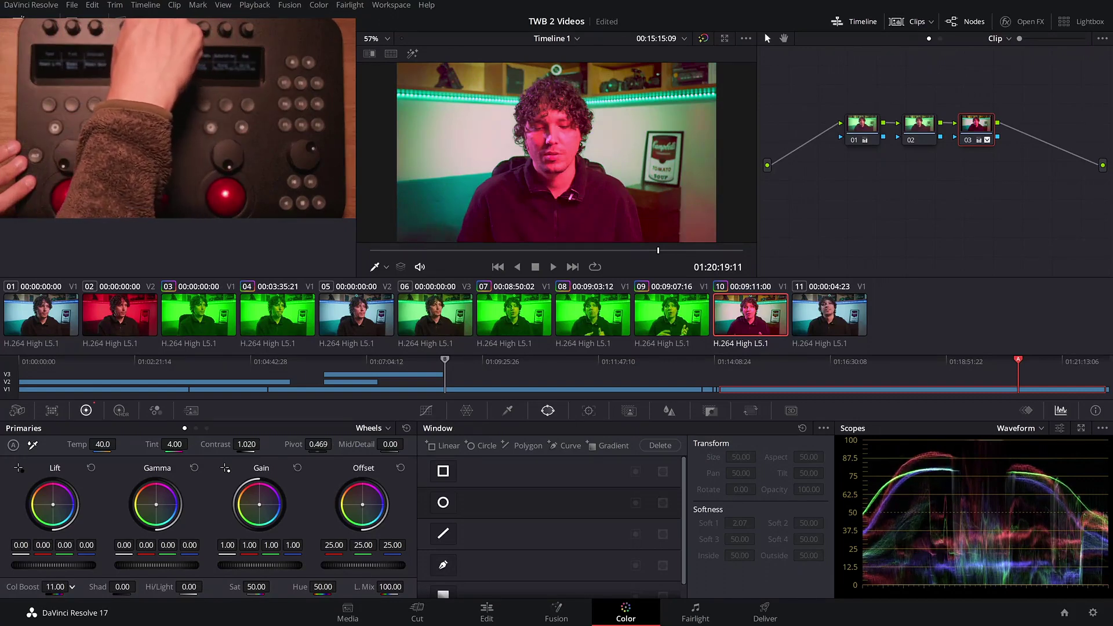
Step: Adjust Hi/Light in the primaries, restore Pivot, Color Boost, Shadows and Hi/Light to their defaults, and reset all primaries
left_click_drag(206, 587, 199, 586)
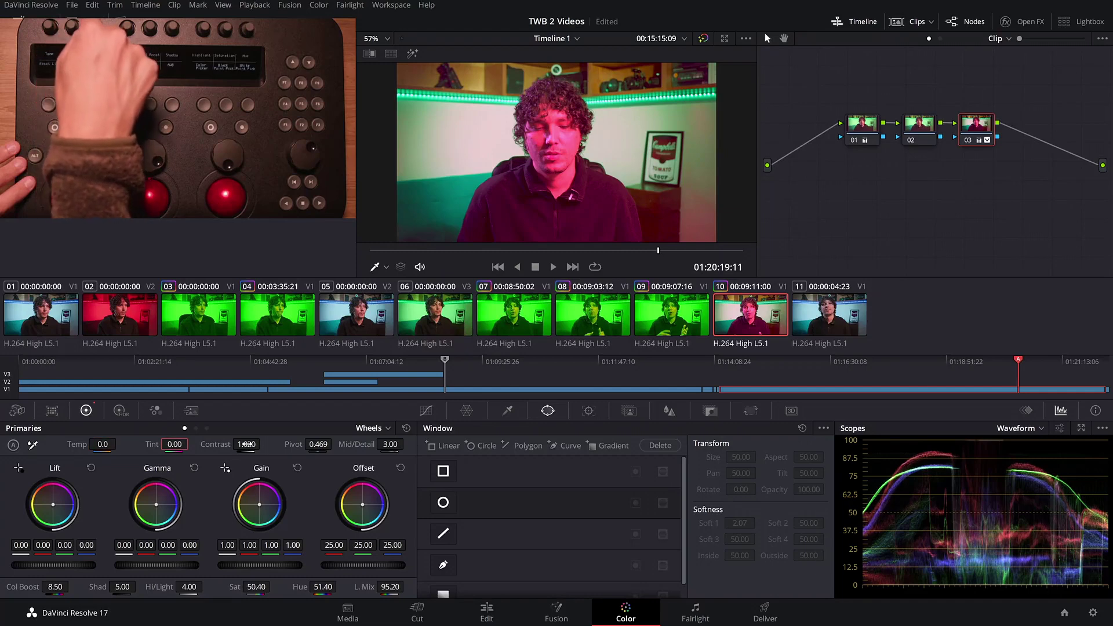
double_click(320, 444)
double_click(55, 587)
double_click(122, 587)
double_click(189, 587)
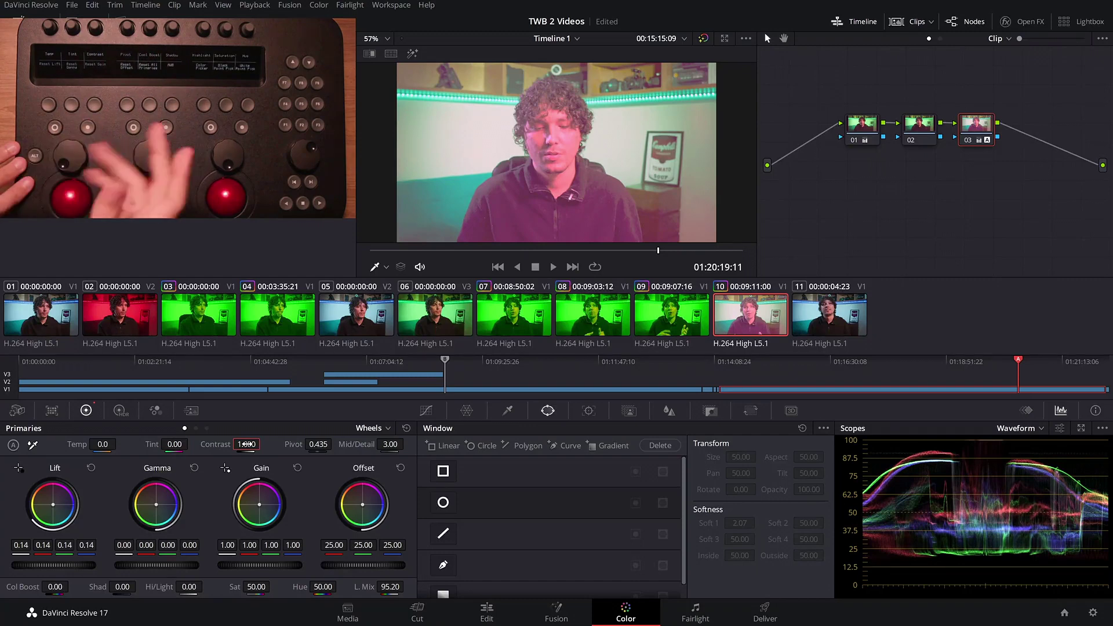
left_click(407, 428)
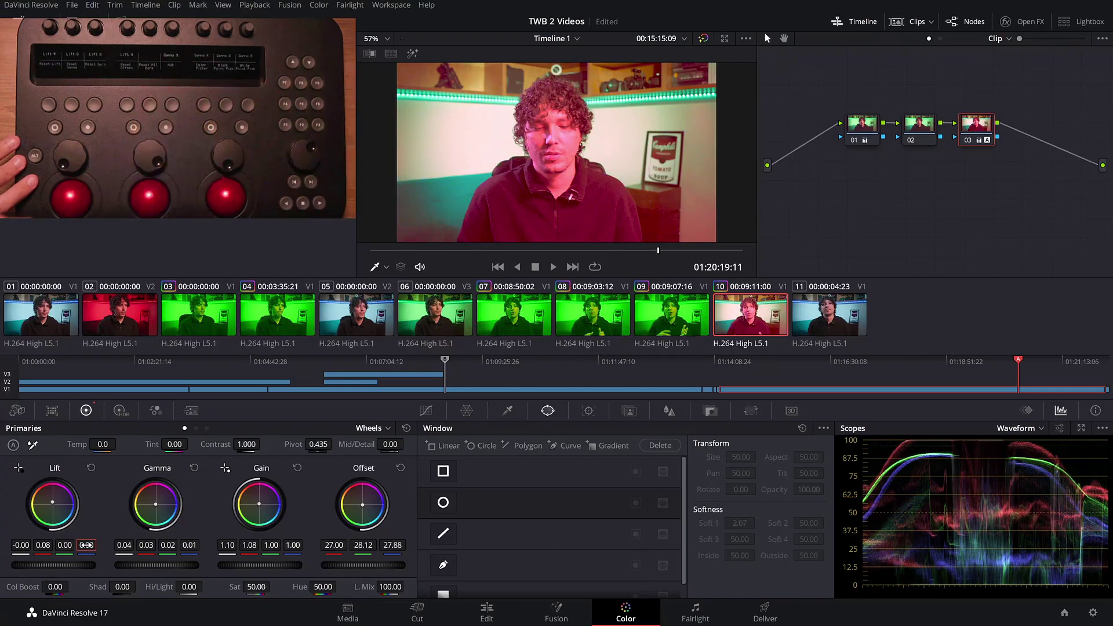
Step: Show the primaries as Bars, reset all their adjustments and return to the Wheels display
left_click(196, 429)
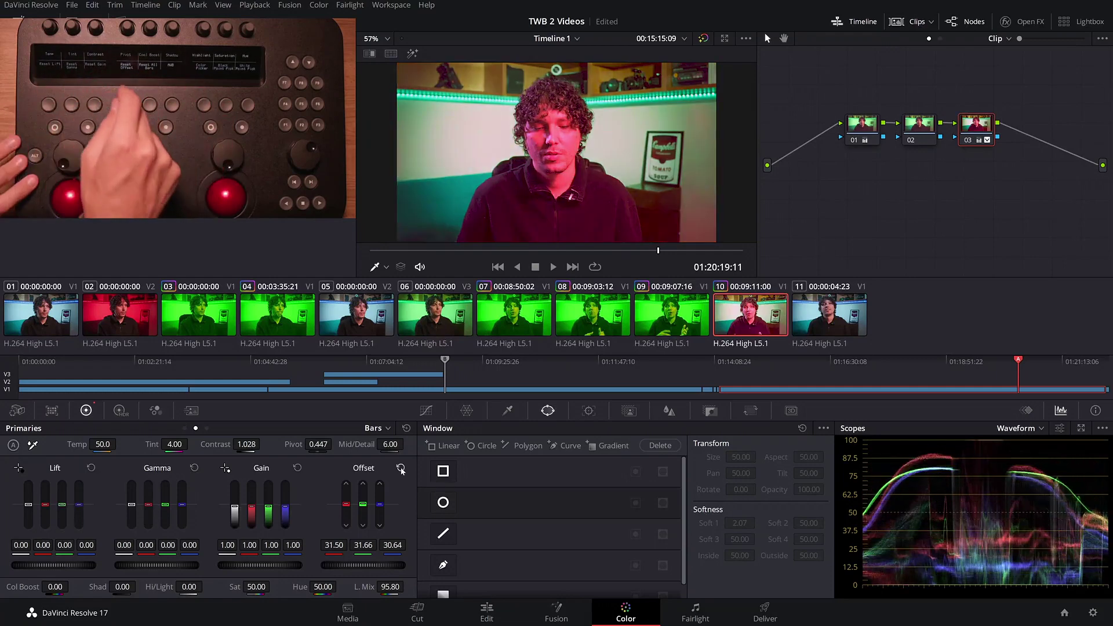
left_click(406, 429)
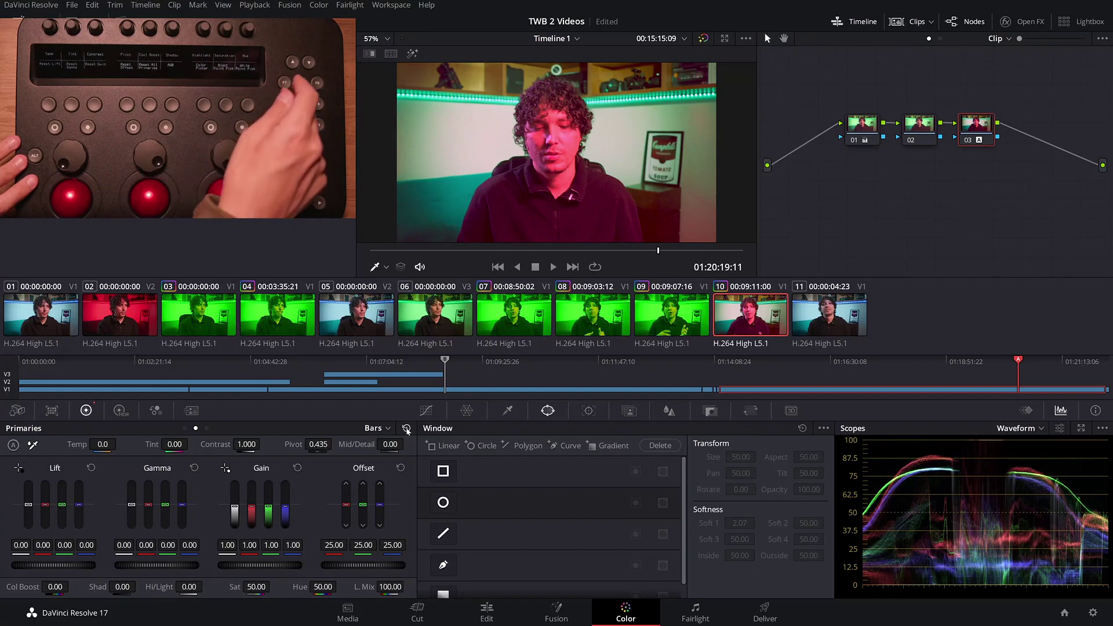
left_click(184, 429)
Step: Nudge the shadow color balance, then reset the Log Shadow, Midtone, Highlights and Offset wheels and all primaries
left_click_drag(53, 505, 51, 506)
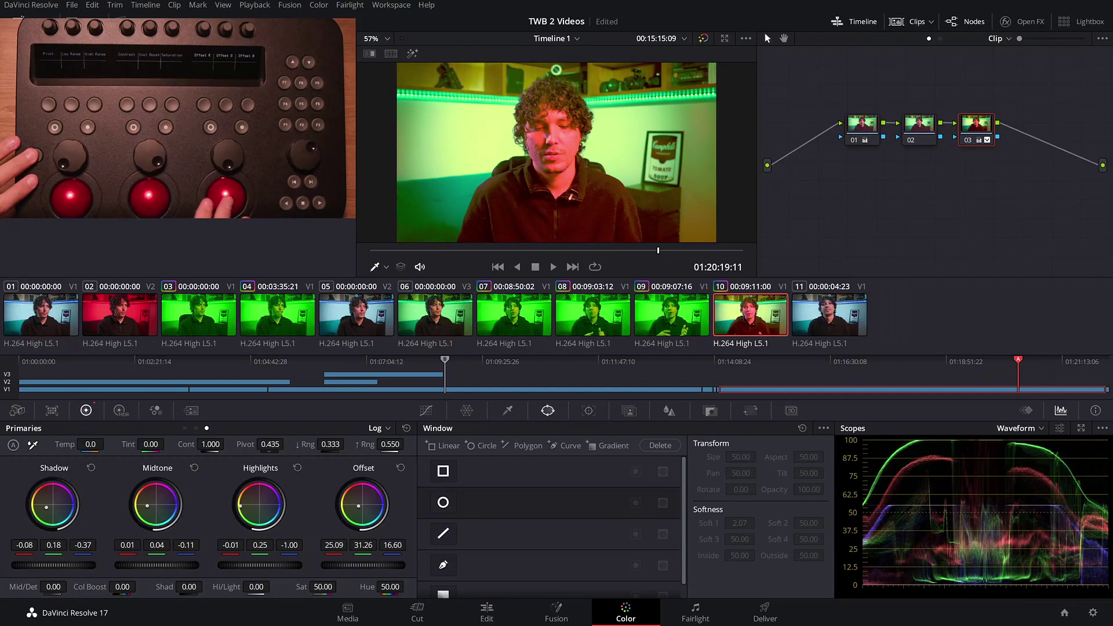
left_click(91, 468)
left_click(194, 468)
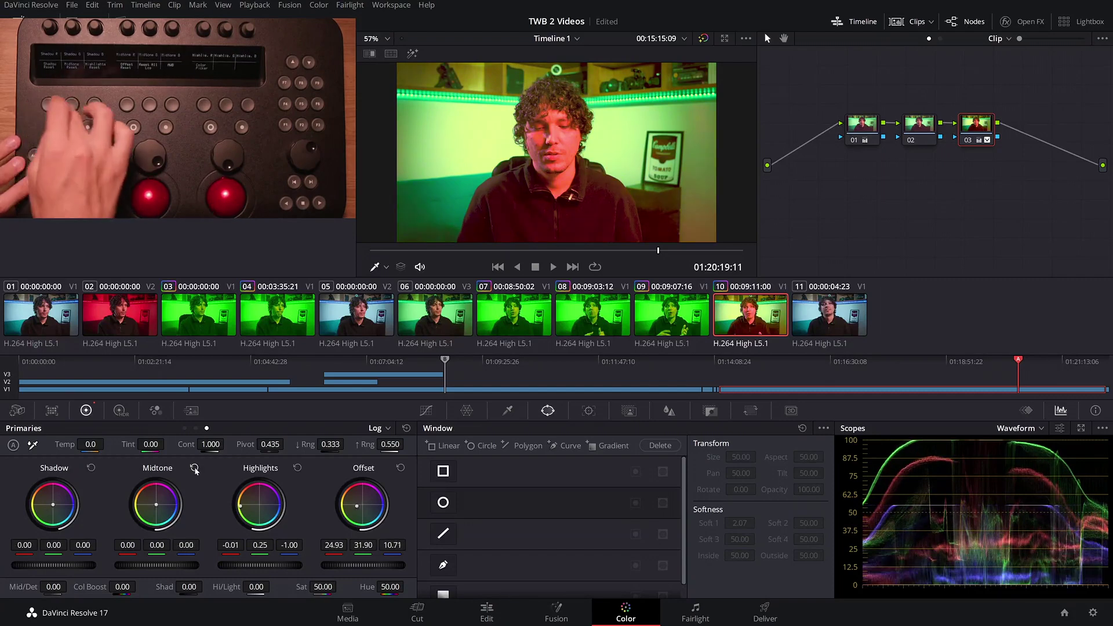
left_click(297, 468)
left_click(400, 468)
left_click(407, 429)
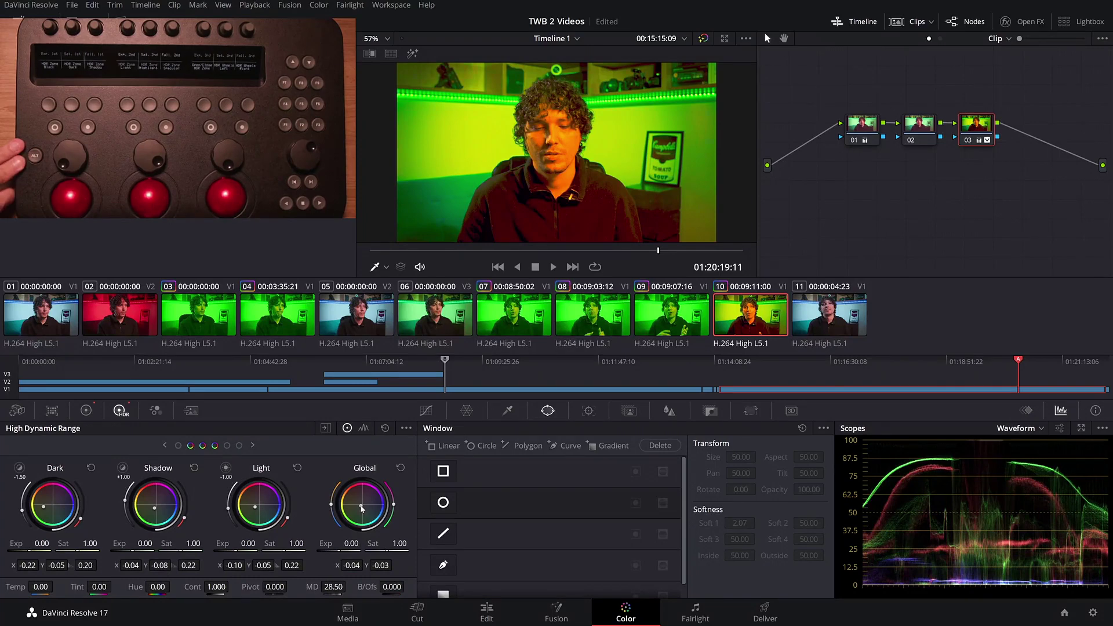
Step: Browse the HDR zone wheels from Black to Specular and back, ending on the Light, Highlight and Specular wheels
left_click(253, 446)
left_click(253, 446)
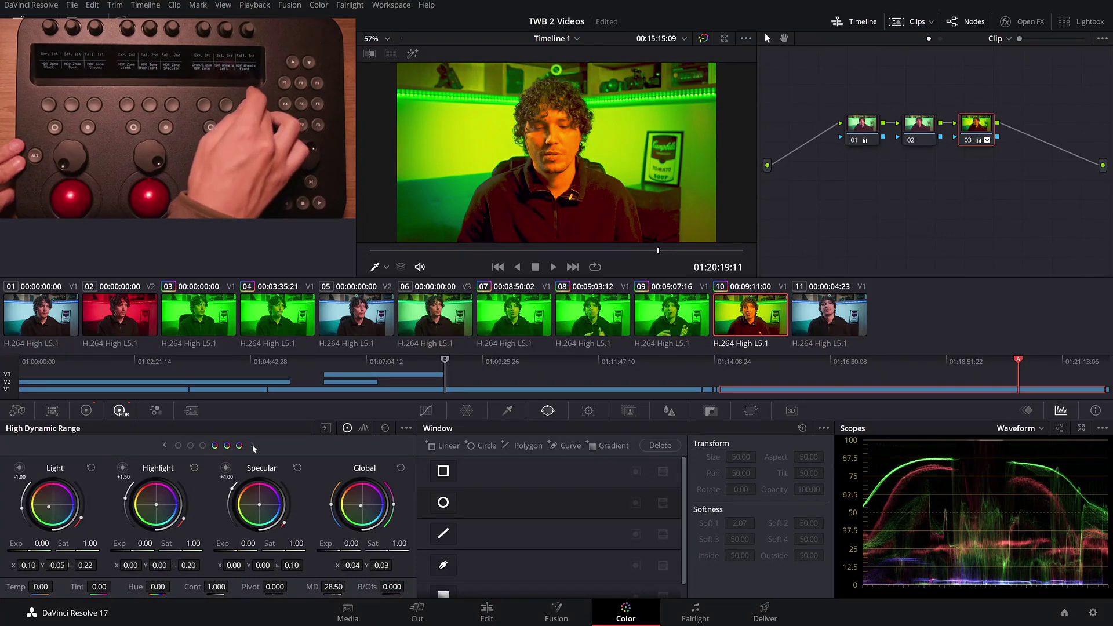
left_click(165, 446)
left_click(165, 446)
left_click(165, 446)
left_click(253, 446)
left_click(253, 446)
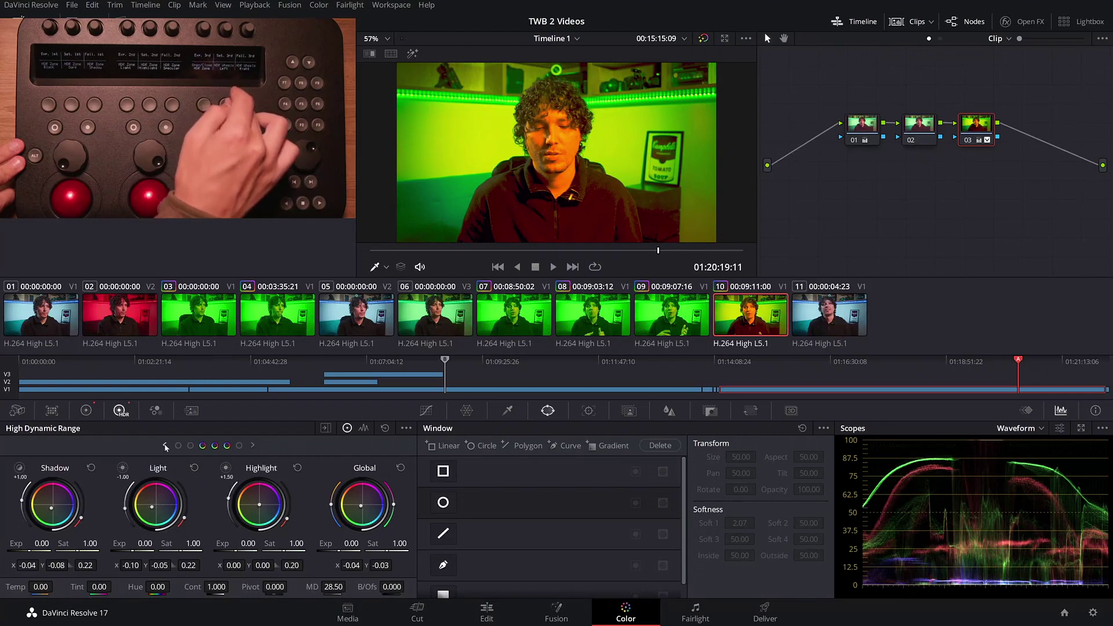
left_click(252, 446)
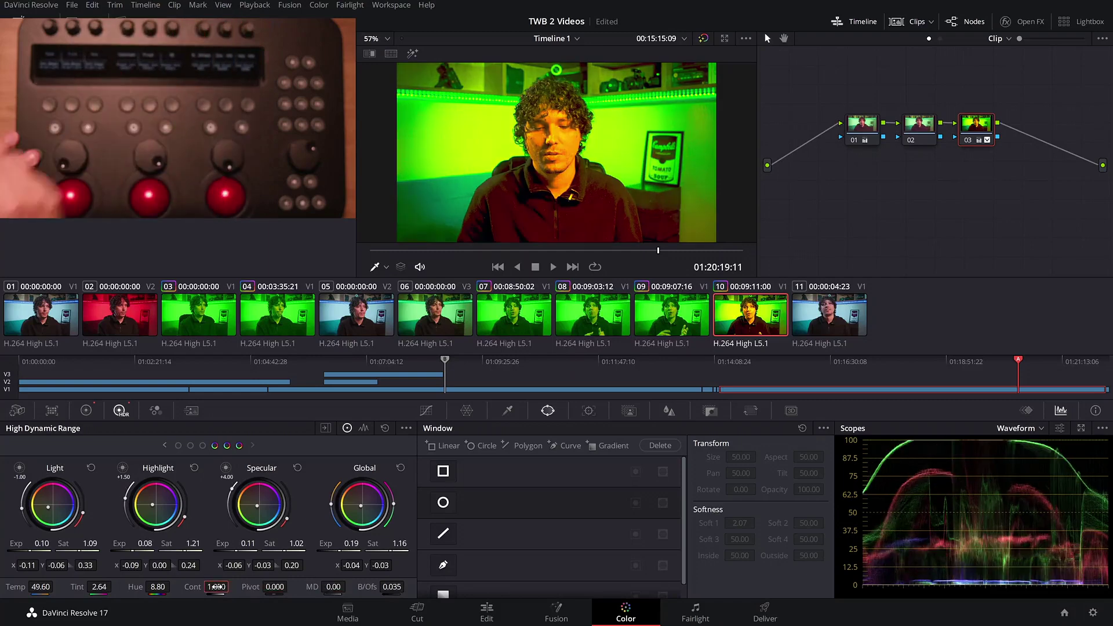
Step: Preview in the viewer which image areas the Light and Specular HDR zones affect
left_click(19, 470)
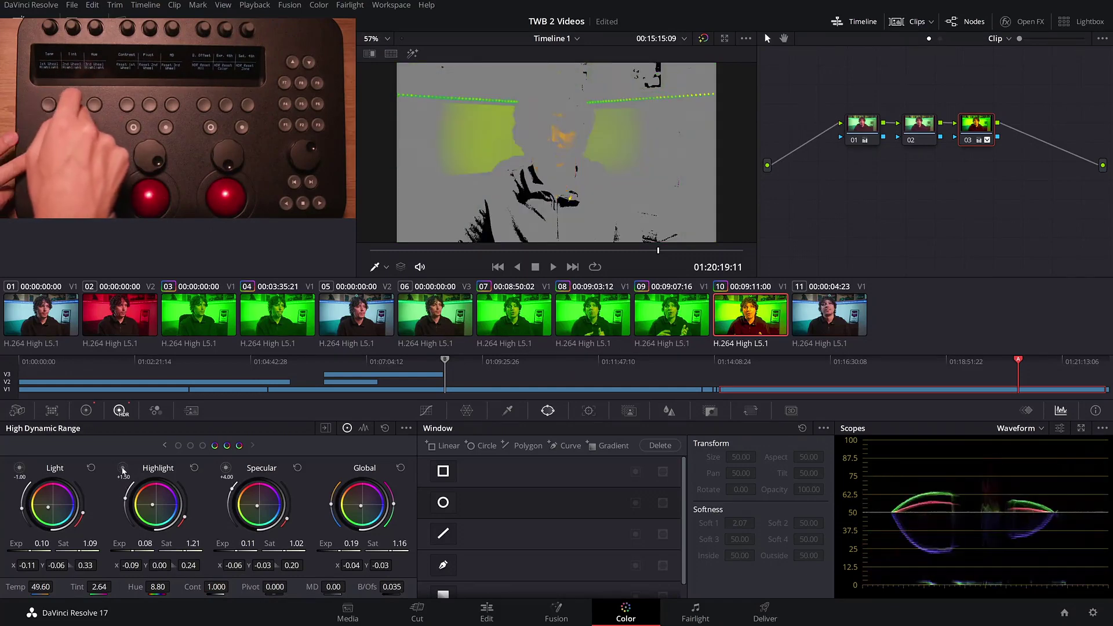
left_click(226, 469)
left_click(226, 469)
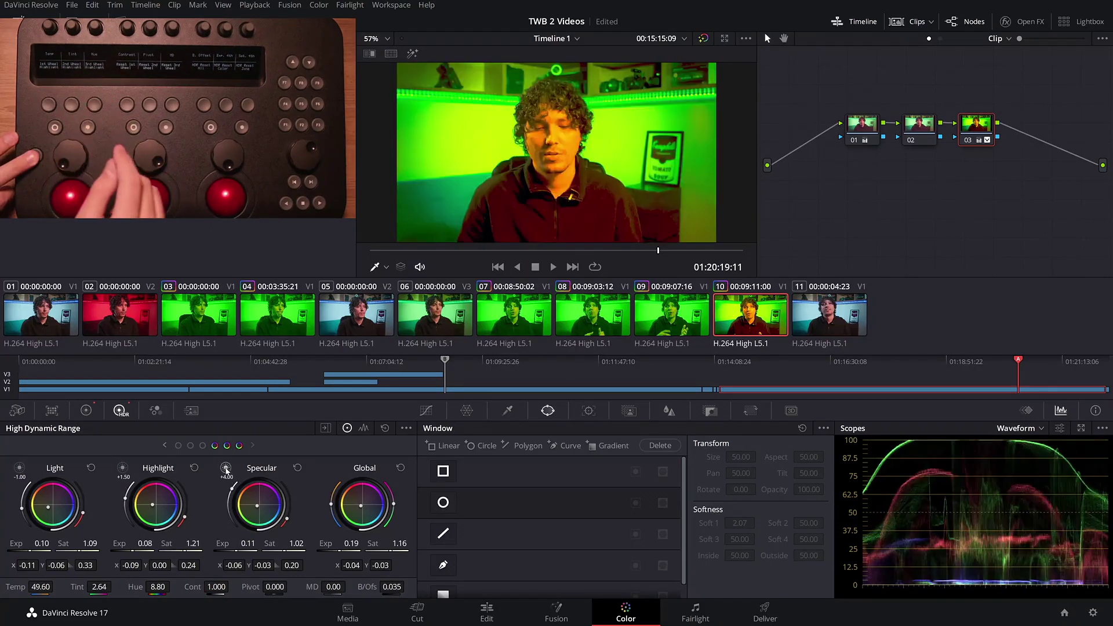
Step: Reset the Light, Highlight, Specular and Global wheels of the HDR palette
left_click(92, 468)
left_click(195, 469)
left_click(298, 468)
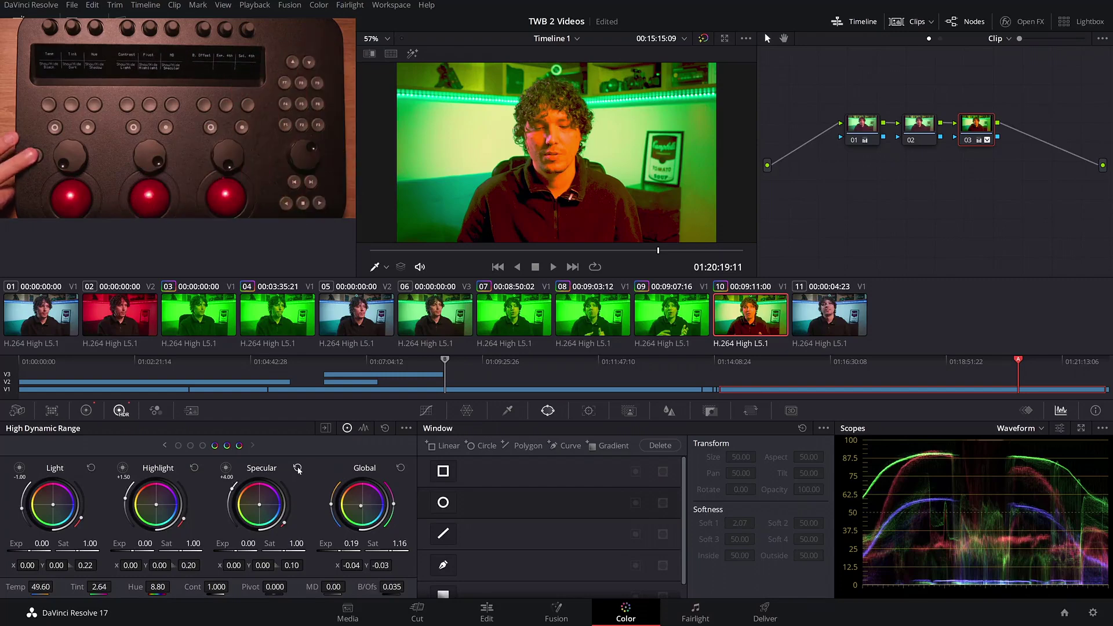
left_click(400, 468)
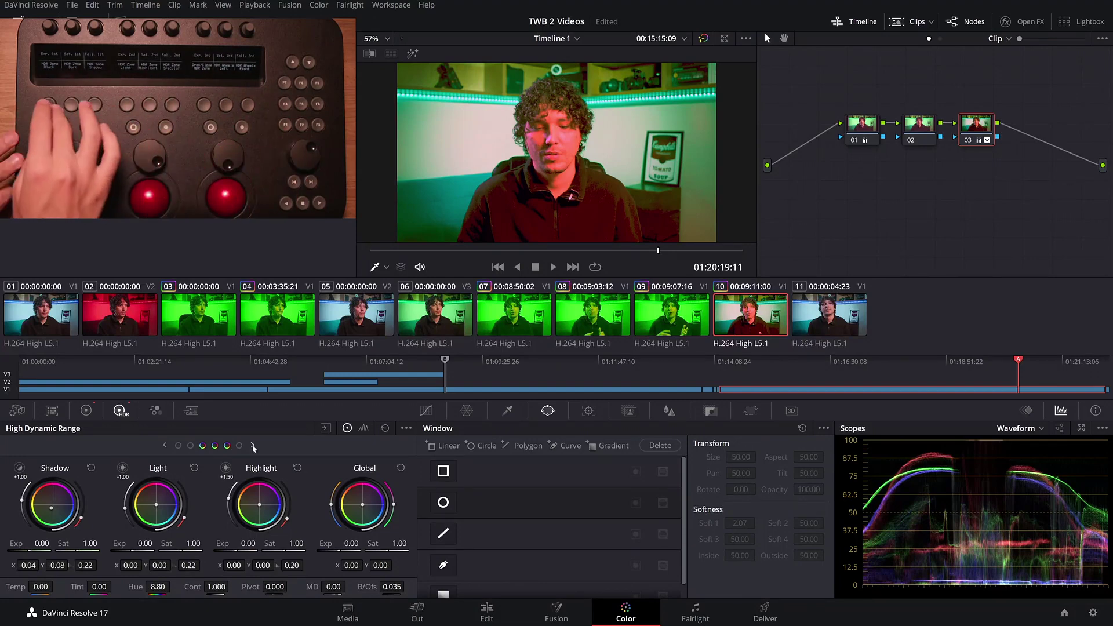
Step: Show the HDR zones graph and select each zone in turn, from Black through Specular
left_click(326, 428)
left_click(486, 468)
left_click(486, 486)
left_click(485, 503)
left_click(485, 520)
left_click(485, 538)
left_click(486, 555)
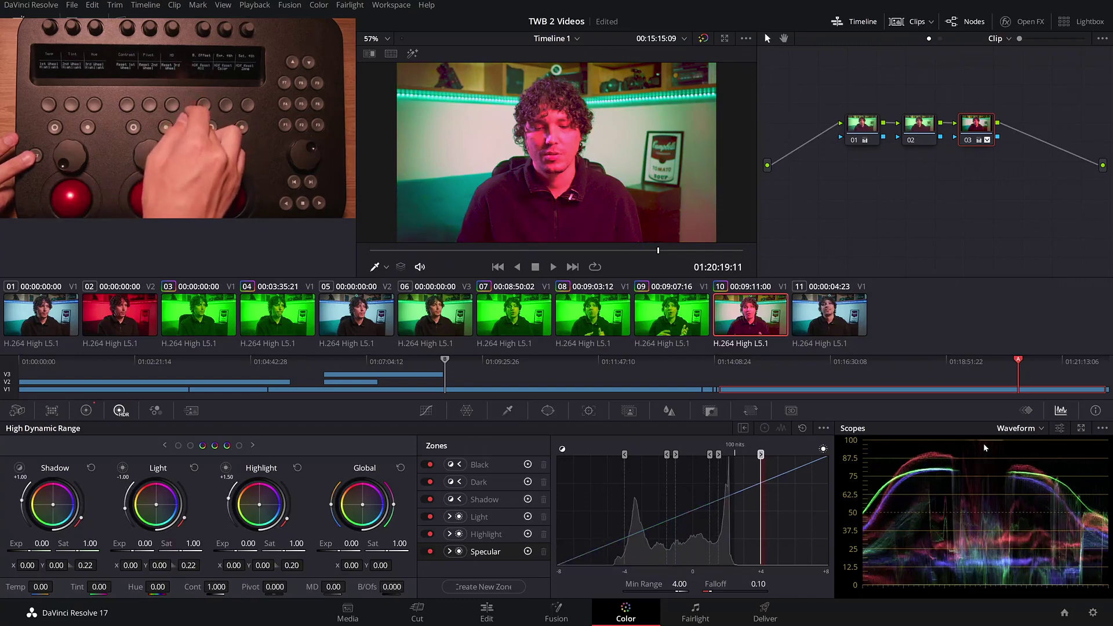
Step: Shift the Light zone's color balance to X -0.37, Y -0.09 and adjust the Dark zone's falloff
left_click_drag(148, 508, 140, 509)
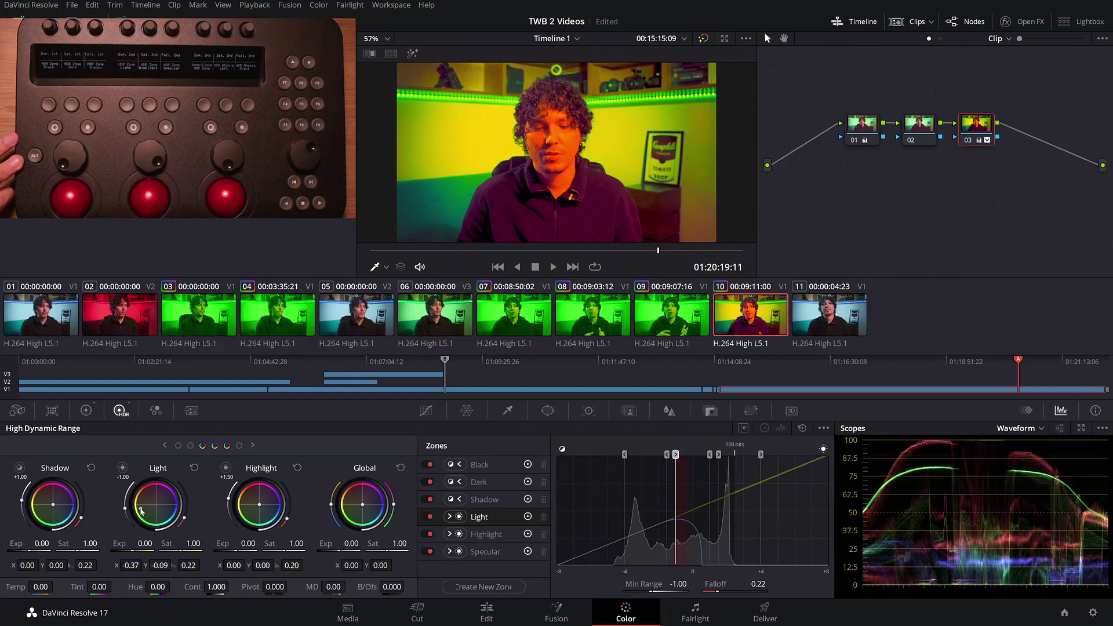
left_click(485, 486)
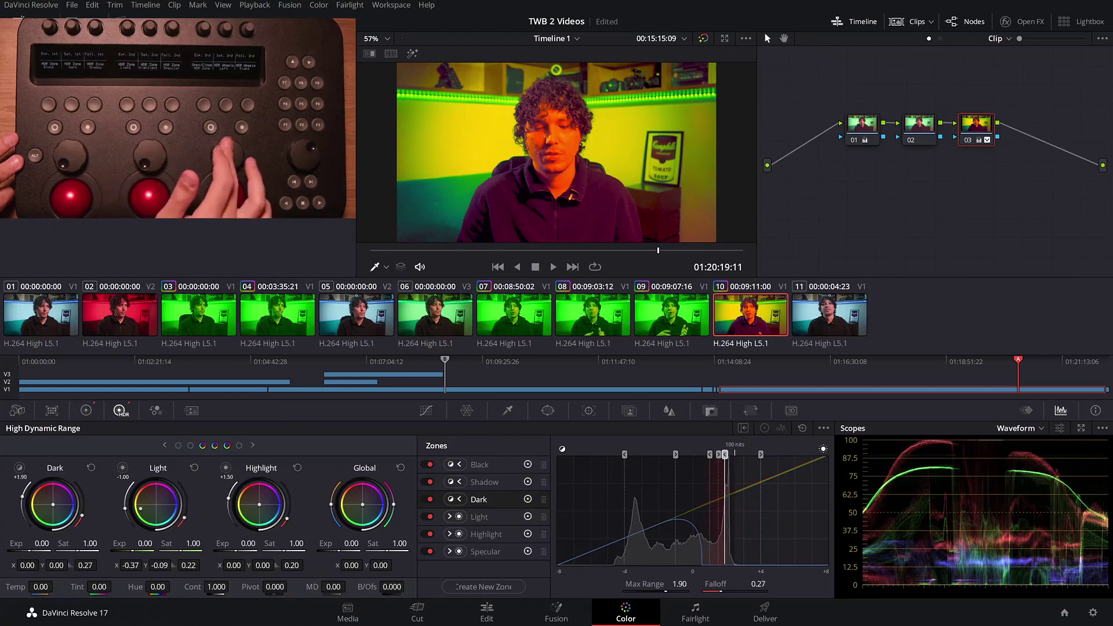
left_click_drag(734, 592, 736, 591)
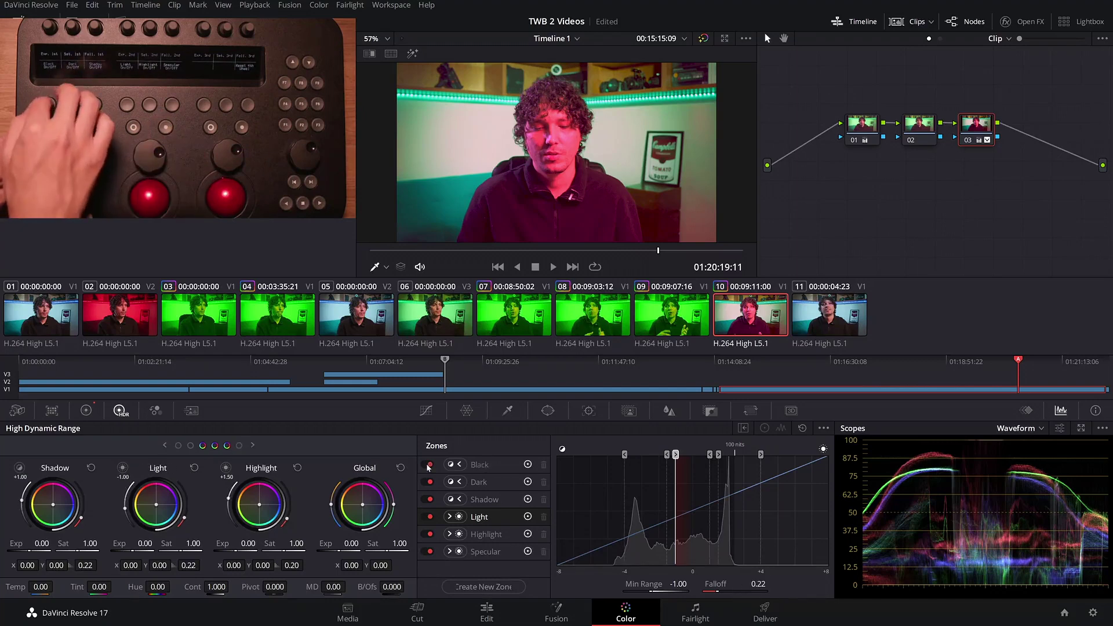
Step: Switch the Light, Highlight and Specular HDR zones off and back on one after another
left_click(427, 516)
left_click(427, 517)
left_click(427, 534)
left_click(428, 534)
left_click(426, 552)
left_click(426, 553)
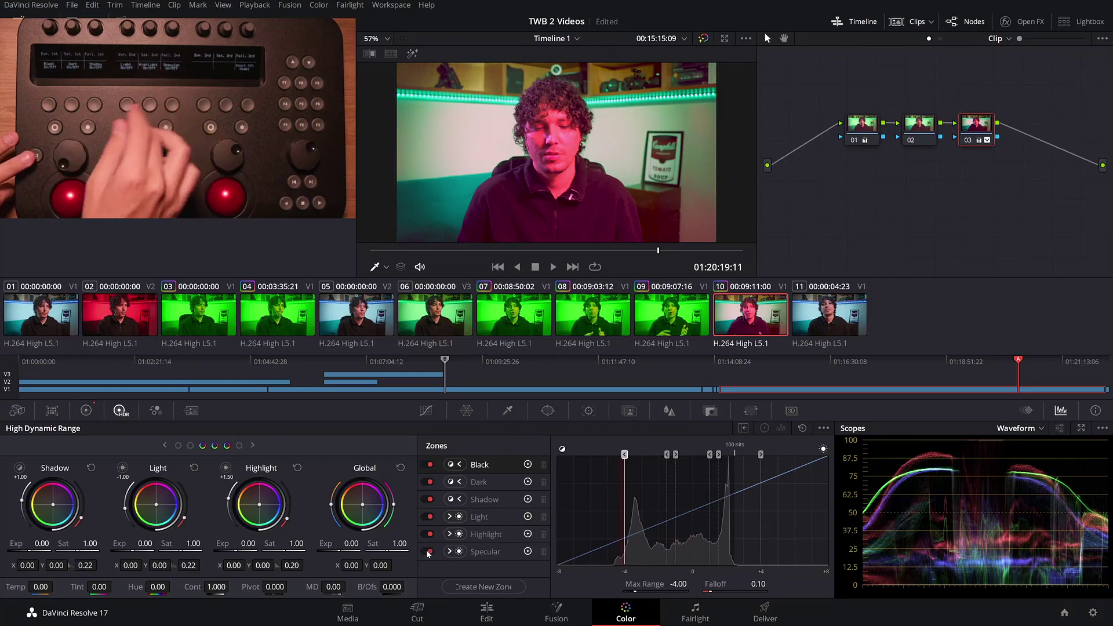
Step: Toggle the Black zone's wheel display option in the HDR zones list
left_click(528, 465)
left_click(528, 465)
left_click(528, 466)
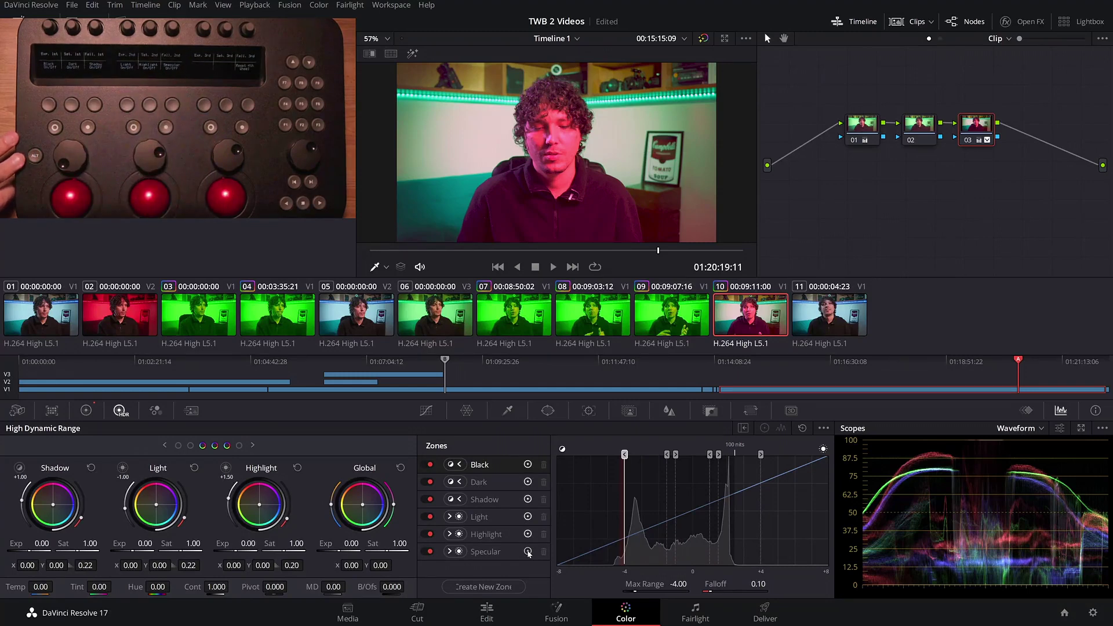
Step: Disable the Black, Dark and Shadow HDR zones, then enable all three again
left_click(427, 466)
left_click(427, 482)
left_click(427, 499)
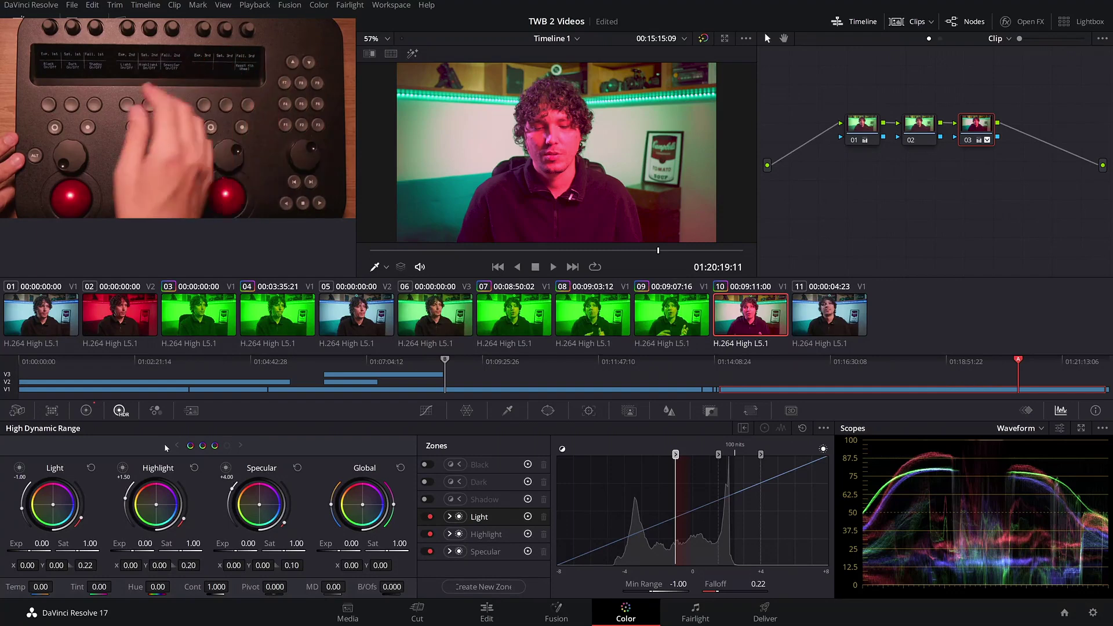
left_click(428, 464)
left_click(427, 481)
left_click(427, 500)
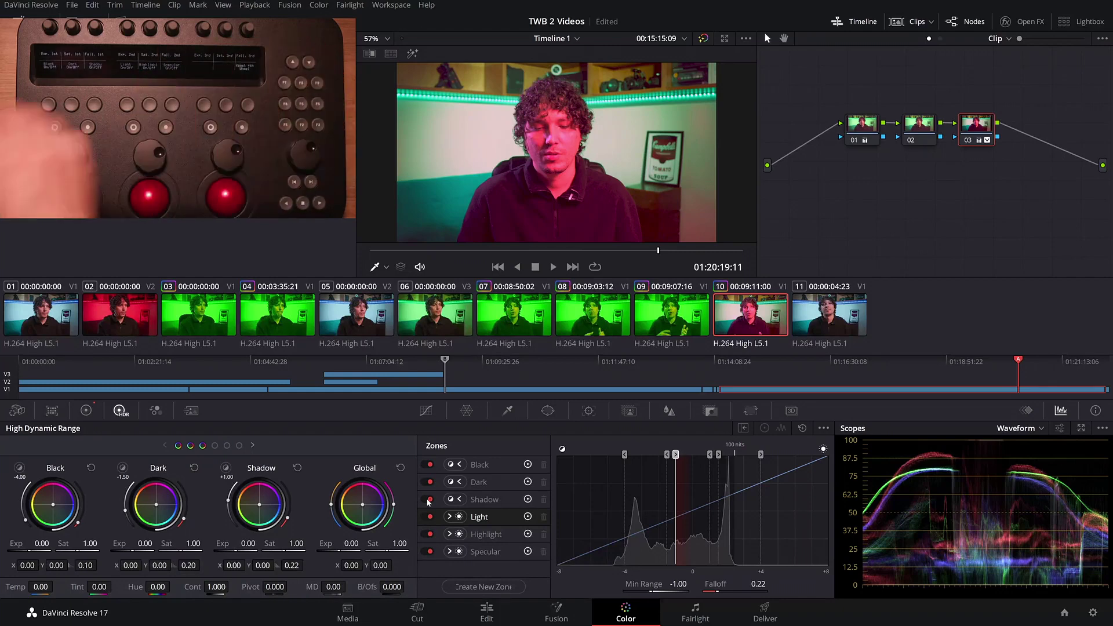
Step: Toggle the Black, Dark and Shadow zones off and on again in turn in the HDR zones list
left_click(427, 464)
left_click(427, 482)
left_click(428, 500)
left_click(427, 482)
left_click(427, 499)
left_click(429, 465)
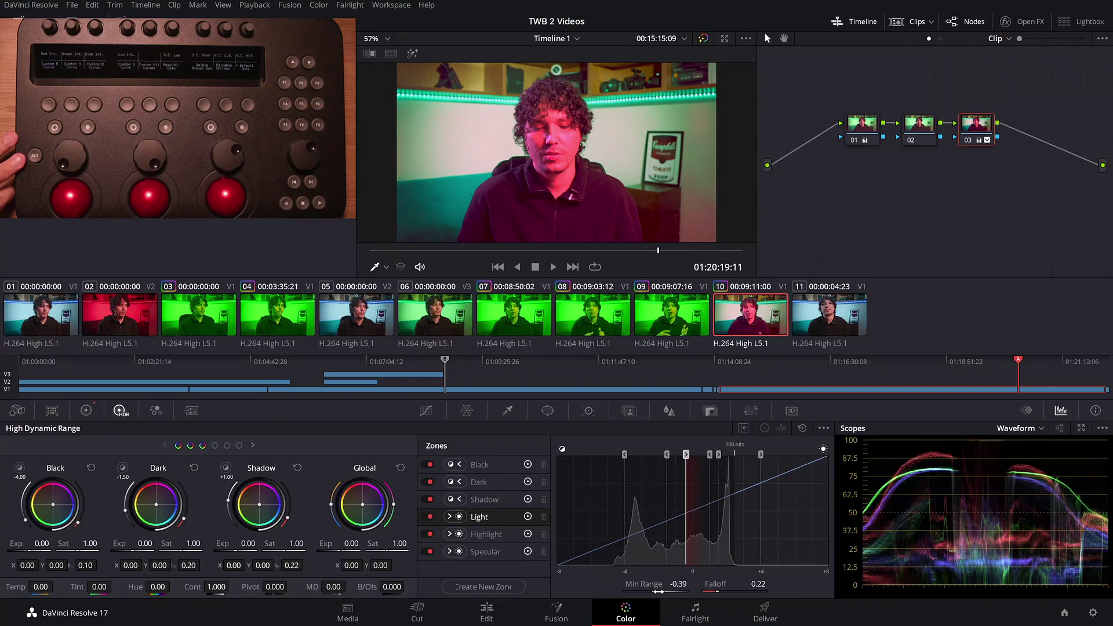
Step: Switch from the HDR zones graph to the Custom curves, remove the two middle control points and shape the curve into an S
left_click(744, 429)
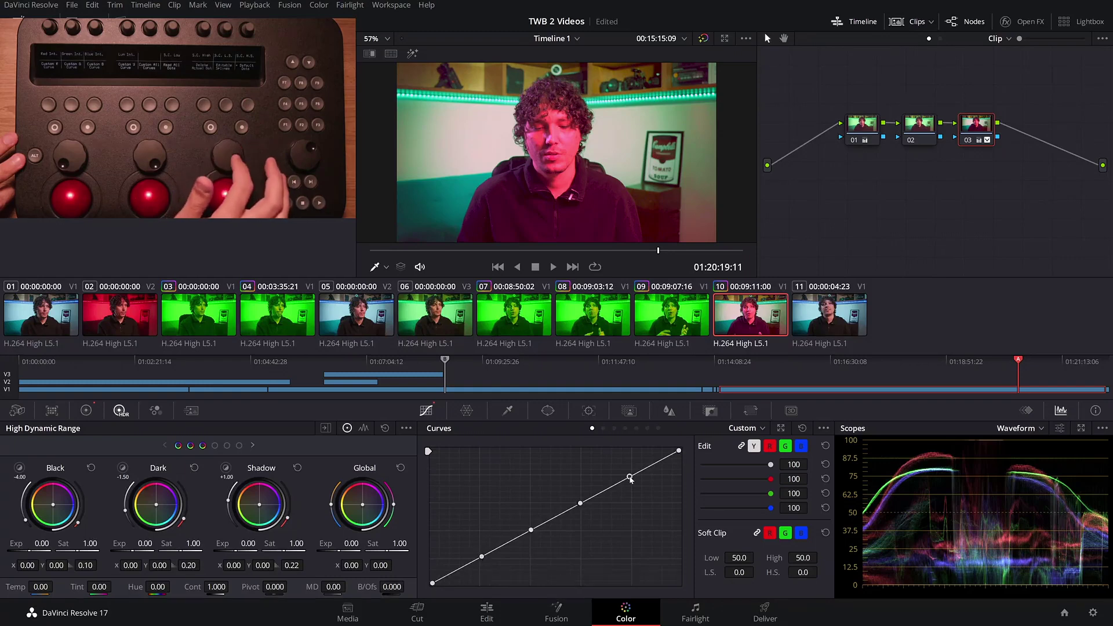
left_click_drag(630, 478, 639, 498)
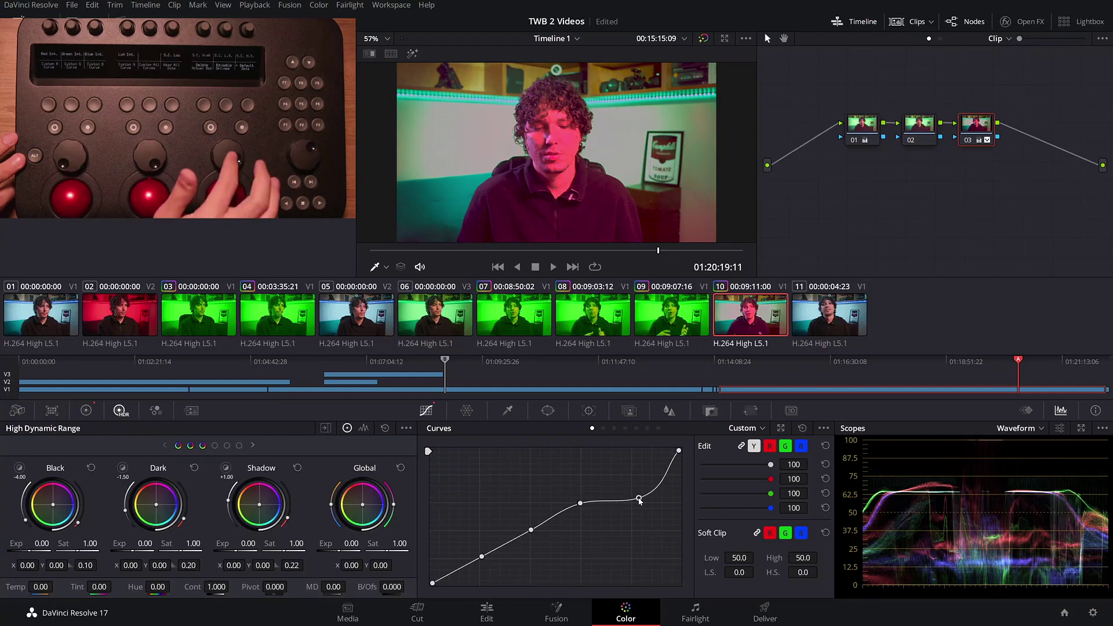
left_click_drag(482, 556, 480, 545)
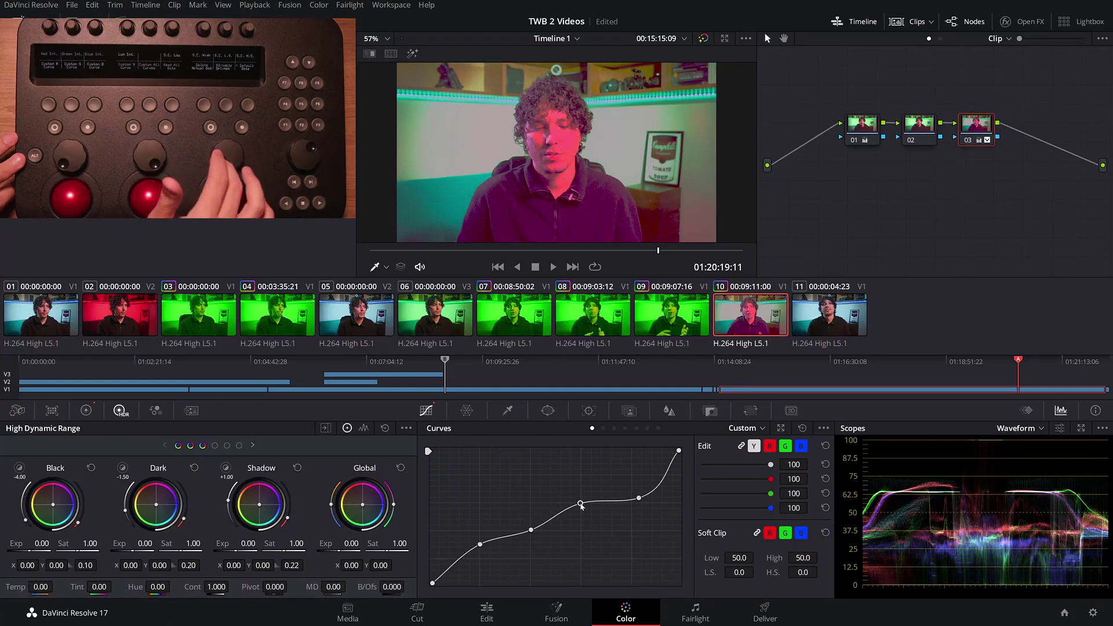
left_click_drag(580, 504, 579, 518)
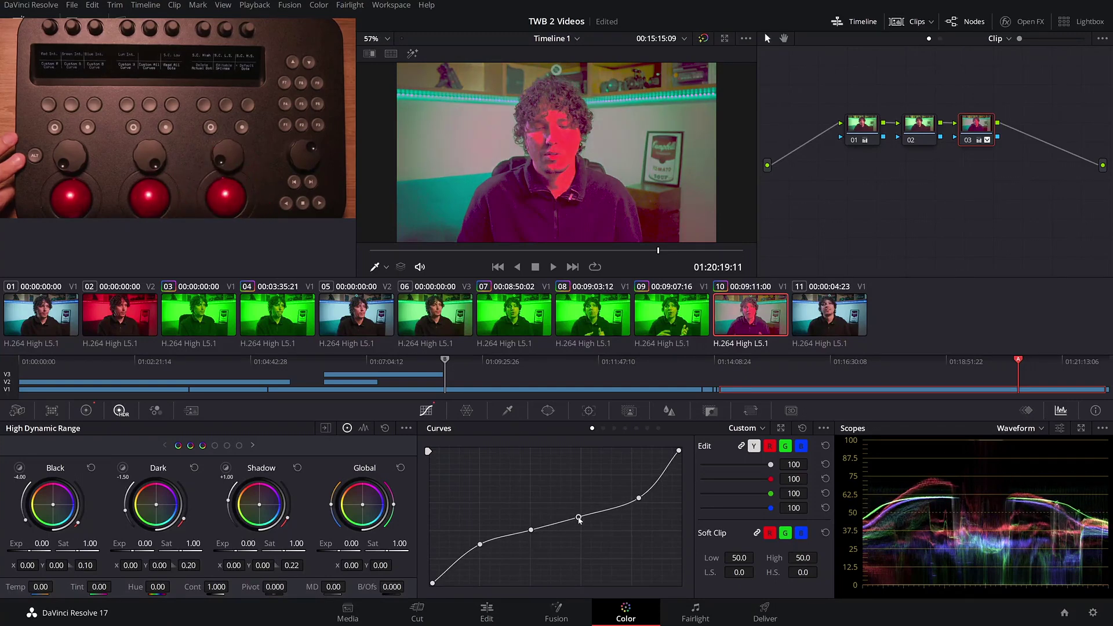
right_click(579, 517)
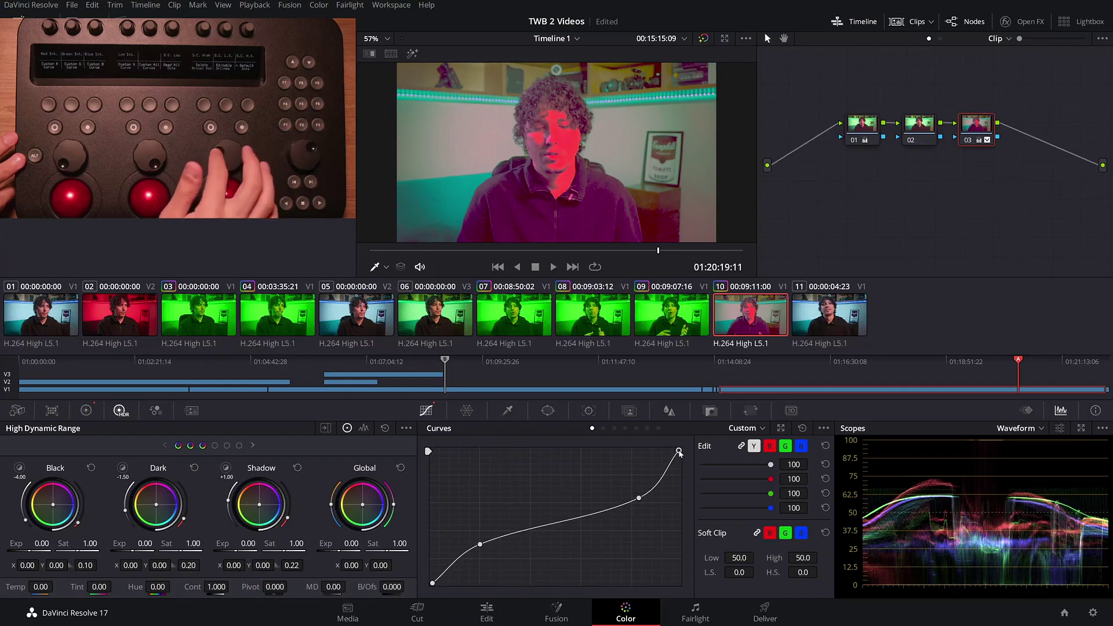
left_click_drag(481, 546, 503, 565)
left_click_drag(639, 497, 611, 476)
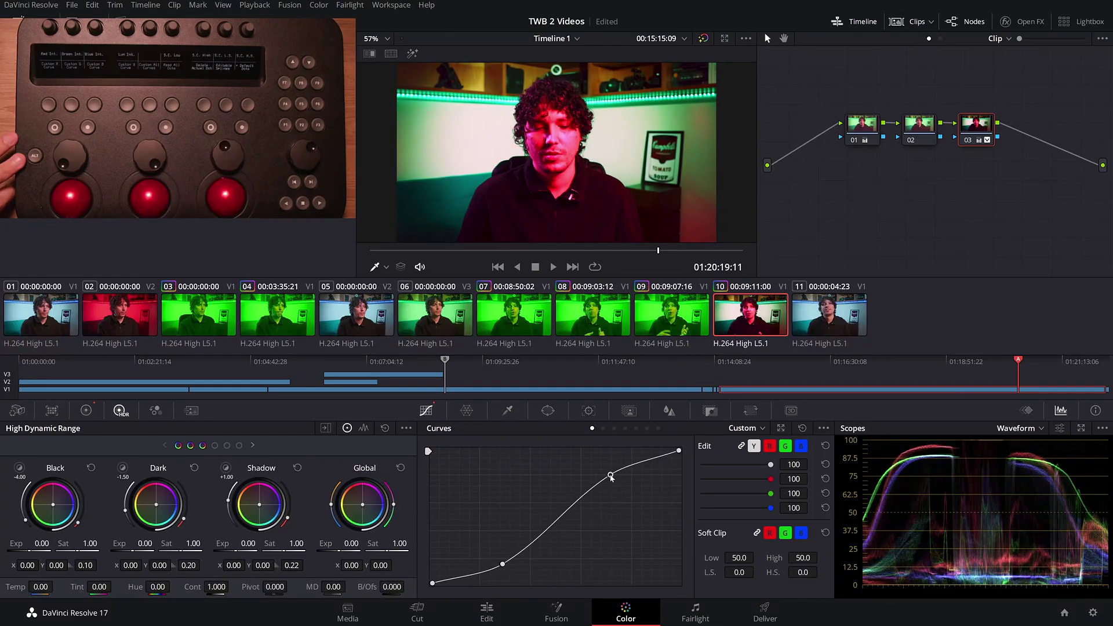
Step: Enable editable splines, reshape the curve with the upper point's Bezier handles, and pull the shadow point further down
left_click(824, 429)
left_click(852, 507)
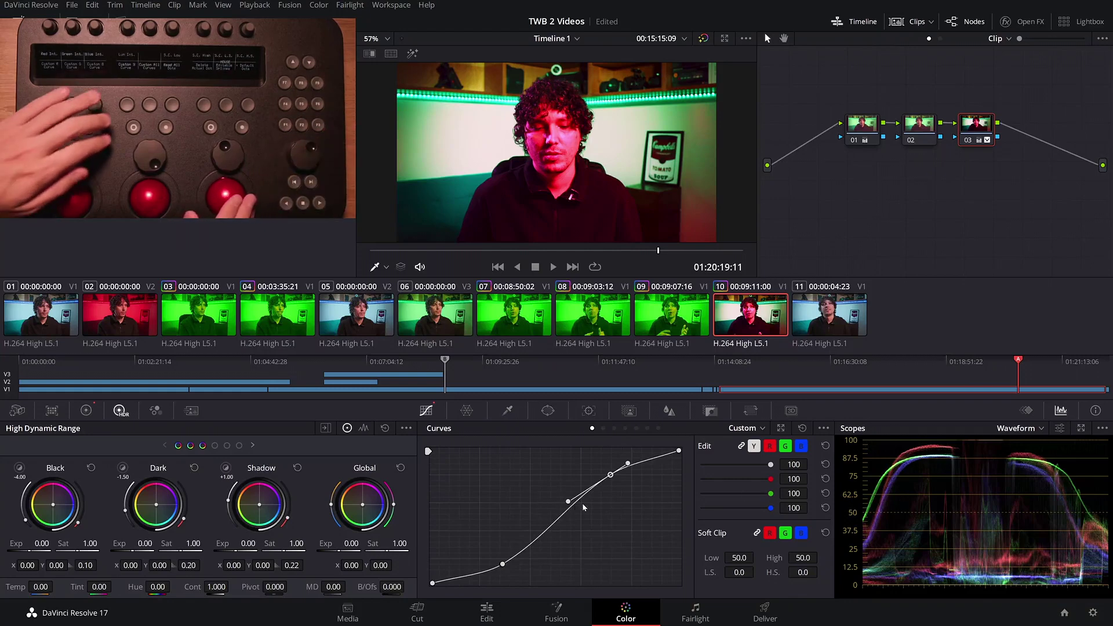
left_click_drag(628, 464, 619, 460)
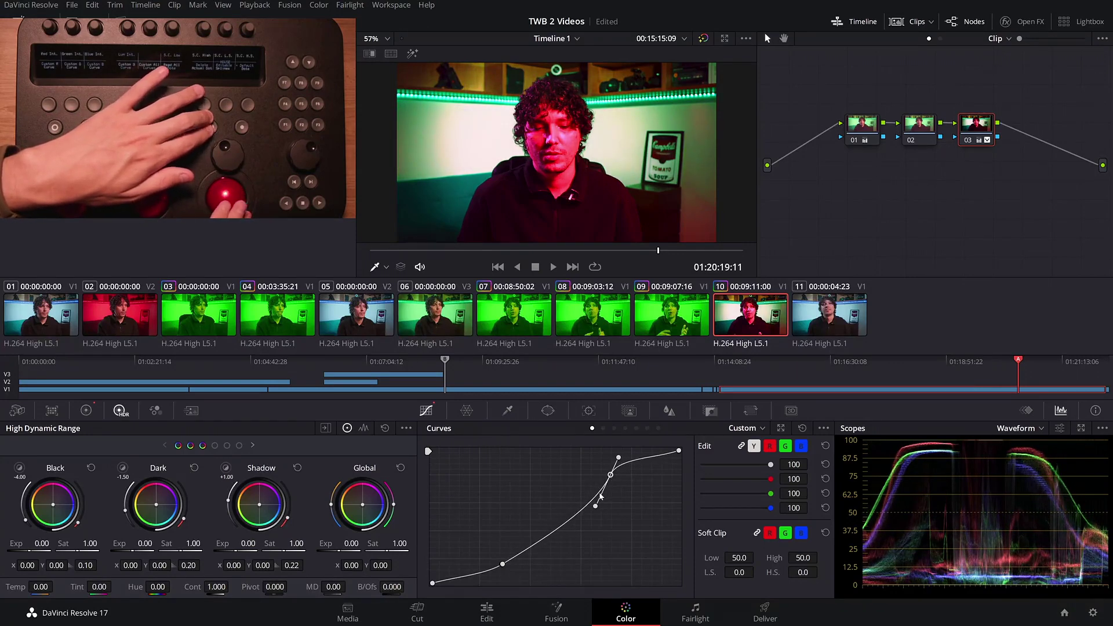
left_click_drag(595, 508, 595, 484)
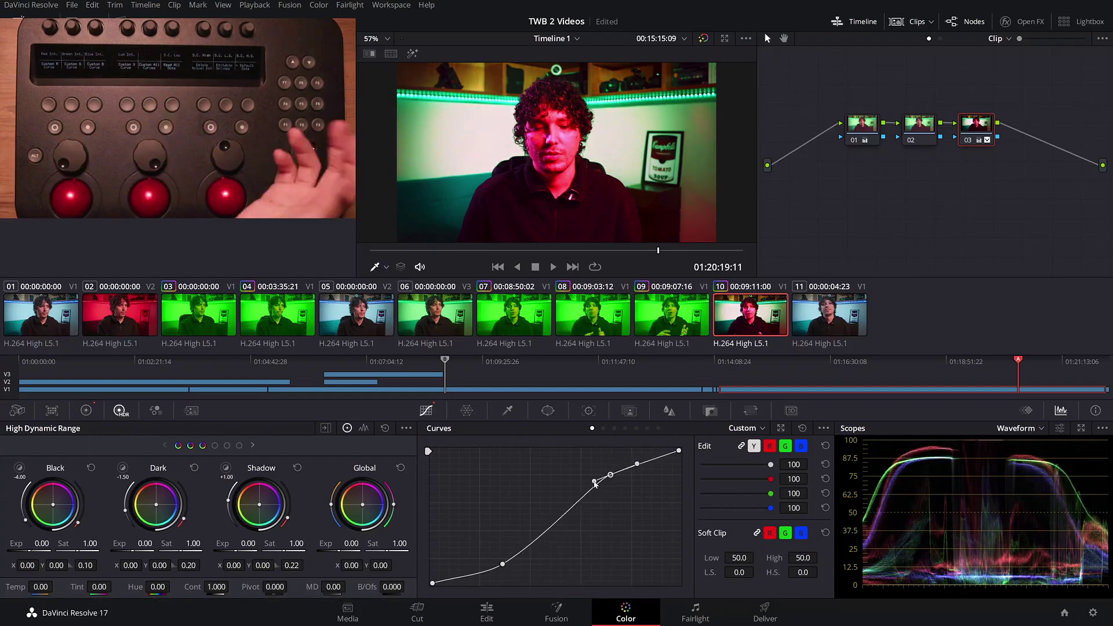
left_click(679, 452)
left_click_drag(503, 564, 522, 573)
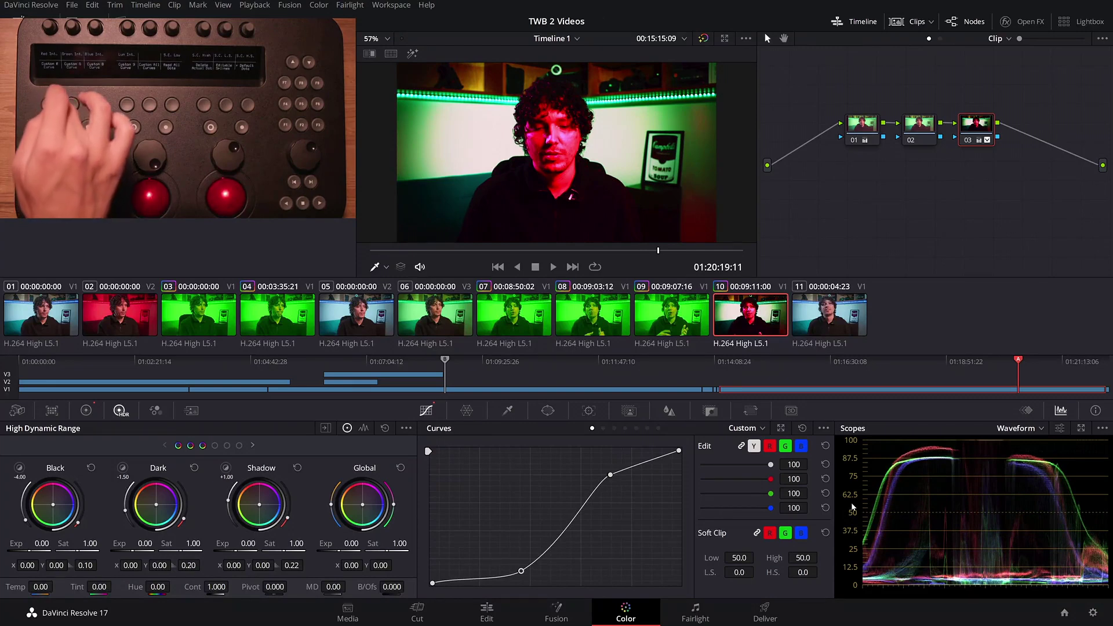
Step: Edit the color channels separately: move the green curve's upper point toward the shadows, lower the red one and shift the blue one
left_click(786, 446)
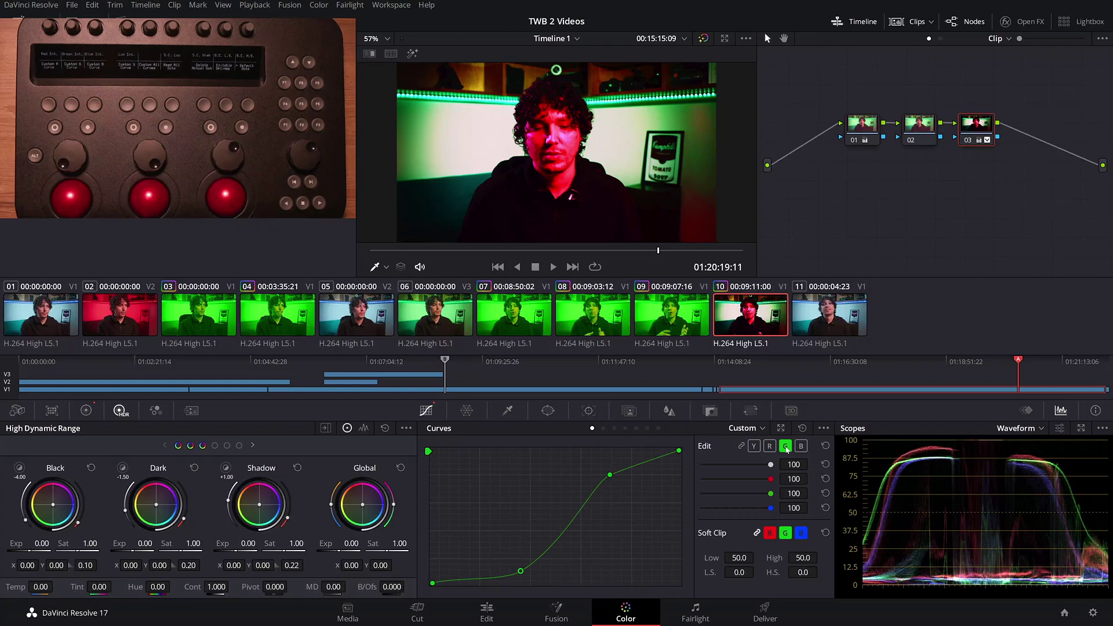
left_click_drag(610, 476, 568, 474)
left_click(770, 447)
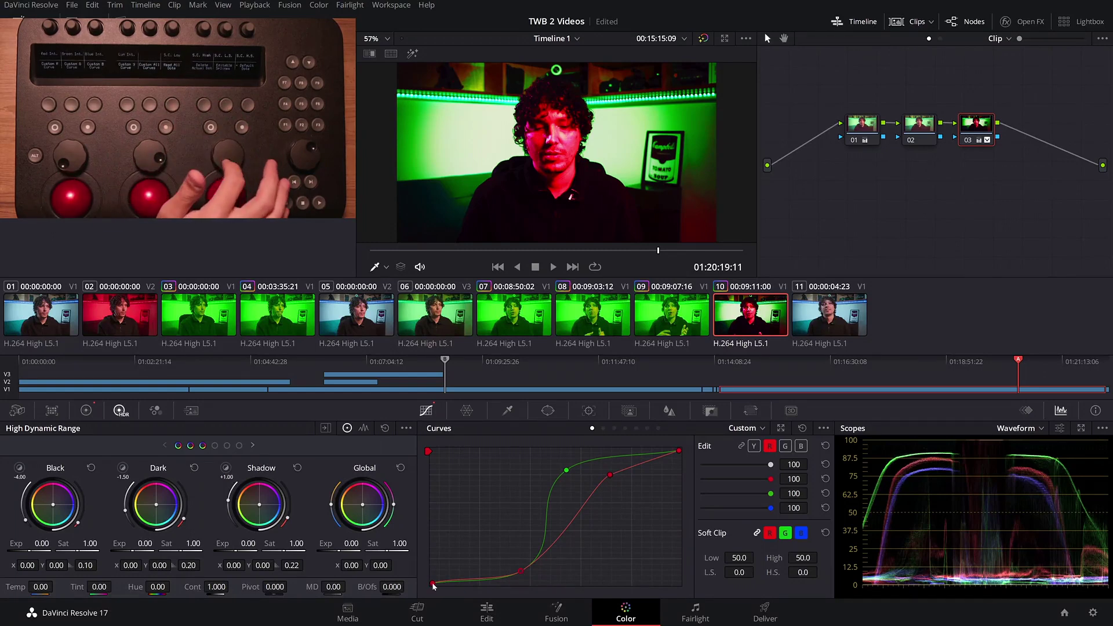
left_click_drag(610, 479, 614, 504)
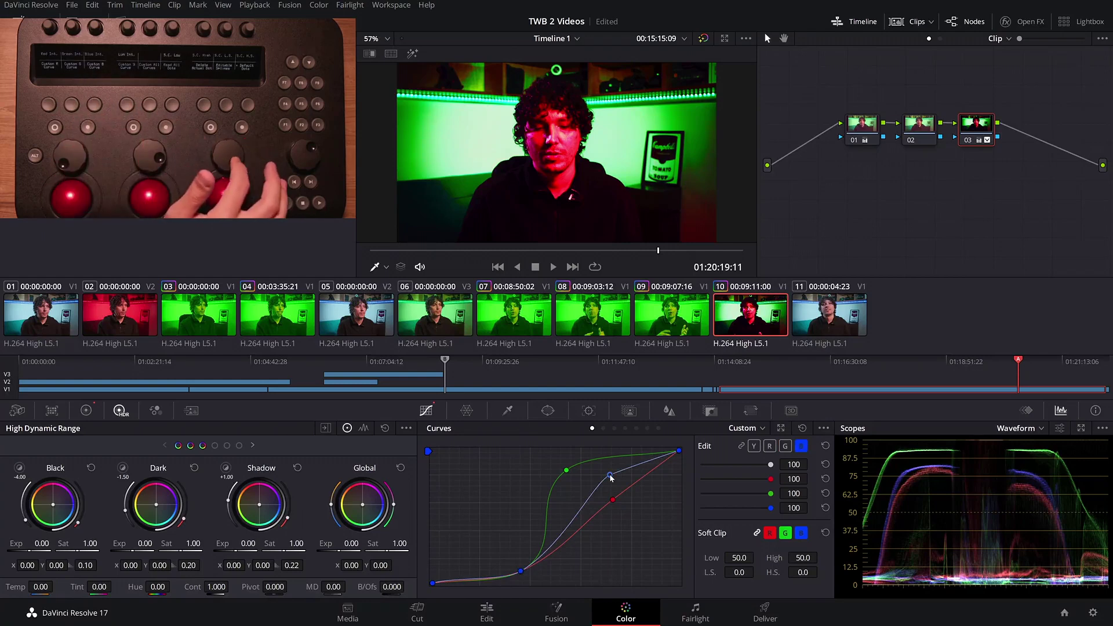
left_click_drag(610, 477, 591, 481)
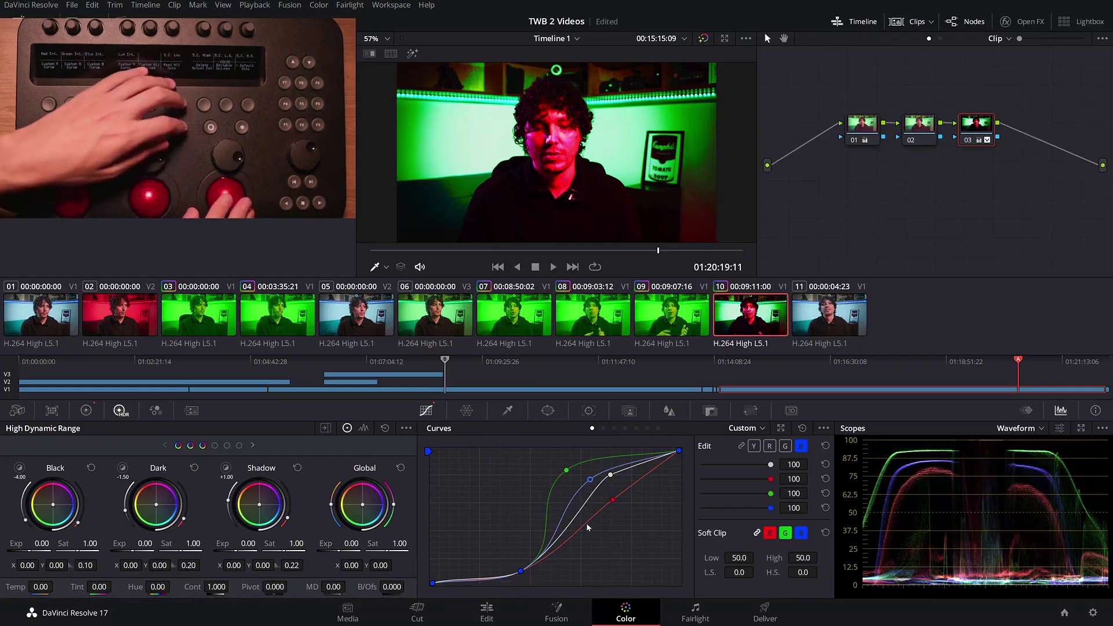
Step: Add a raised control point to the red curve and a lowered control point near the shadows of the green curve
left_click_drag(586, 524, 536, 481)
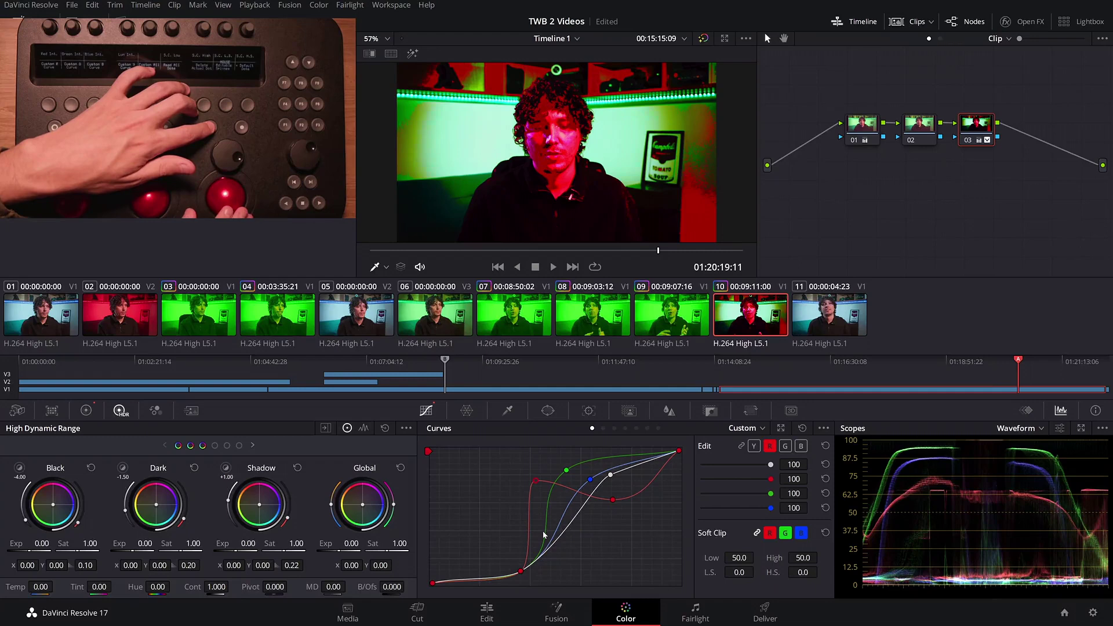
left_click(540, 548)
left_click_drag(540, 550, 562, 567)
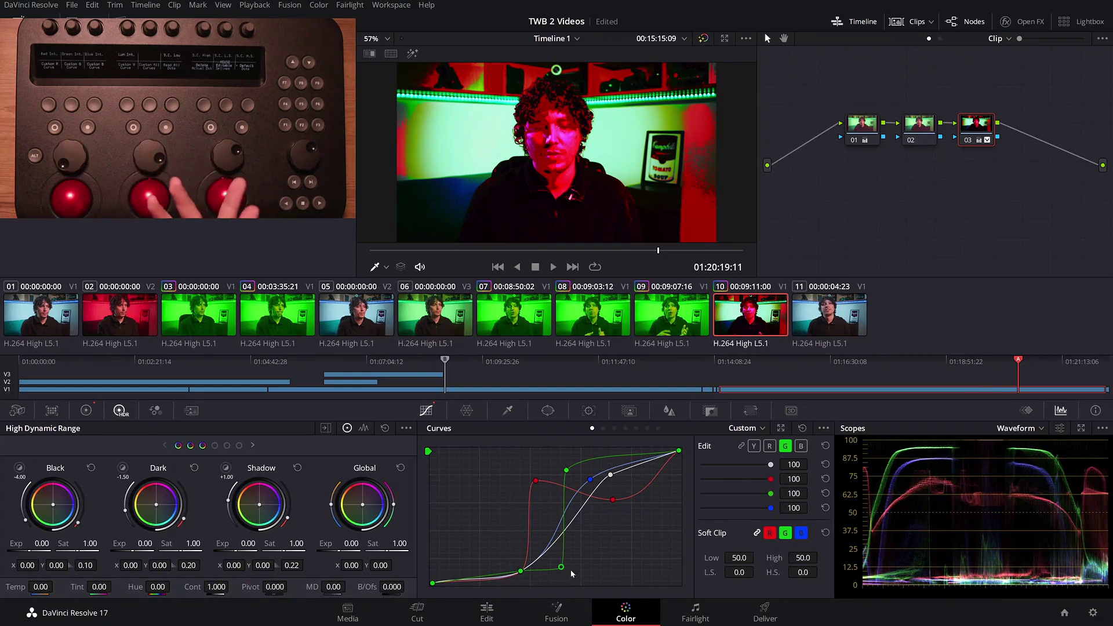
Step: Cycle through the red and green curves, link all channels again and steepen the shared curve by moving its upper point
left_click(770, 446)
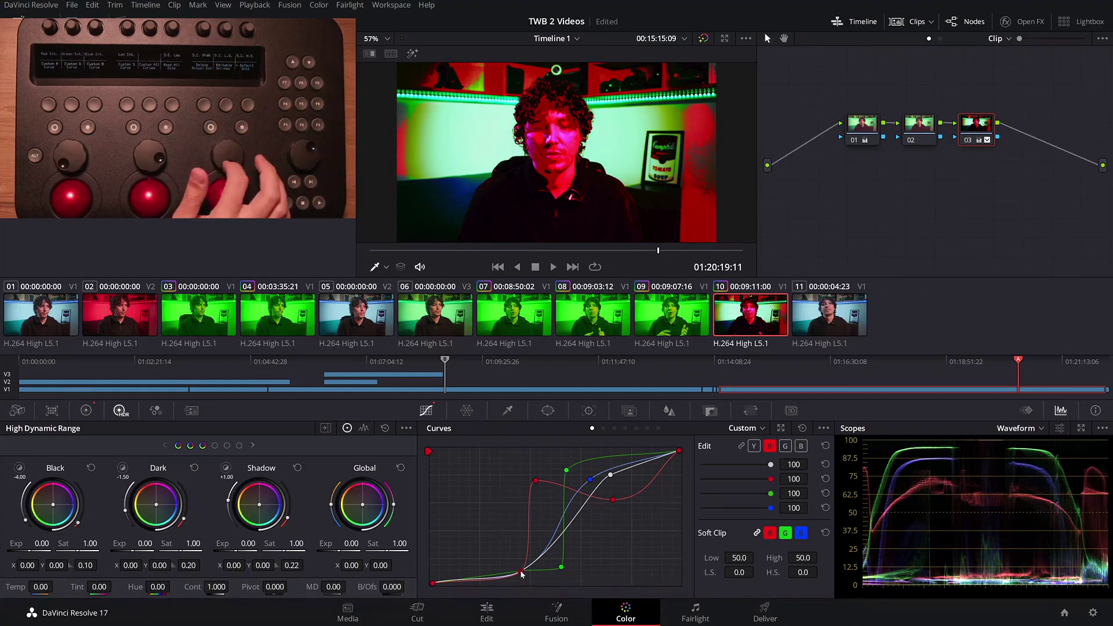
left_click(785, 447)
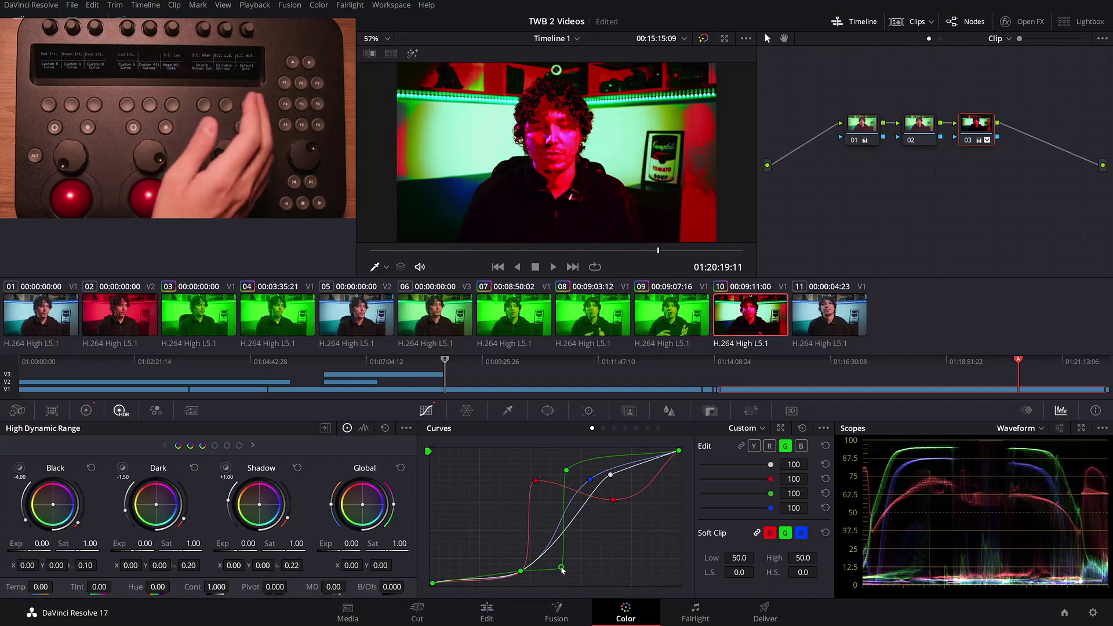
left_click(742, 446)
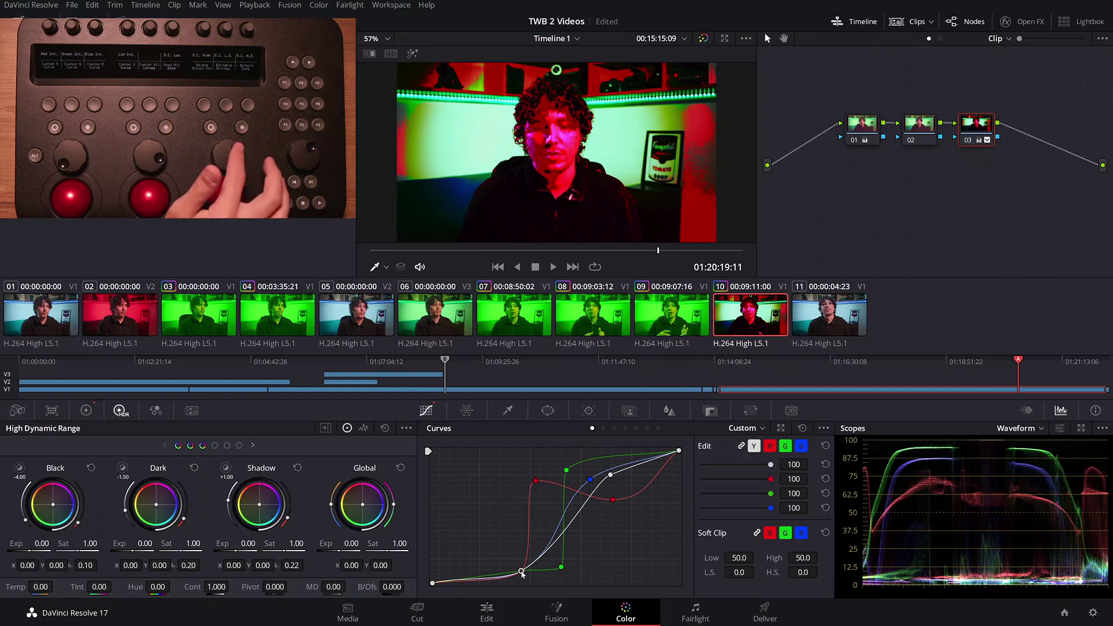
mouse_move(610, 475)
left_mouse_down()
mouse_move(591, 482)
mouse_move(591, 472)
left_mouse_up()
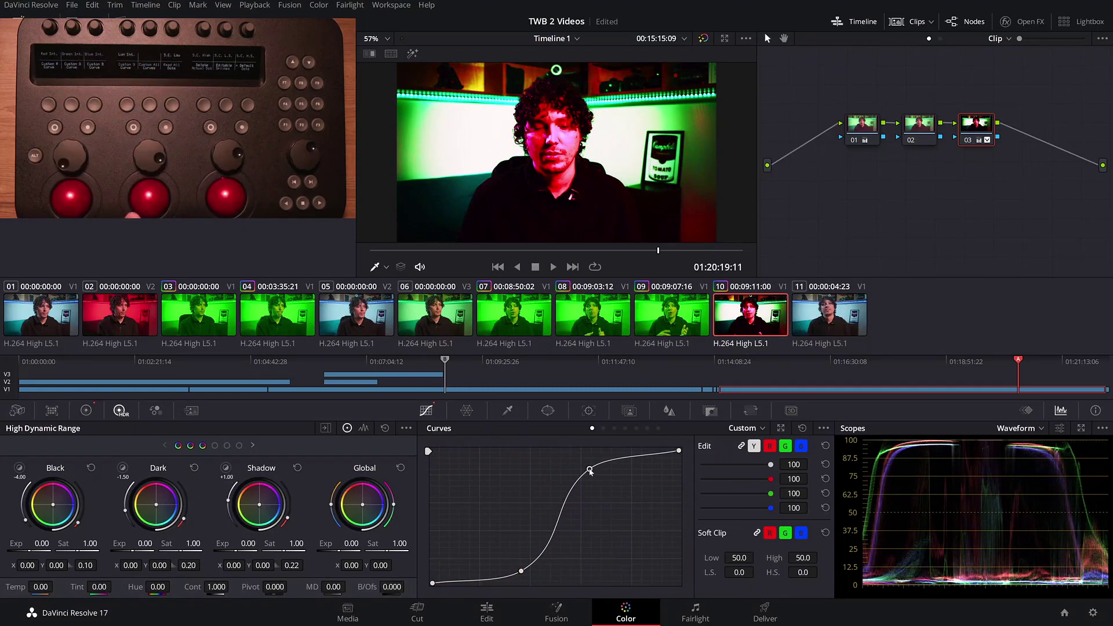
Step: Set the custom curve intensities to 69 for luma, 88 for red, 89 for green and 78 for blue
left_click(802, 447)
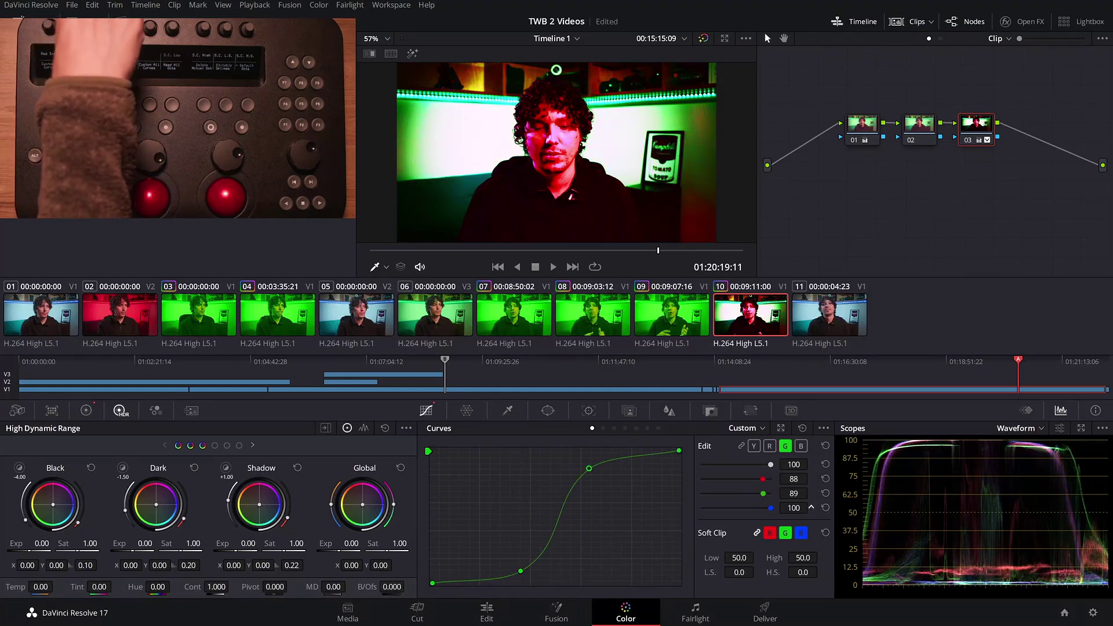
left_click_drag(803, 464, 794, 464)
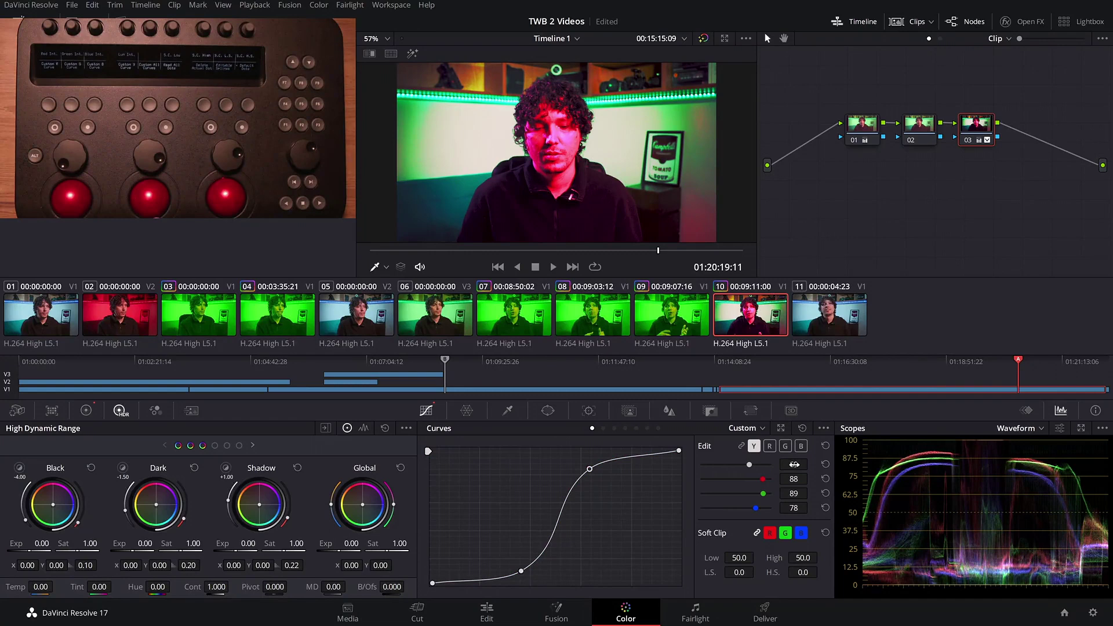
Step: Isolate the red, green and blue soft clip channels in turn, relink them, and set Low 51.0, High 51.0, L.S. 0.8 and H.S. 0.1
left_click(770, 533)
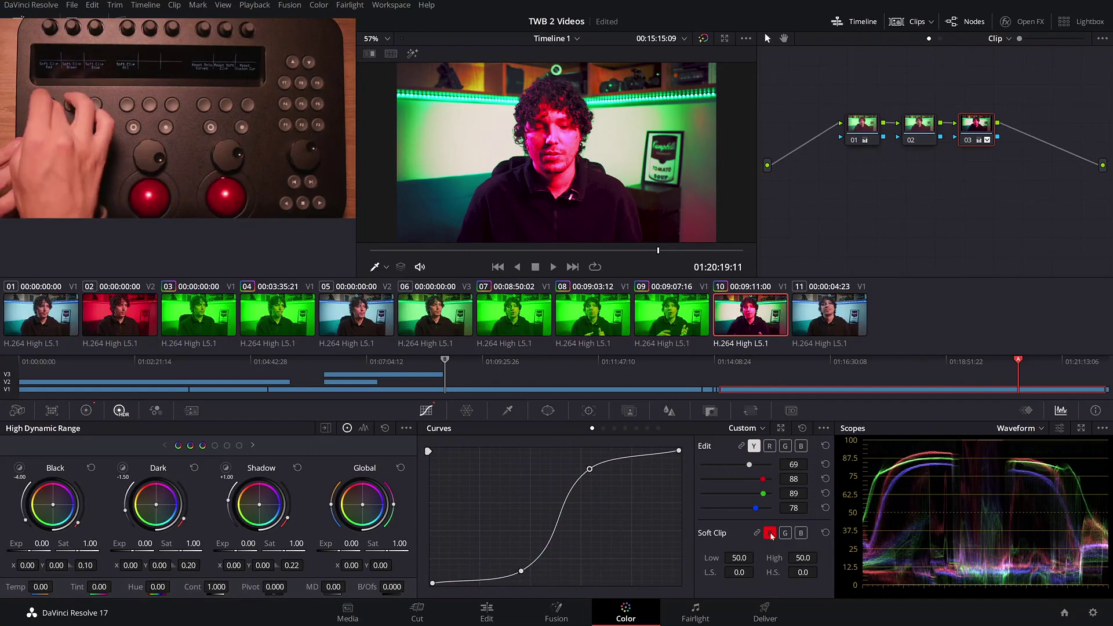
left_click(785, 534)
left_click(801, 534)
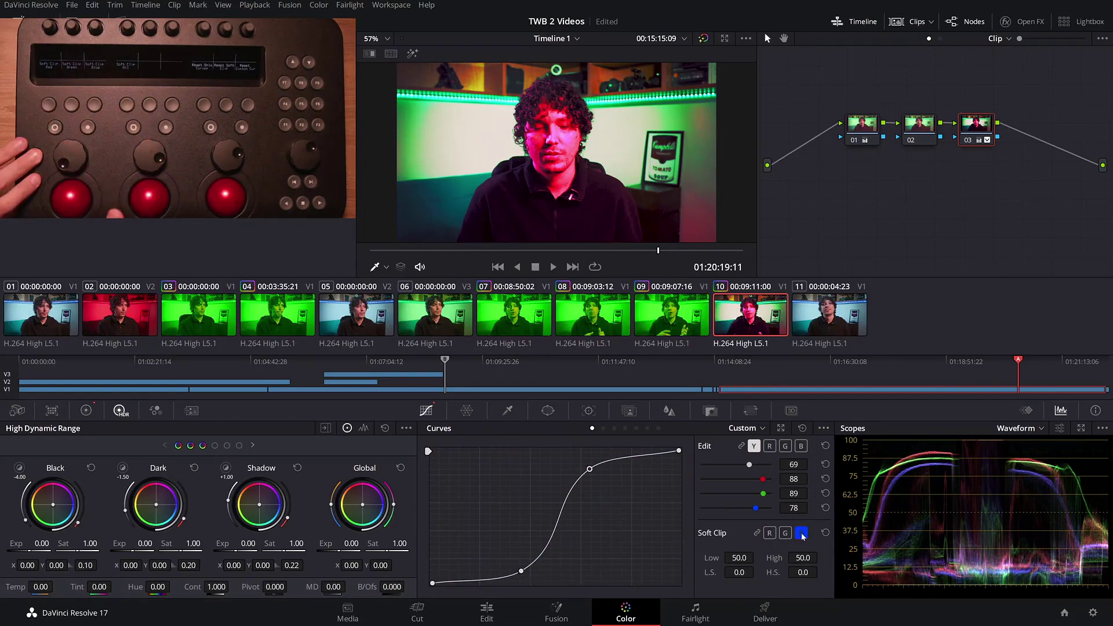
left_click(758, 533)
left_click_drag(739, 558, 757, 557)
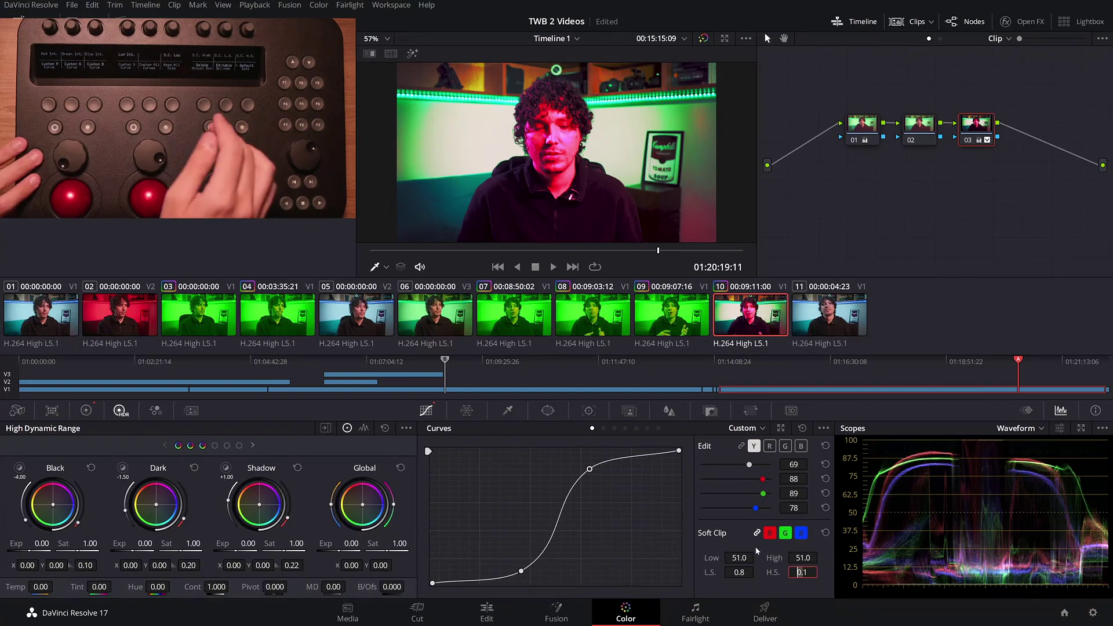
Step: Reset the custom curves with their intensities, and reset the Soft Clip settings
left_click(826, 446)
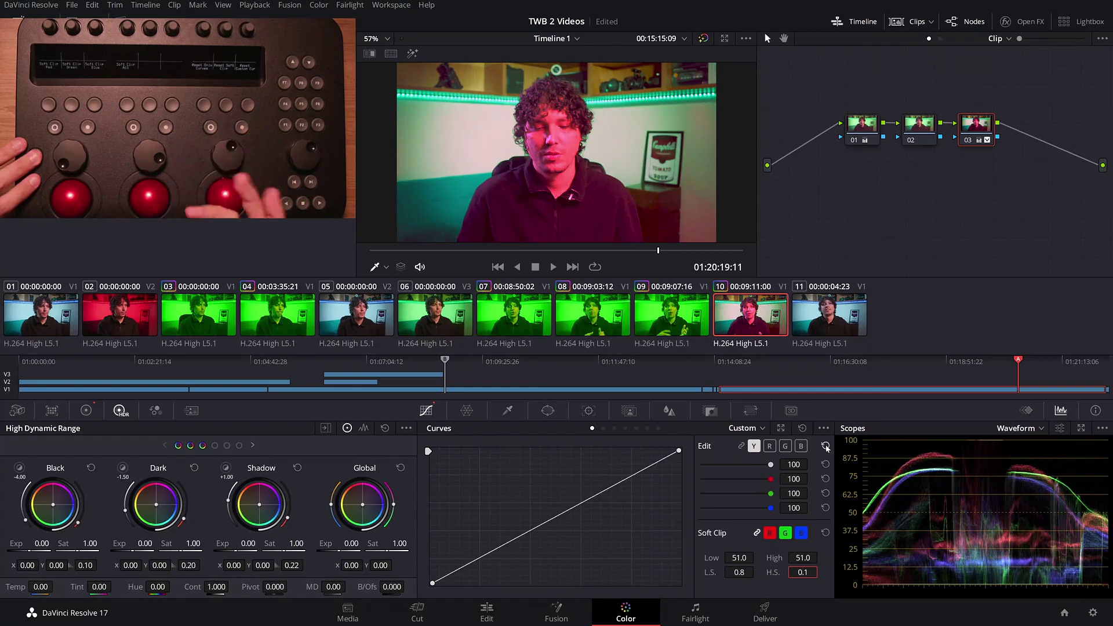
left_click(826, 533)
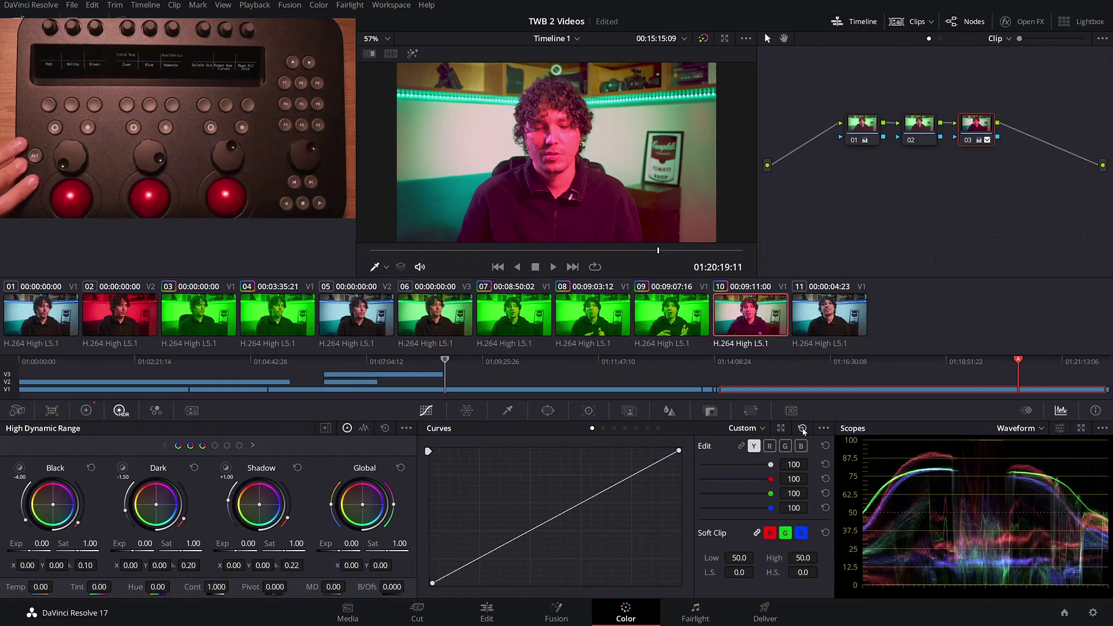
Step: Add control points for the preset colors on the Hue Vs Hue curve and move the green point slightly down
left_click(453, 589)
left_click(470, 588)
left_click(487, 589)
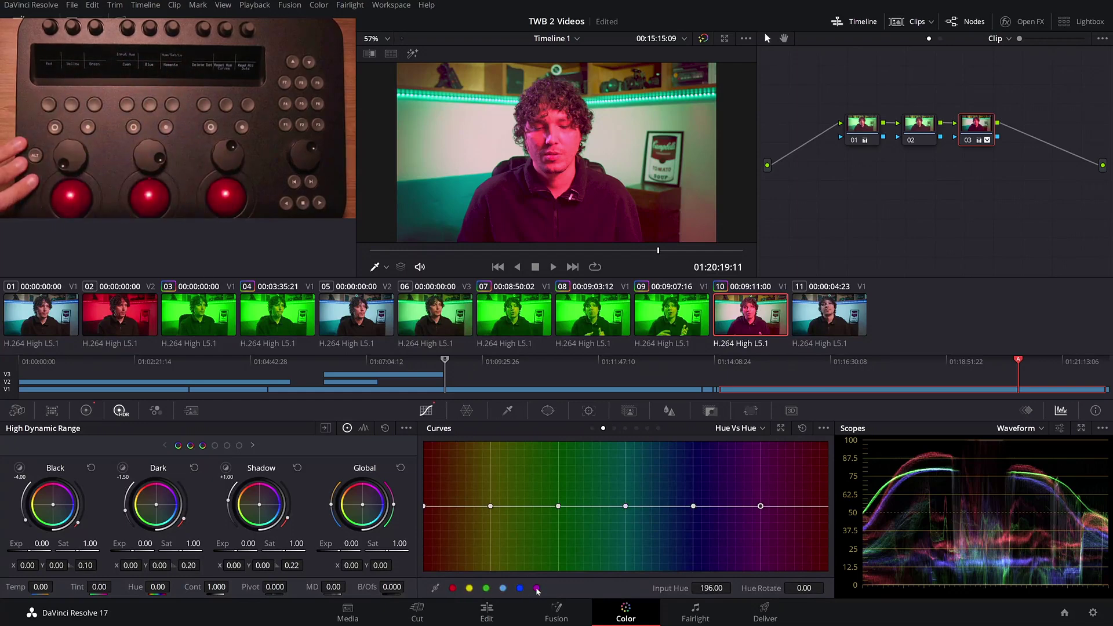
left_click(487, 589)
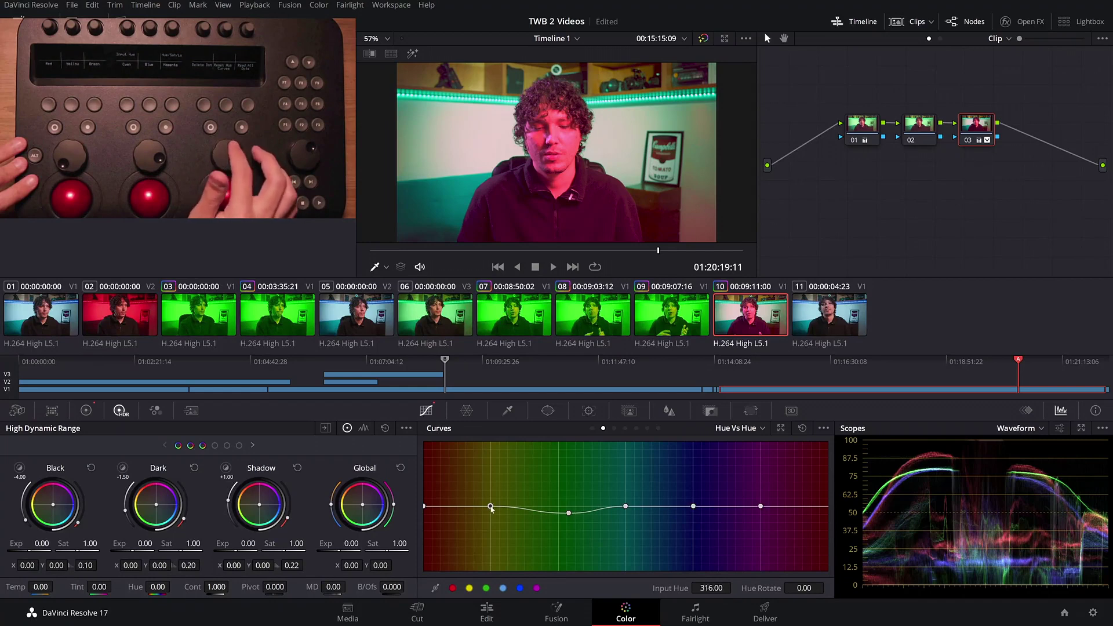
Step: Remove the blue point from the Hue Vs Hue curve and move the cyan point to Input Hue 90.68, Hue Rotate 58.40
right_click(694, 508)
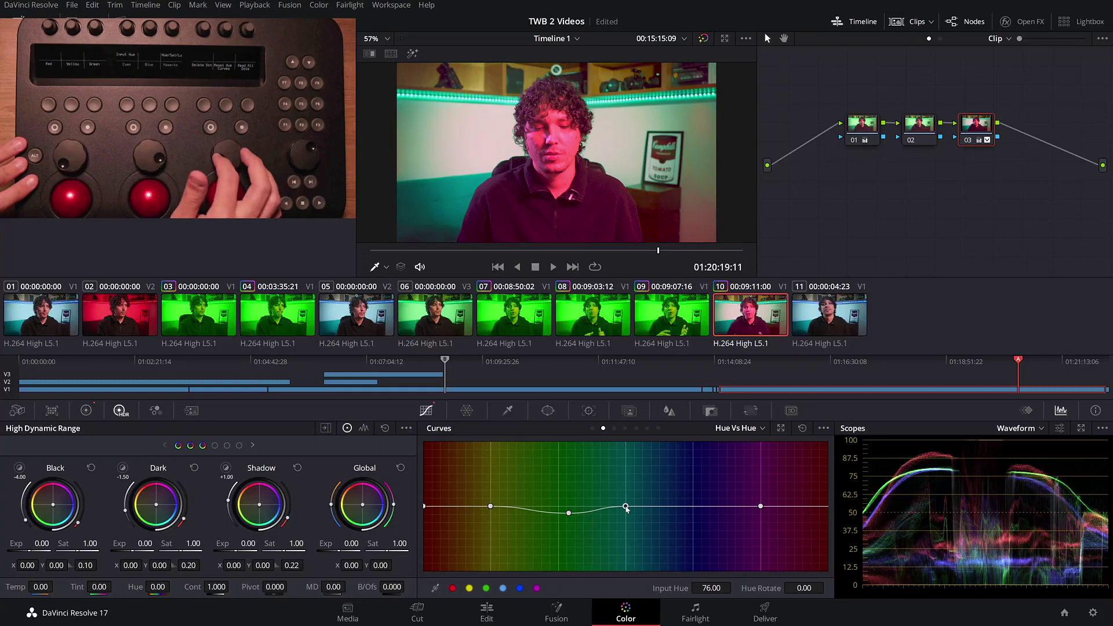
left_click_drag(627, 509, 643, 488)
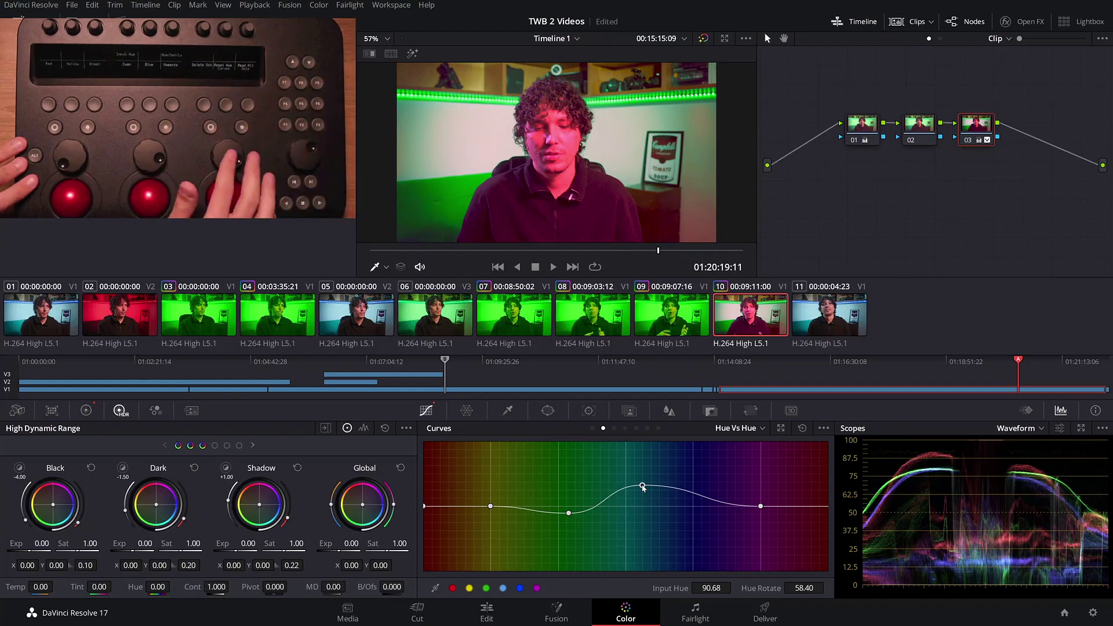
left_click(490, 507)
left_click(569, 514)
left_click(490, 507)
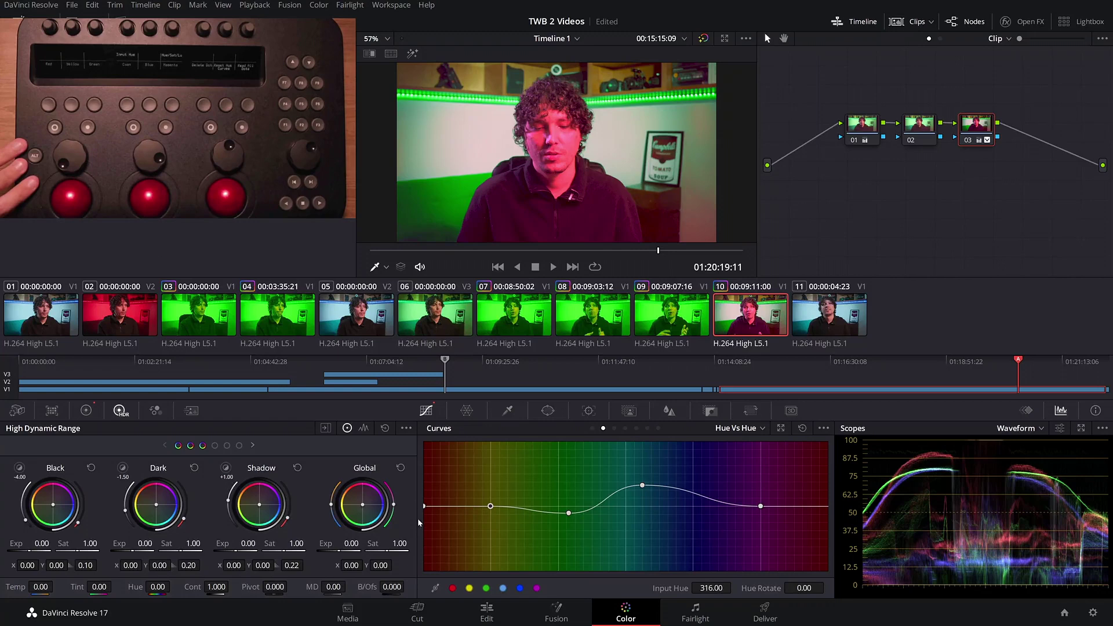
Step: View the Custom curve and return to the Hue Vs Hue curve
left_click(593, 428)
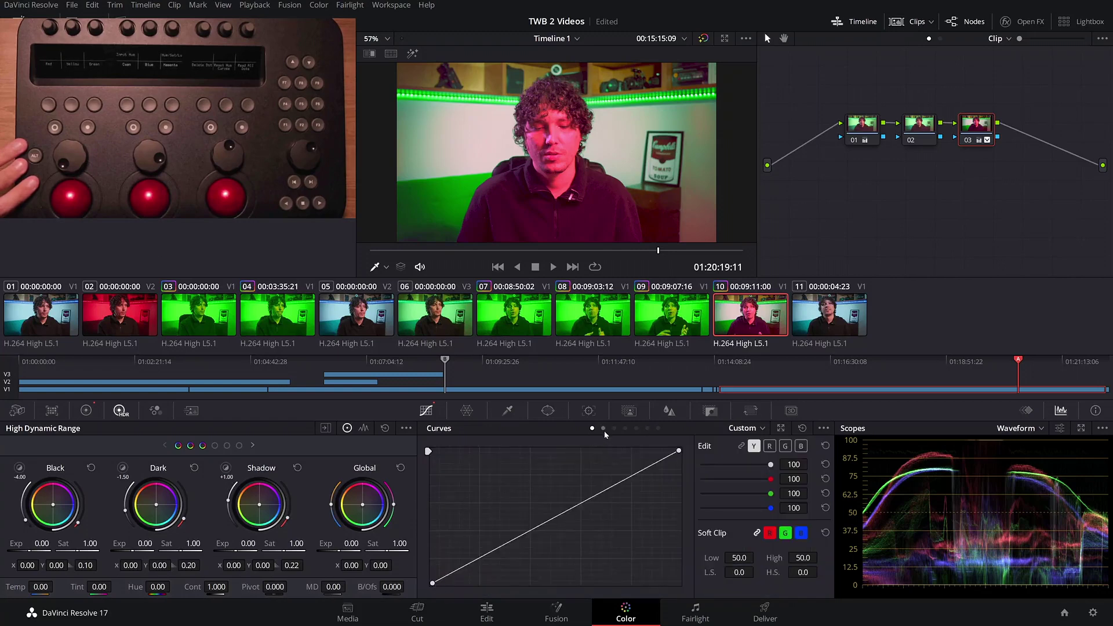
left_click(603, 429)
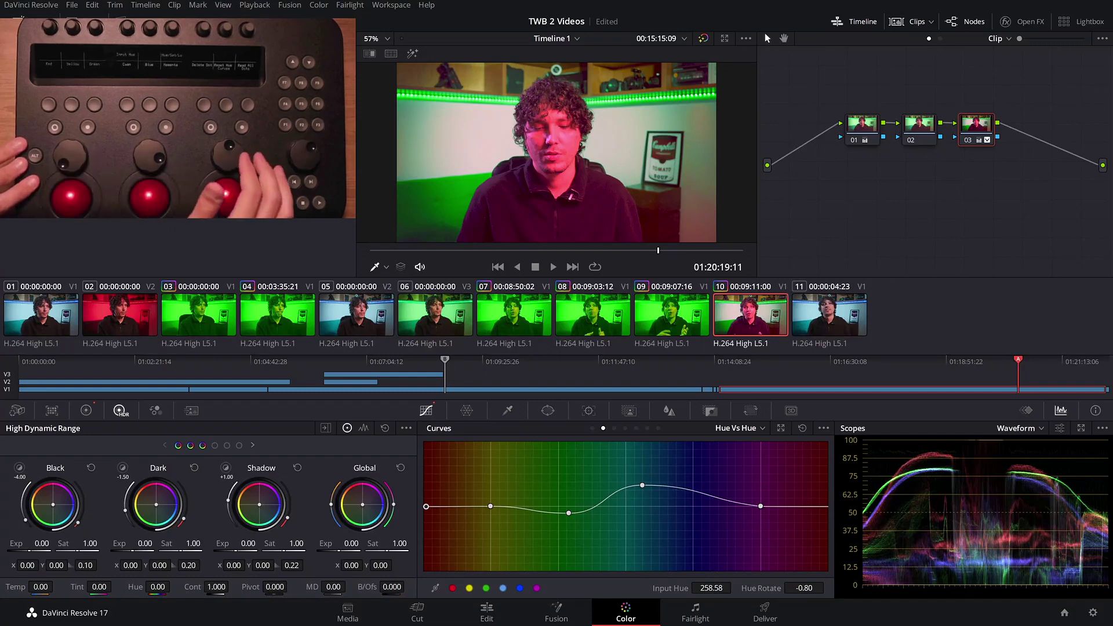
Step: Select points along the Hue Vs Hue curve and move the green point to Input Hue 29.43, Hue Rotate -19.30
left_click(643, 486)
left_click(426, 507)
left_click_drag(427, 506, 422, 508)
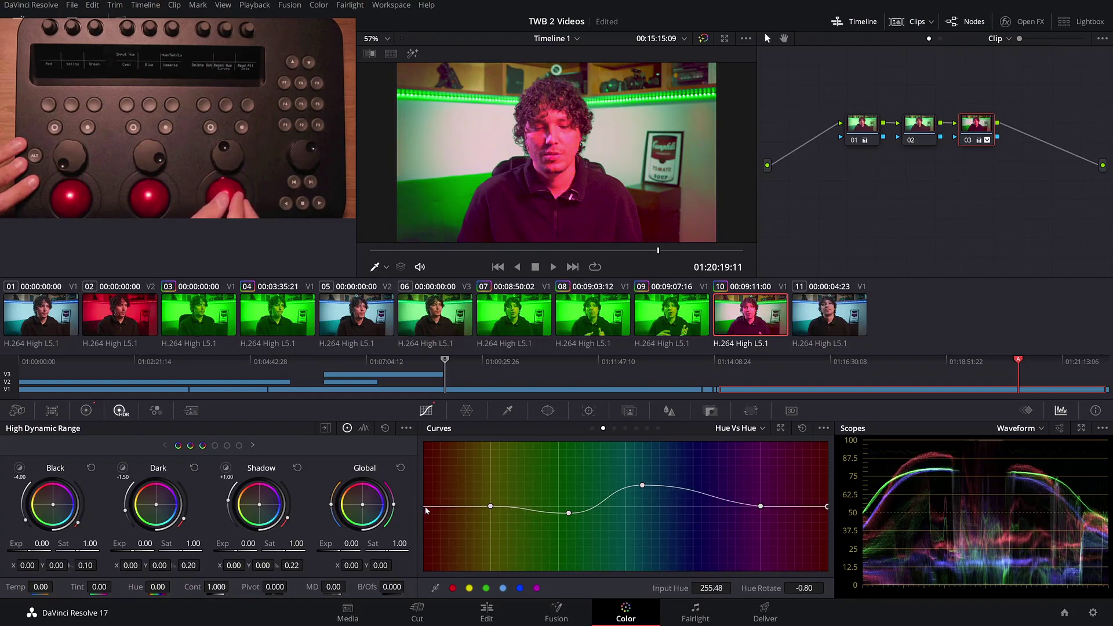
left_click(761, 507)
left_click(569, 513)
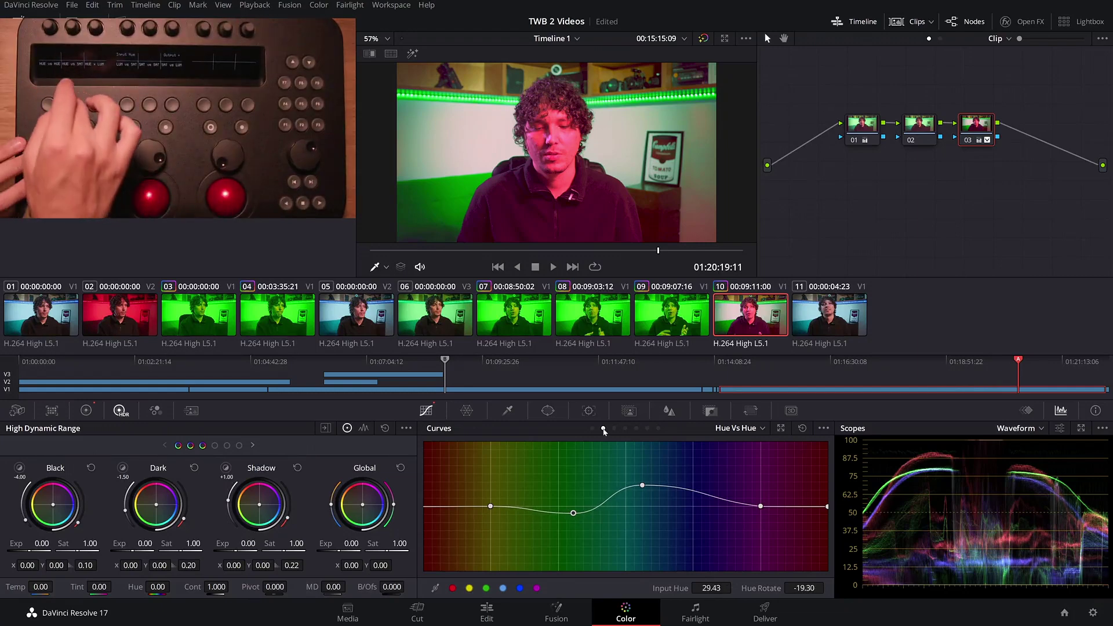
Step: Look through the Hue Vs Lum, Lum Vs Sat, Sat Vs Sat and Sat Vs Lum curves, finishing on Sat Vs Lum
left_click(626, 429)
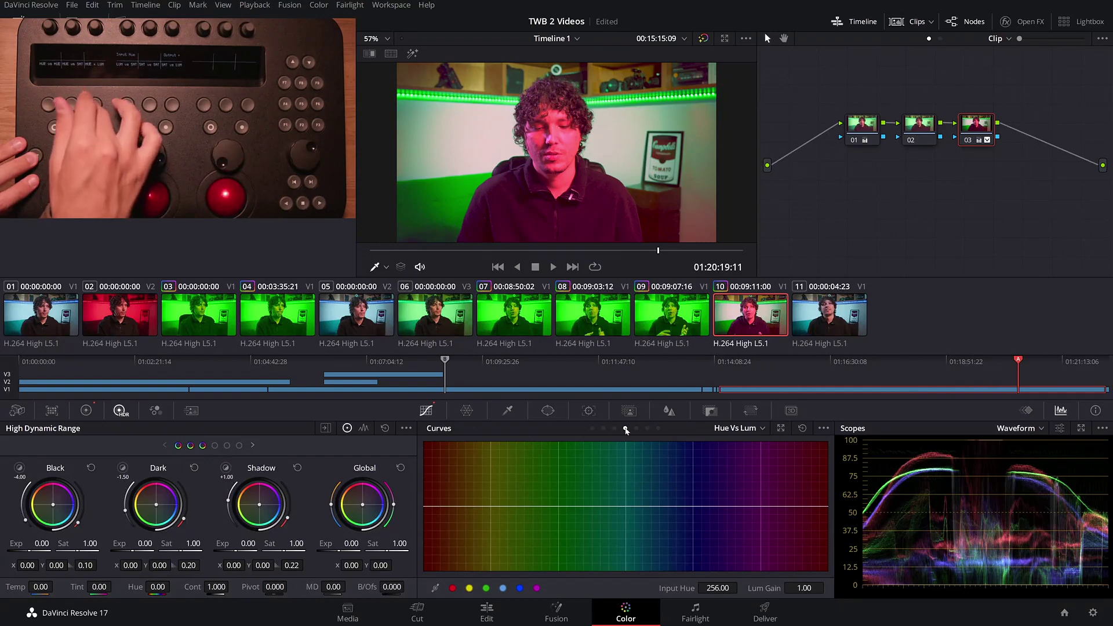
left_click(636, 429)
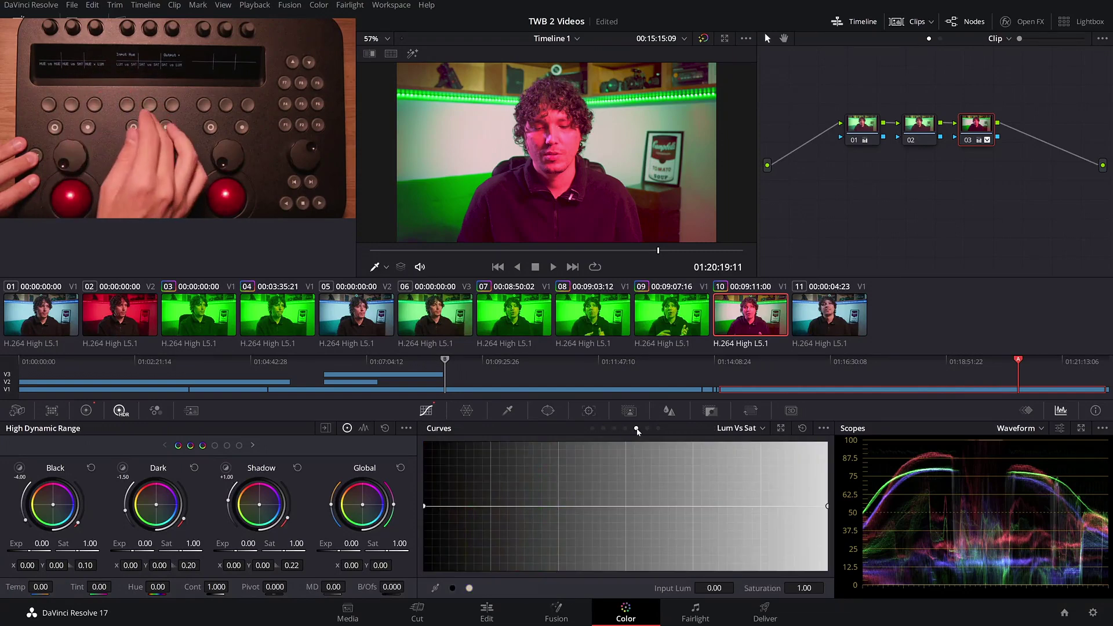
left_click(648, 429)
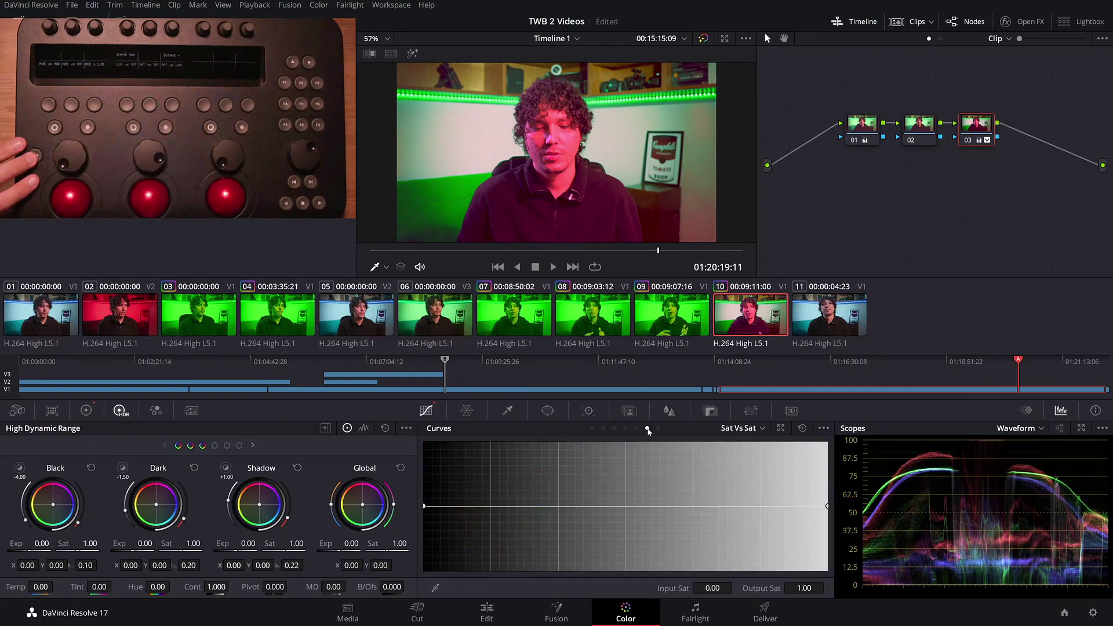
left_click(658, 429)
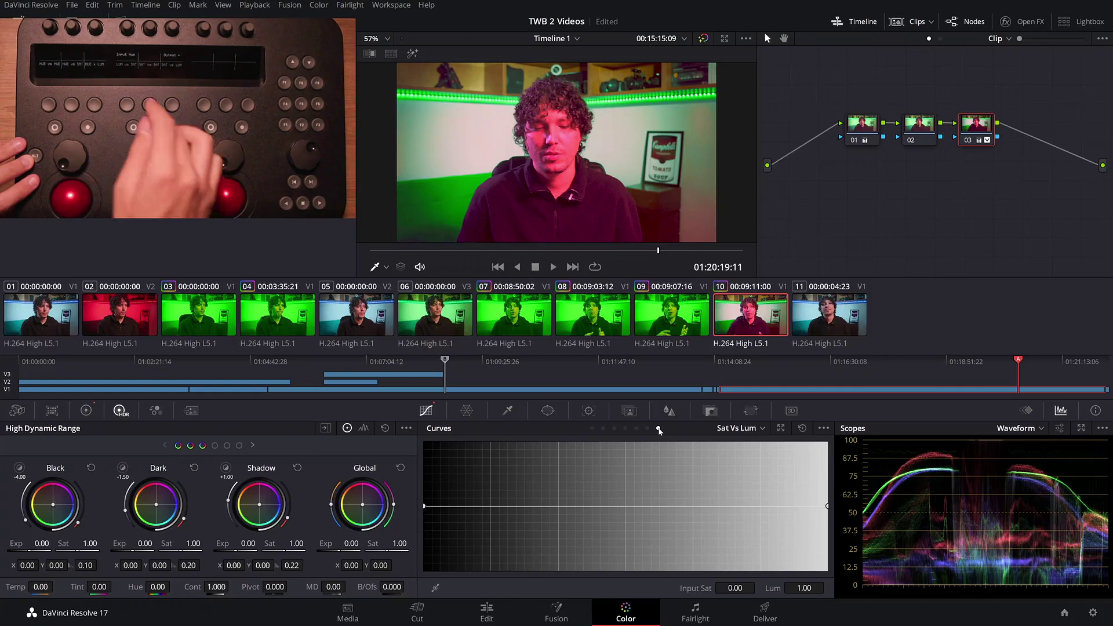
left_click(648, 429)
left_click(659, 429)
left_click(637, 429)
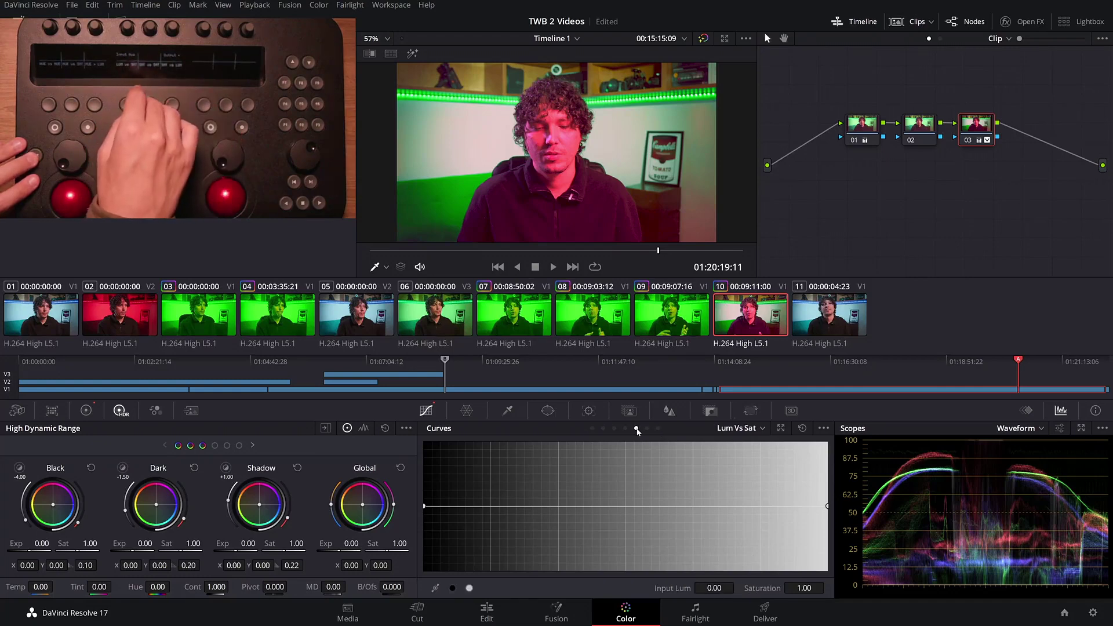
left_click(648, 429)
left_click(659, 430)
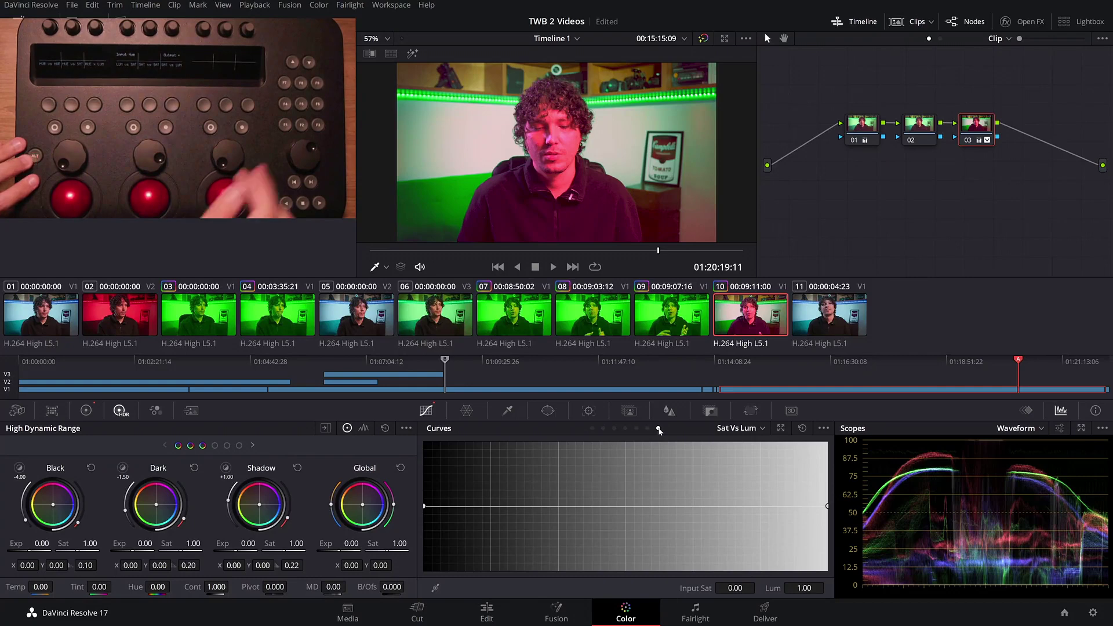
Step: Add two points to the Sat Vs Lum curve and move the first to Input Sat 0.17, slightly above the baseline
left_click(566, 506)
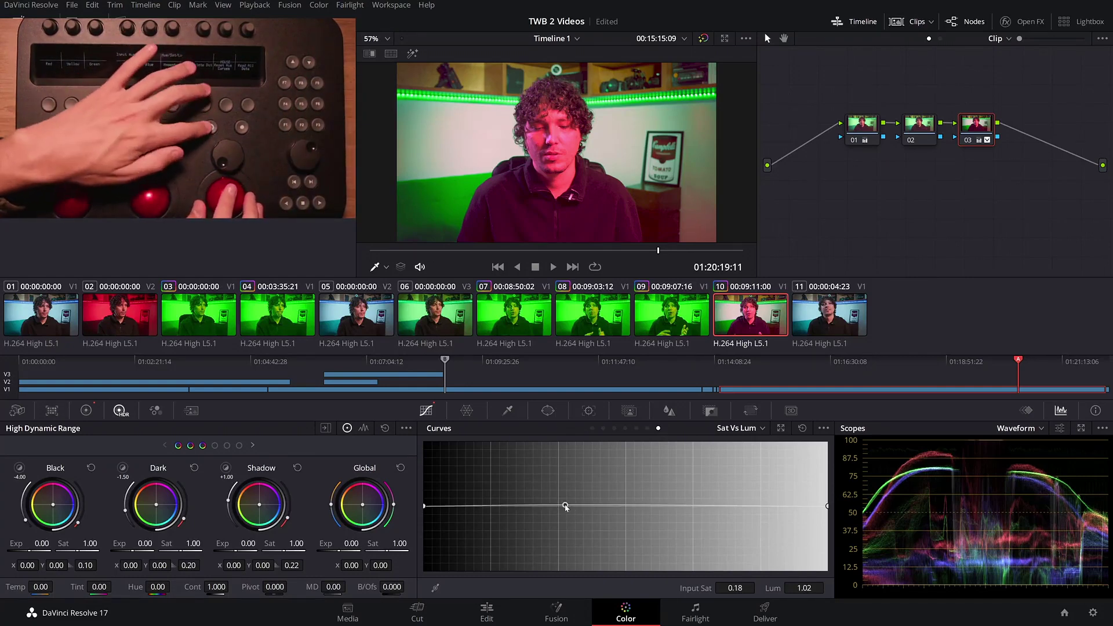
left_click(740, 508)
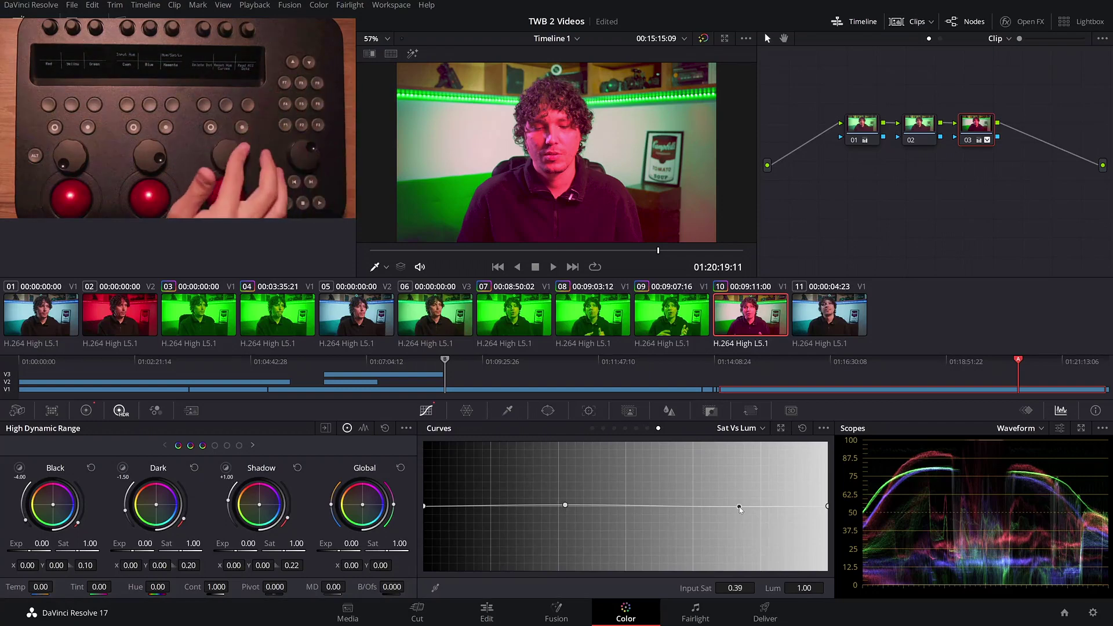
left_click_drag(566, 508, 431, 517)
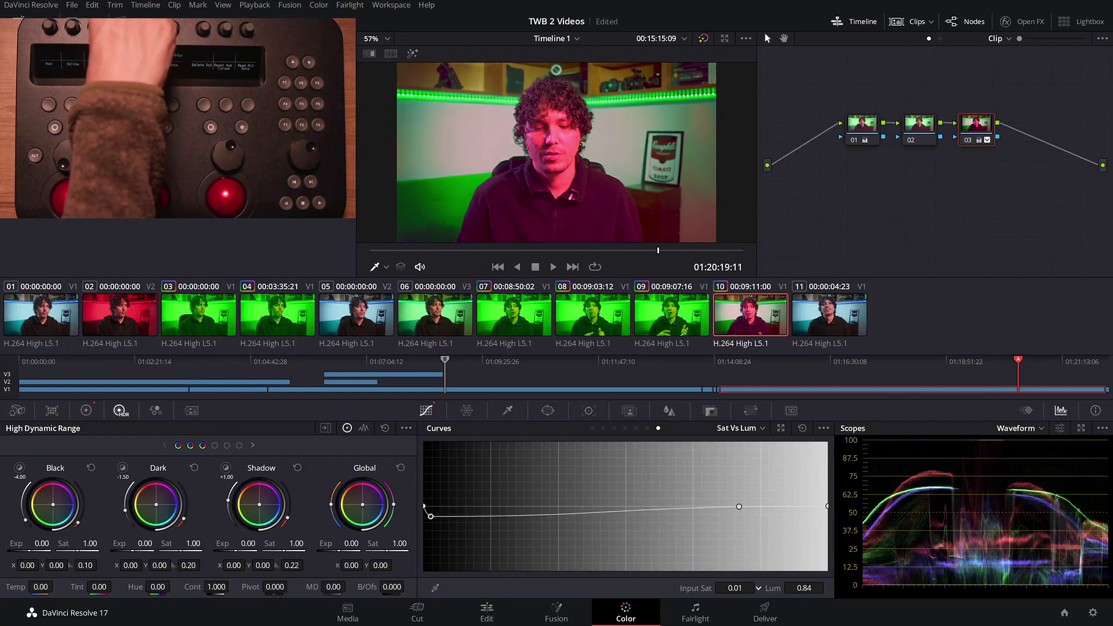
mouse_move(742, 588)
left_mouse_down()
mouse_move(754, 588)
mouse_move(733, 588)
left_mouse_up()
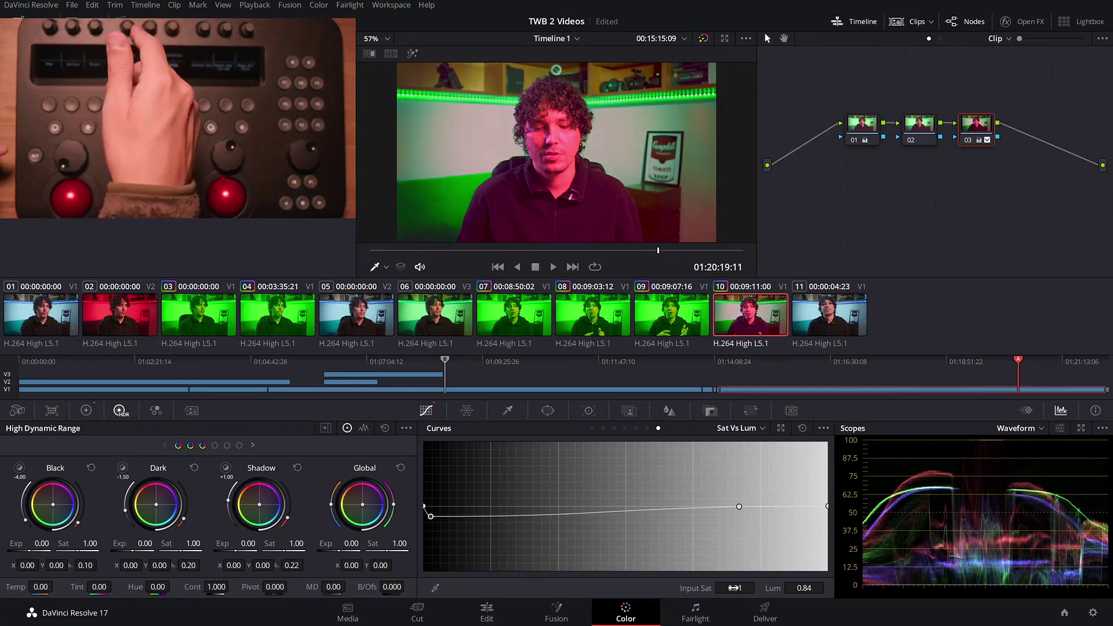
left_click_drag(734, 588, 878, 587)
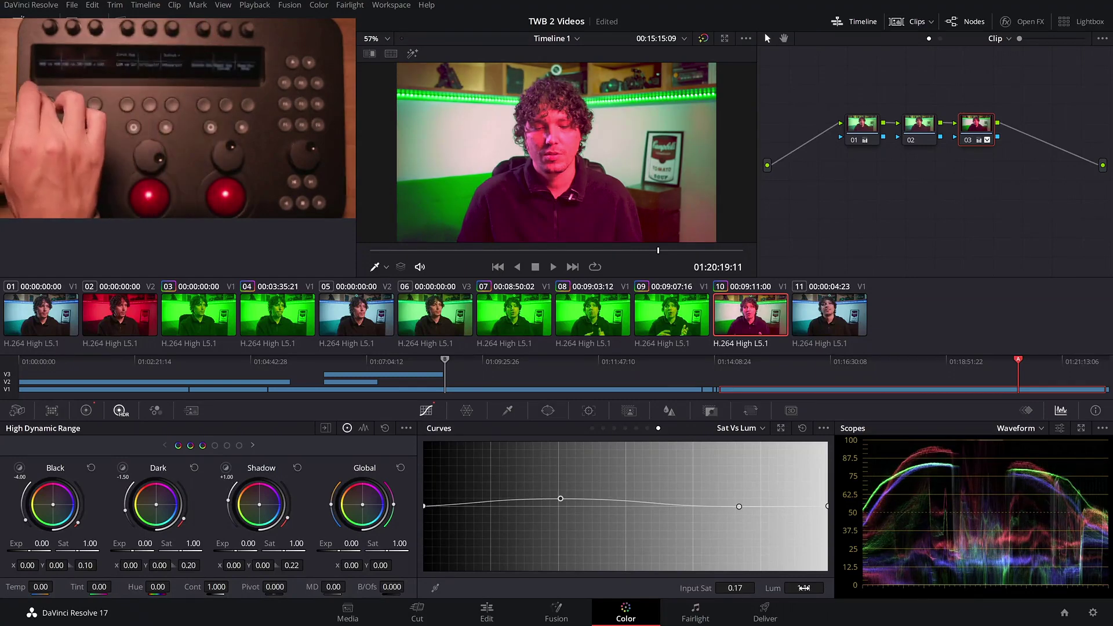
Step: Return to the Hue Vs Hue curve and reset it
left_click(604, 428)
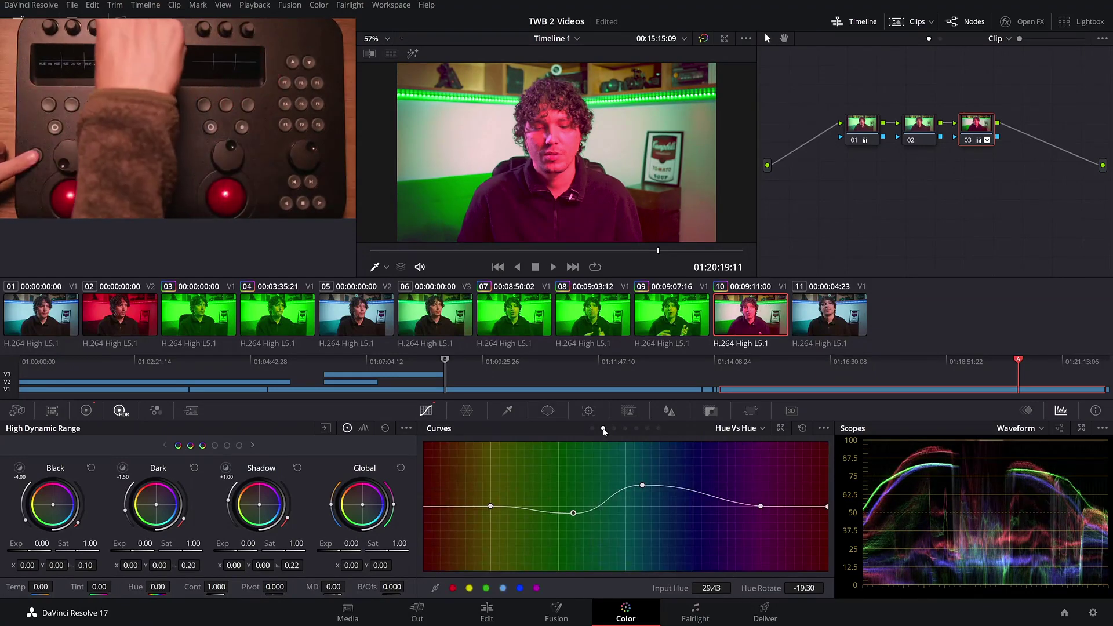
left_click(470, 589)
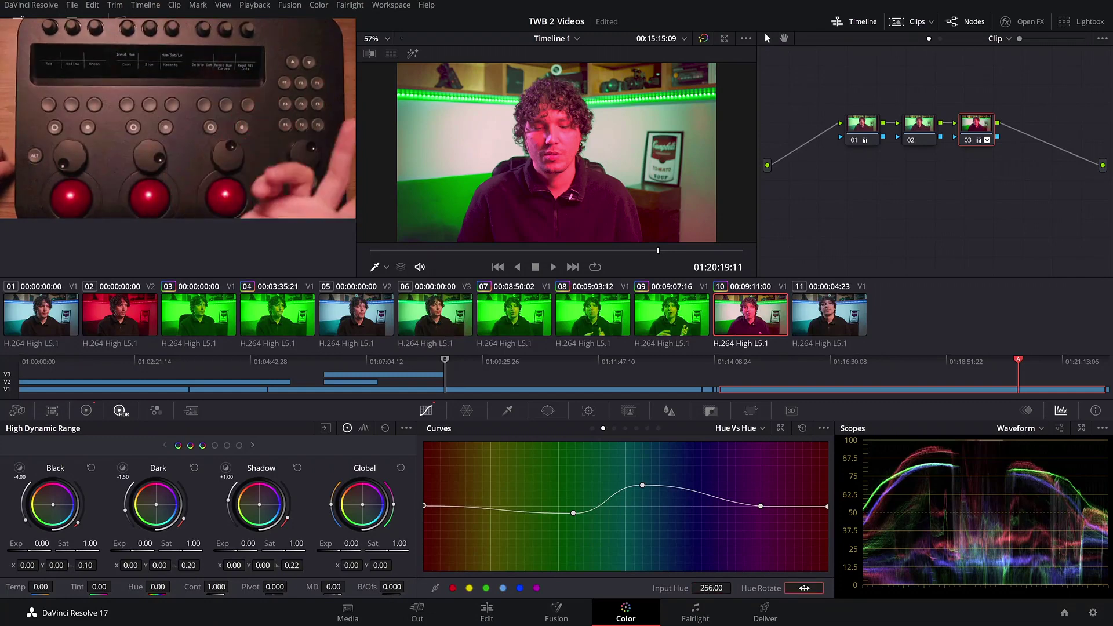
left_click(803, 429)
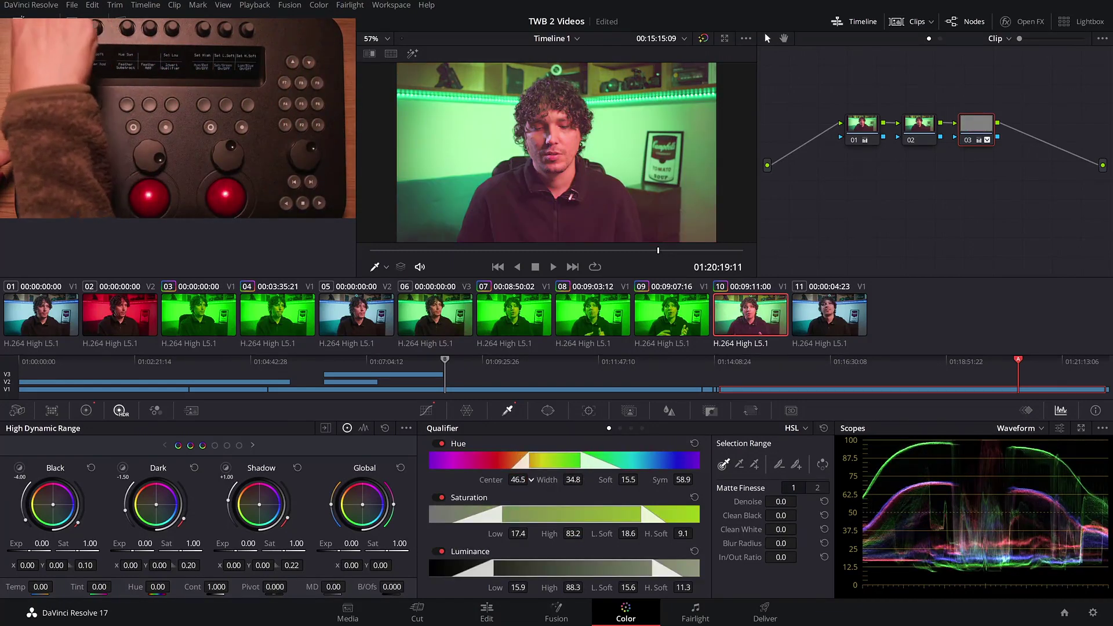
Step: Set the HSL qualifier's Hue Center to 46.2 and disable its Hue, Saturation and Luminance channels
left_click_drag(531, 480, 521, 481)
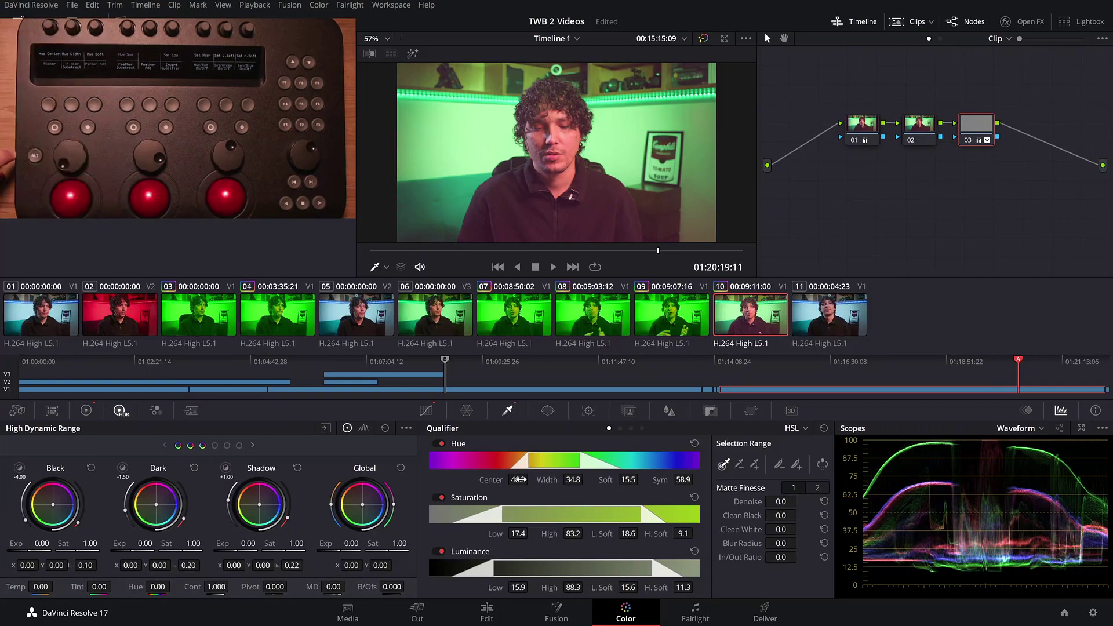
left_click(439, 444)
left_click(438, 498)
left_click(439, 551)
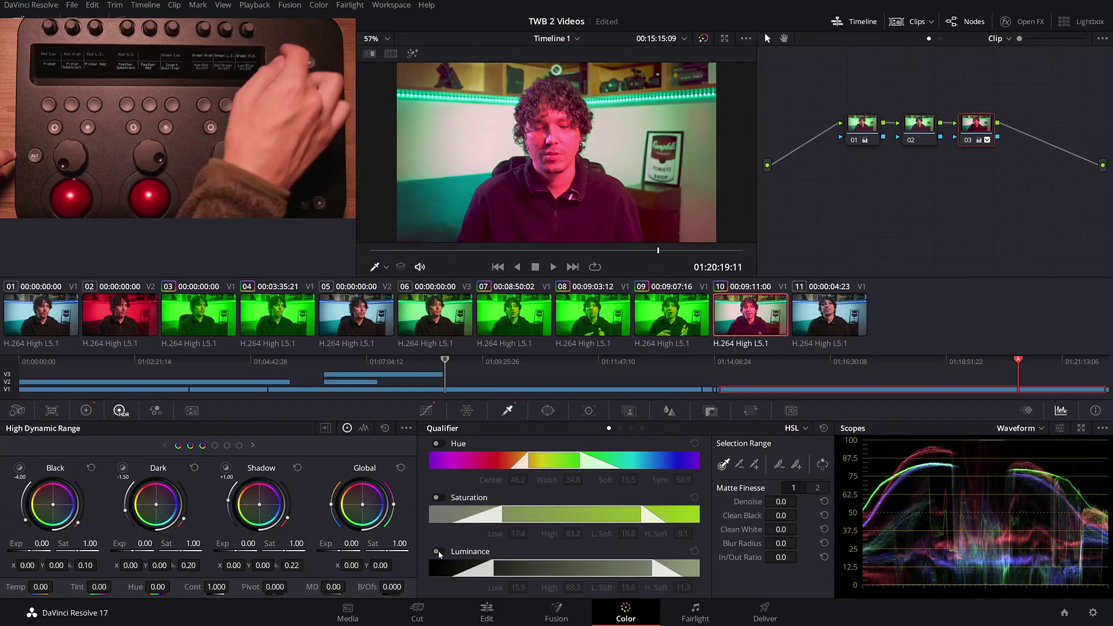
Step: Enable the qualifier's Luminance, Saturation and Hue channels again, and disable all three once more
left_click(439, 552)
left_click(439, 497)
left_click(440, 444)
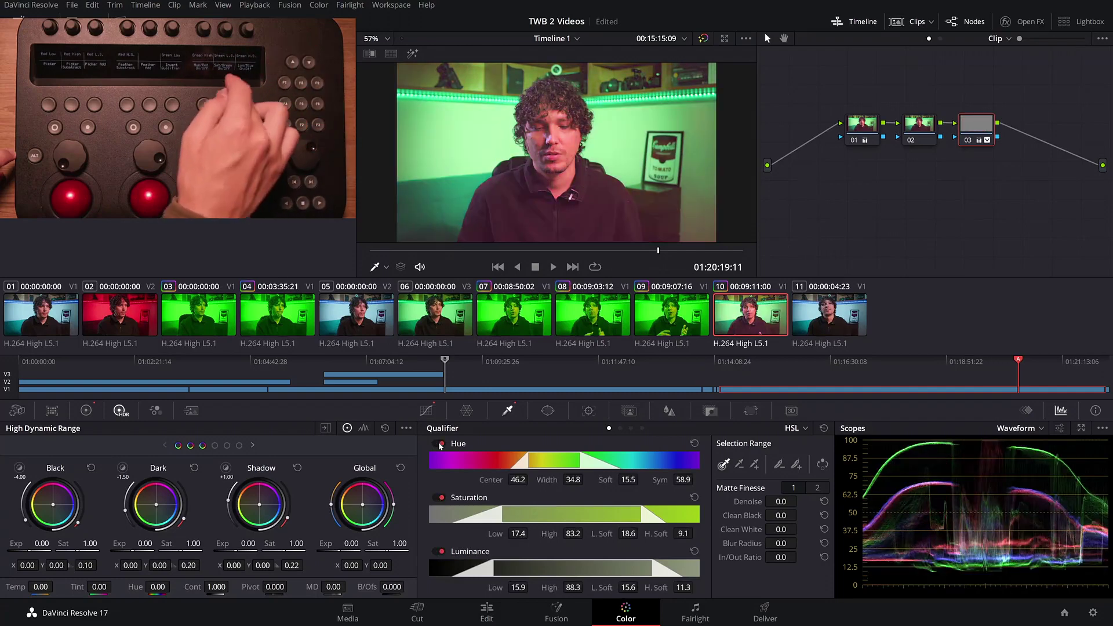
left_click(438, 553)
left_click(439, 499)
left_click(439, 444)
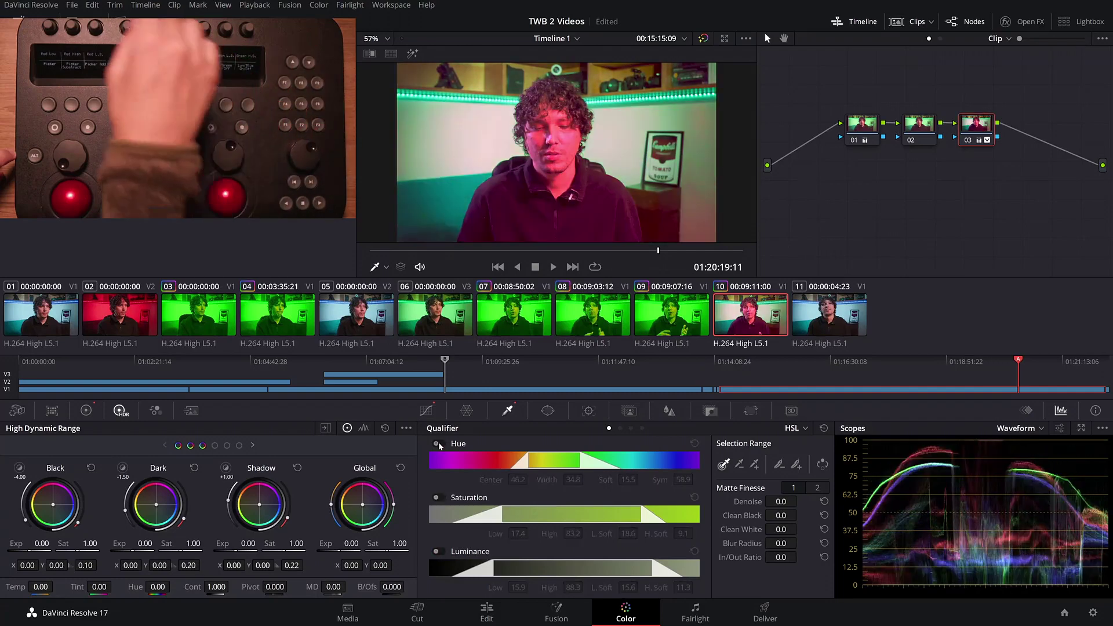
Step: Set the RGB qualifier's Red Low to 13.9 and Green Low to 7.7, and toggle inversion of the selection range
left_click(620, 429)
left_click_drag(527, 480, 521, 479)
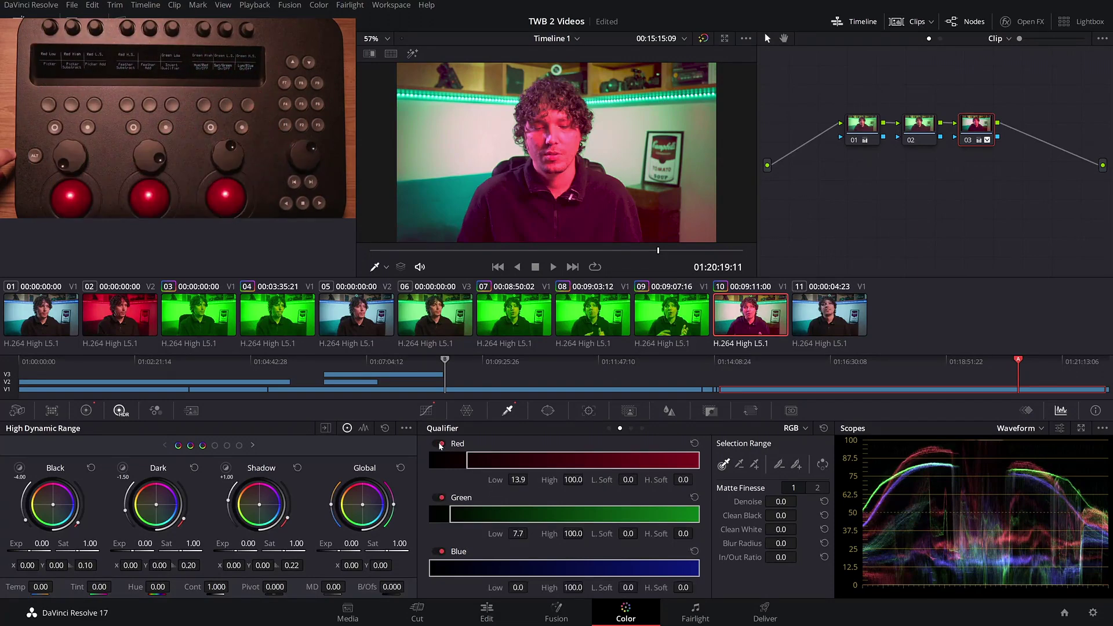
left_click(823, 465)
left_click(823, 465)
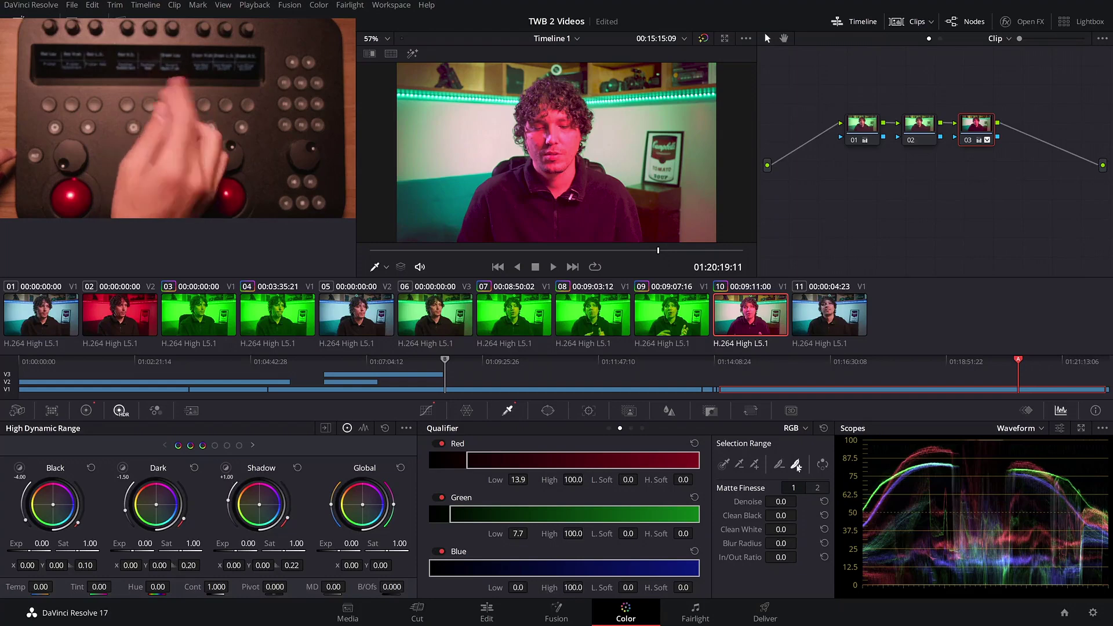
left_click(823, 465)
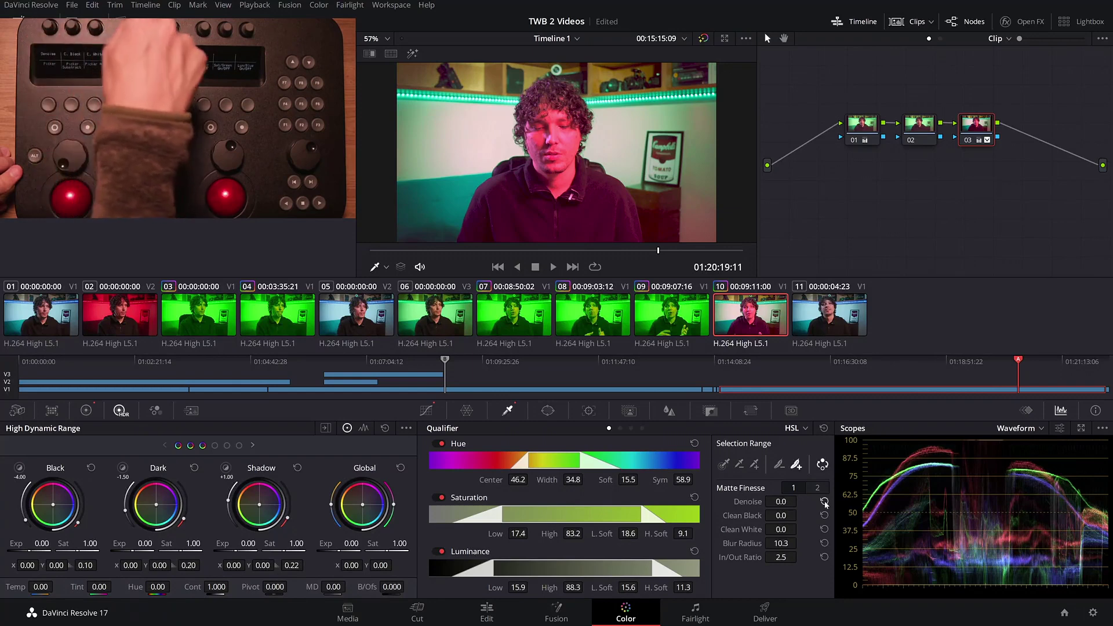
Step: Reset the qualifier's In/Out Ratio and the second Matte Finesse page's clip values, Mode, Shape and Radius
left_click(824, 557)
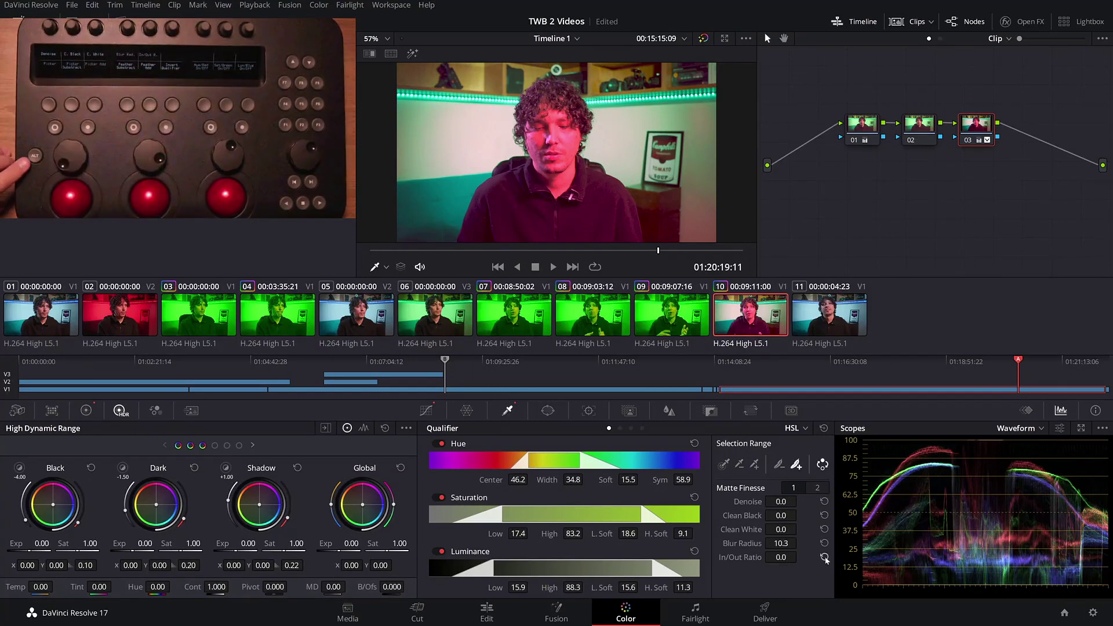
left_click(817, 488)
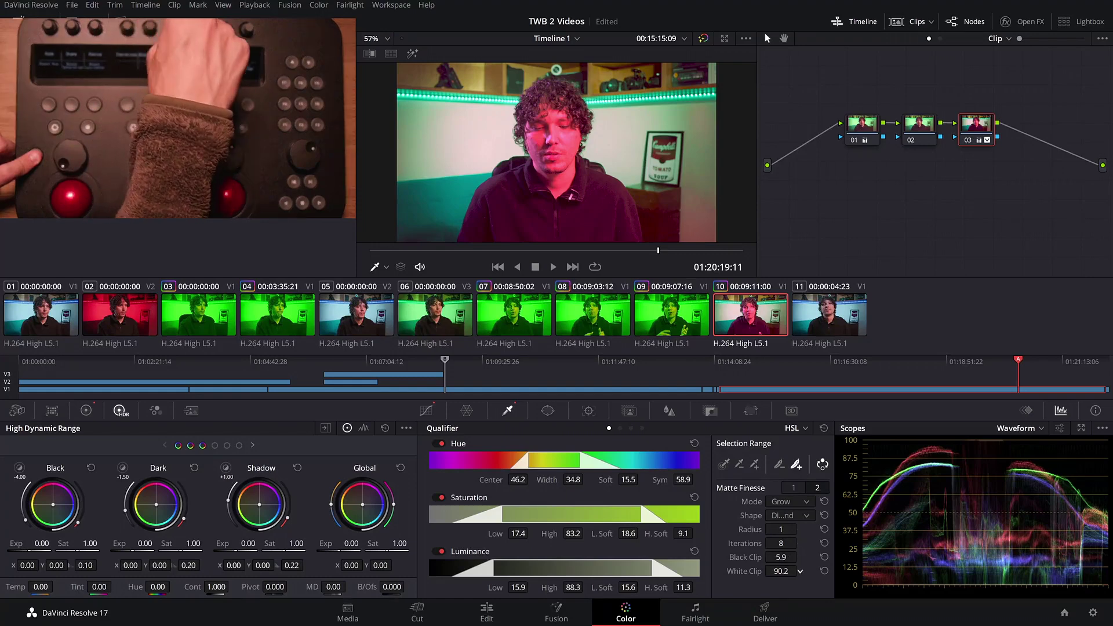
left_click(824, 558)
left_click(825, 502)
left_click(824, 515)
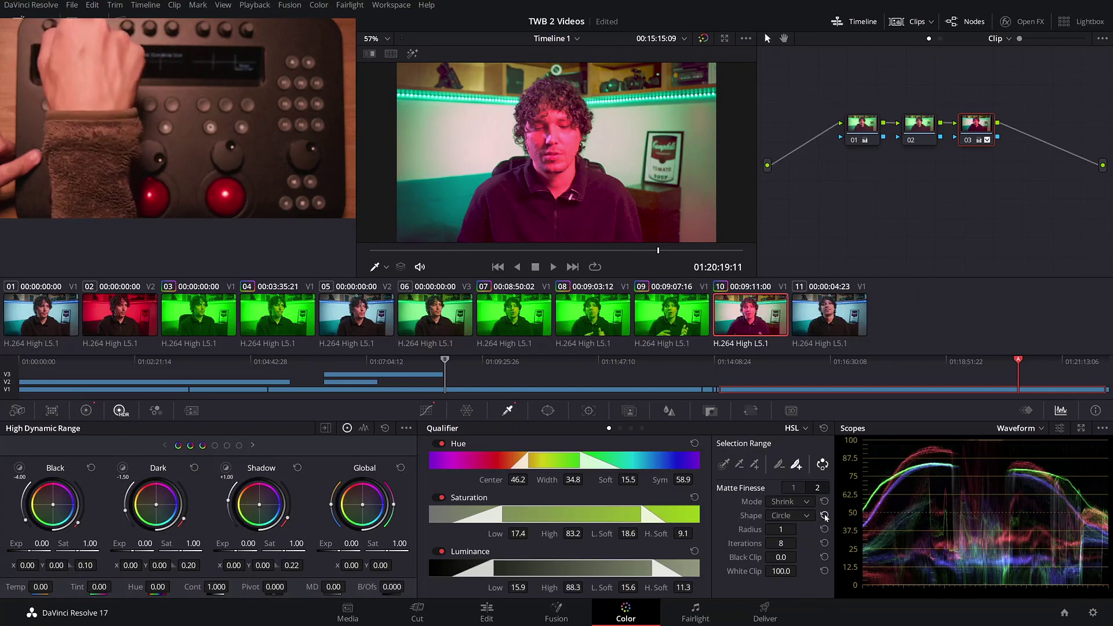
left_click(825, 529)
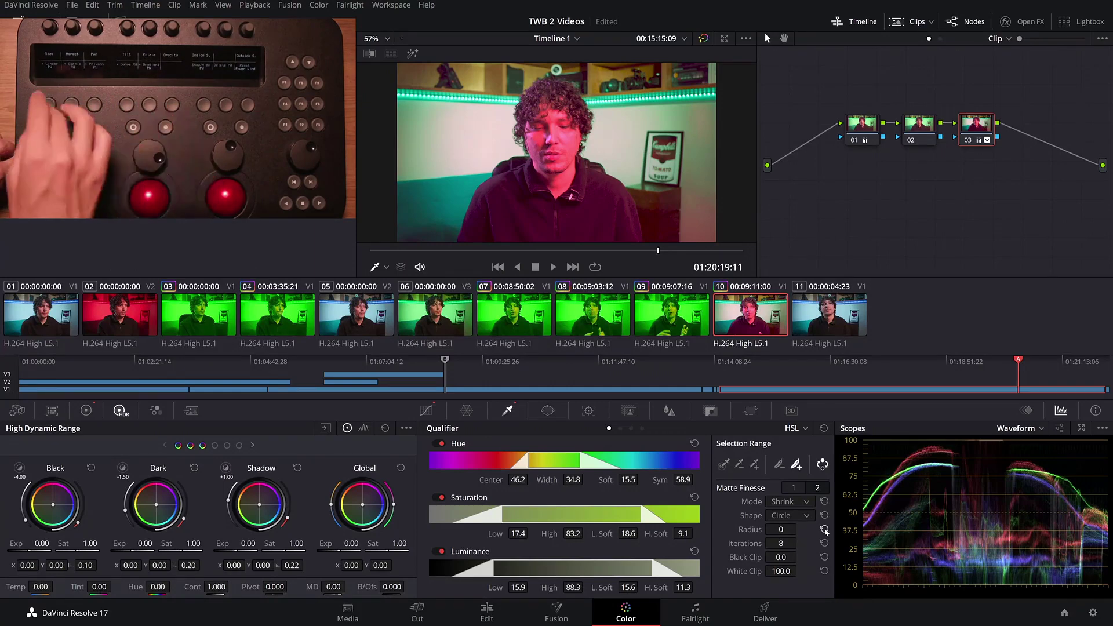
Step: Try adding linear, circle, polygon, curve and gradient power windows to node 03, resetting the Window palette
left_click(548, 411)
left_click(446, 447)
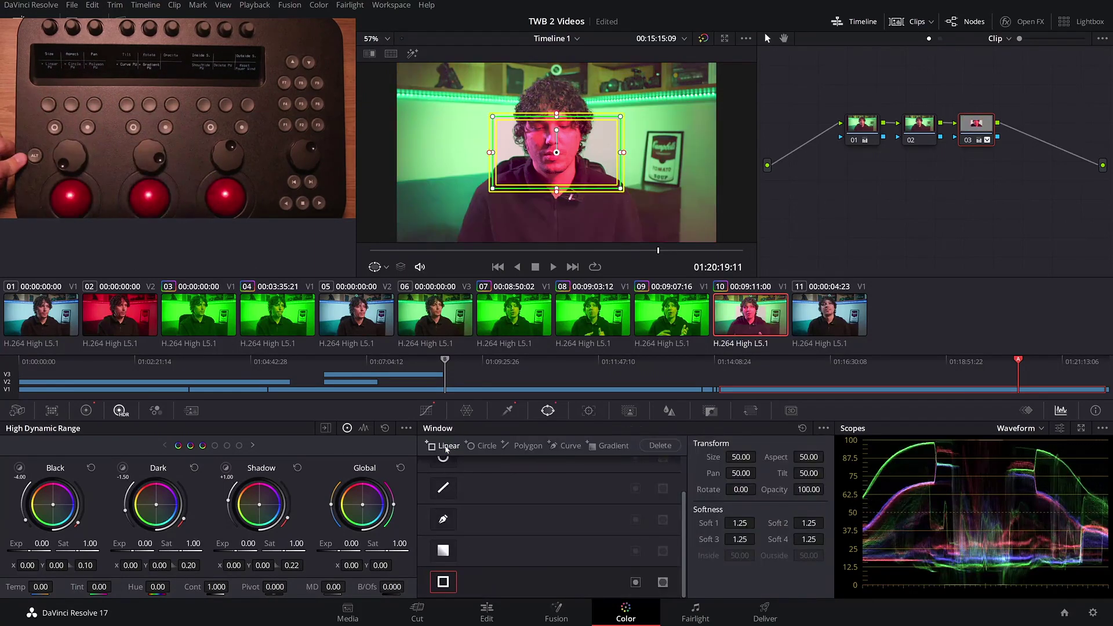
left_click(803, 429)
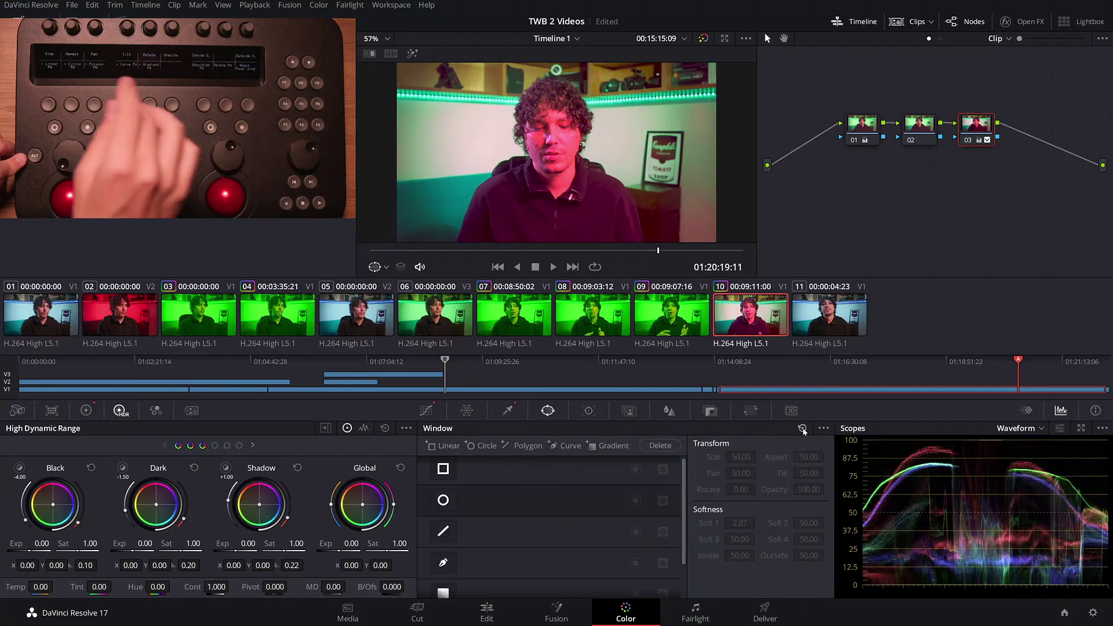
left_click(483, 447)
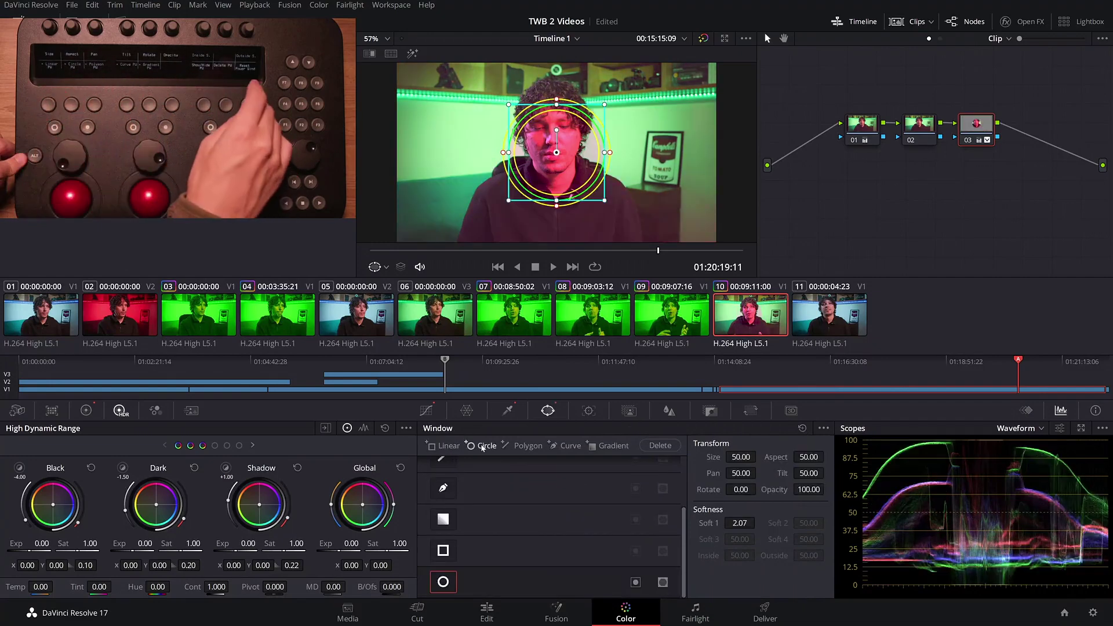
left_click(526, 447)
left_click(569, 447)
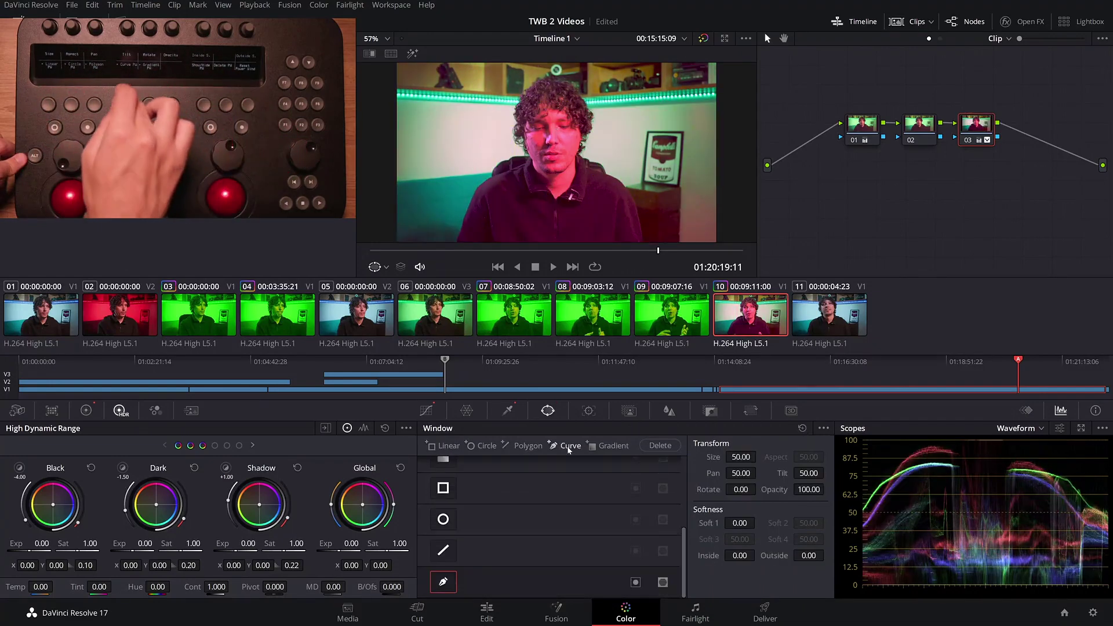
left_click(610, 446)
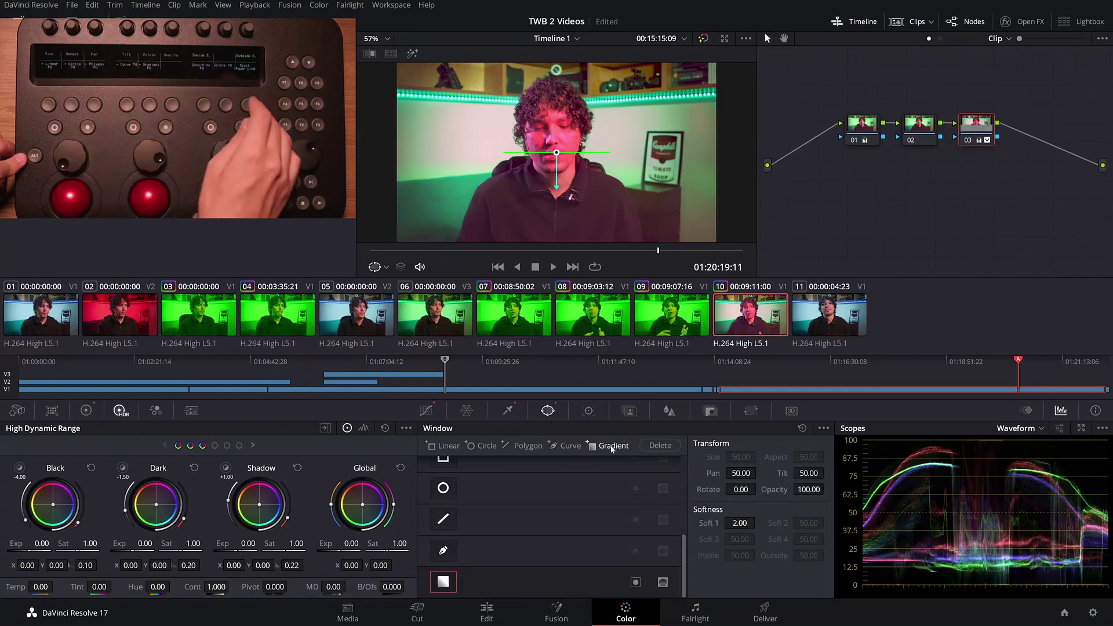
left_click(803, 428)
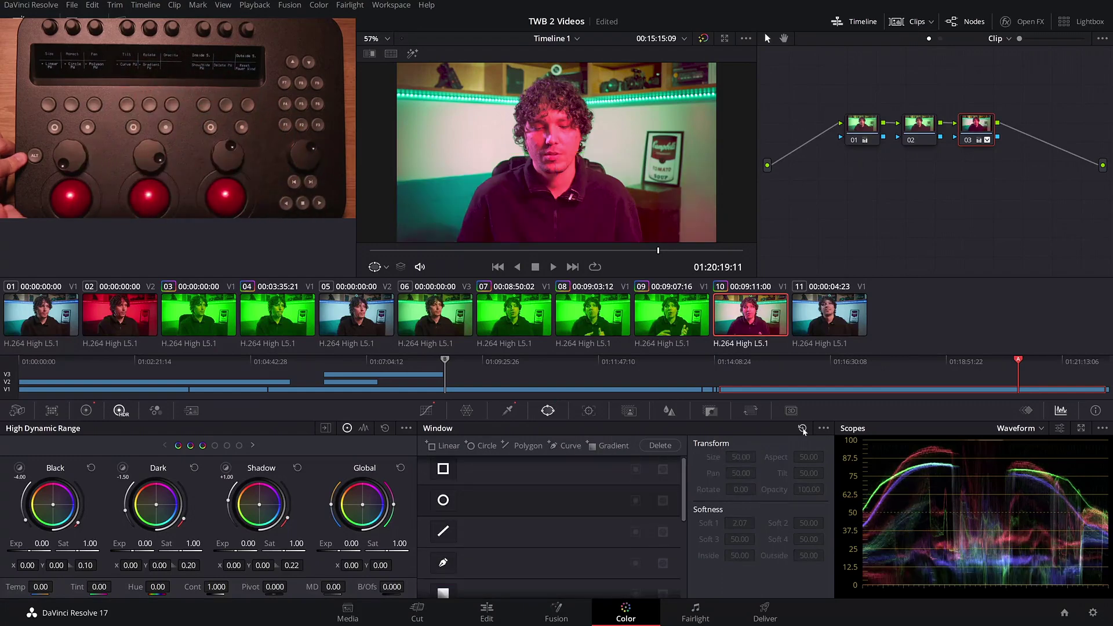
Step: Add a linear power window to node 03 and toggle the window outline display
left_click(445, 446)
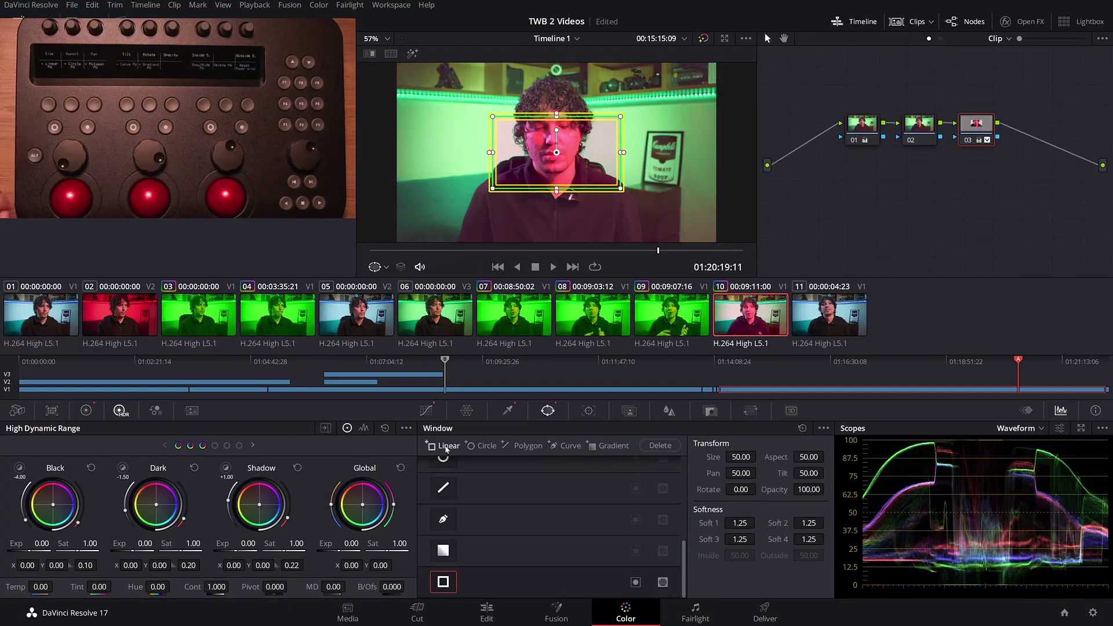
key("alt+h")
key("alt+h")
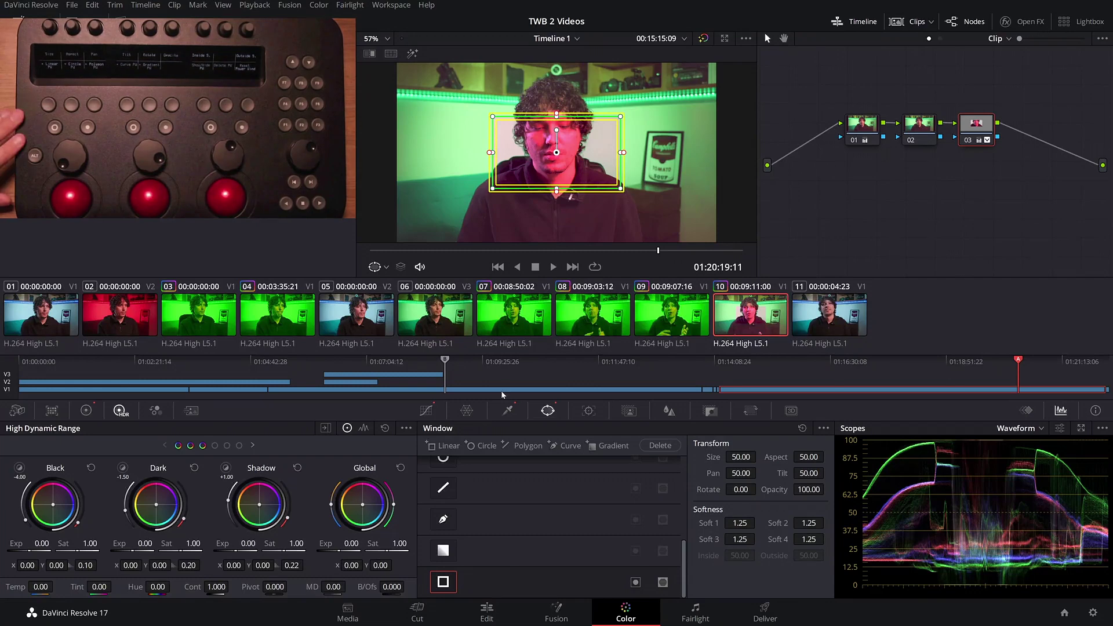
Step: Delete the selected linear power window from node 03 and reset the Window palette
left_click(661, 445)
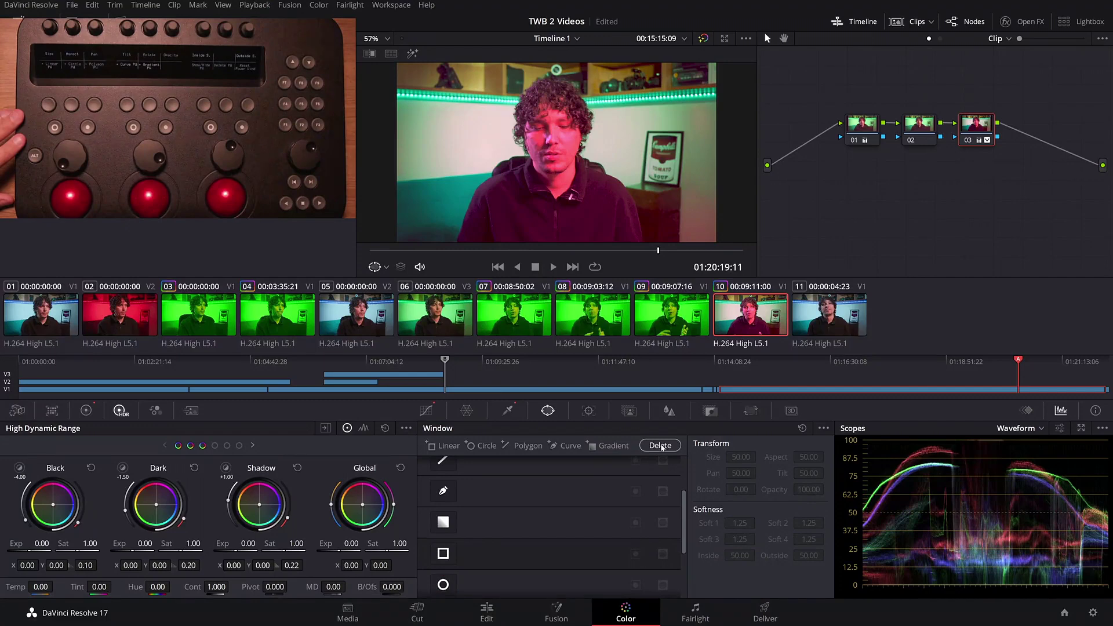
left_click(803, 428)
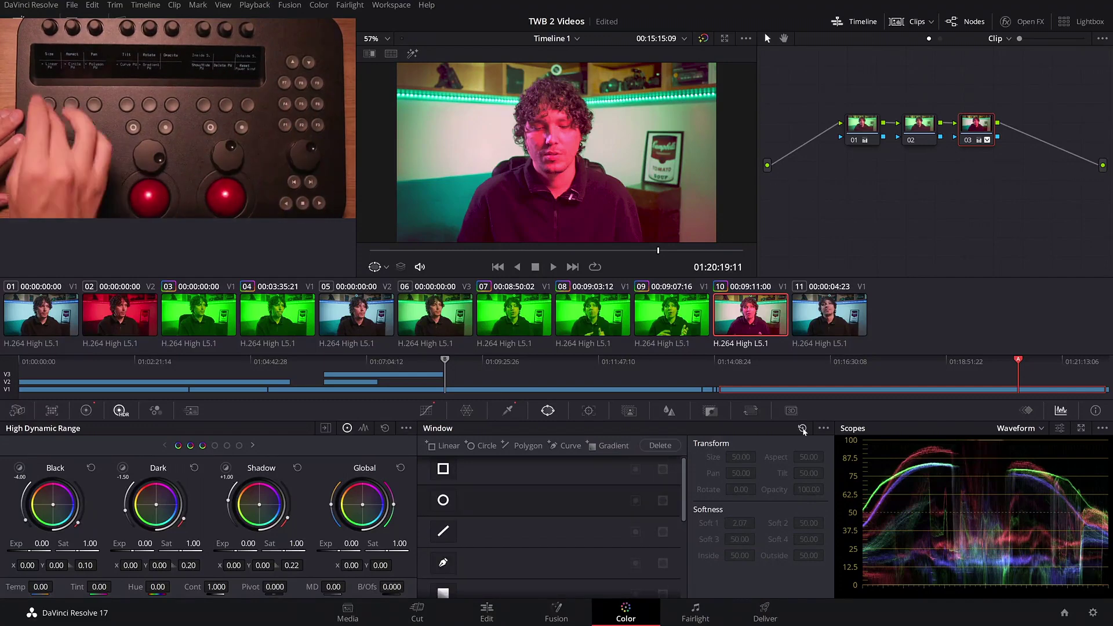
Step: Add a linear window with Size 52.48, Rotate 2.75 and Opacity 96.90, plus a polygon window with Inside softness 2.16 and Outside 0.74
left_click(445, 446)
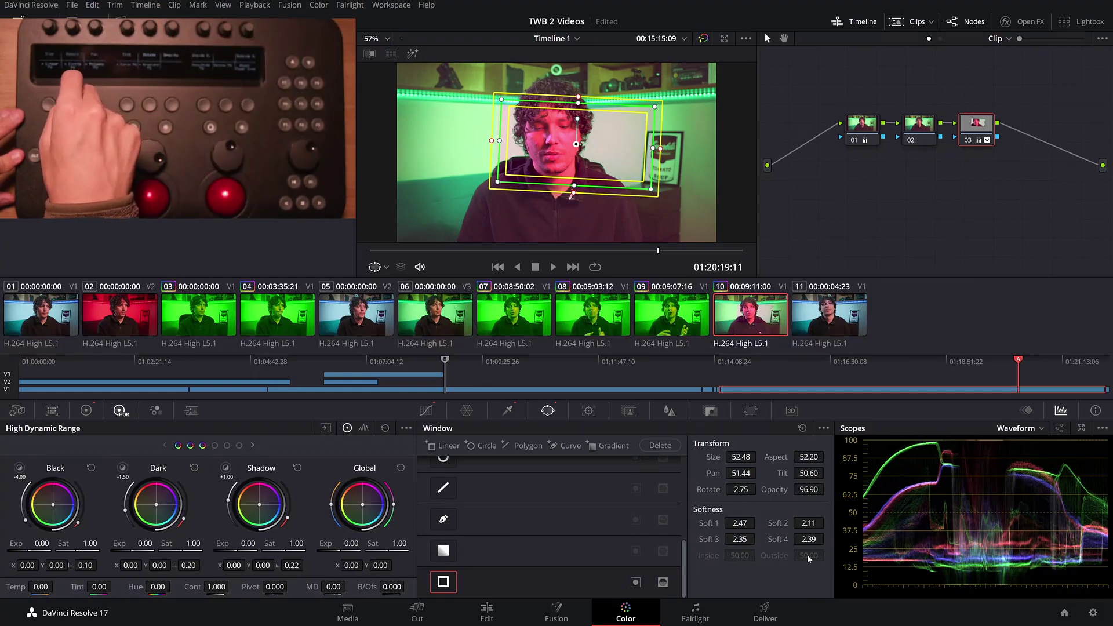
left_click(528, 447)
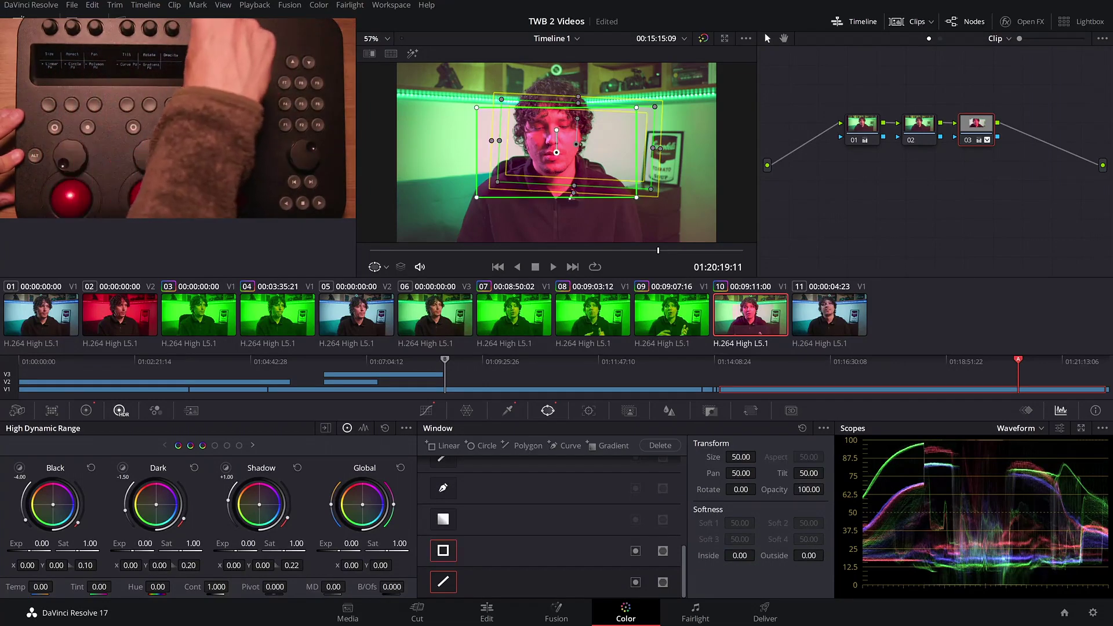
left_click_drag(804, 555, 810, 556)
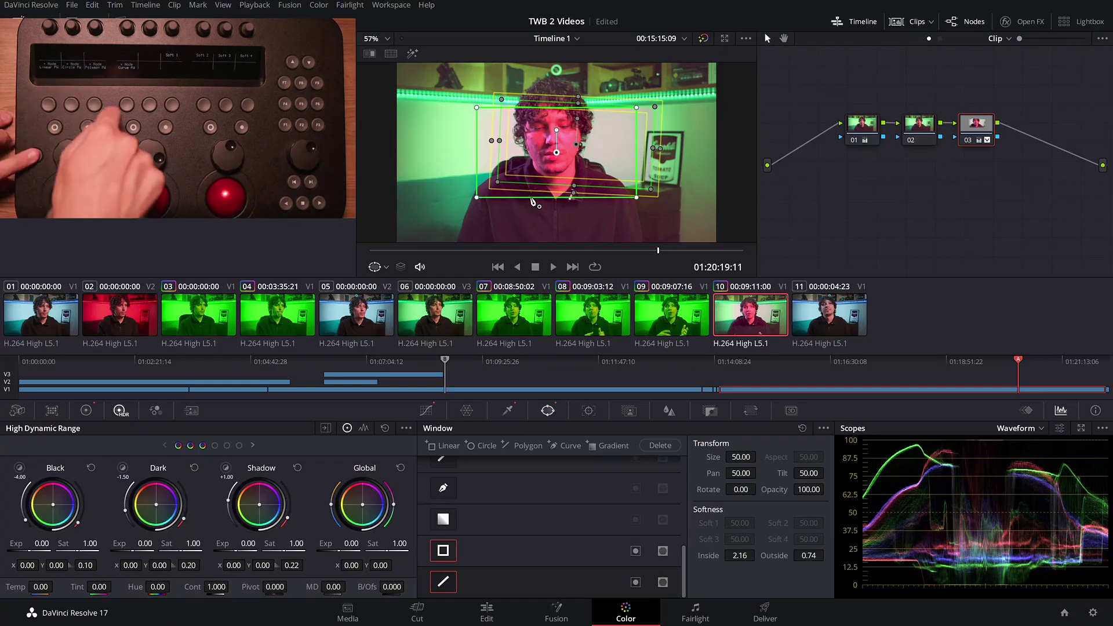
Step: Append four nodes after node 03 with linear, circle, polygon and curve power windows, and reset the grades of all nodes
key("alt+q")
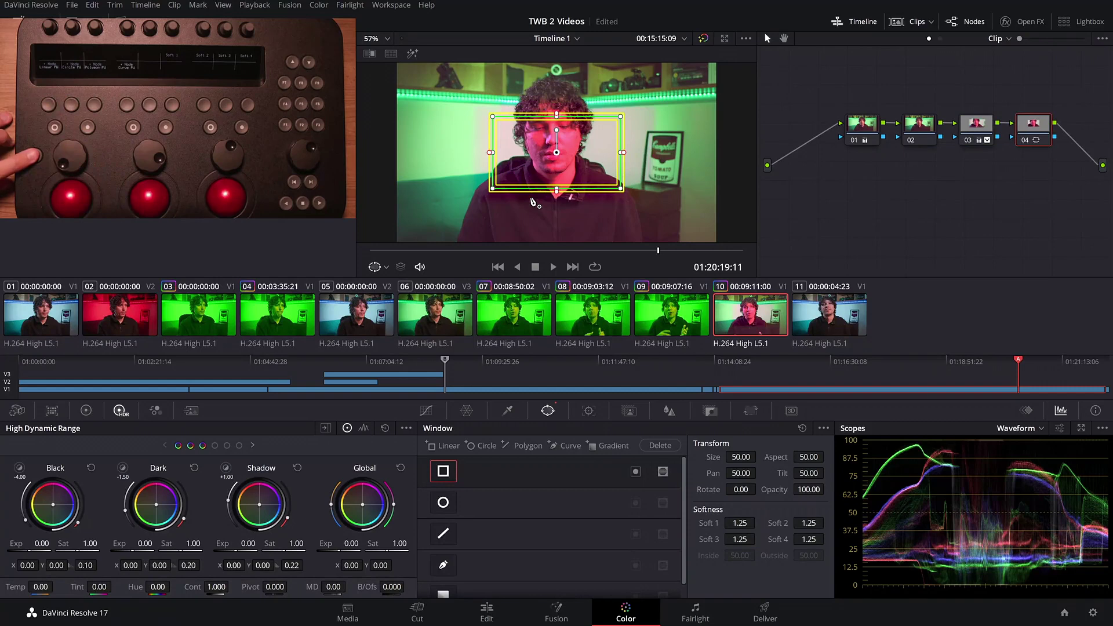
key("alt+c")
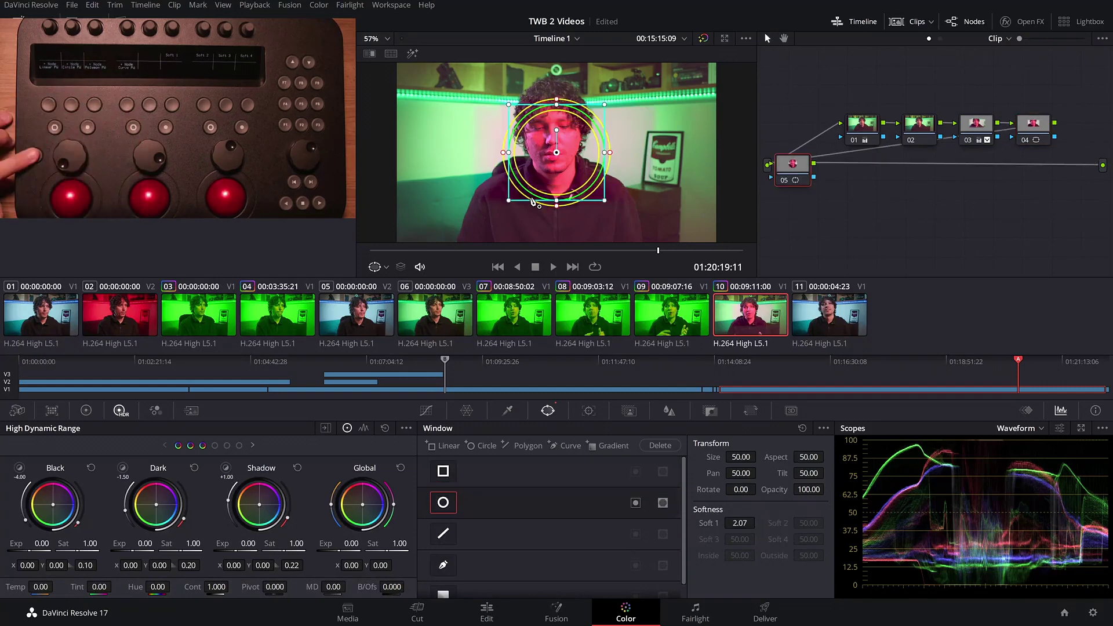
key("alt+g")
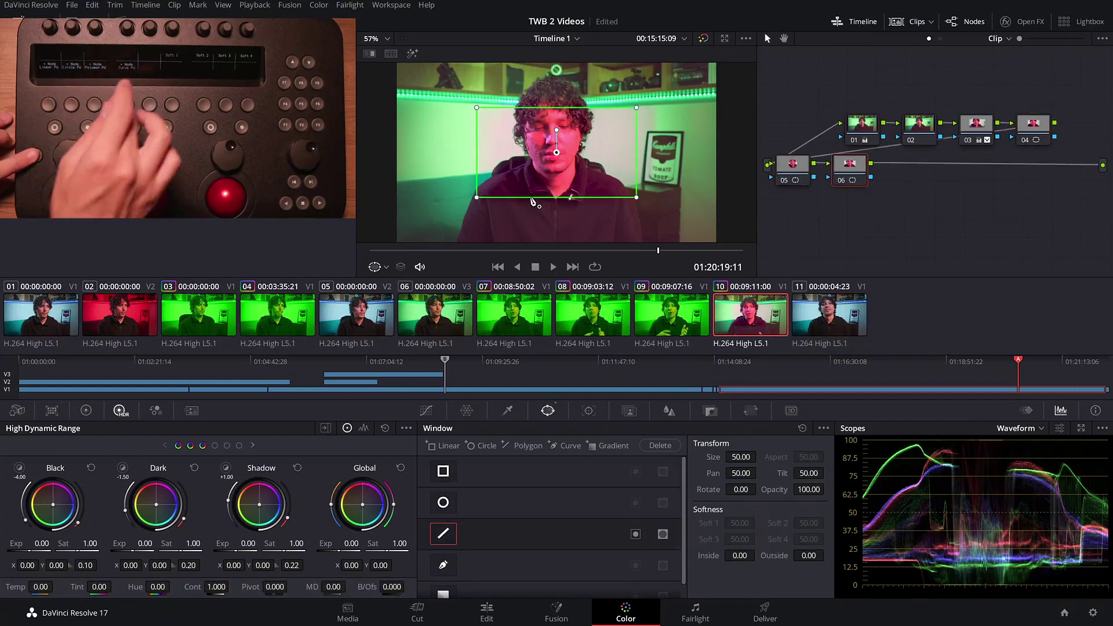
key("alt+b")
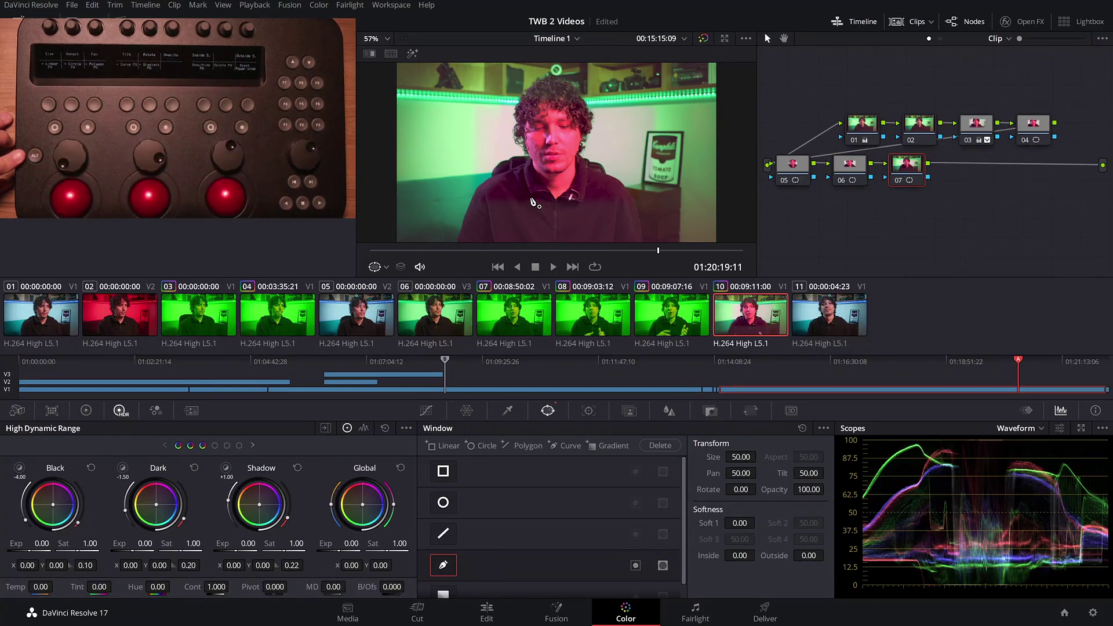
left_click(802, 429)
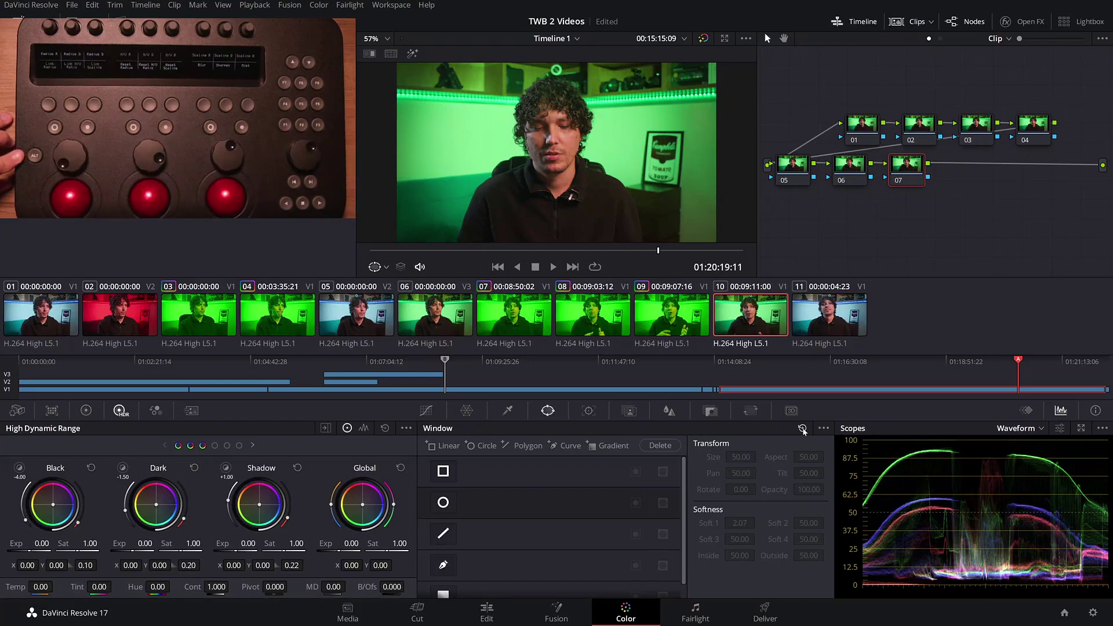
Step: Switch the Blur palette through Sharpen to Mist mode, set Mix to 83.00 and restore its default
left_click(670, 411)
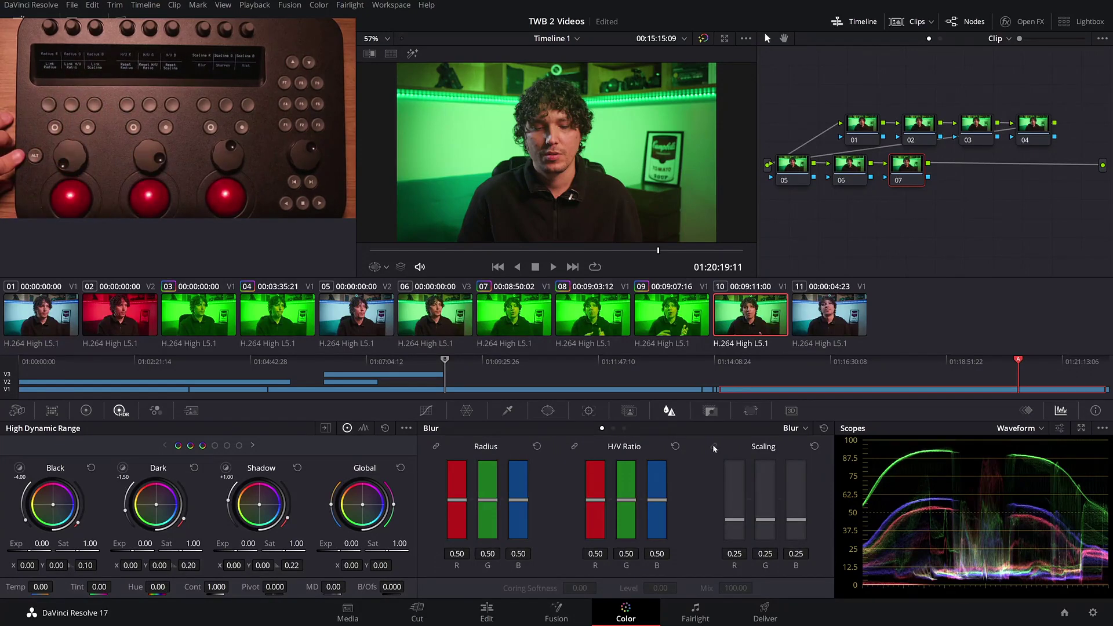
left_click(614, 429)
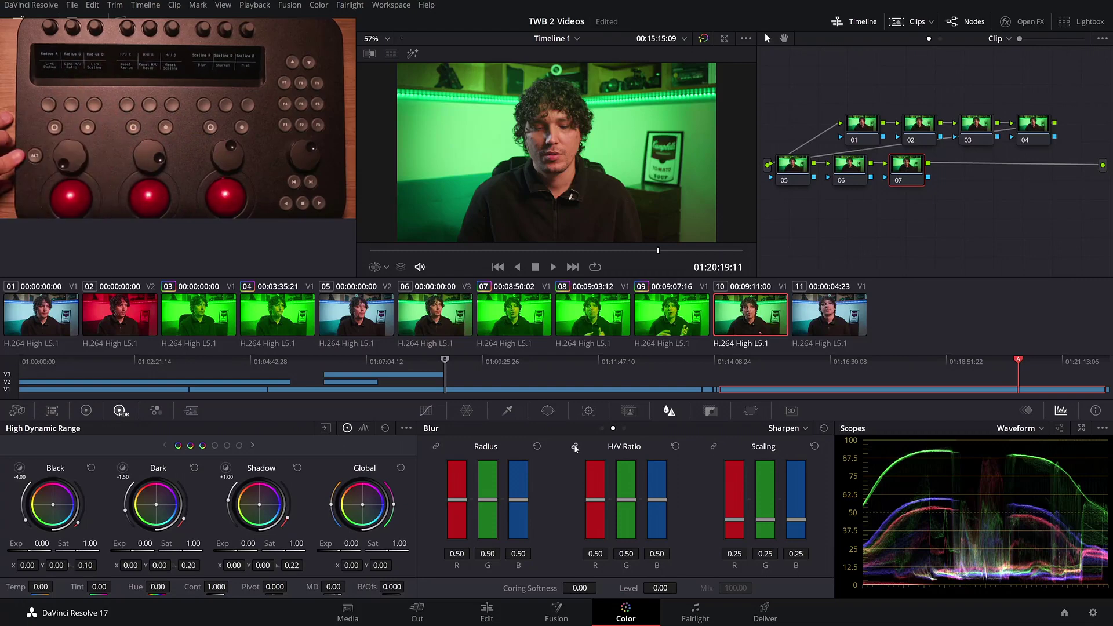
left_click(625, 429)
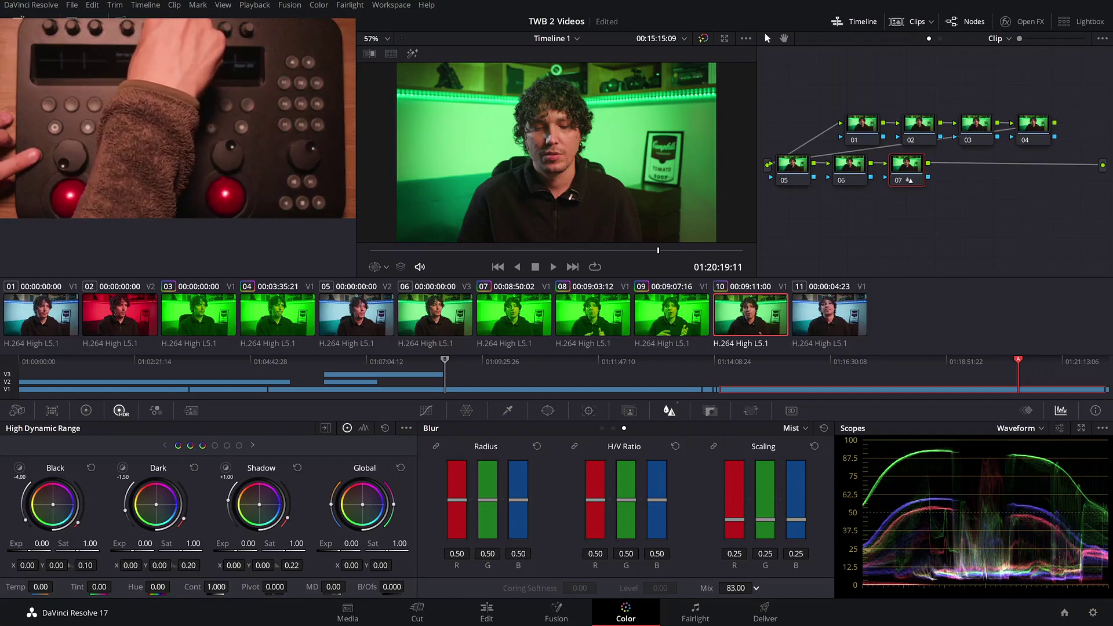
double_click(735, 588)
Step: Try Sharpen with RGB Radius 0.59, 0.58 and 0.62 and Coring Softness and Level at 17.00, then reset the Blur palette
left_click(614, 428)
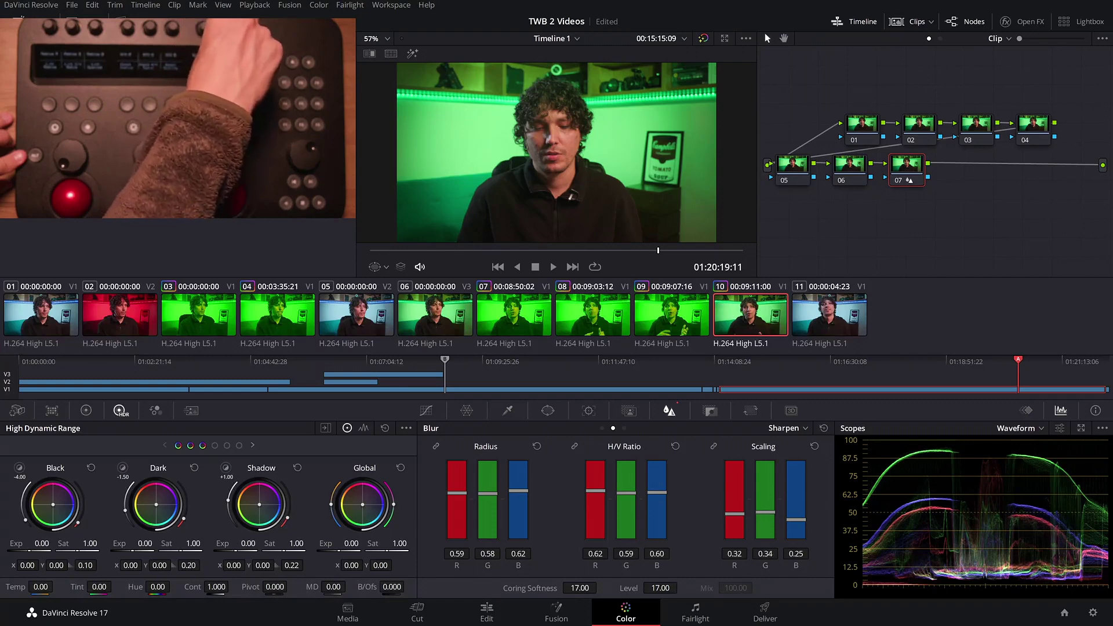
left_click(602, 428)
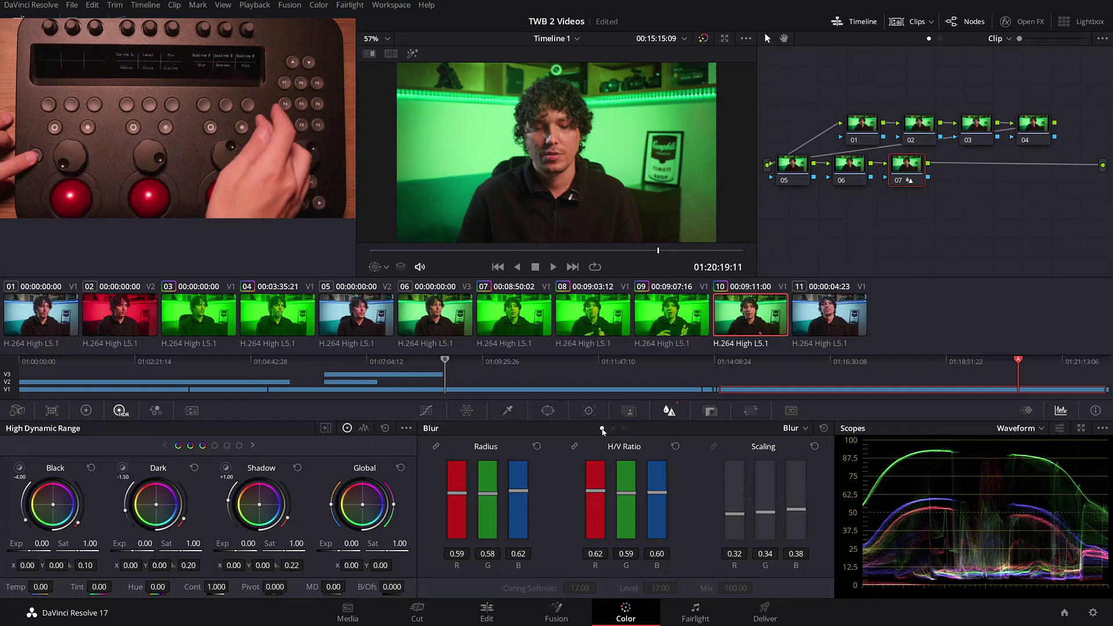
left_click(824, 429)
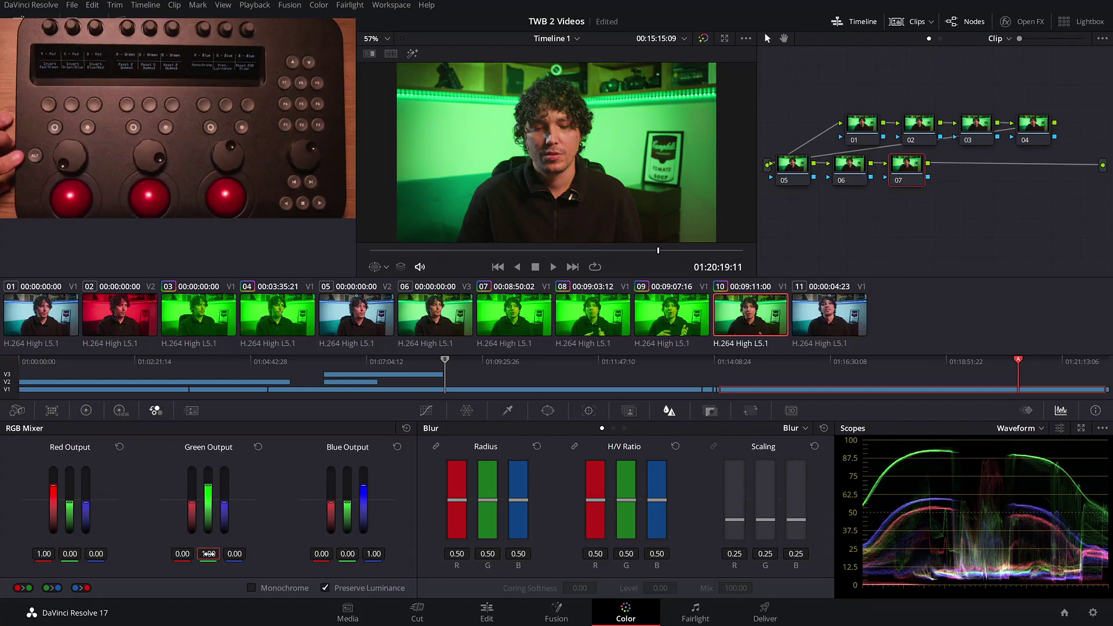
Step: Try the RGB Mixer's red/green, green/blue and blue/red channel swaps on node 07, and reset the outputs
left_click(23, 588)
left_click(53, 589)
left_click(82, 589)
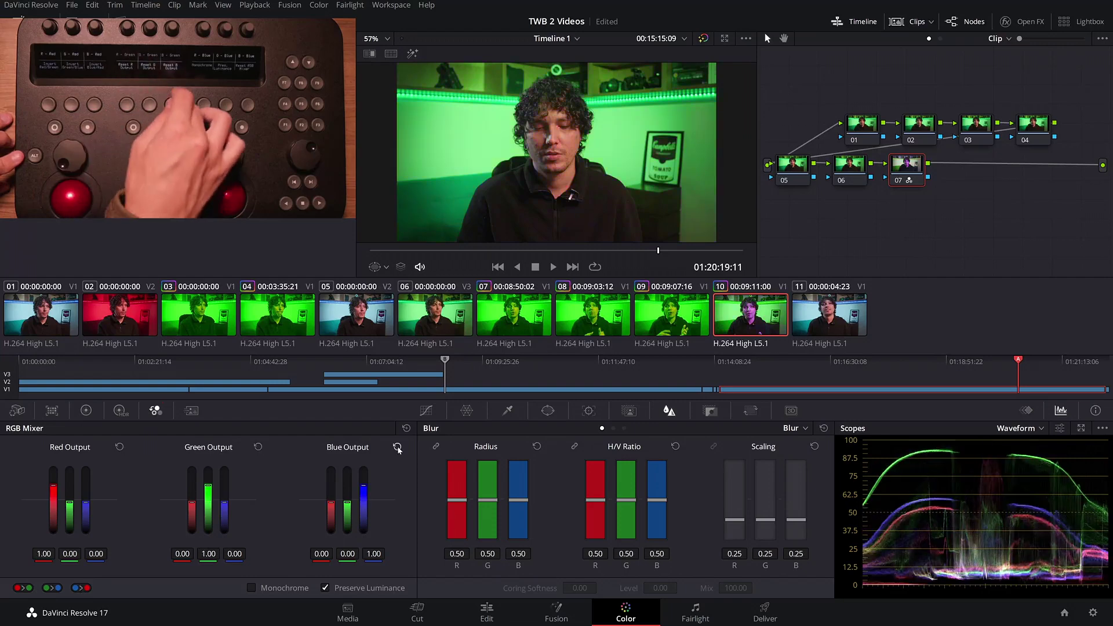
Step: Toggle Monochrome on and off and Preserve Luminance off and on in the RGB Mixer
left_click(251, 588)
left_click(252, 588)
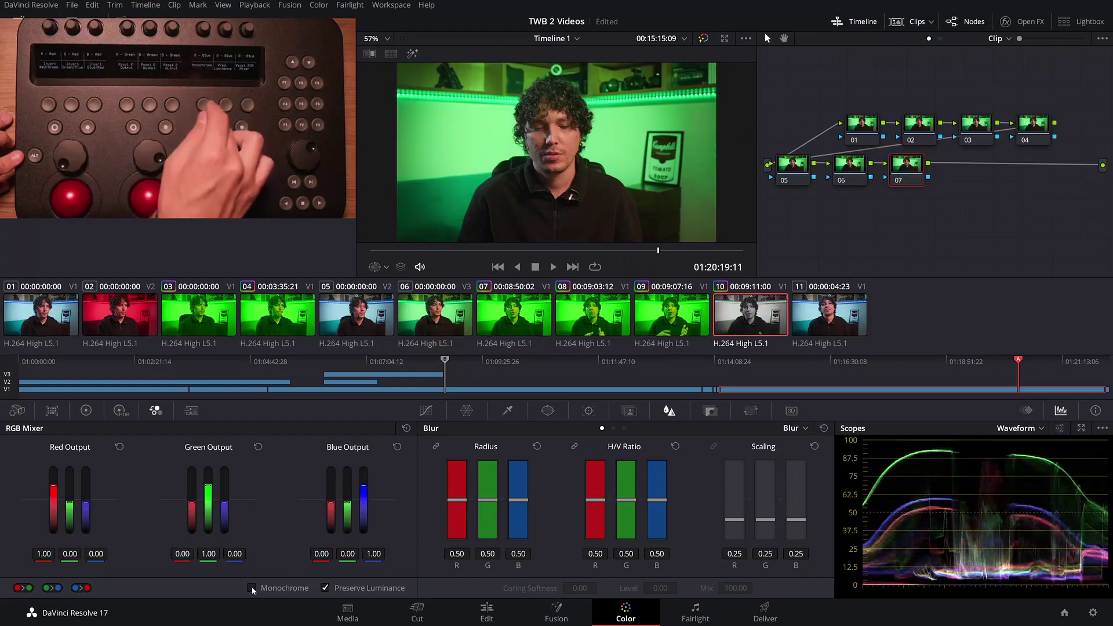
left_click(325, 588)
left_click(325, 588)
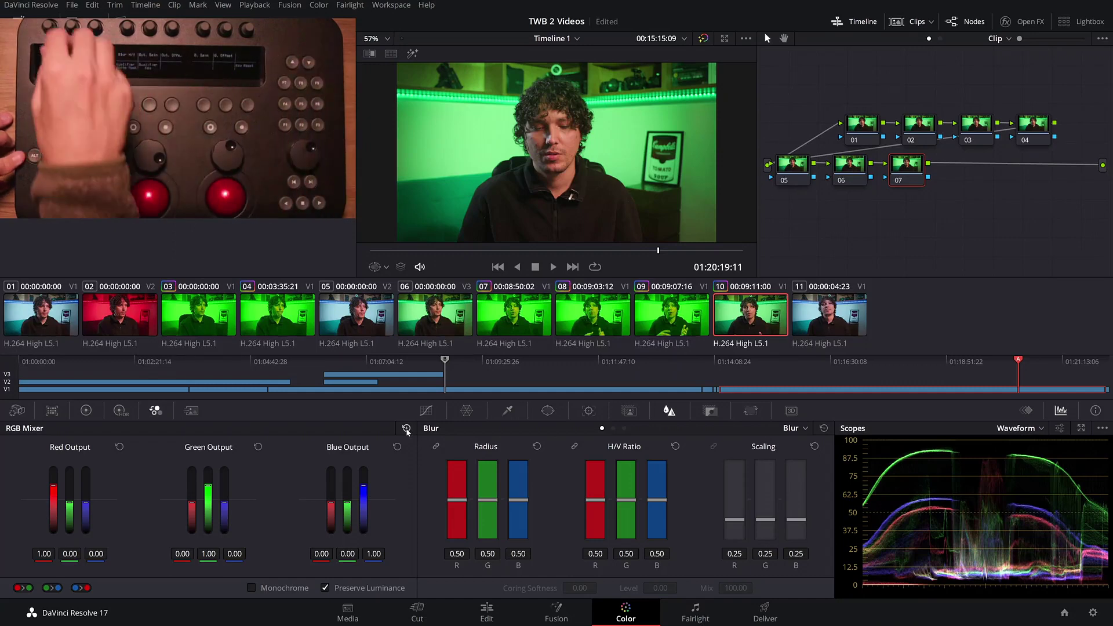
Step: Set node 07's Key Input Gain to 1.110 and Offset to 0.050, Key Output Gain to 1.065 and Offset to 0.063, and toggle output inversion
left_click(711, 411)
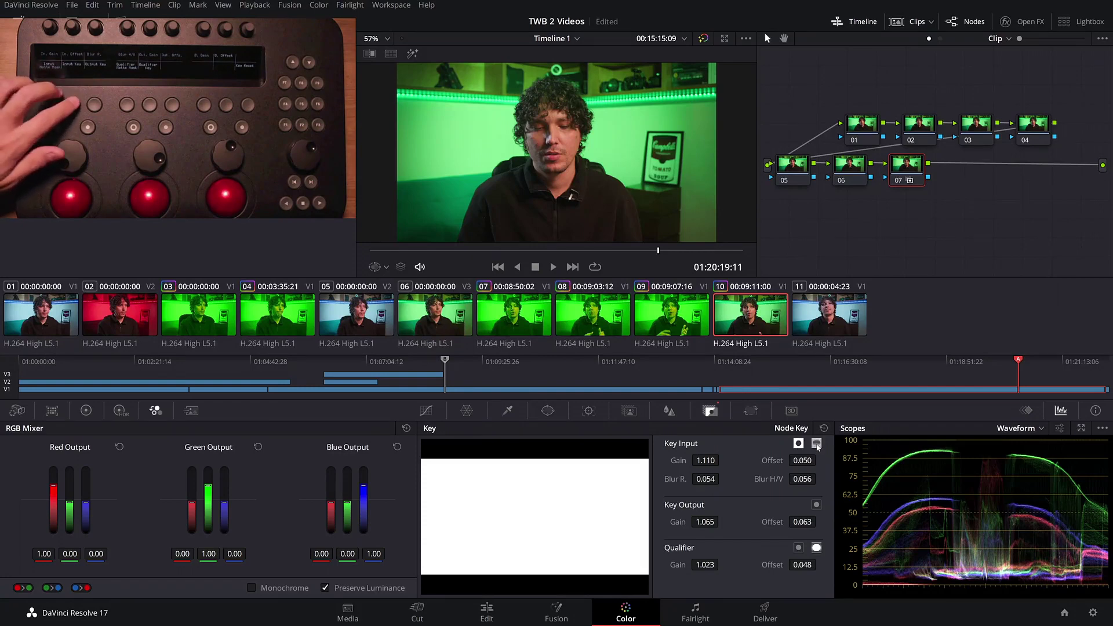
left_click(817, 505)
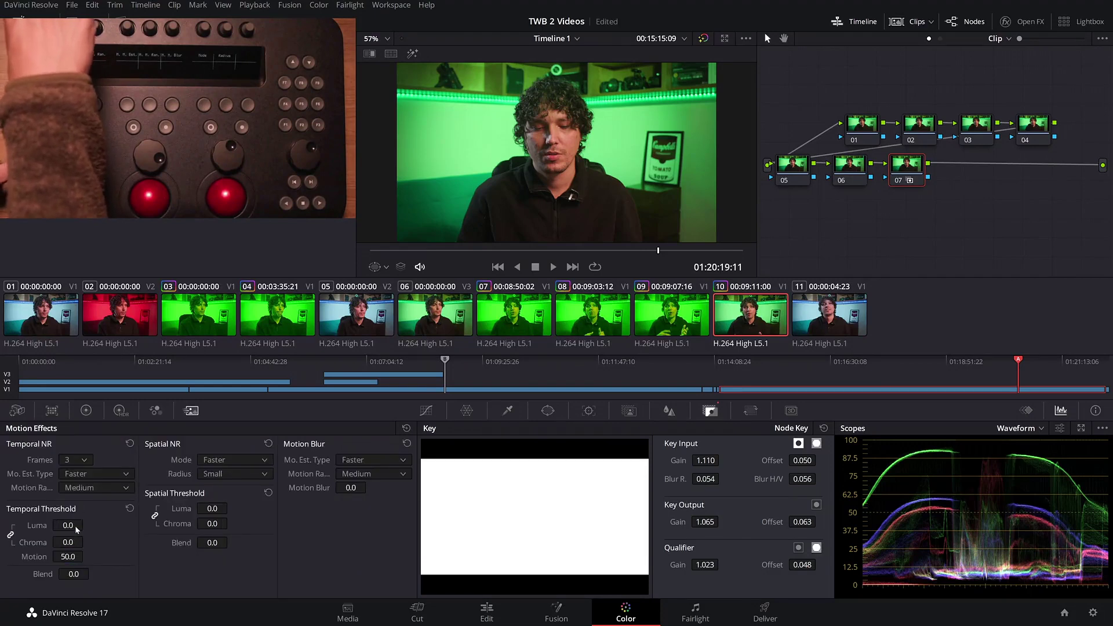
Step: Set the Temporal NR Frames to 5 in Motion Effects
scroll(74, 462, "up", 4)
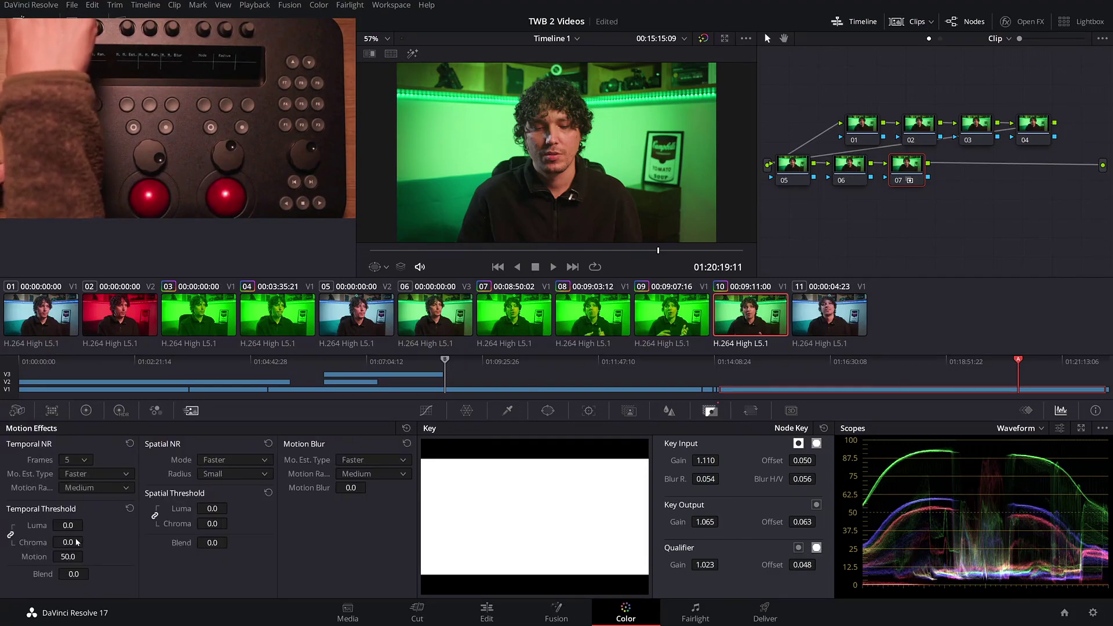
left_click(74, 463)
left_click(78, 514)
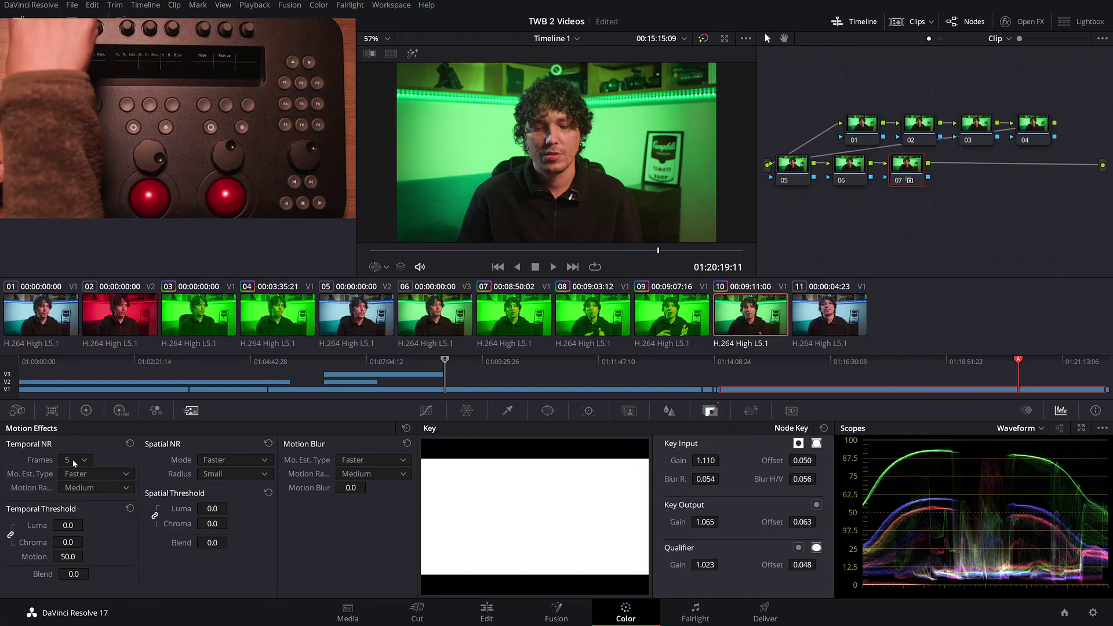
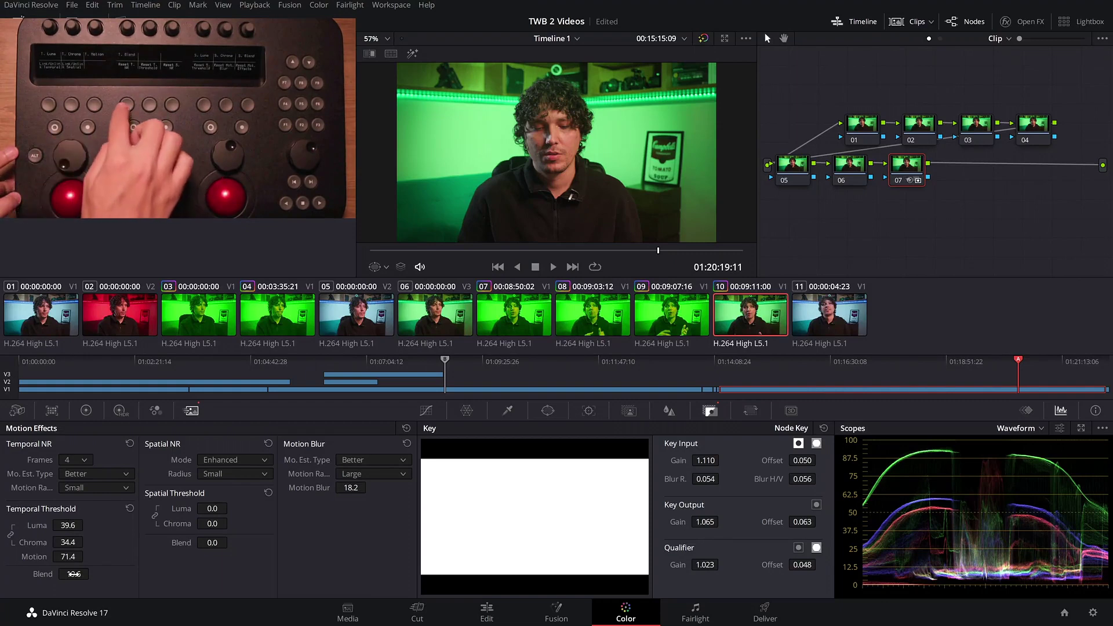
Step: Reset node 07's Temporal NR, Temporal Threshold, Spatial NR, Spatial Threshold and Motion Blur settings in Motion Effects
left_click(130, 445)
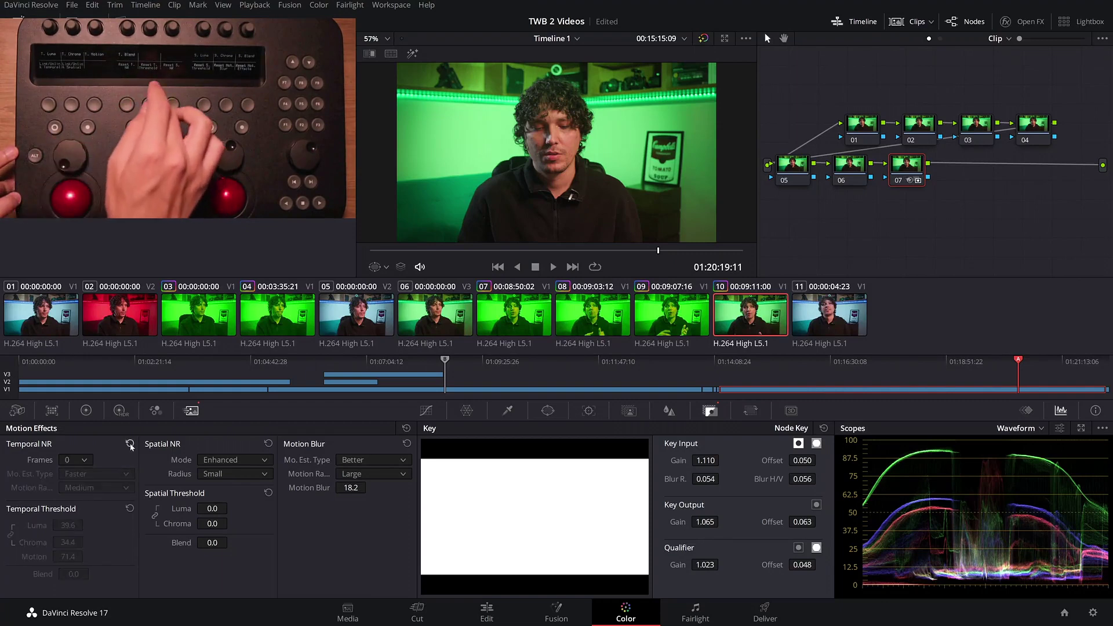
left_click(130, 509)
left_click(268, 444)
left_click(268, 493)
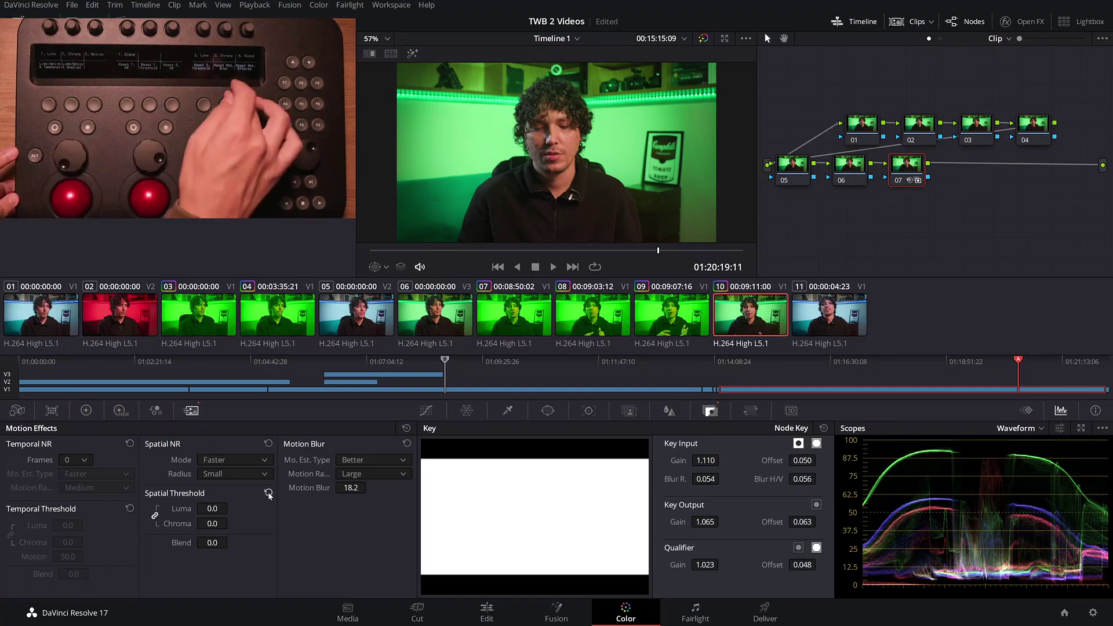
left_click(407, 444)
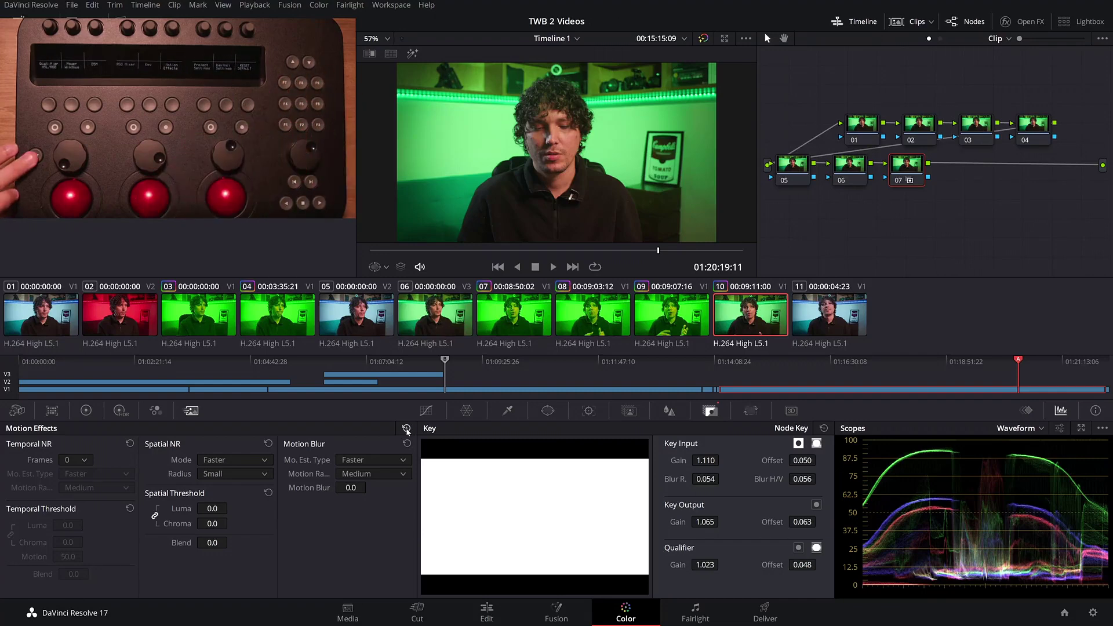
Step: View the Project Settings and the system Preferences, cancelling both without changes
key("shift+9")
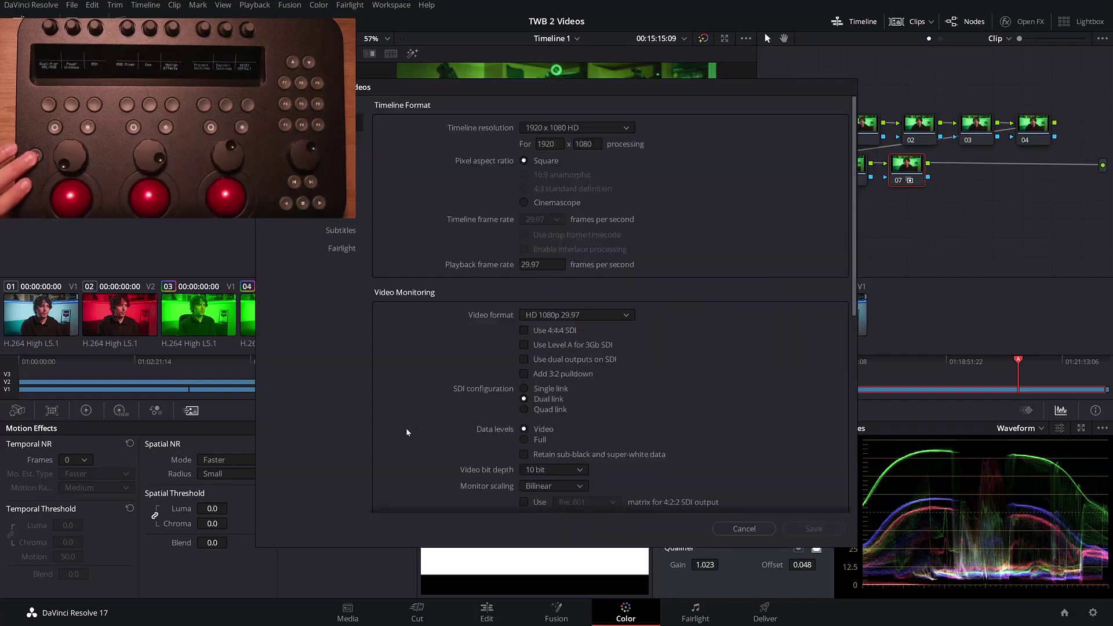
left_click(741, 529)
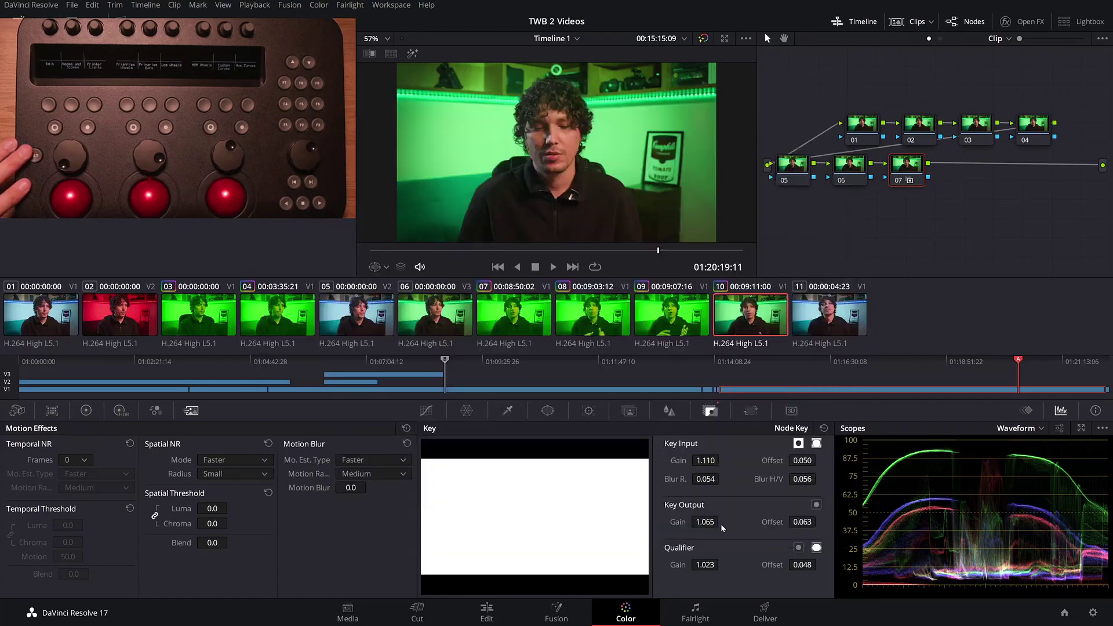
key("ctrl+comma")
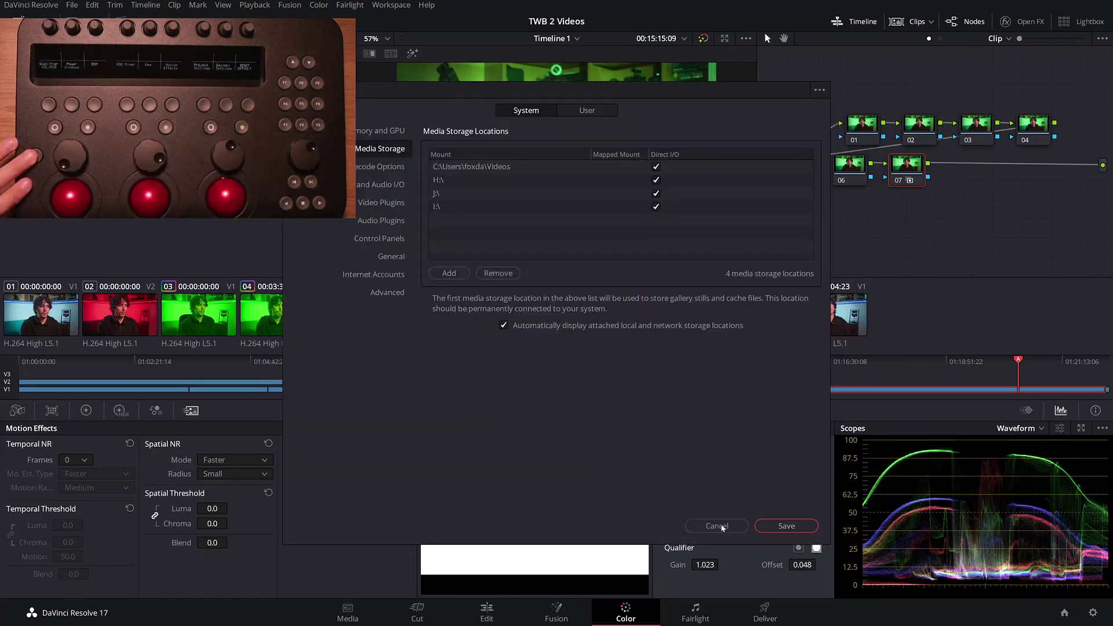
left_click(713, 525)
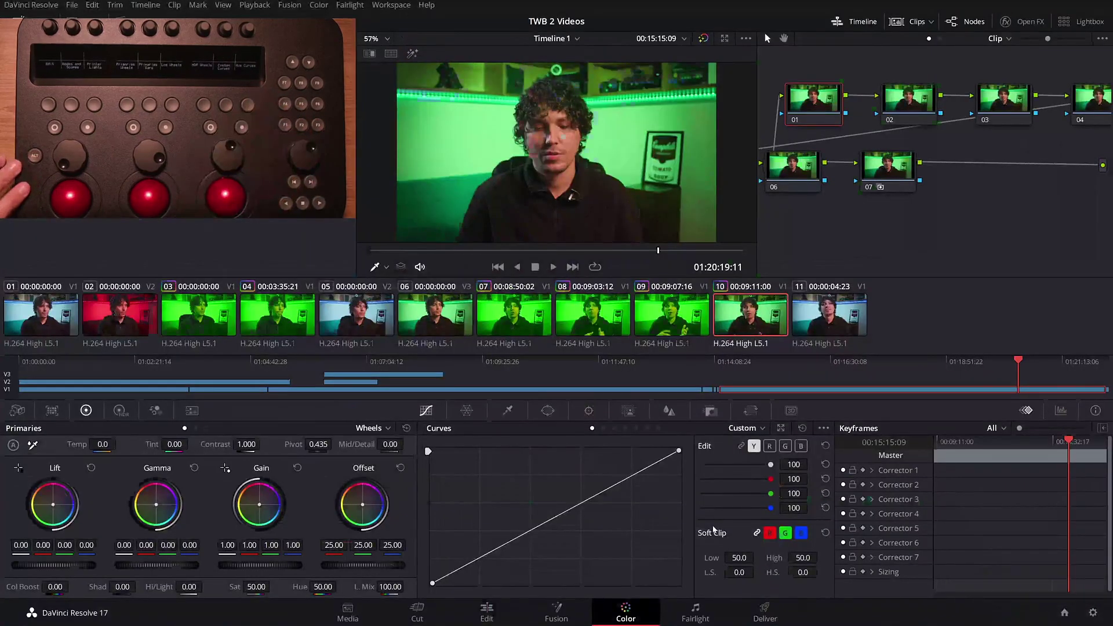
Step: Switch to the Edit page, show the Inspector and set the TWB 2 - Overview.mp4 clip's Zoom to 1.210
key("shift+4")
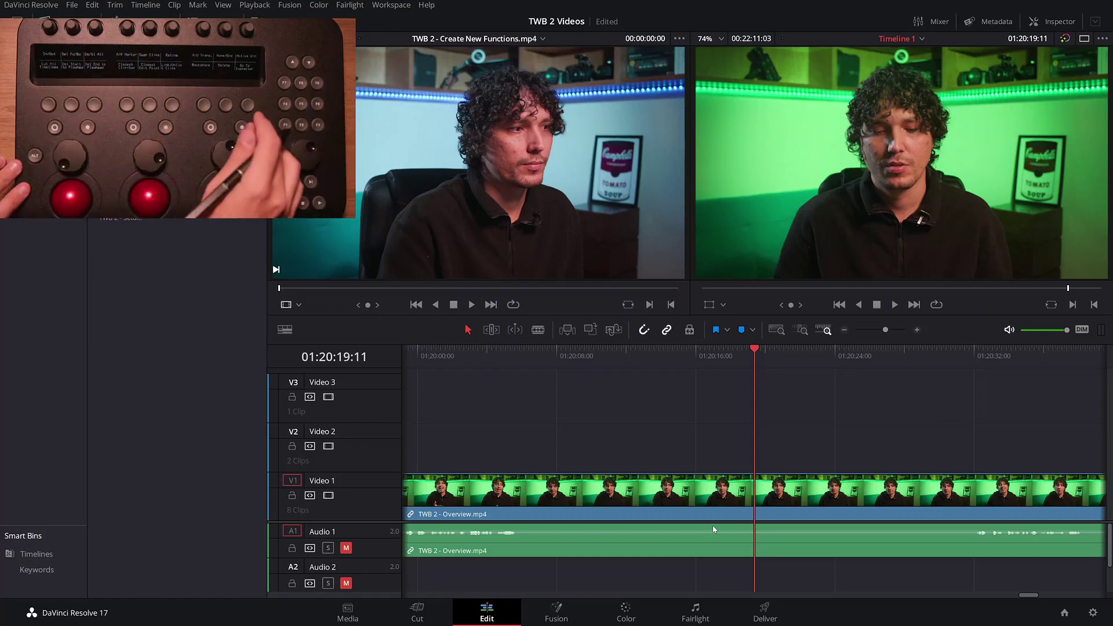
key("ctrl+9")
left_click_drag(976, 102, 1049, 102)
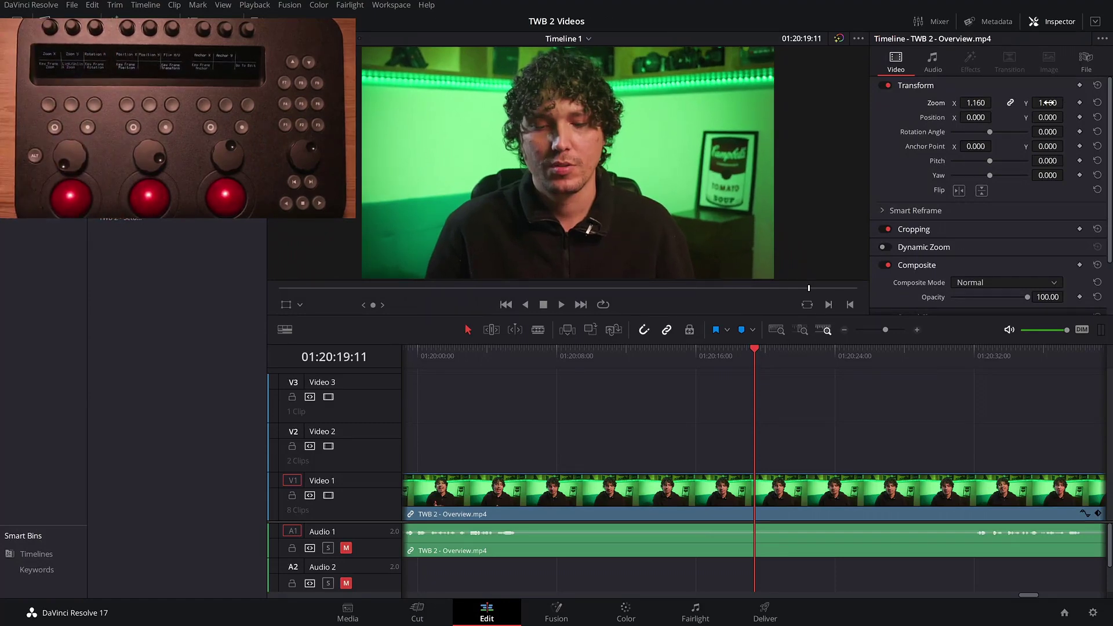
left_click_drag(1049, 102, 1067, 103)
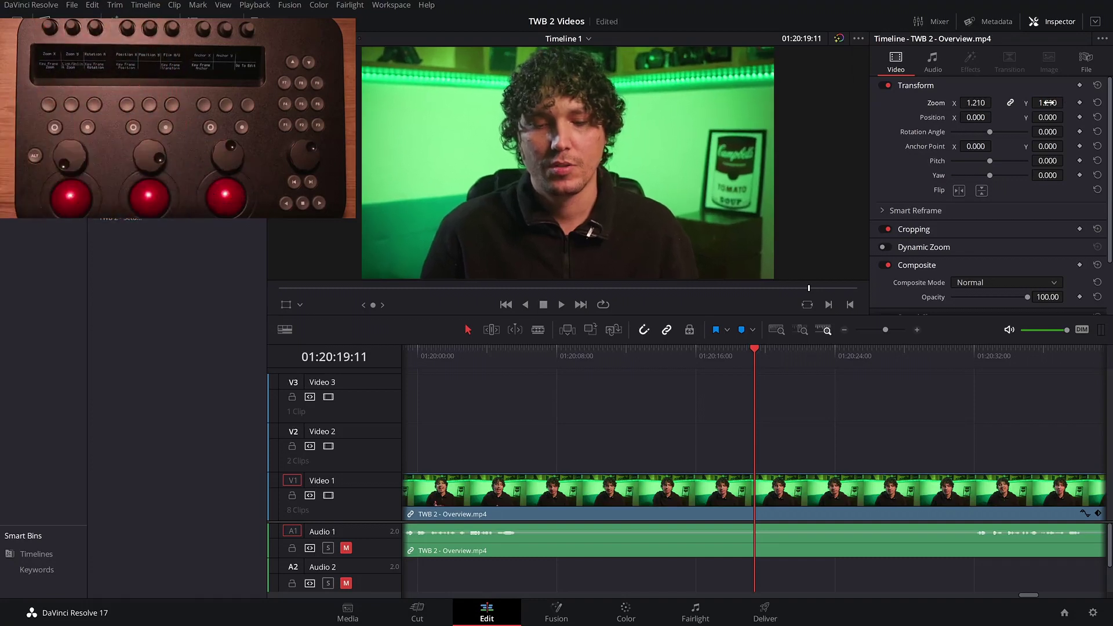
Step: Show the source clip in the viewer, then hide and reshow the Inspector
key("q")
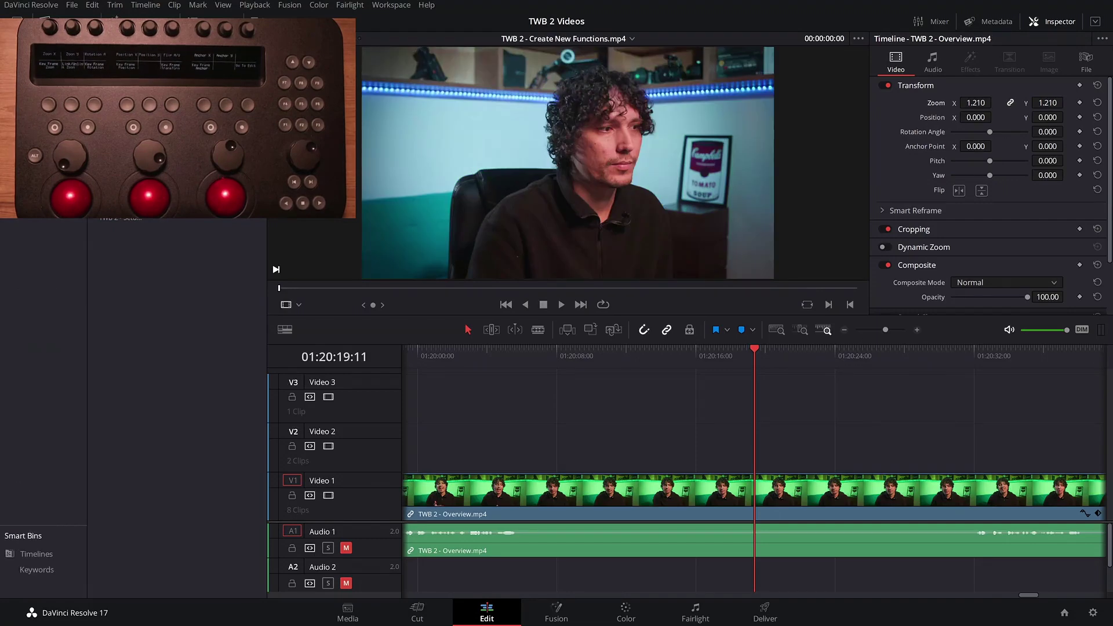
left_click(1058, 22)
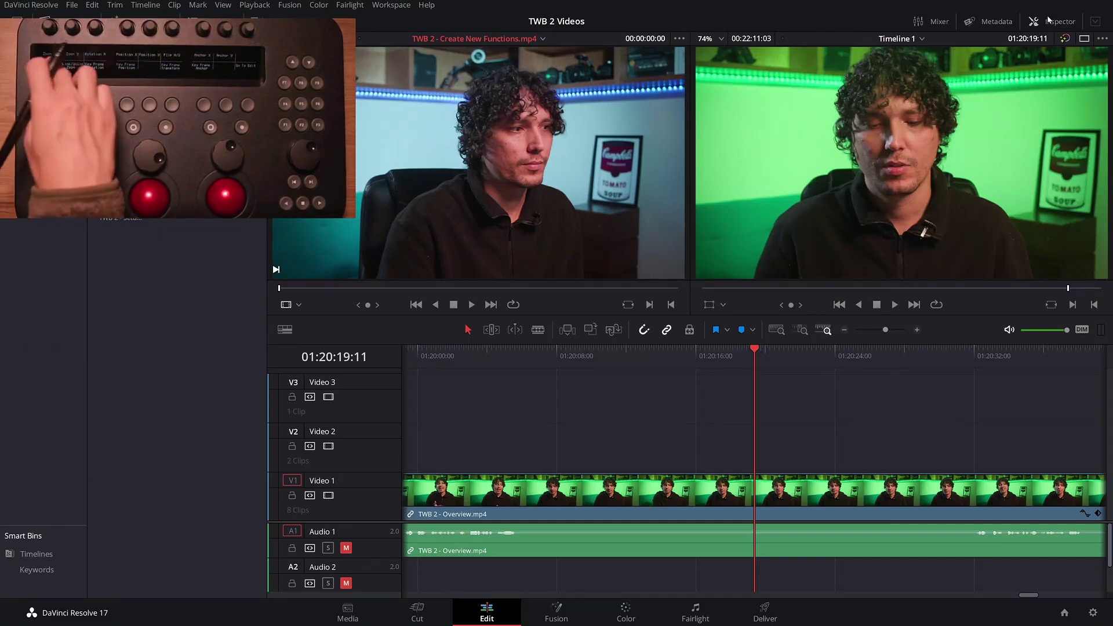
left_click(1056, 107)
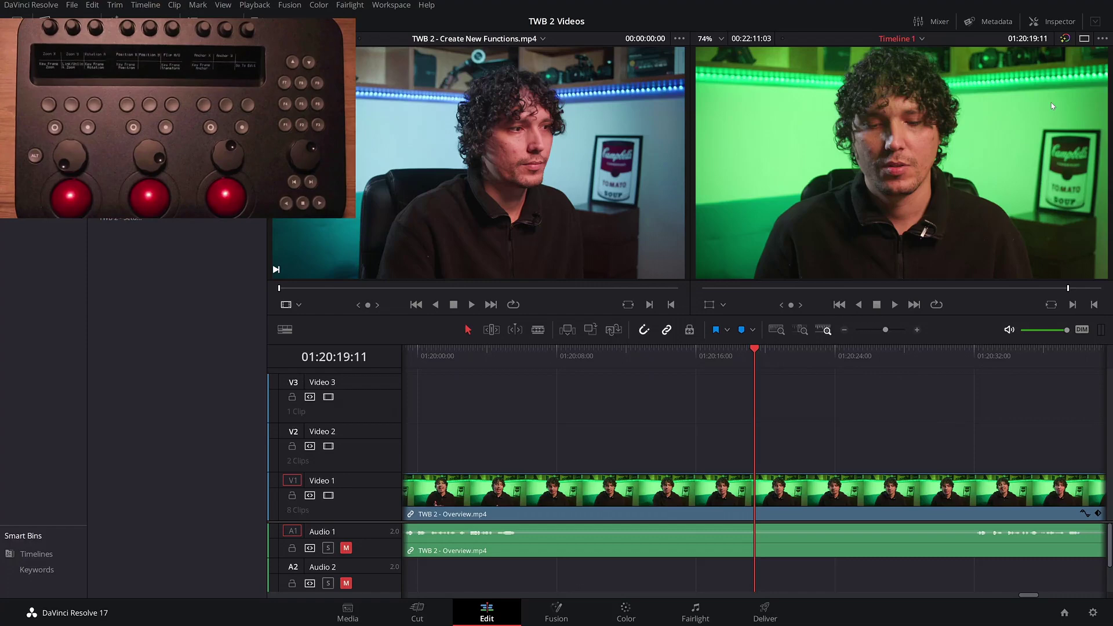
left_click(1053, 23)
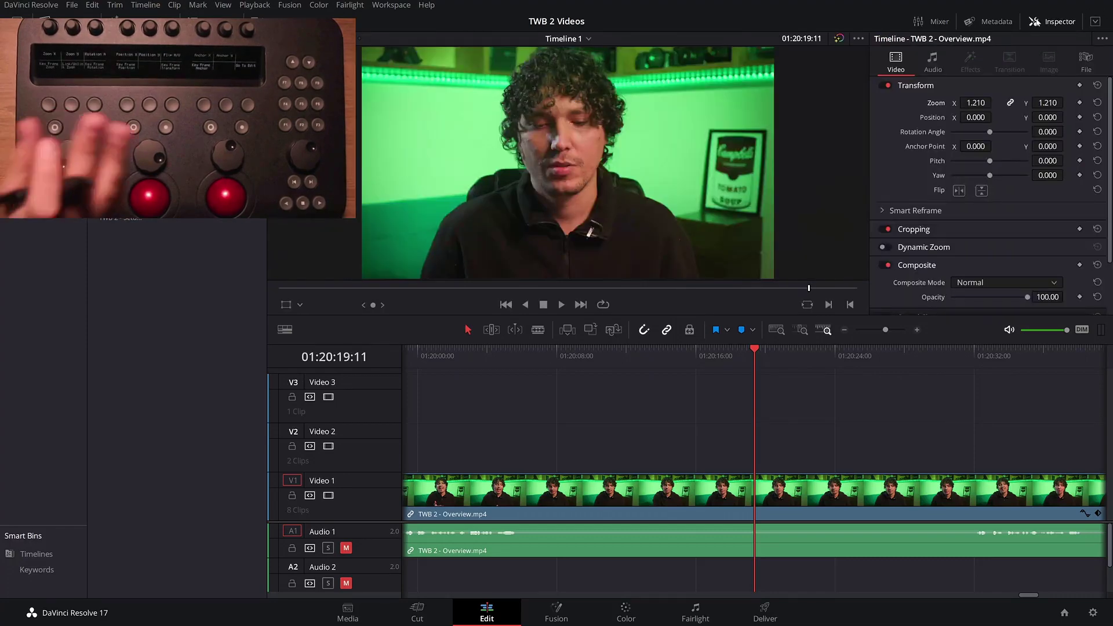
Step: Raise the TWB 2 - Overview.mp4 clip's Zoom to 1.320, then hide and reshow the Inspector
left_click_drag(1049, 103, 1050, 103)
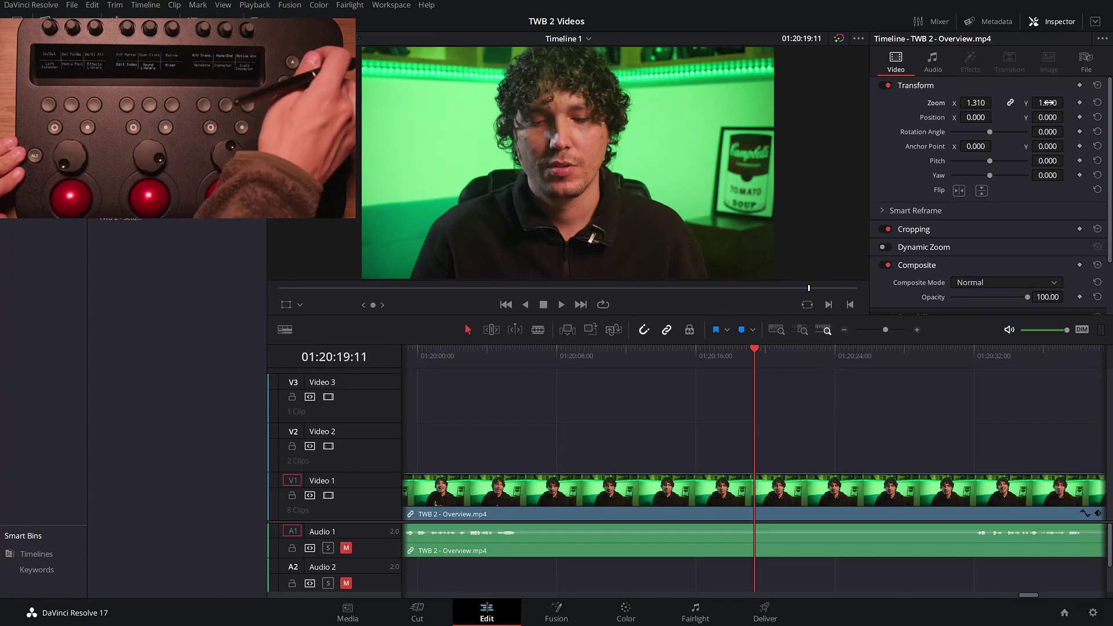
left_click(1056, 23)
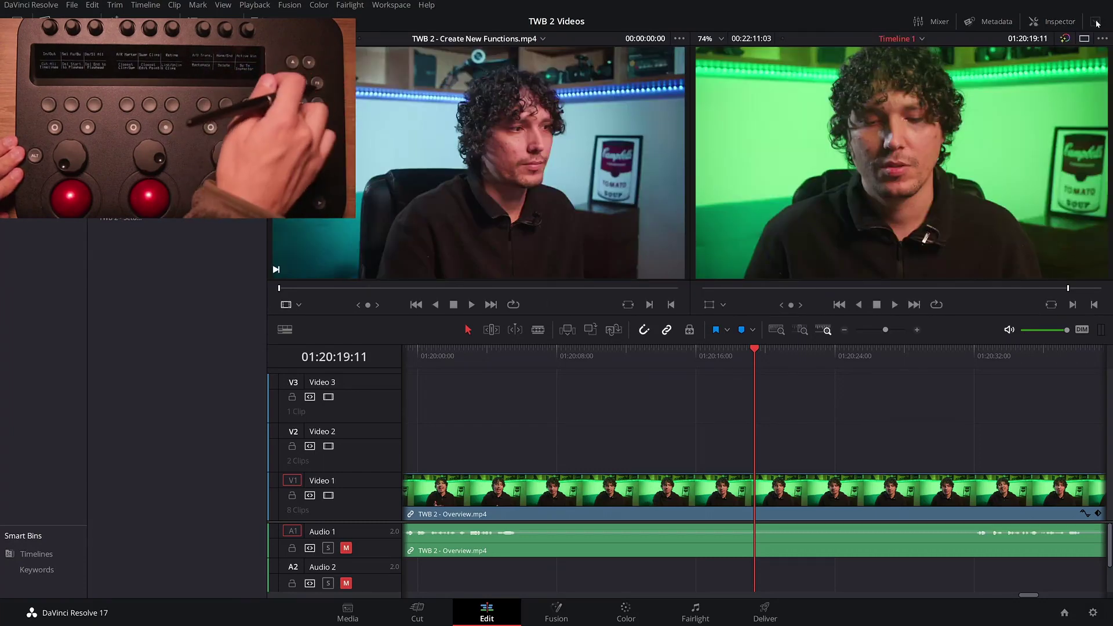
key("ctrl+9")
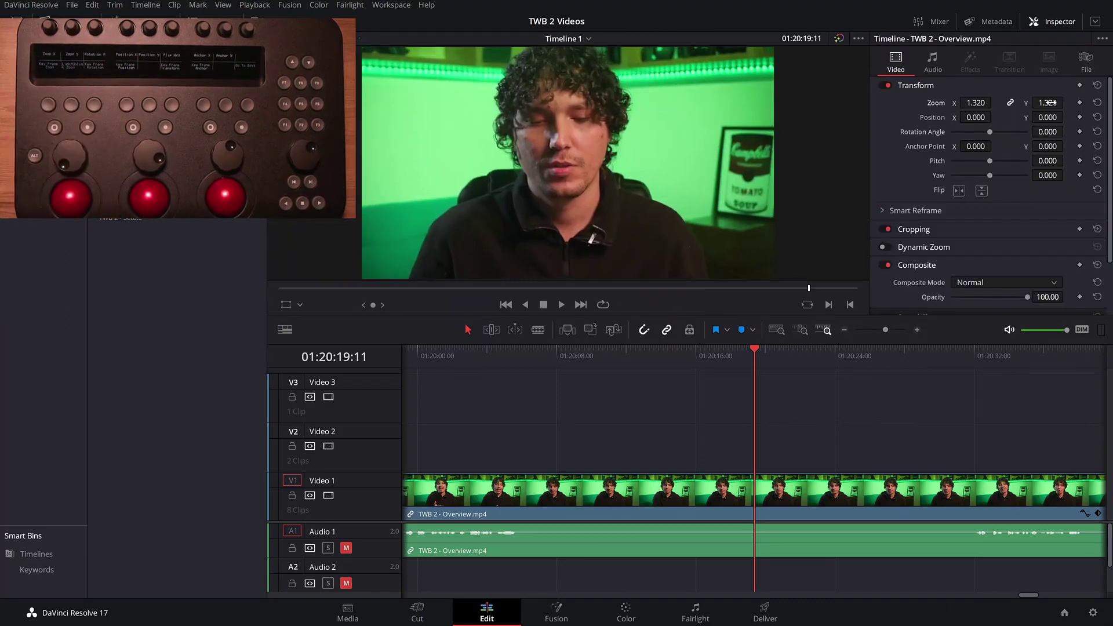
Step: Switch to the Color page, back to the Edit page, and return to the Color page
left_click(625, 613)
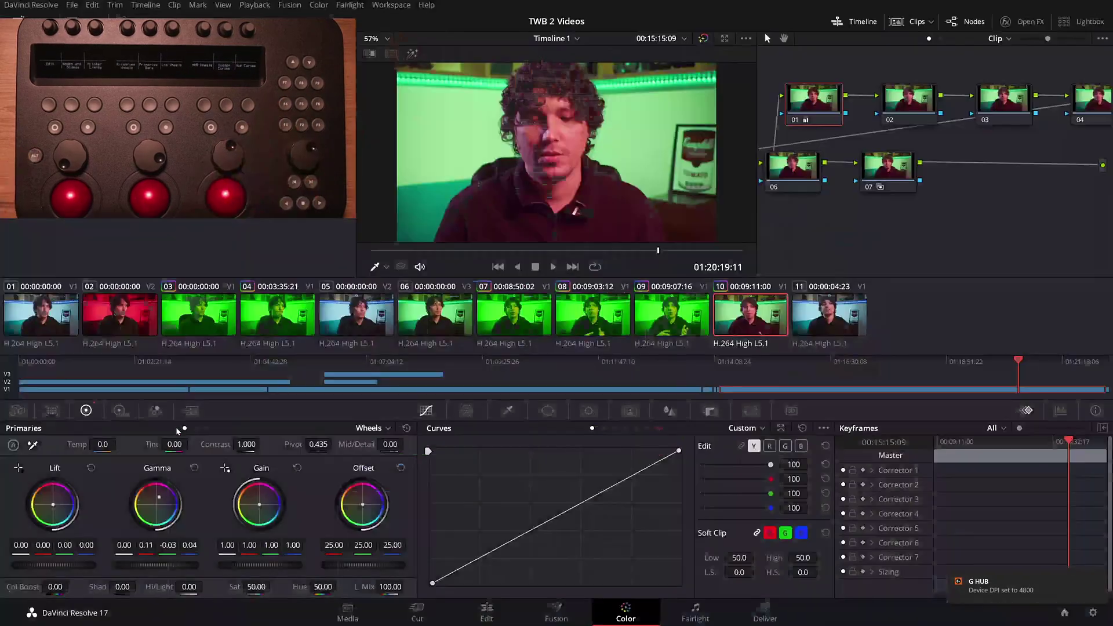
key("shift+4")
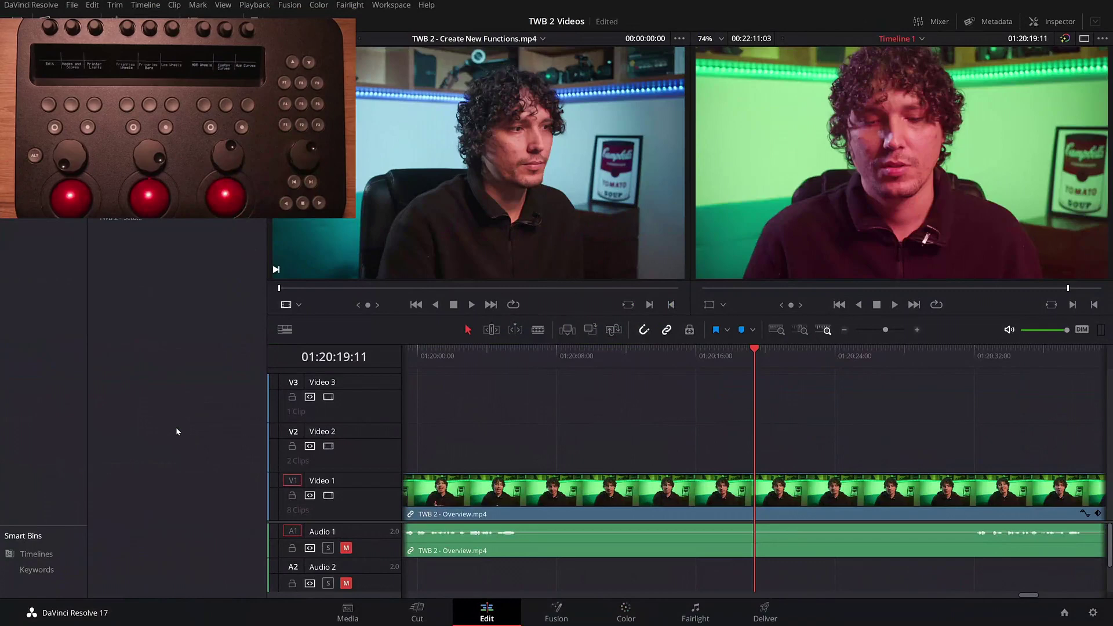
key("shift+6")
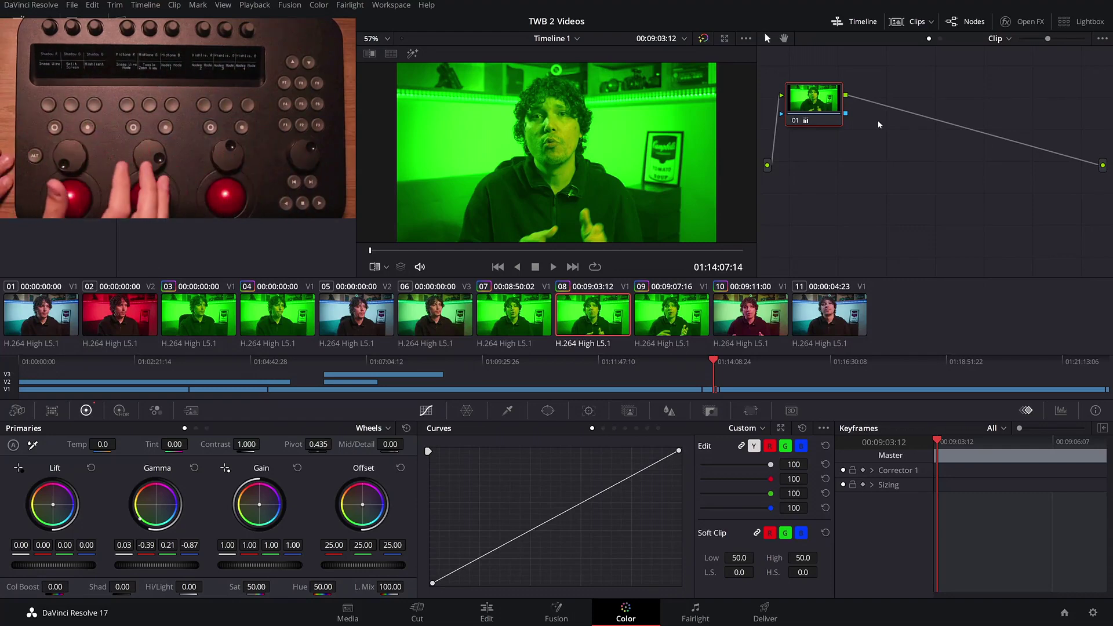
Step: Turn on the image wipe for clip 08, cycle through wipe styles including diagonal and checkerboard, and turn it off
key("ctrl+w")
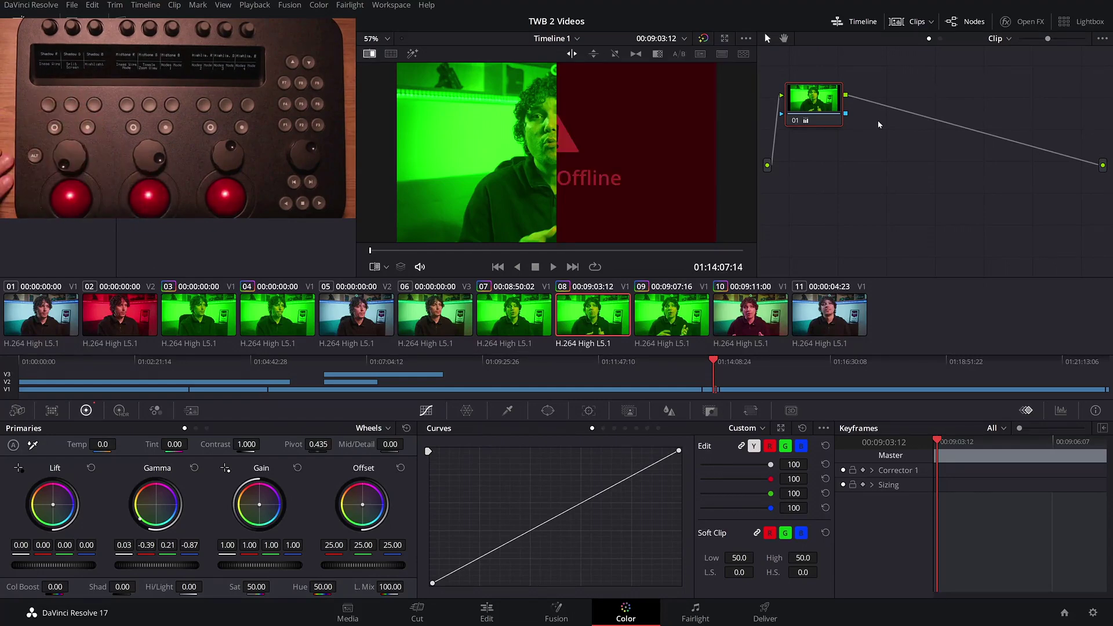
key("ctrl+alt+w")
key("ctrl+alt+w")
key("ctrl+alt+w")
key("ctrl+alt+w")
key("ctrl+alt+w")
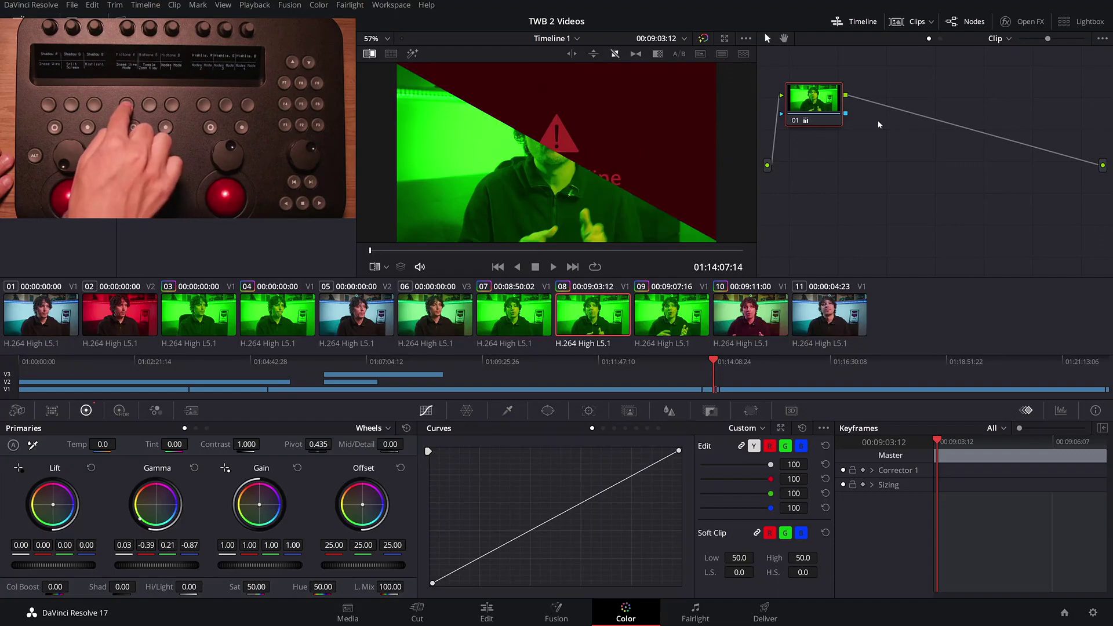
key("shift+w")
key("shift+w")
key("shift+w")
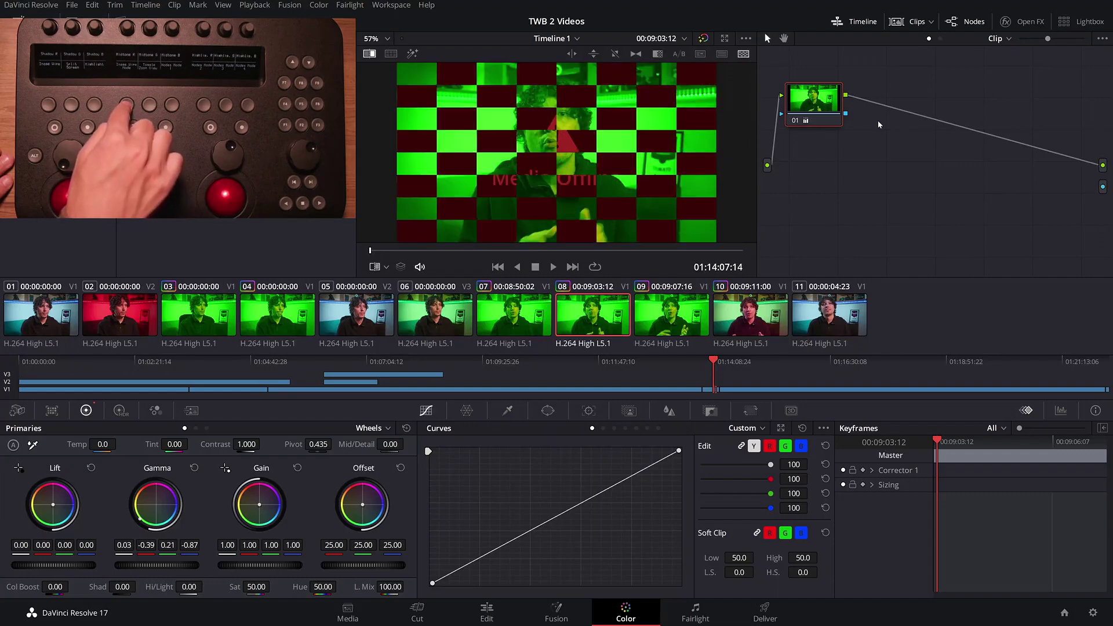
key("ctrl+w")
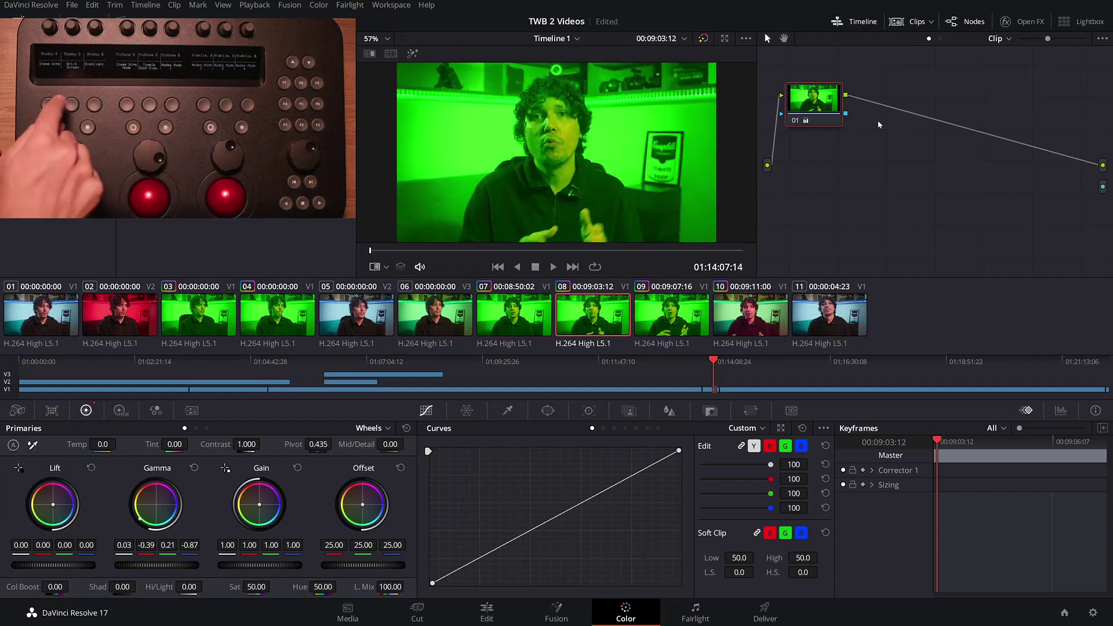
Step: Toggle the Color page viewer to 100% zoom and back to fit
key("ctrl+alt+w")
key("ctrl+alt+w")
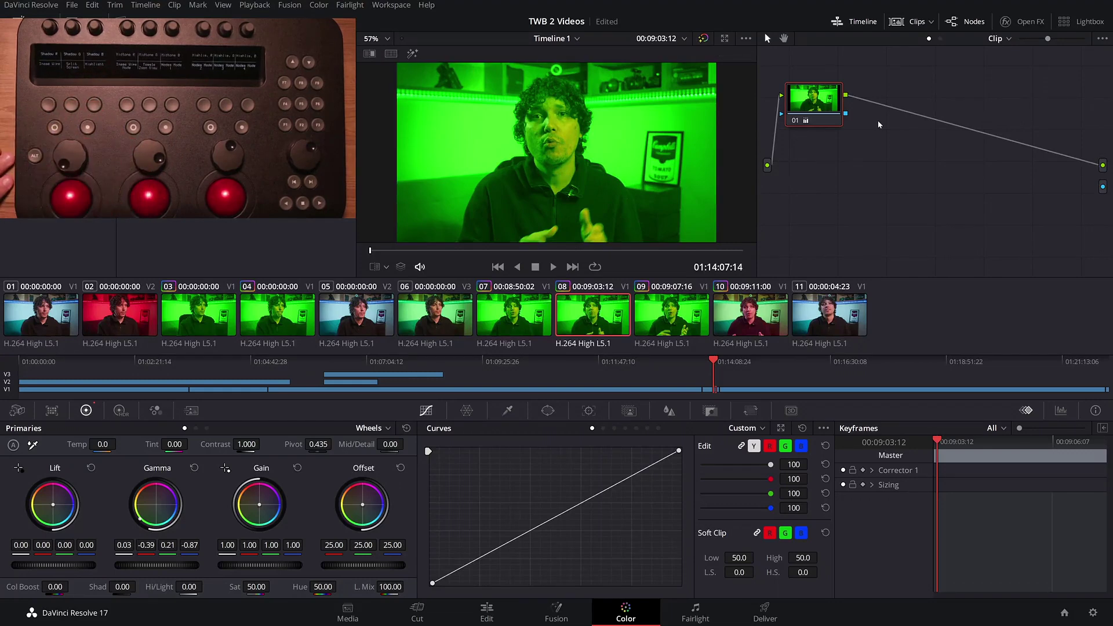
key("shift+z")
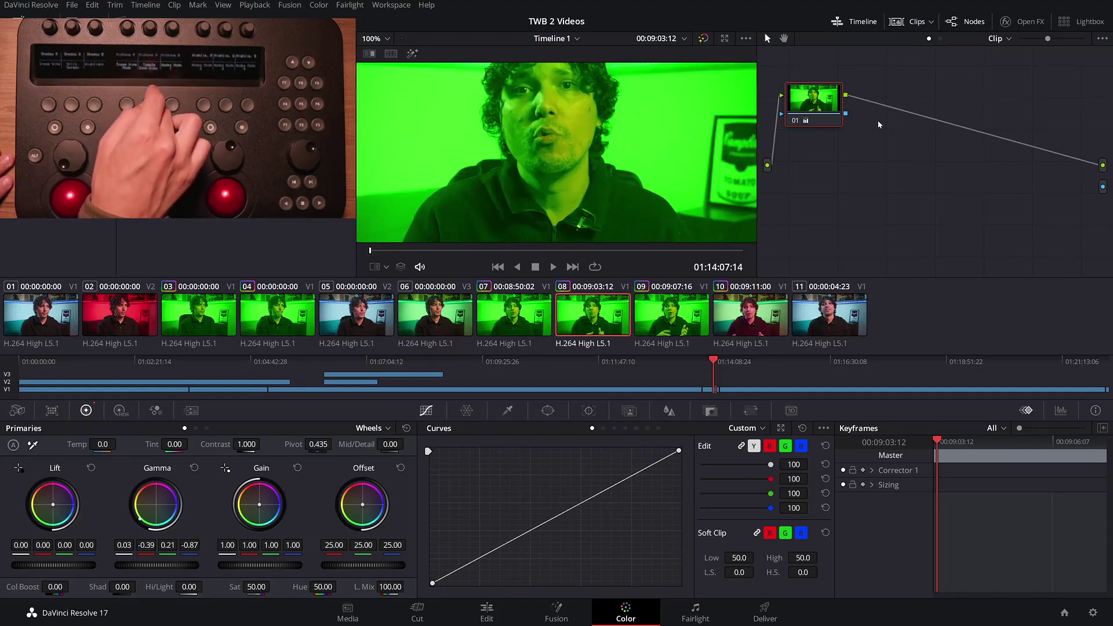
key("shift+z")
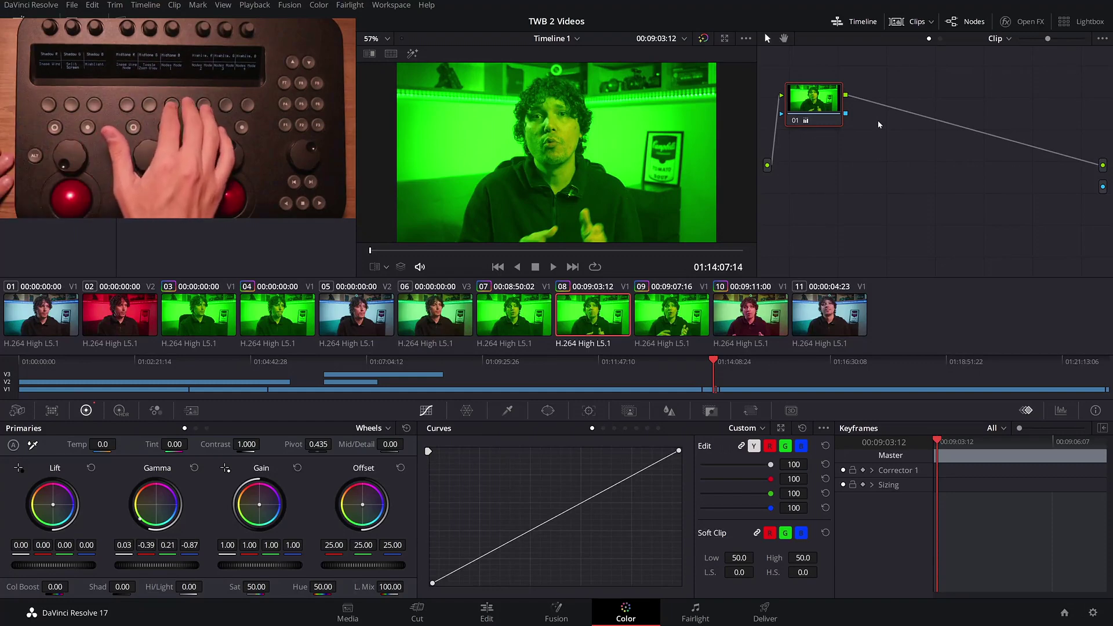
Step: Switch the node editor back and forth between the Timeline and Clip node graphs, ending on Clip
left_click(1009, 38)
left_click(1010, 68)
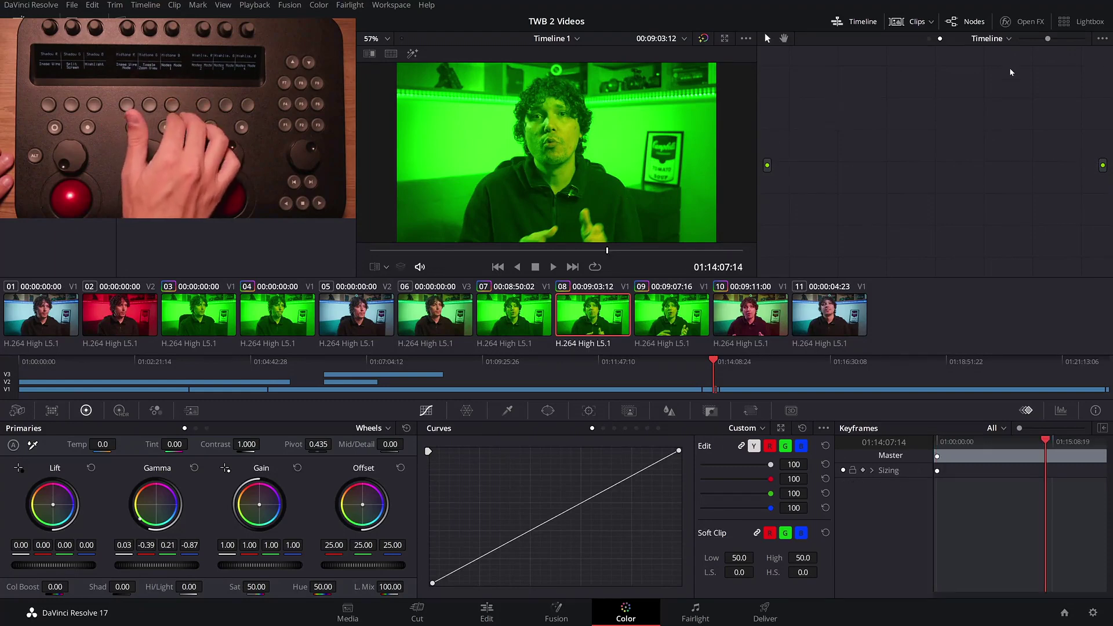
left_click(1009, 40)
left_click(1010, 54)
left_click(1009, 39)
left_click(1010, 54)
left_click(1009, 39)
left_click(1010, 68)
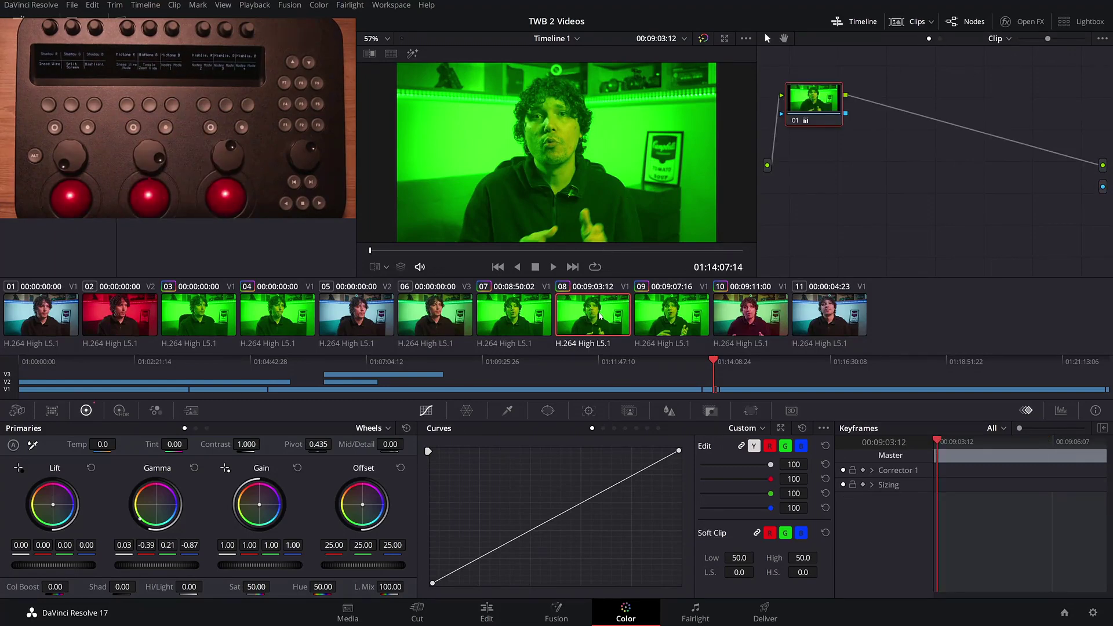
Step: Add clip 08 into a new group
right_click(600, 316)
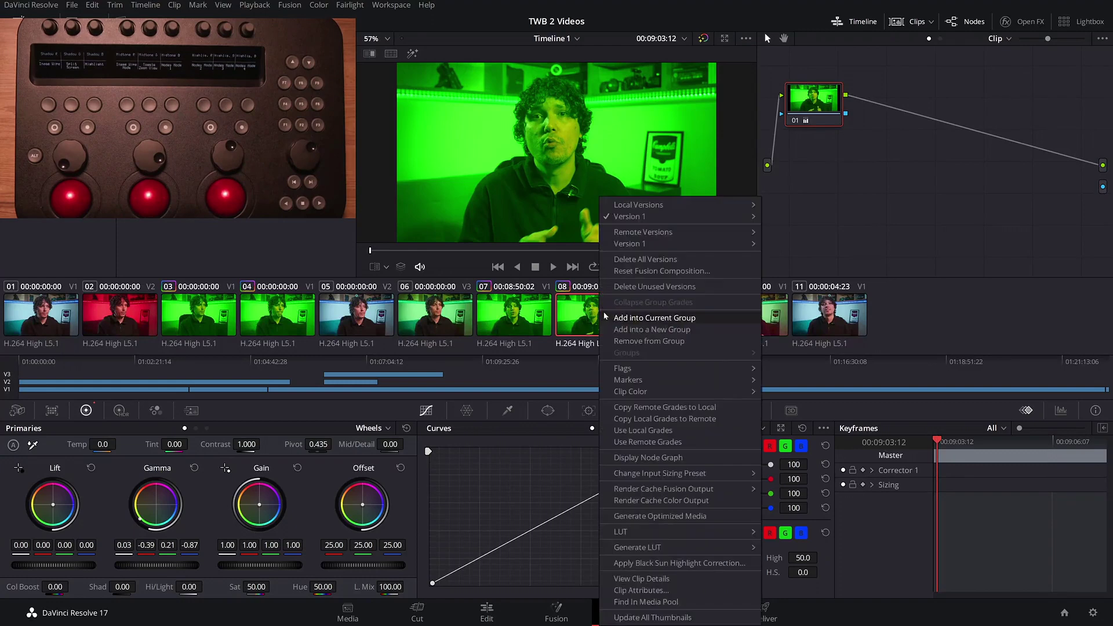
left_click(681, 330)
left_click(632, 335)
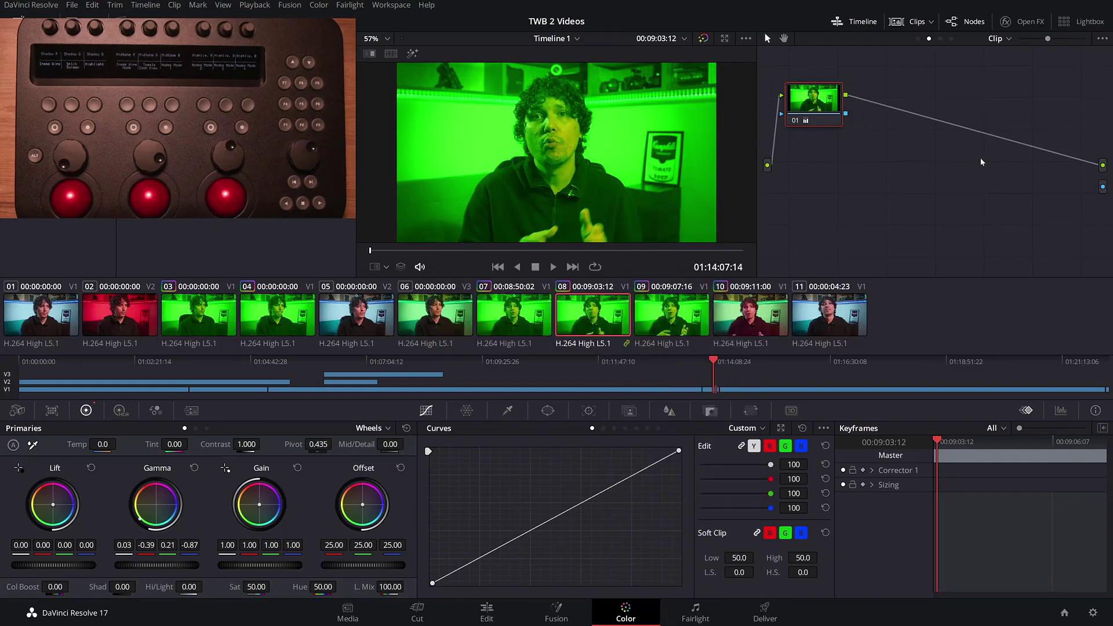
Step: Cycle the node editor through the group, clip and timeline node graphs, ending on Group Pre-Clip
left_click(1009, 39)
left_click(1010, 55)
left_click(1009, 39)
left_click(1010, 69)
left_click(1009, 39)
left_click(1013, 79)
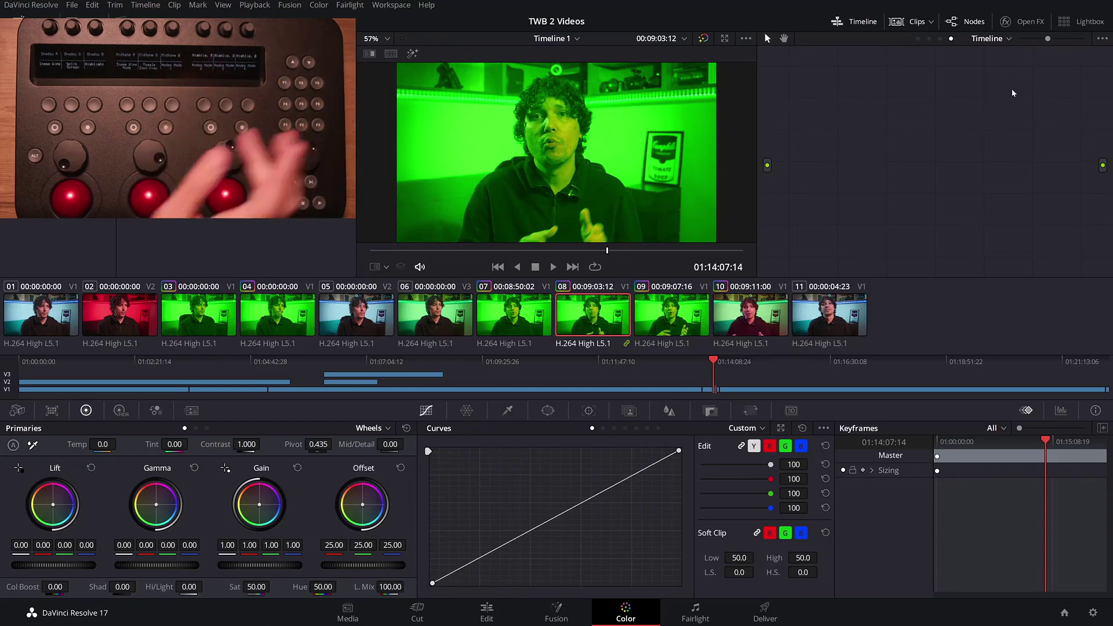
left_click(1008, 38)
left_click(1011, 54)
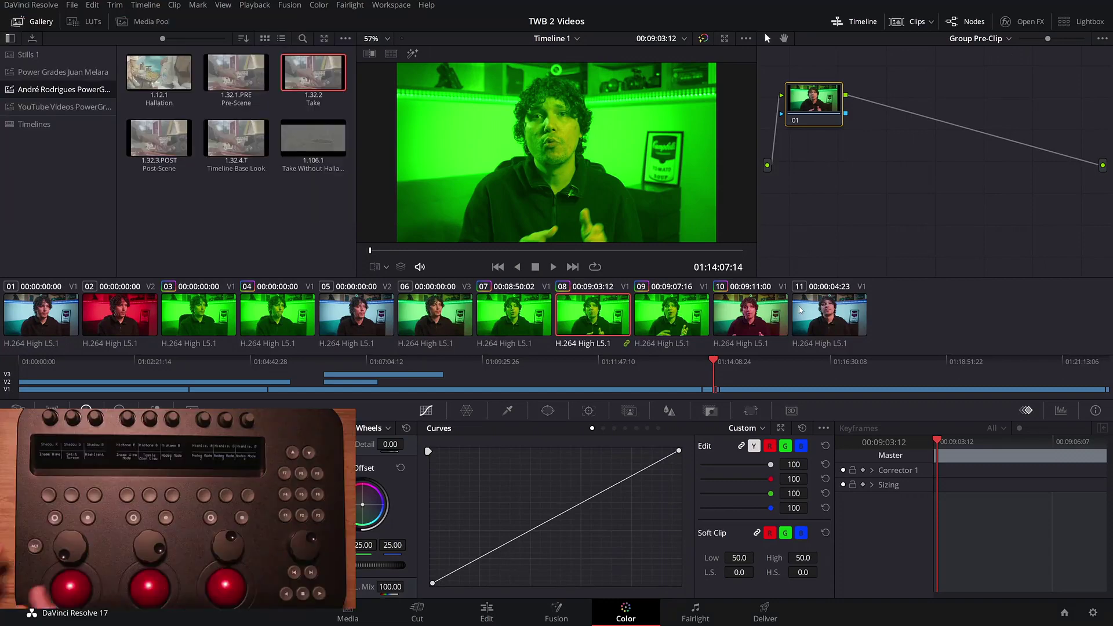
Step: Hide the Gallery, then show and hide the LUTs browser
left_click(34, 21)
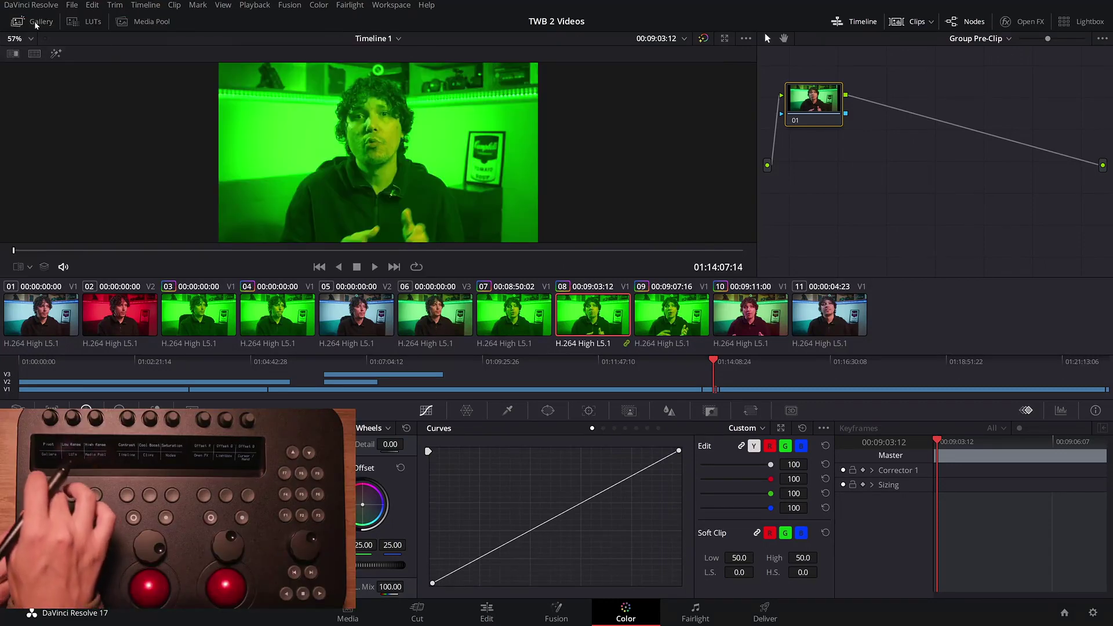
left_click(89, 22)
left_click(86, 22)
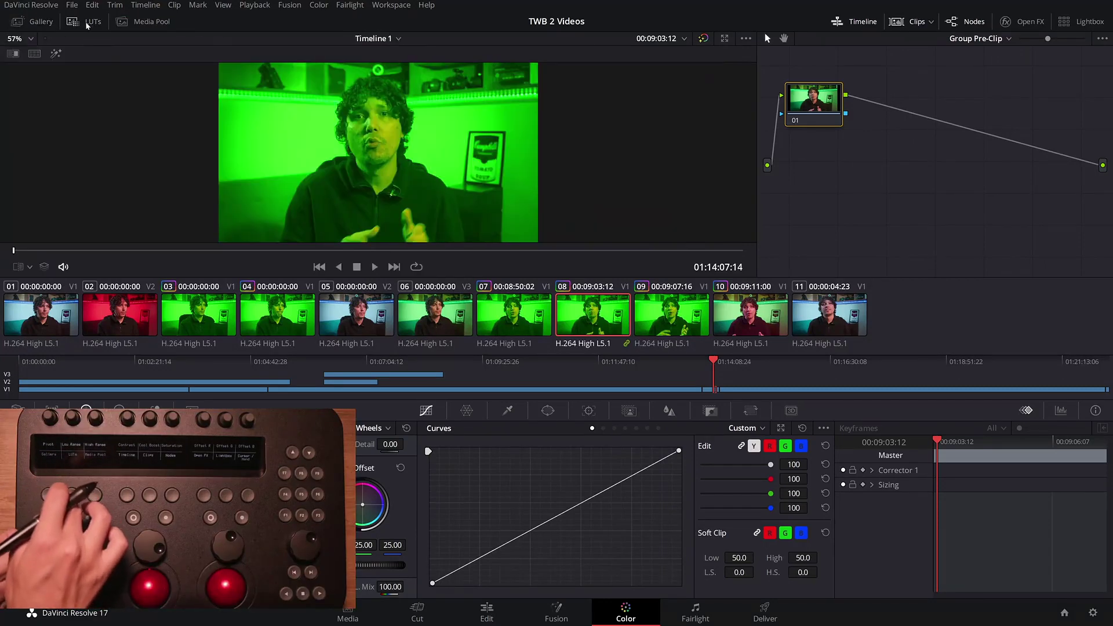
Step: Show and hide the Media Pool, then toggle the Color page timeline off and back on
left_click(146, 22)
left_click(145, 22)
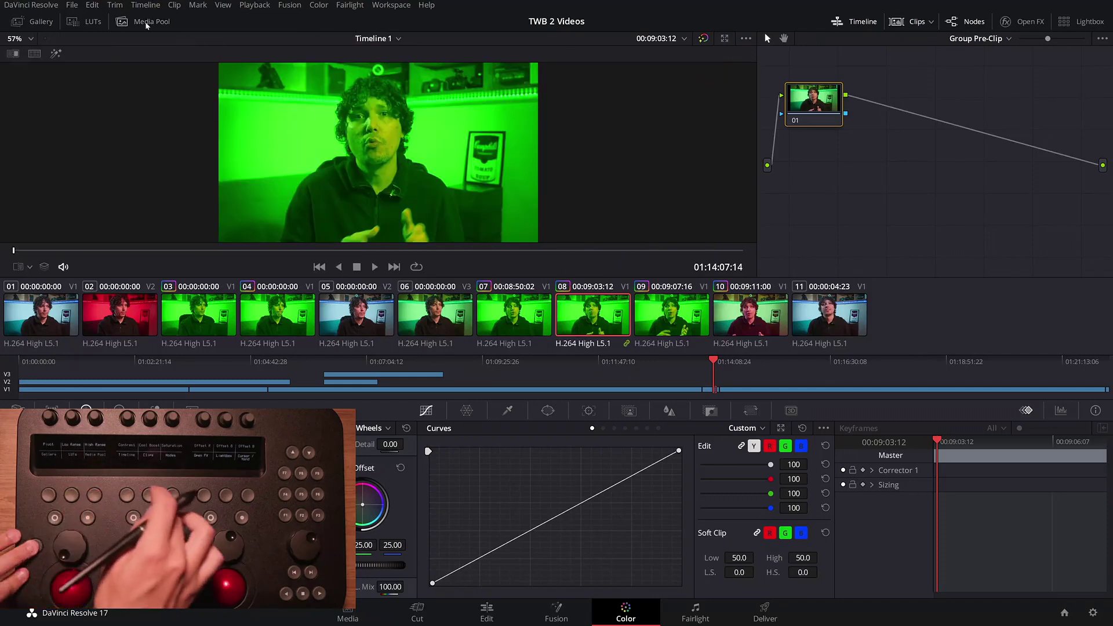
left_click(859, 21)
left_click(859, 20)
left_click(861, 22)
left_click(861, 22)
Step: Hide the node editor and bring it back beside the viewer
left_click(966, 22)
left_click(967, 23)
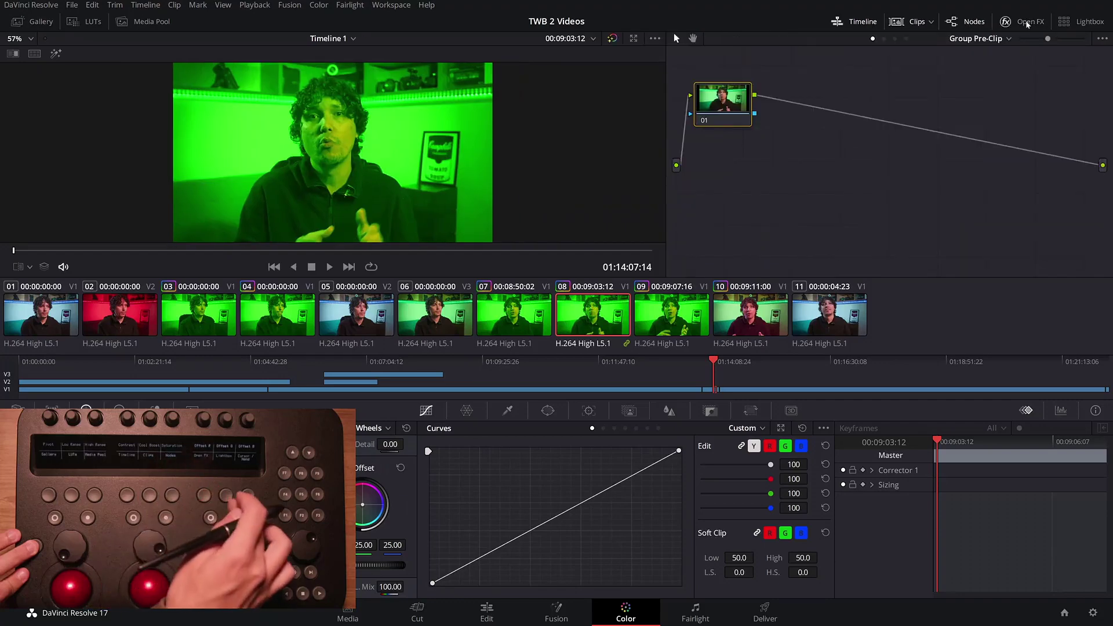
key("ctrl+alt+l")
key("ctrl+alt+l")
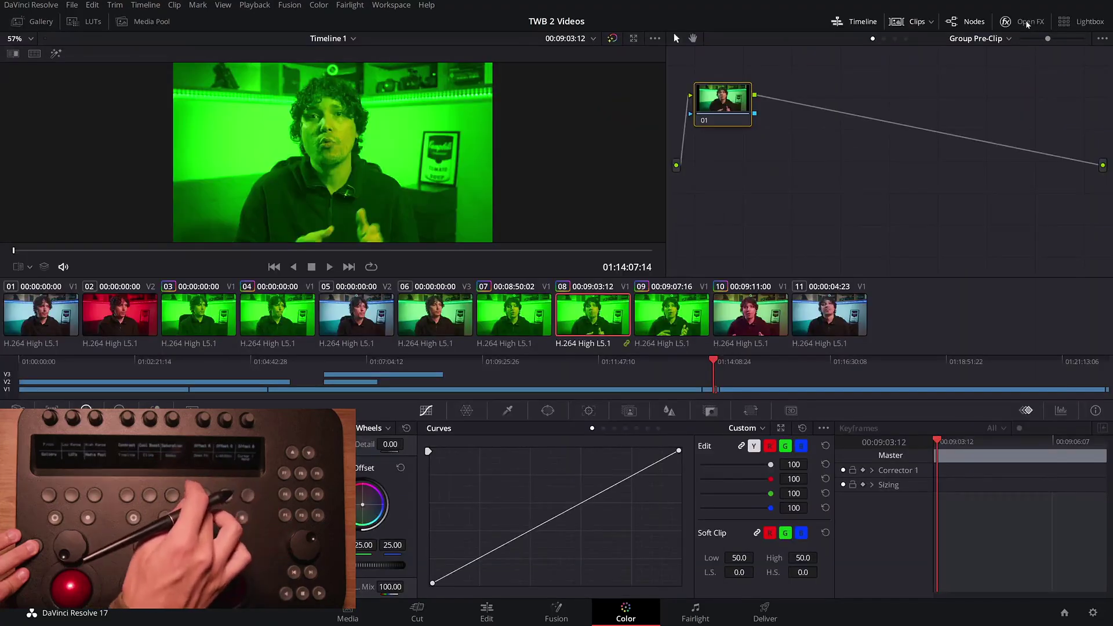
Step: Show the Gallery stills again and save the project
left_click(36, 23)
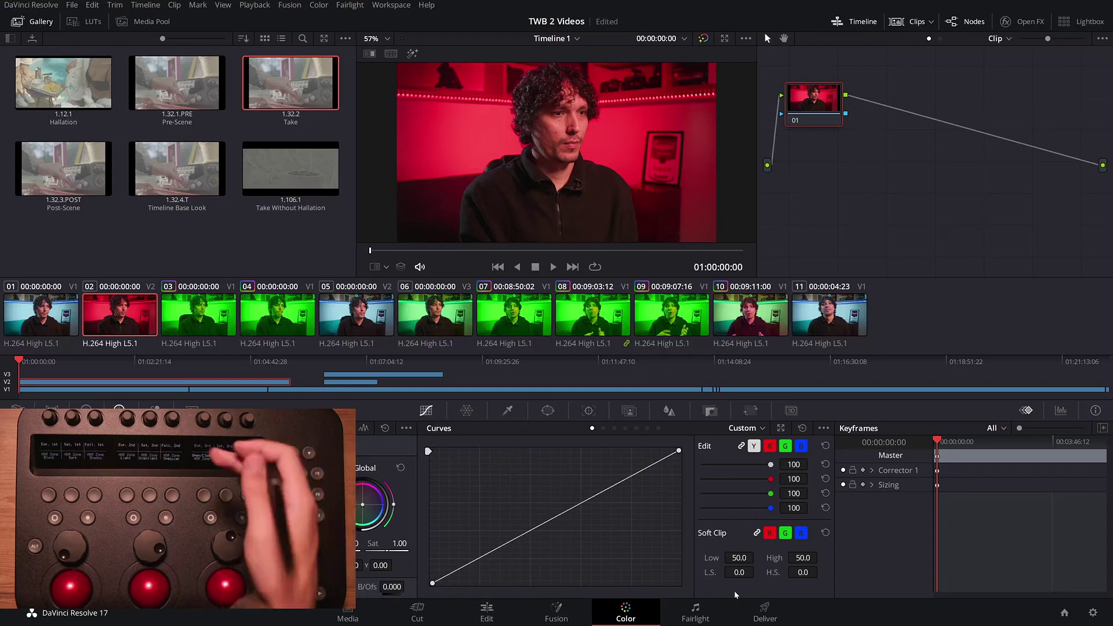
key("ctrl+s")
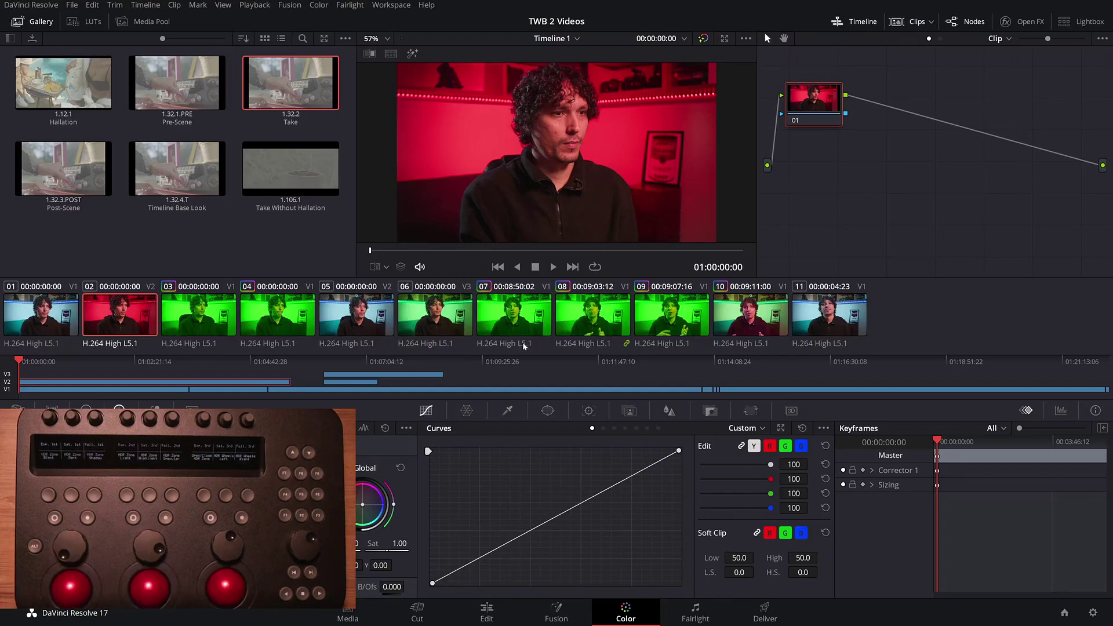
Step: Browse the central grading palettes from Tracker through Key and Sizing to the Color Warper
left_click(589, 412)
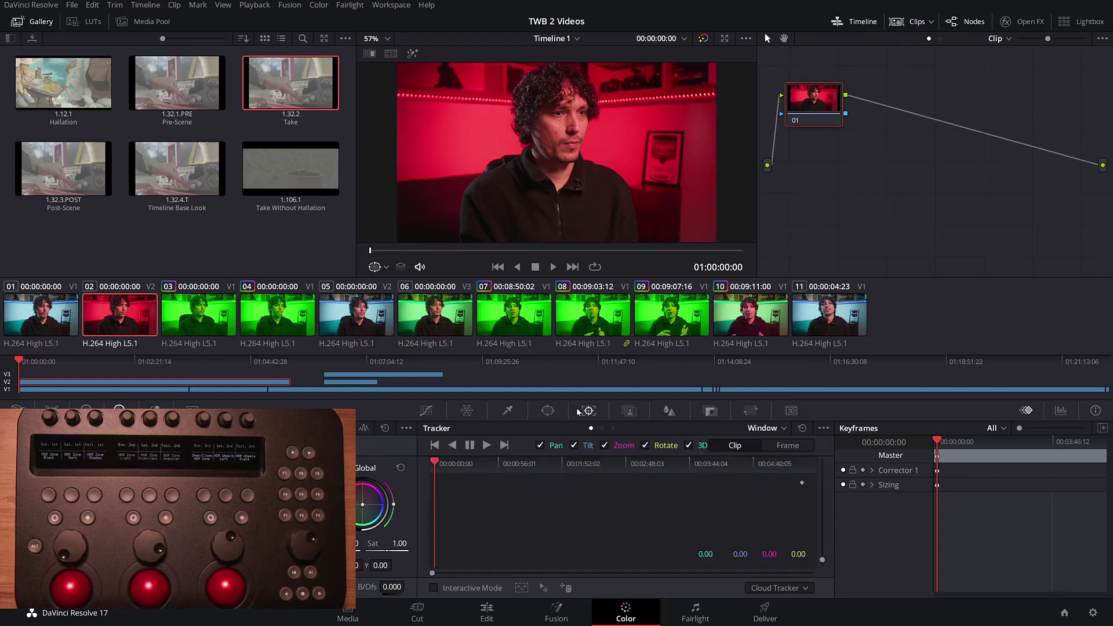
left_click(709, 411)
left_click(751, 410)
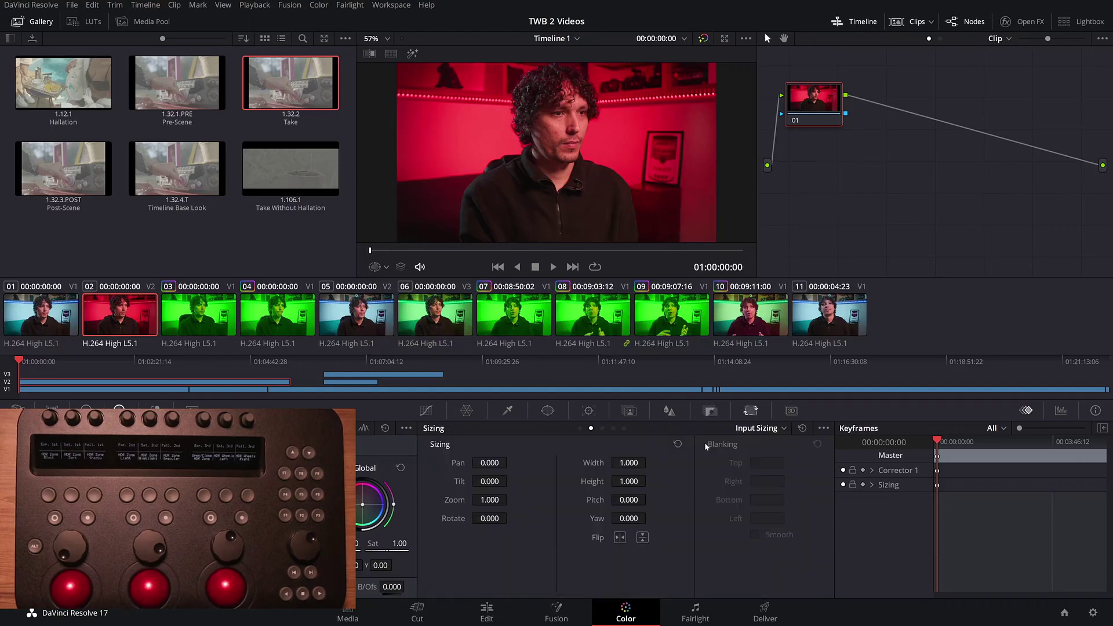
left_click(466, 410)
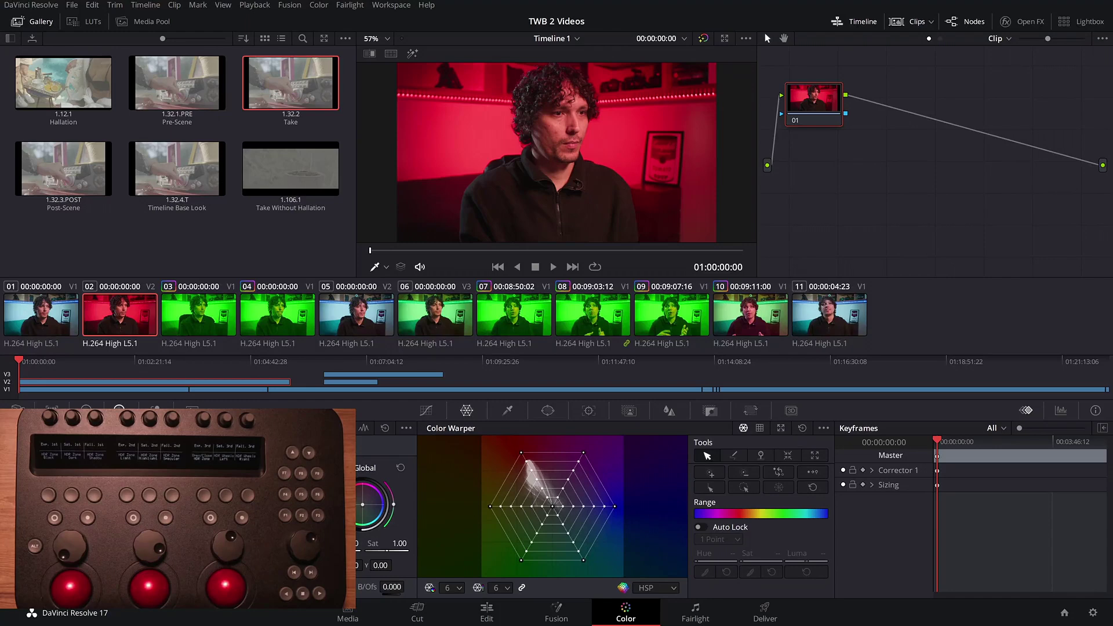
Step: Switch the primary grading palette to the color wheels and on to Camera Raw, and bring back the Custom Curves palette
left_click(85, 410)
left_click(18, 410)
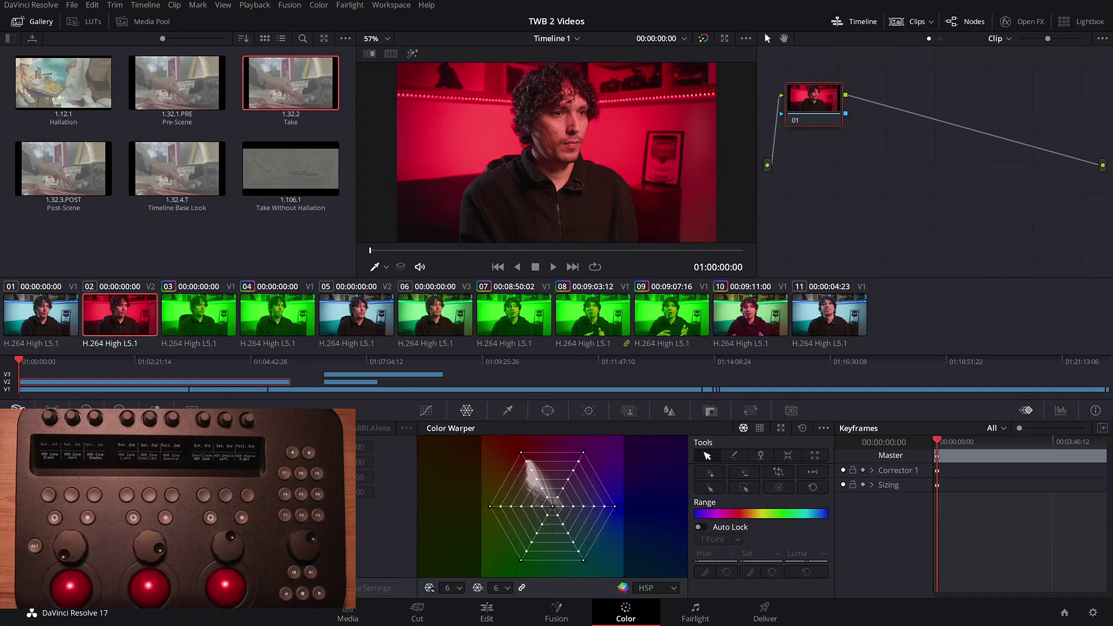
left_click(426, 411)
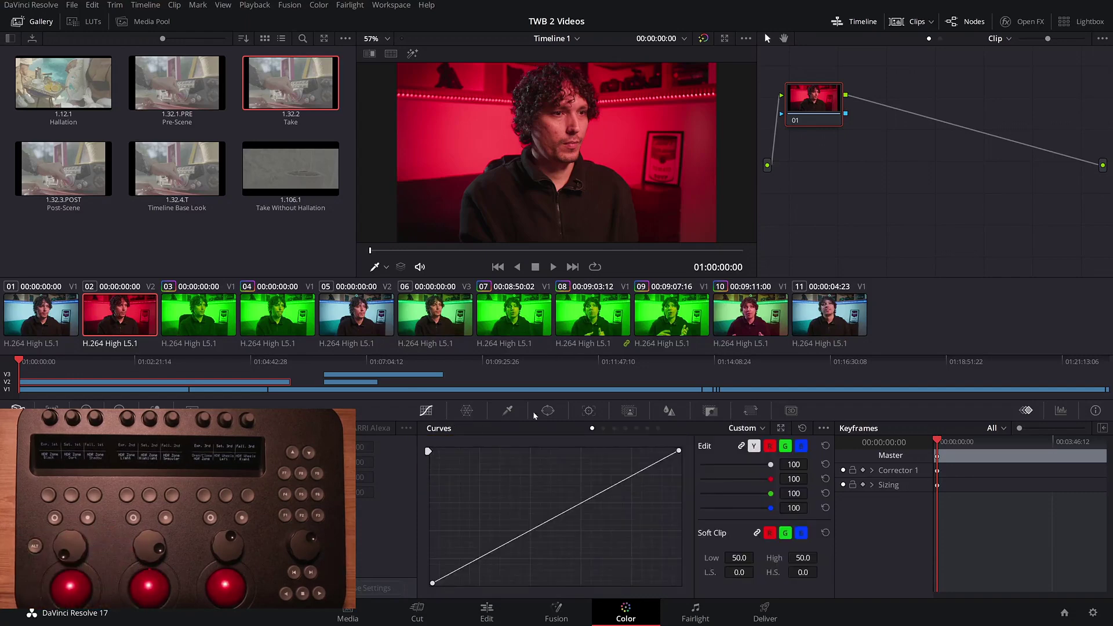